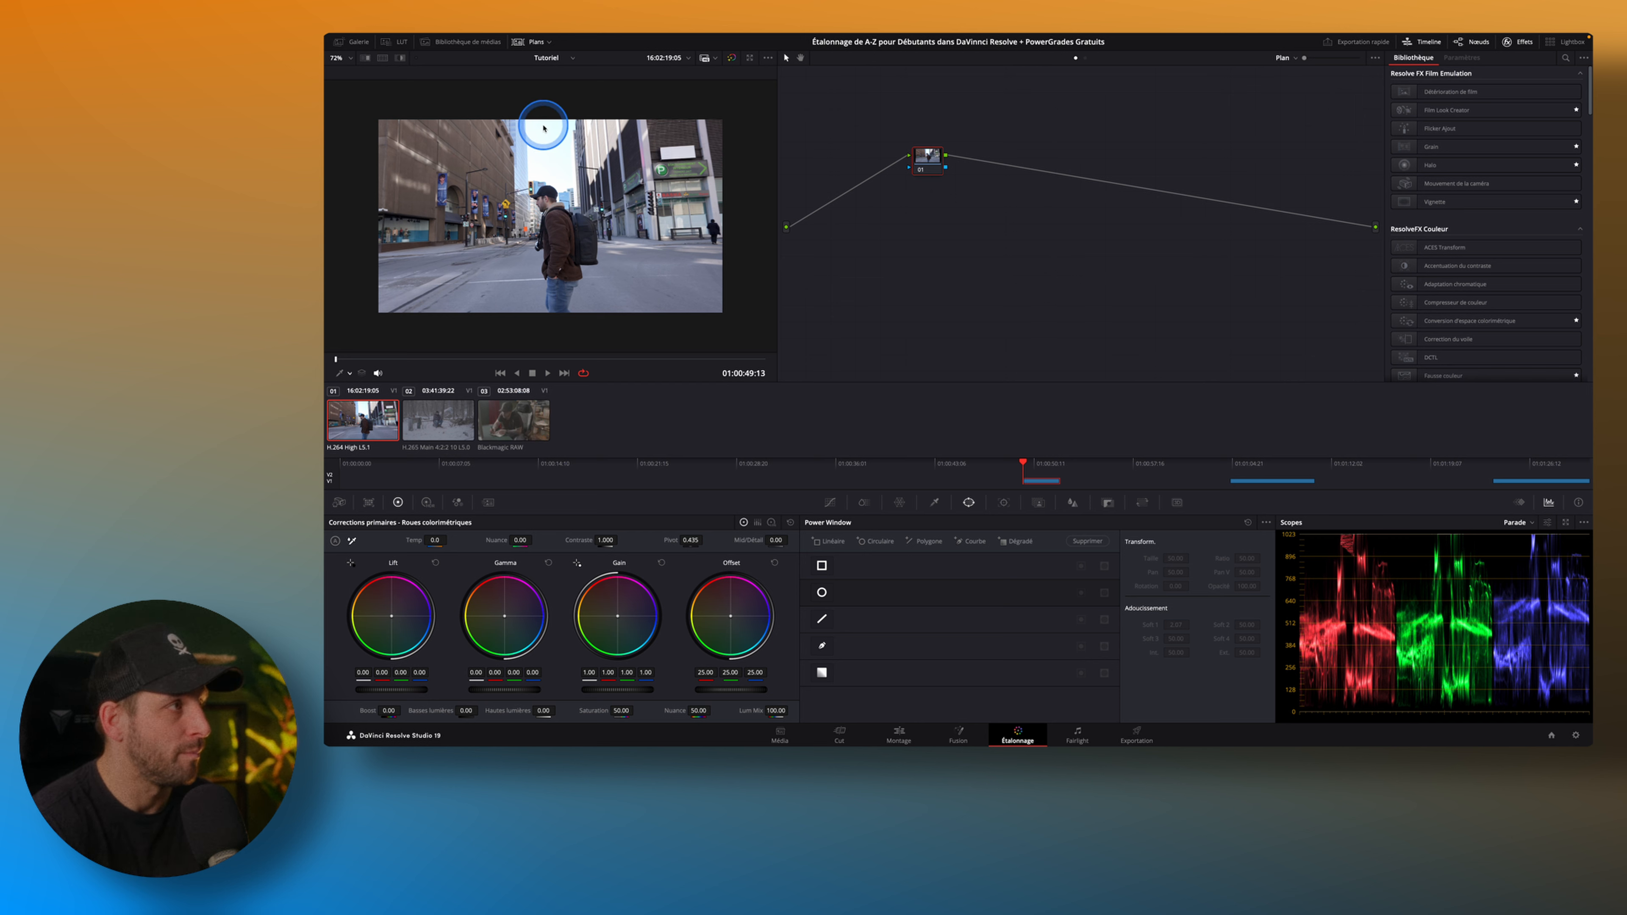
# Apply the "POWERGRADE Version Gratuite" still from the PowerGrade 1 album to the street clip's node graph, with the clip thumbnails and gallery hidden.
pyautogui.click(533, 41)
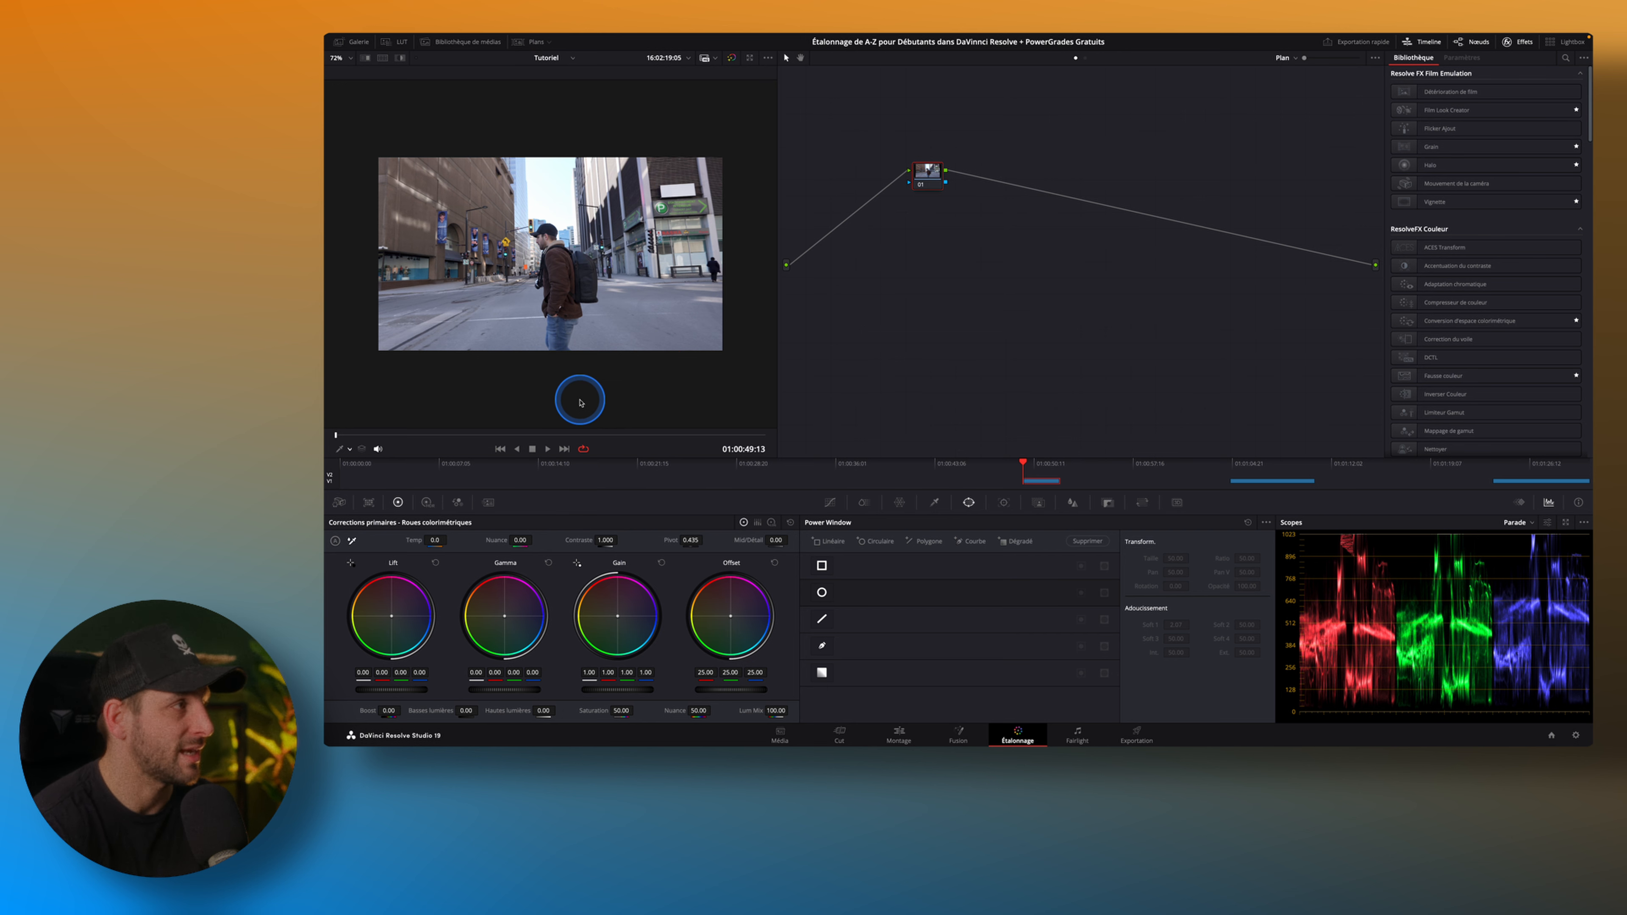
pyautogui.click(354, 42)
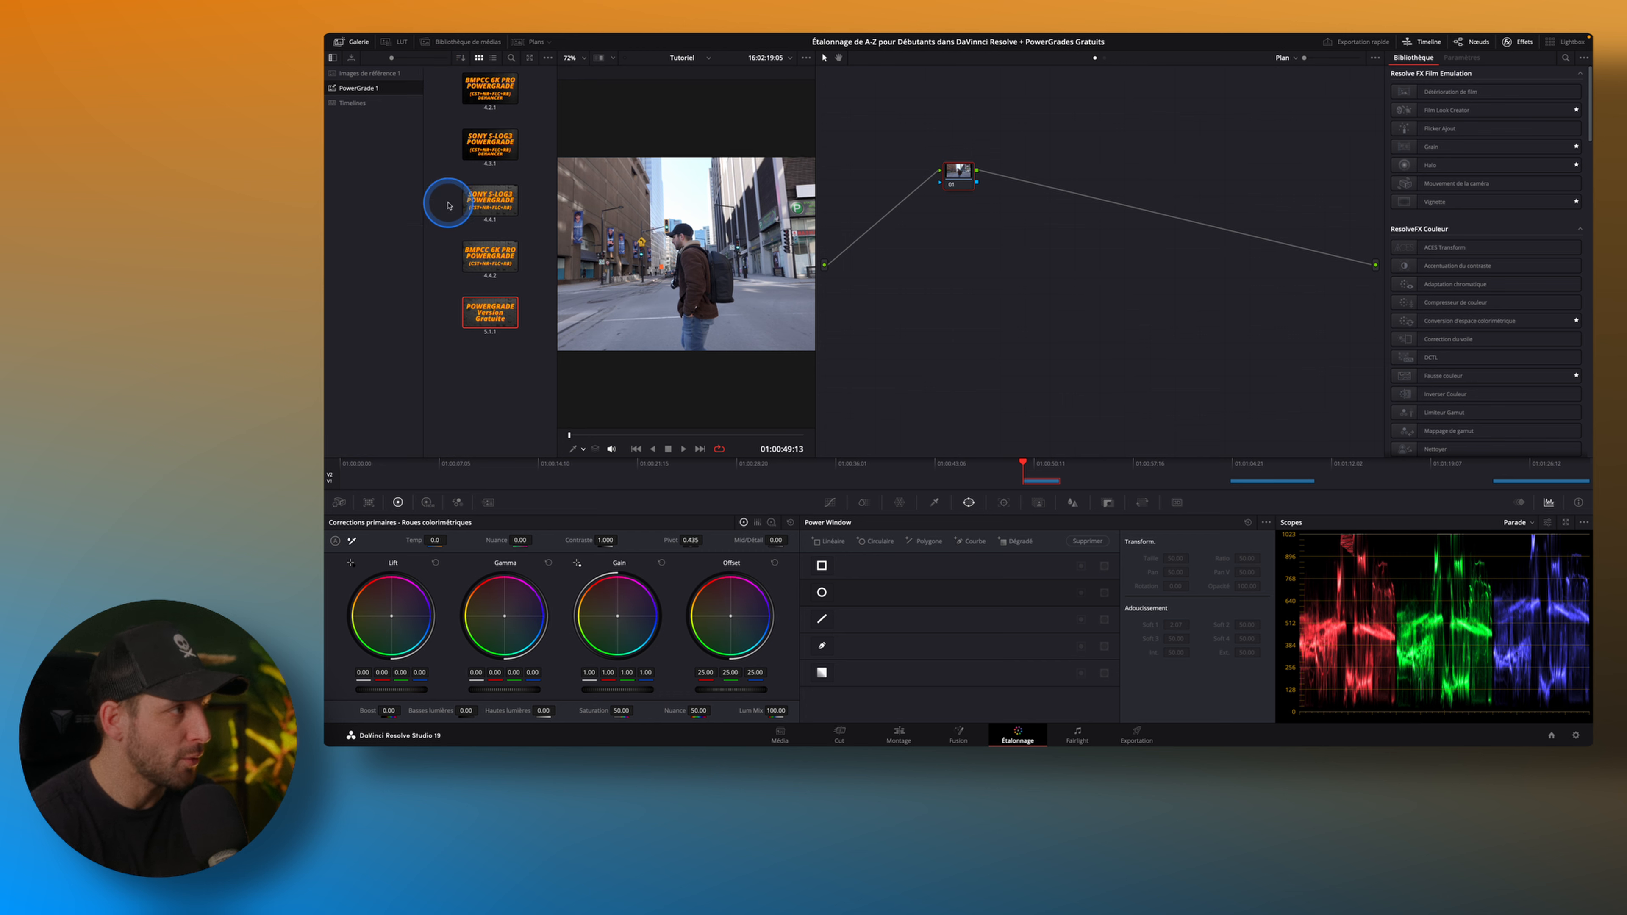
pyautogui.click(490, 314)
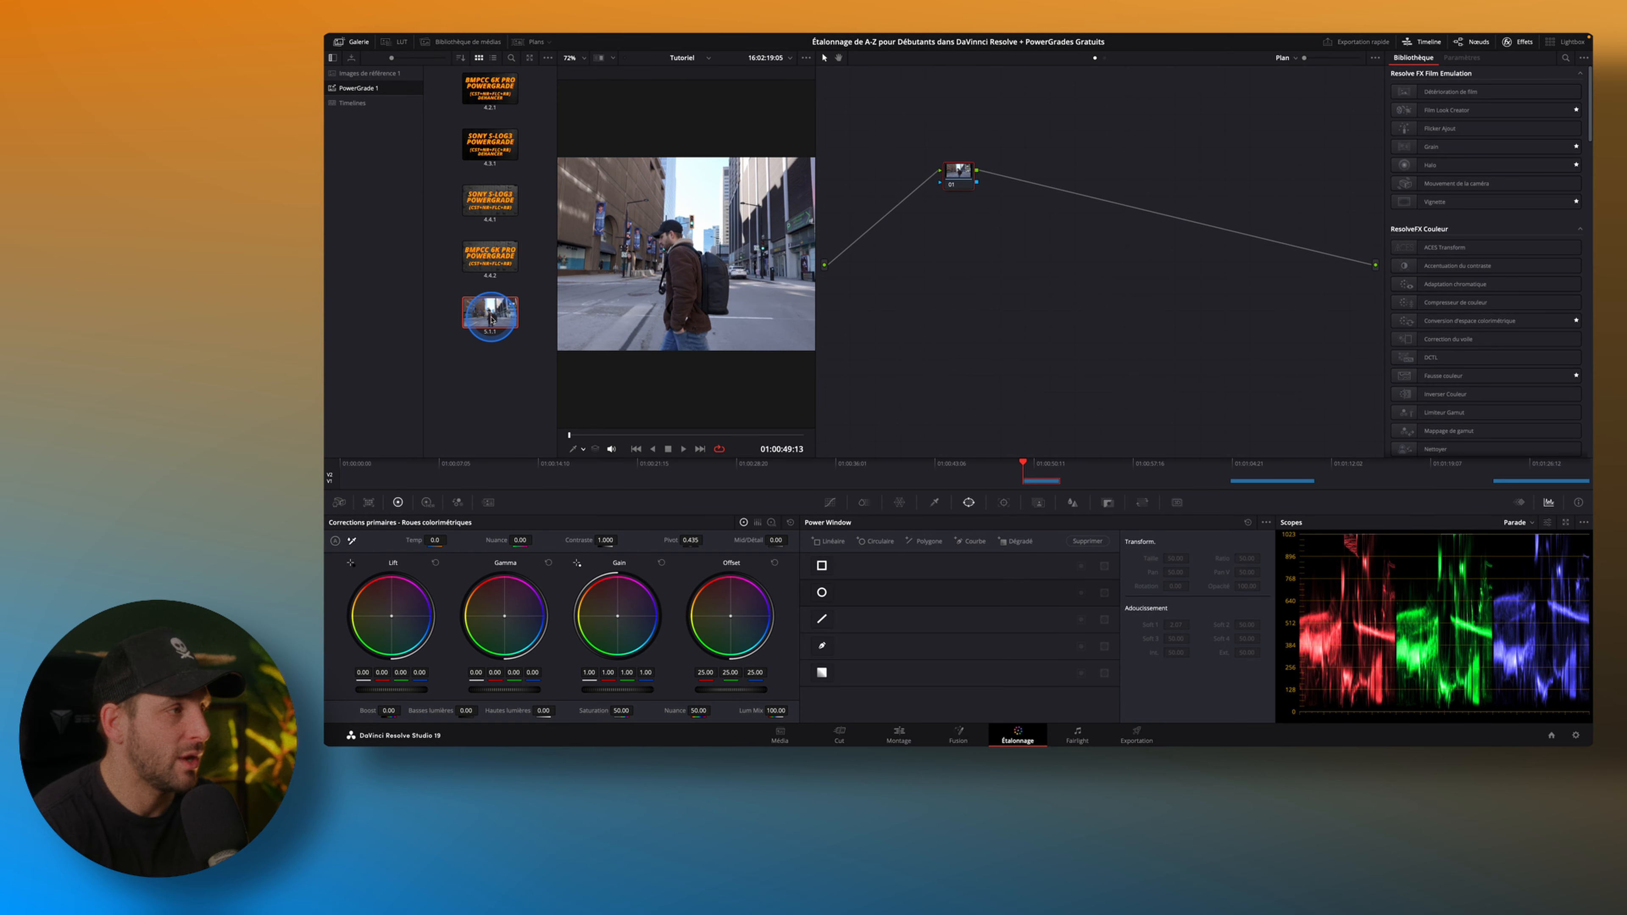
pyautogui.moveTo(491, 319); pyautogui.dragTo(1066, 217)
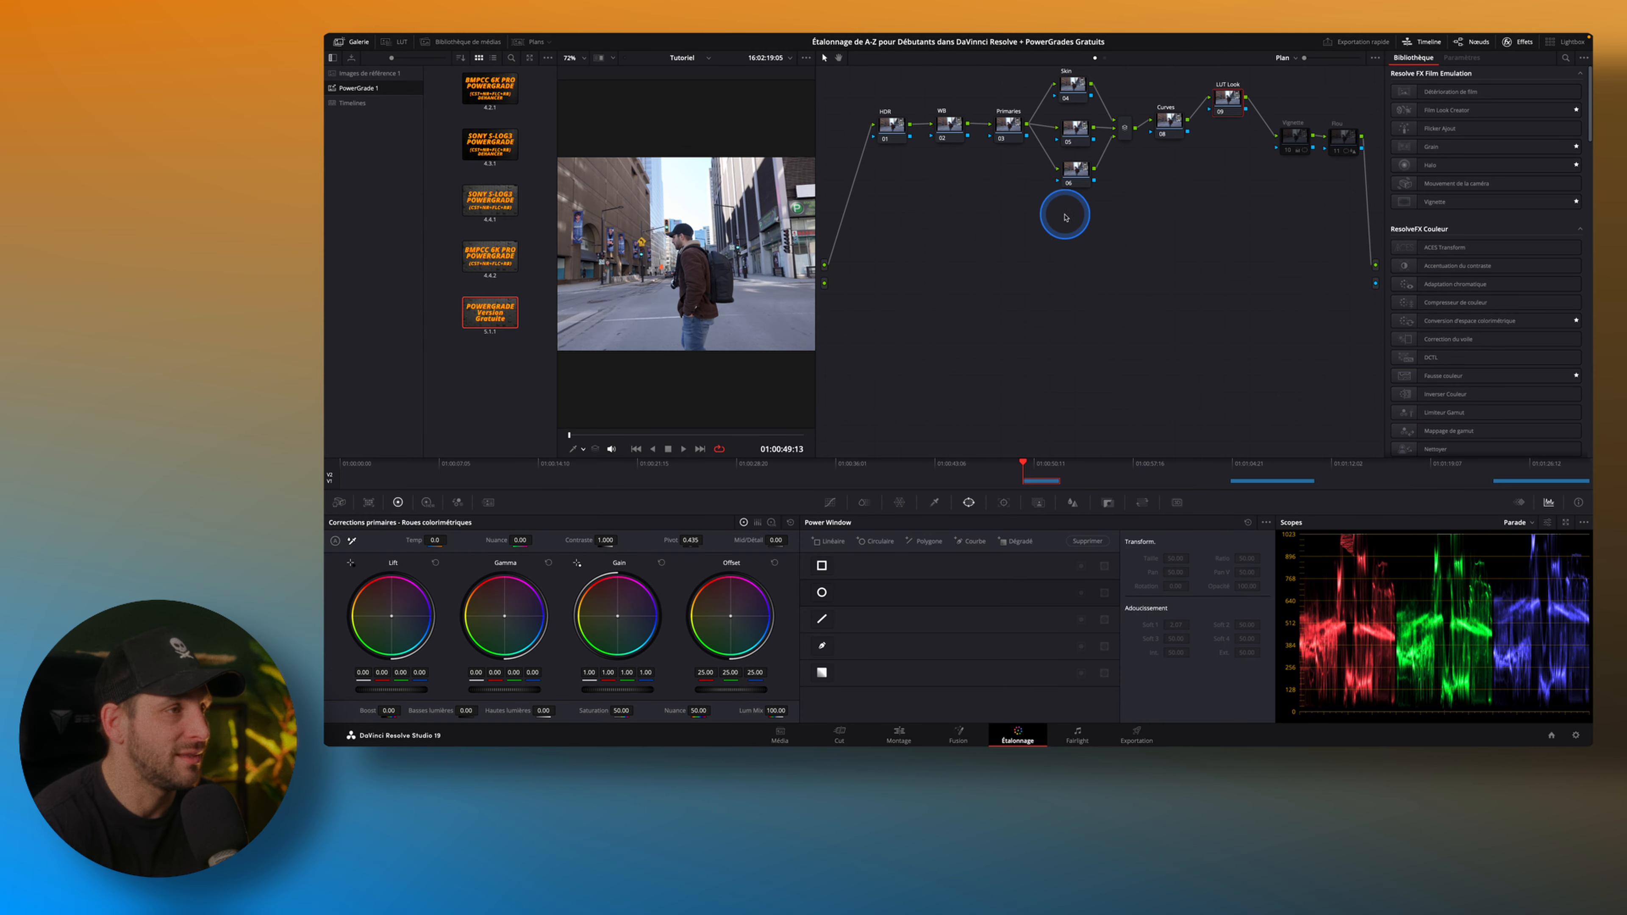
pyautogui.click(357, 50)
pyautogui.moveTo(1083, 246); pyautogui.dragTo(1112, 368)
pyautogui.moveTo(1192, 301); pyautogui.dragTo(1152, 357)
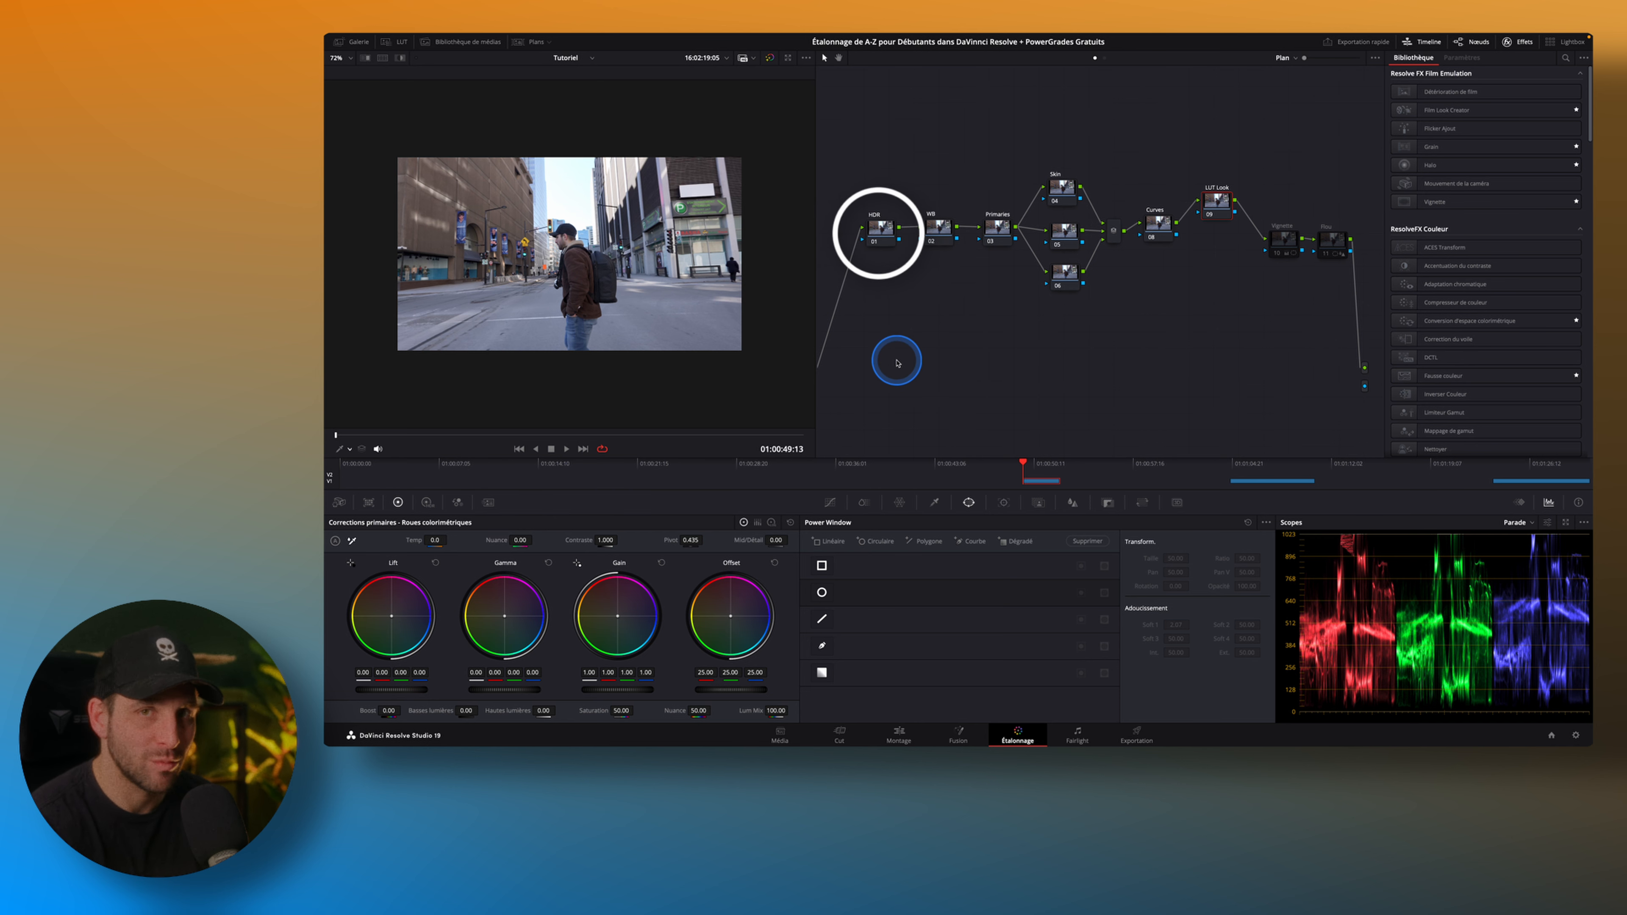
# Select the HDR node, display the High Dynamic Range wheels, and enable the qualifier picker as the viewer's on-screen control.
pyautogui.click(429, 501)
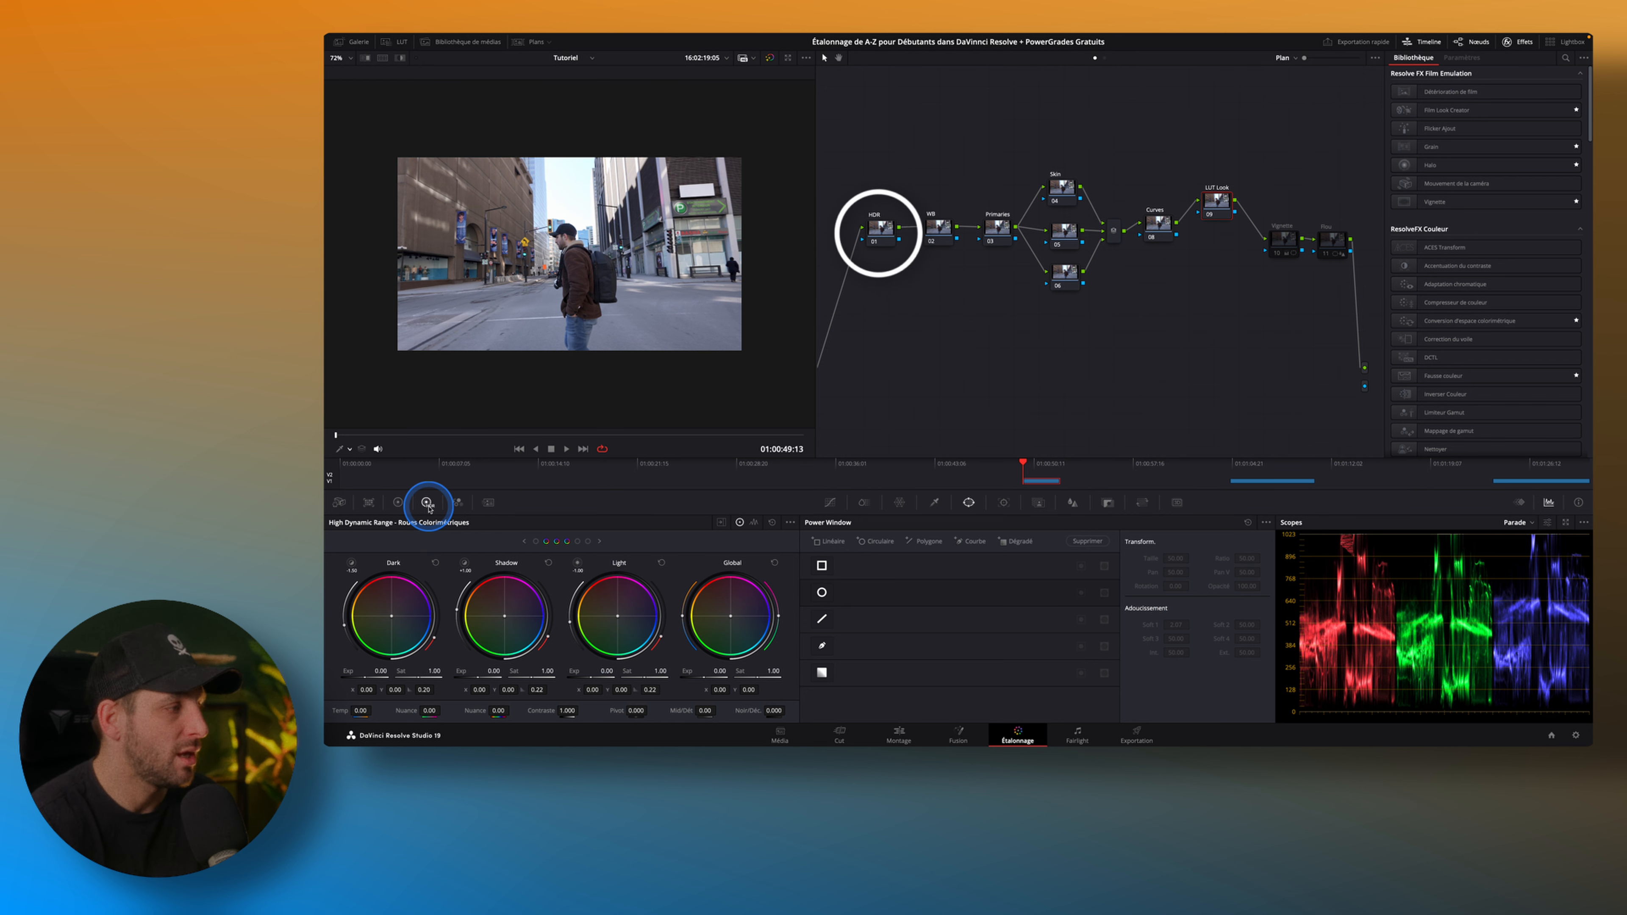
pyautogui.click(935, 232)
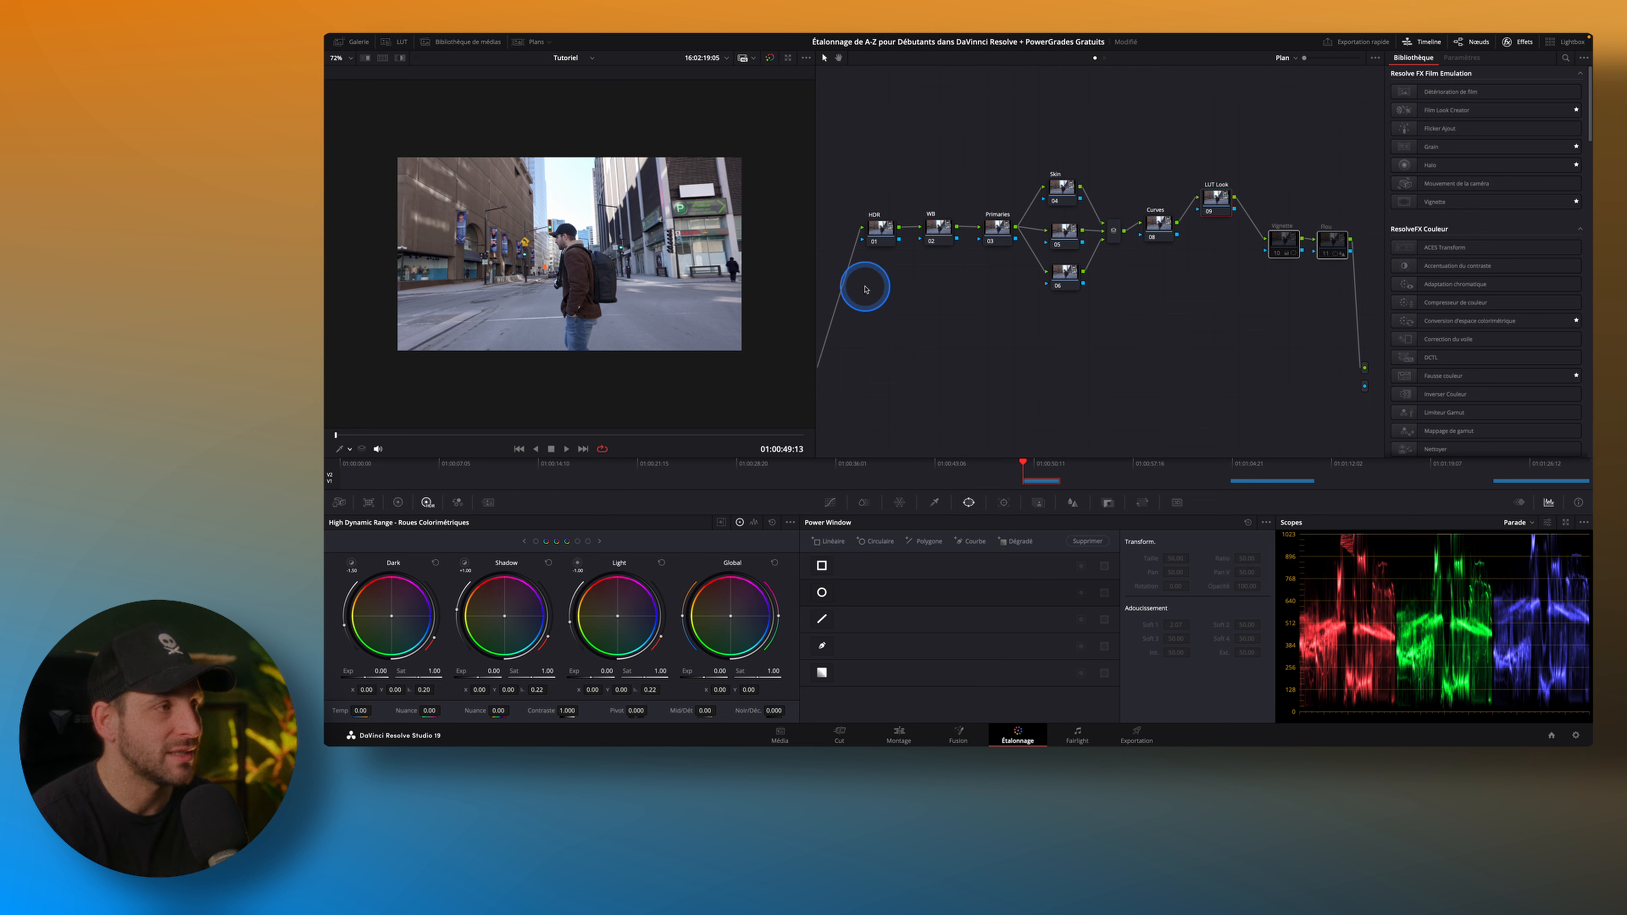
pyautogui.click(880, 229)
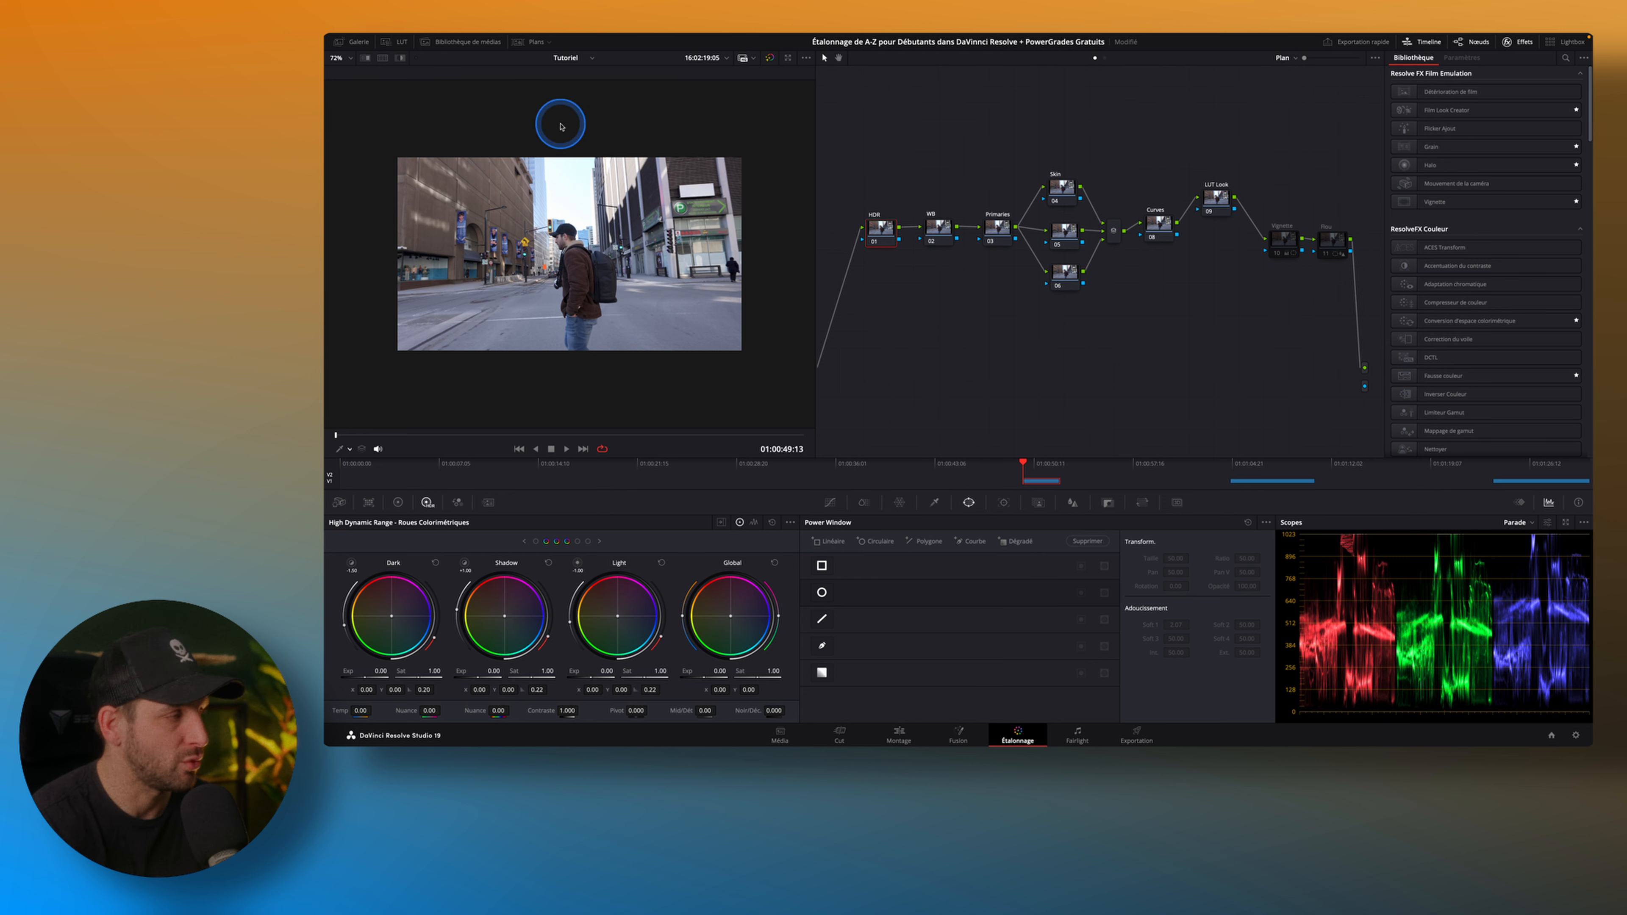
pyautogui.click(348, 448)
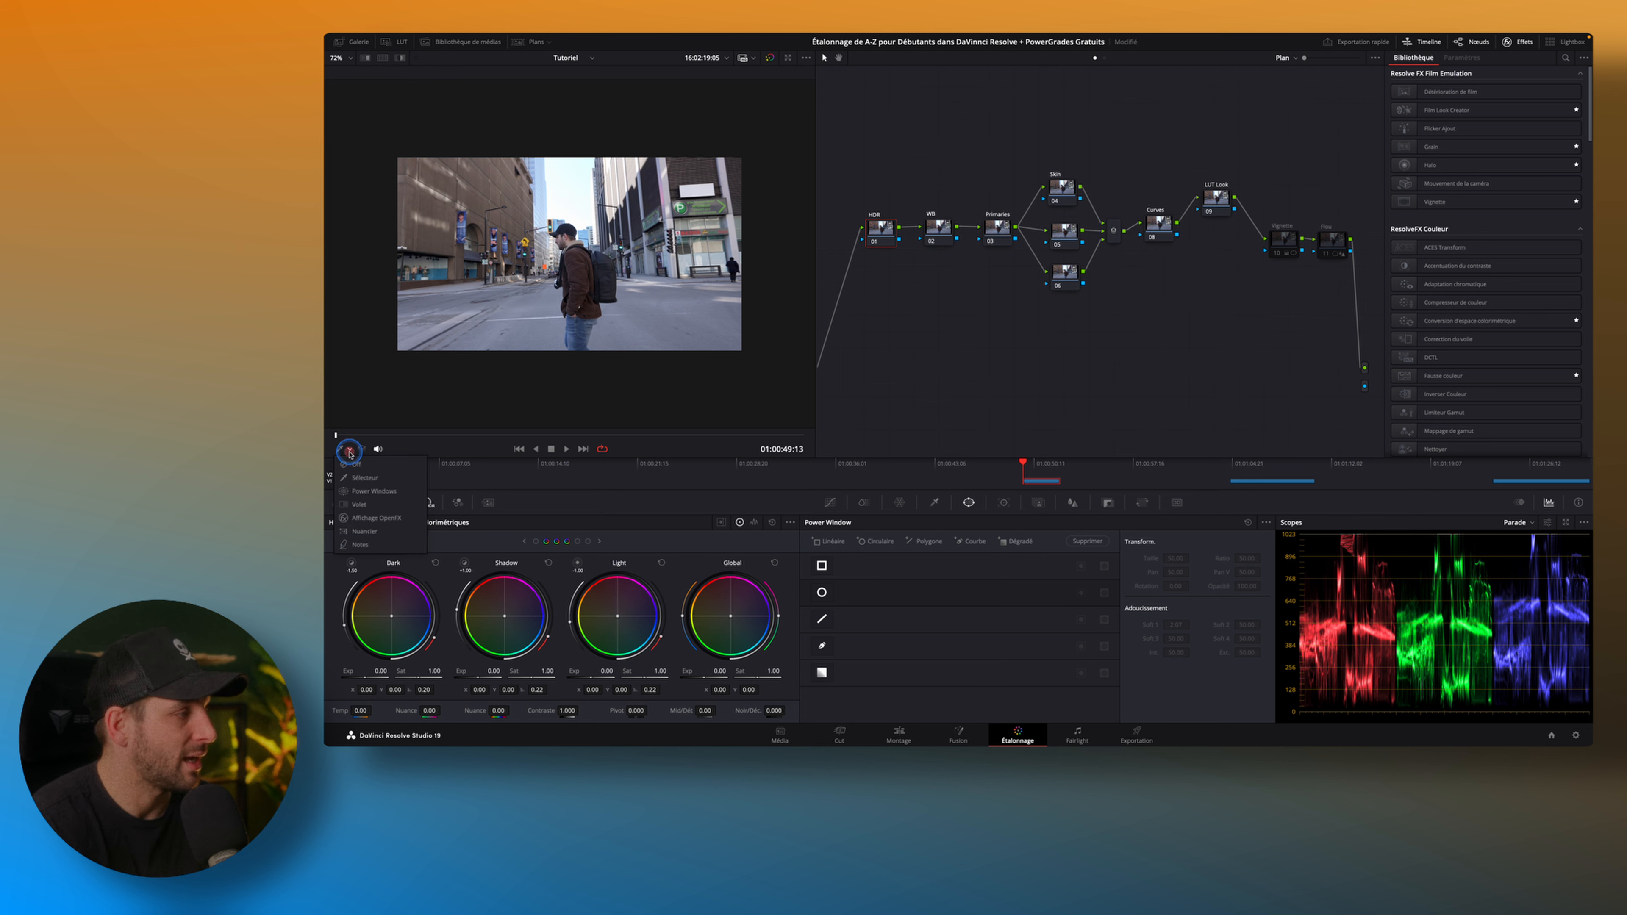
pyautogui.click(358, 490)
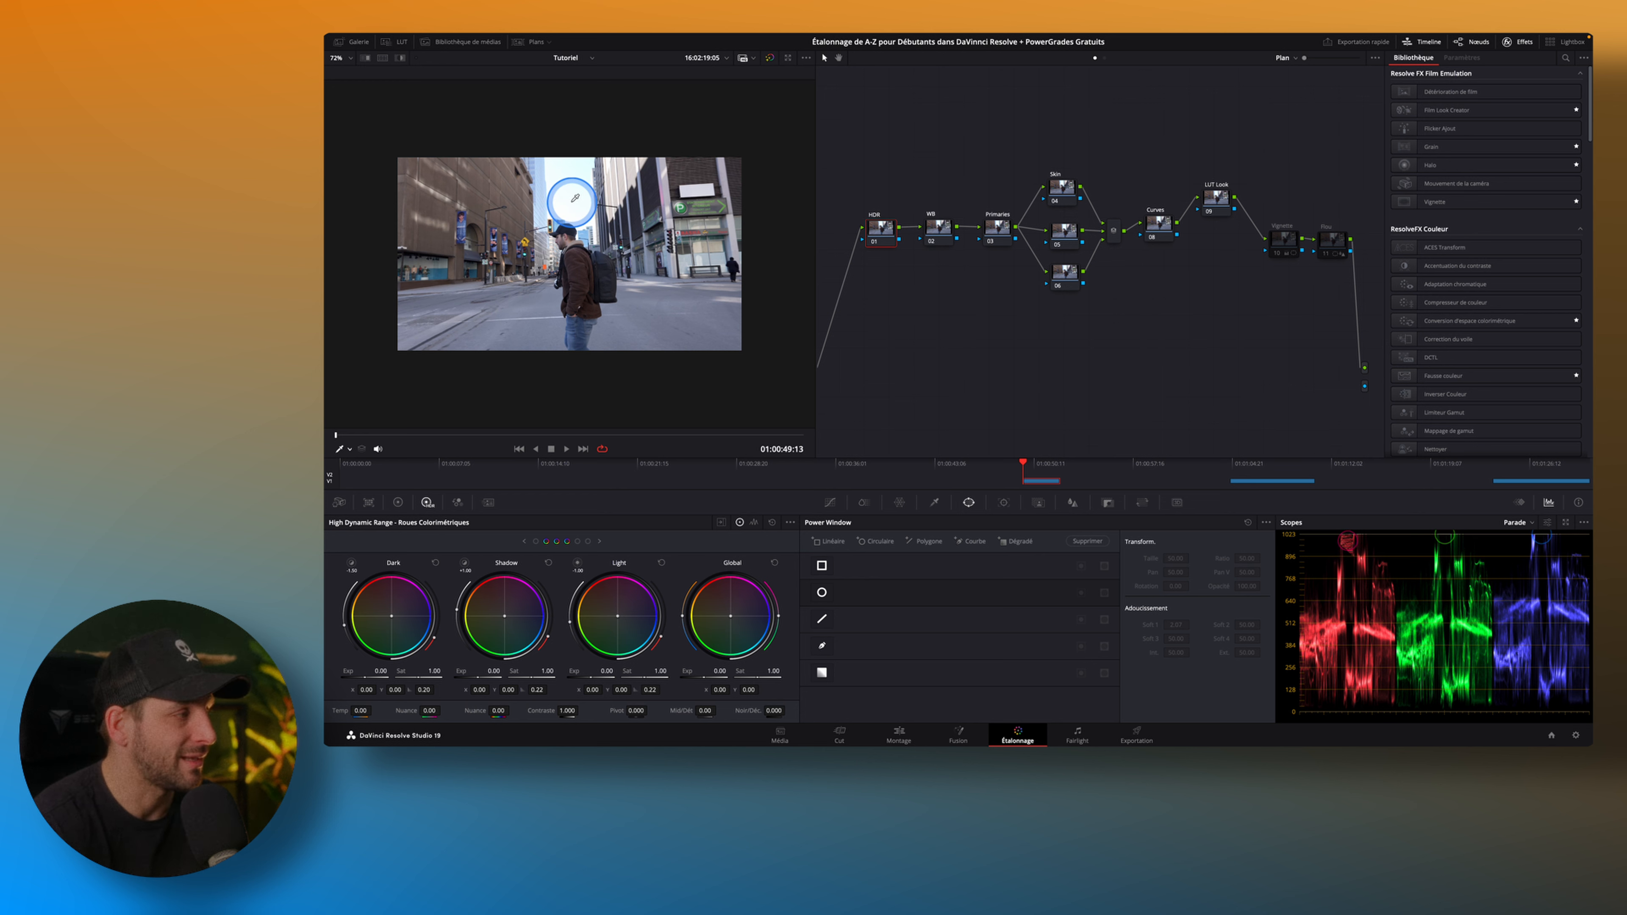
pyautogui.click(879, 228)
pyautogui.click(428, 505)
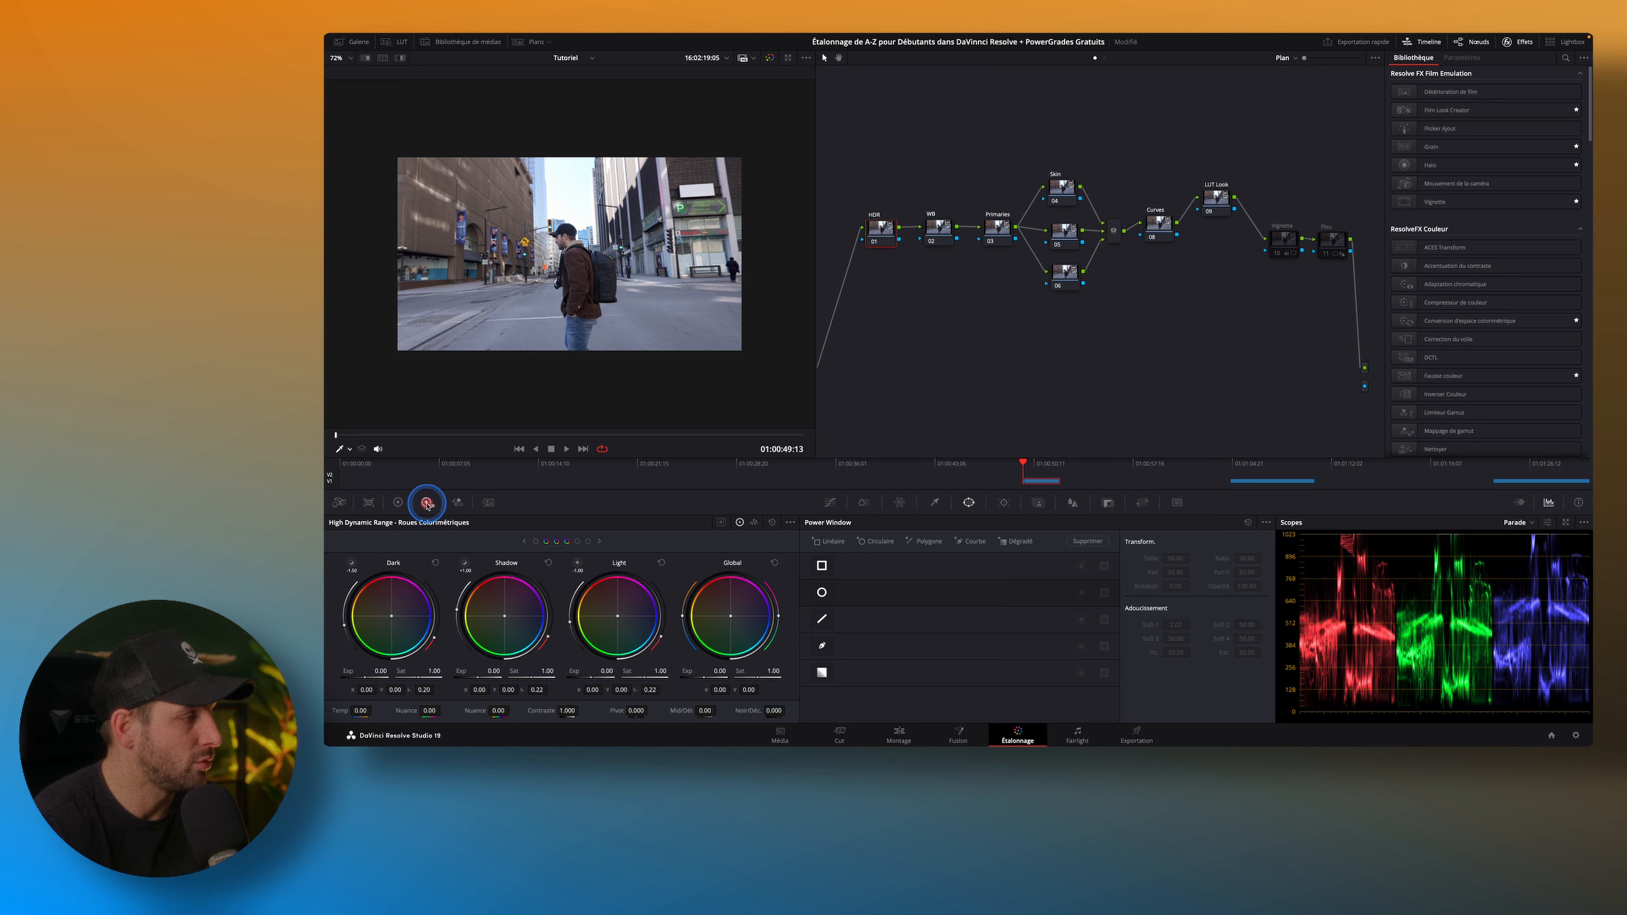
# Preview which image areas the Light and Highlight zones affect, and set the Highlight zone's exposure to -0.15.
pyautogui.click(577, 564)
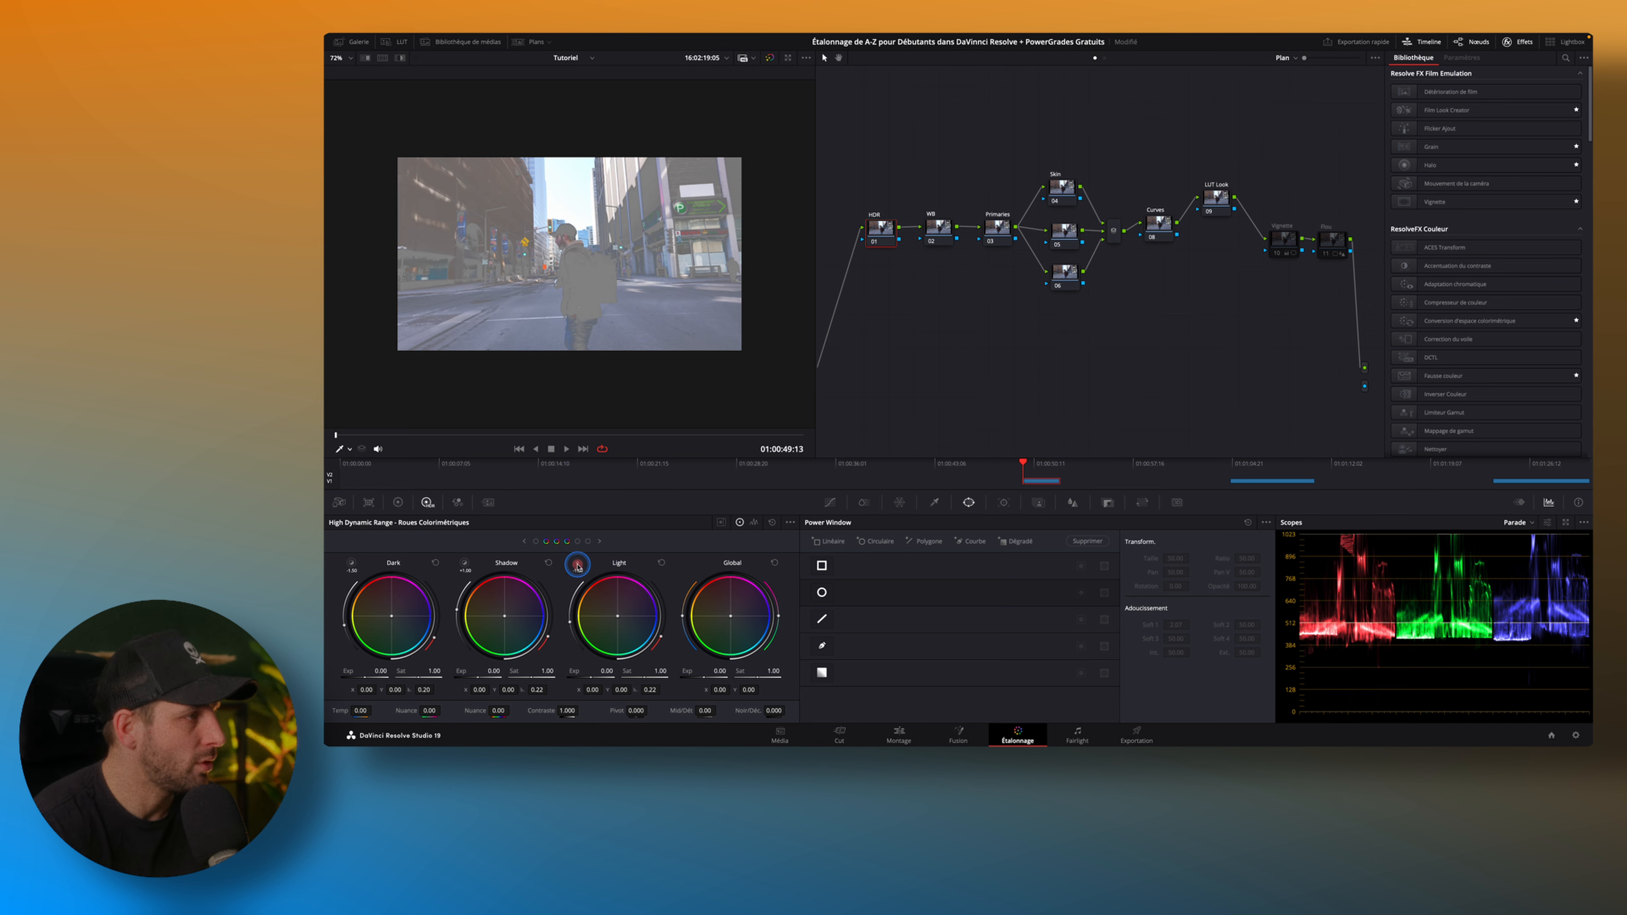
pyautogui.click(578, 566)
pyautogui.click(578, 565)
pyautogui.click(578, 566)
pyautogui.click(578, 565)
pyautogui.click(578, 565)
pyautogui.click(578, 566)
pyautogui.click(578, 566)
pyautogui.click(578, 566)
pyautogui.click(578, 566)
pyautogui.click(578, 542)
pyautogui.click(578, 565)
pyautogui.click(578, 565)
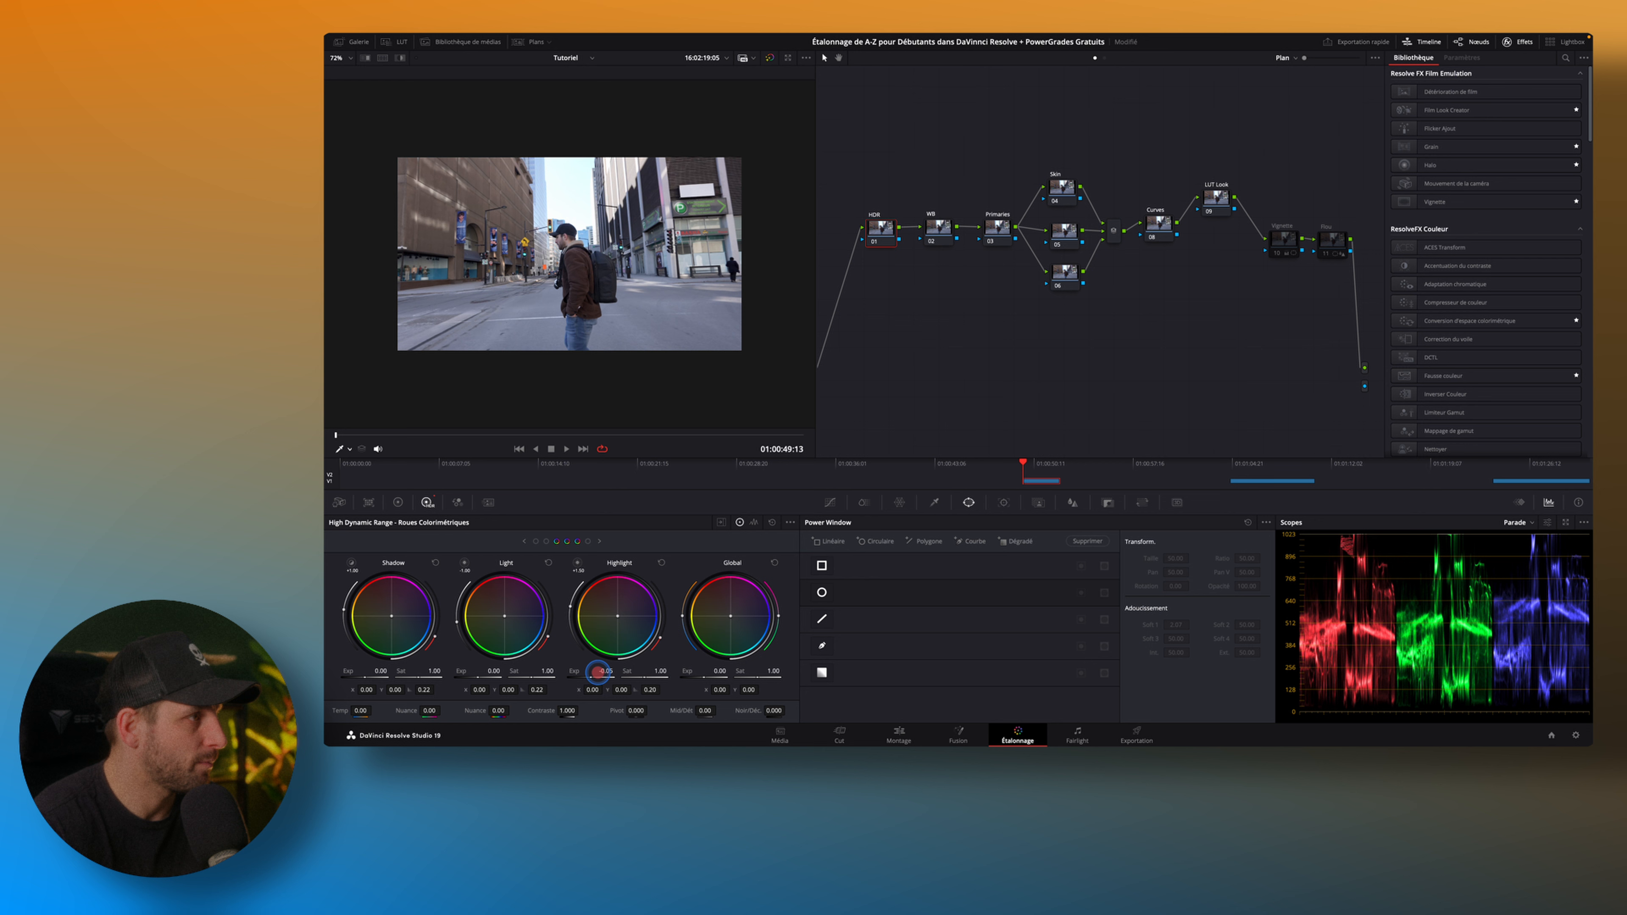
pyautogui.moveTo(576, 672); pyautogui.dragTo(574, 672)
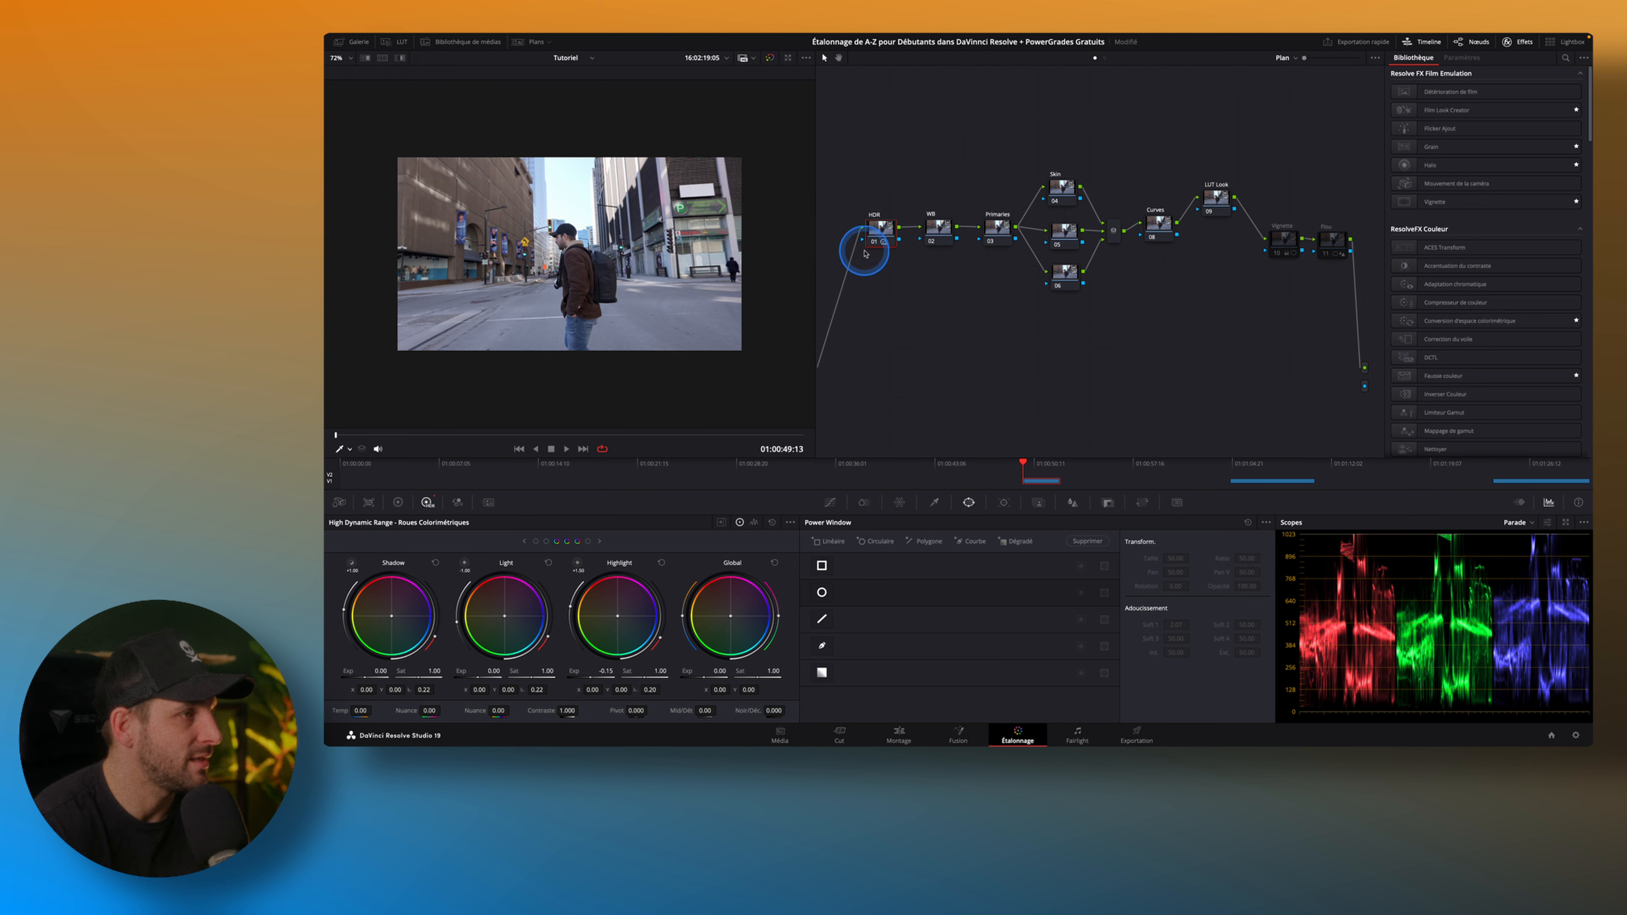
# Compare the image with the HDR node disabled and enabled.
pyautogui.click(876, 244)
pyautogui.click(876, 244)
pyautogui.click(876, 244)
pyautogui.click(876, 244)
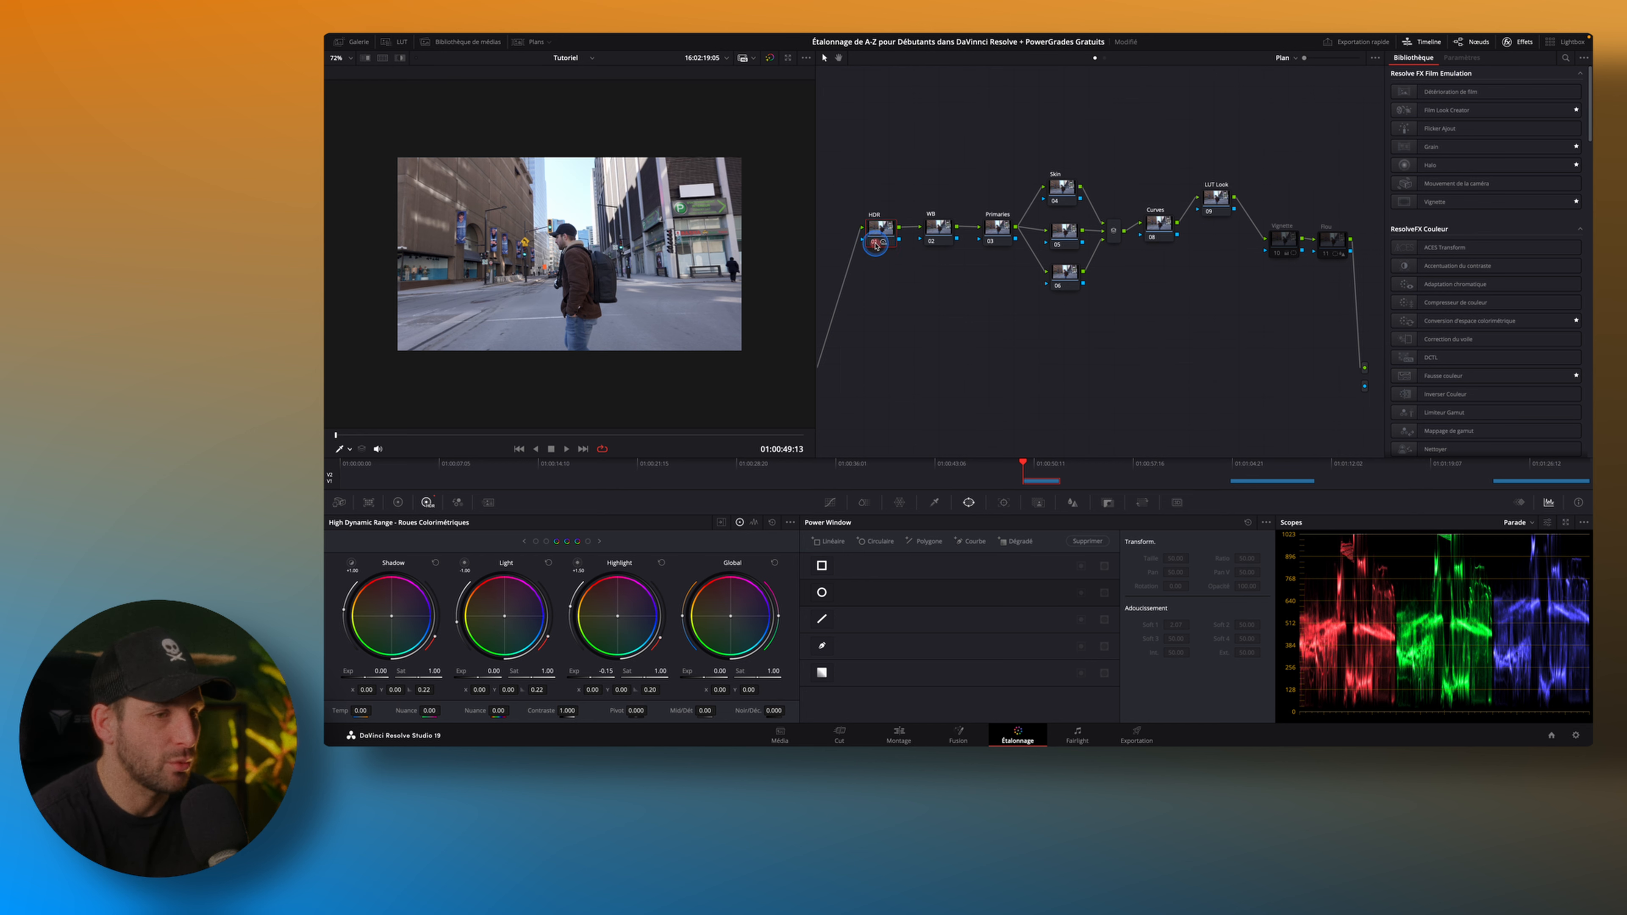
pyautogui.click(876, 244)
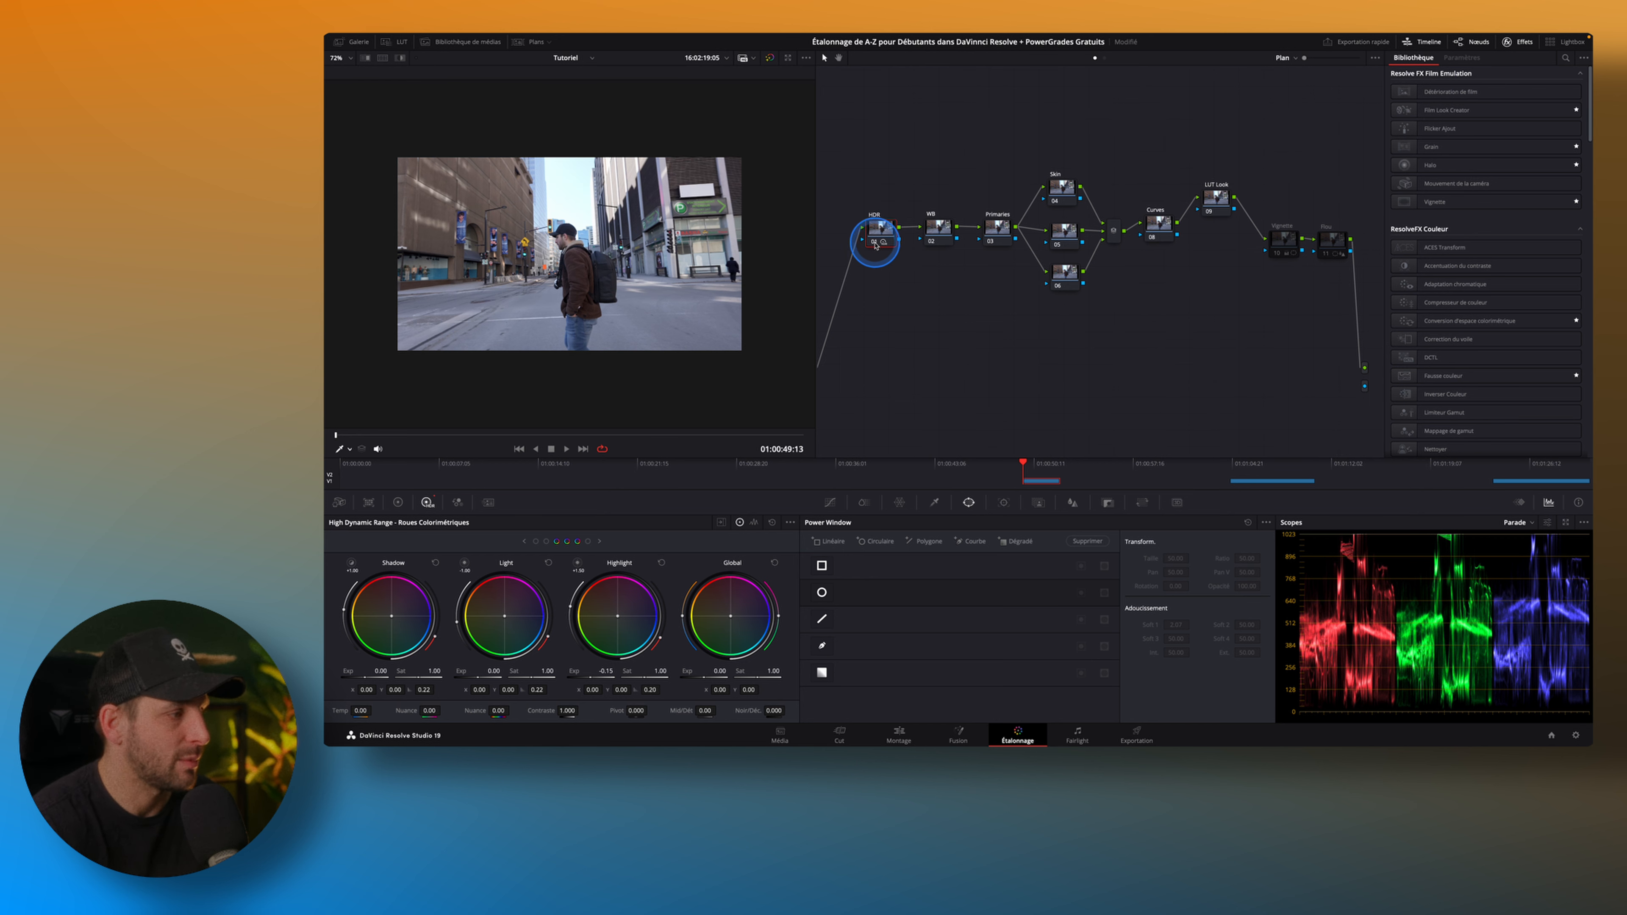
# Preview the Light zone's coverage and set its exposure to -0.20 on the HDR node.
pyautogui.click(464, 563)
pyautogui.click(495, 671)
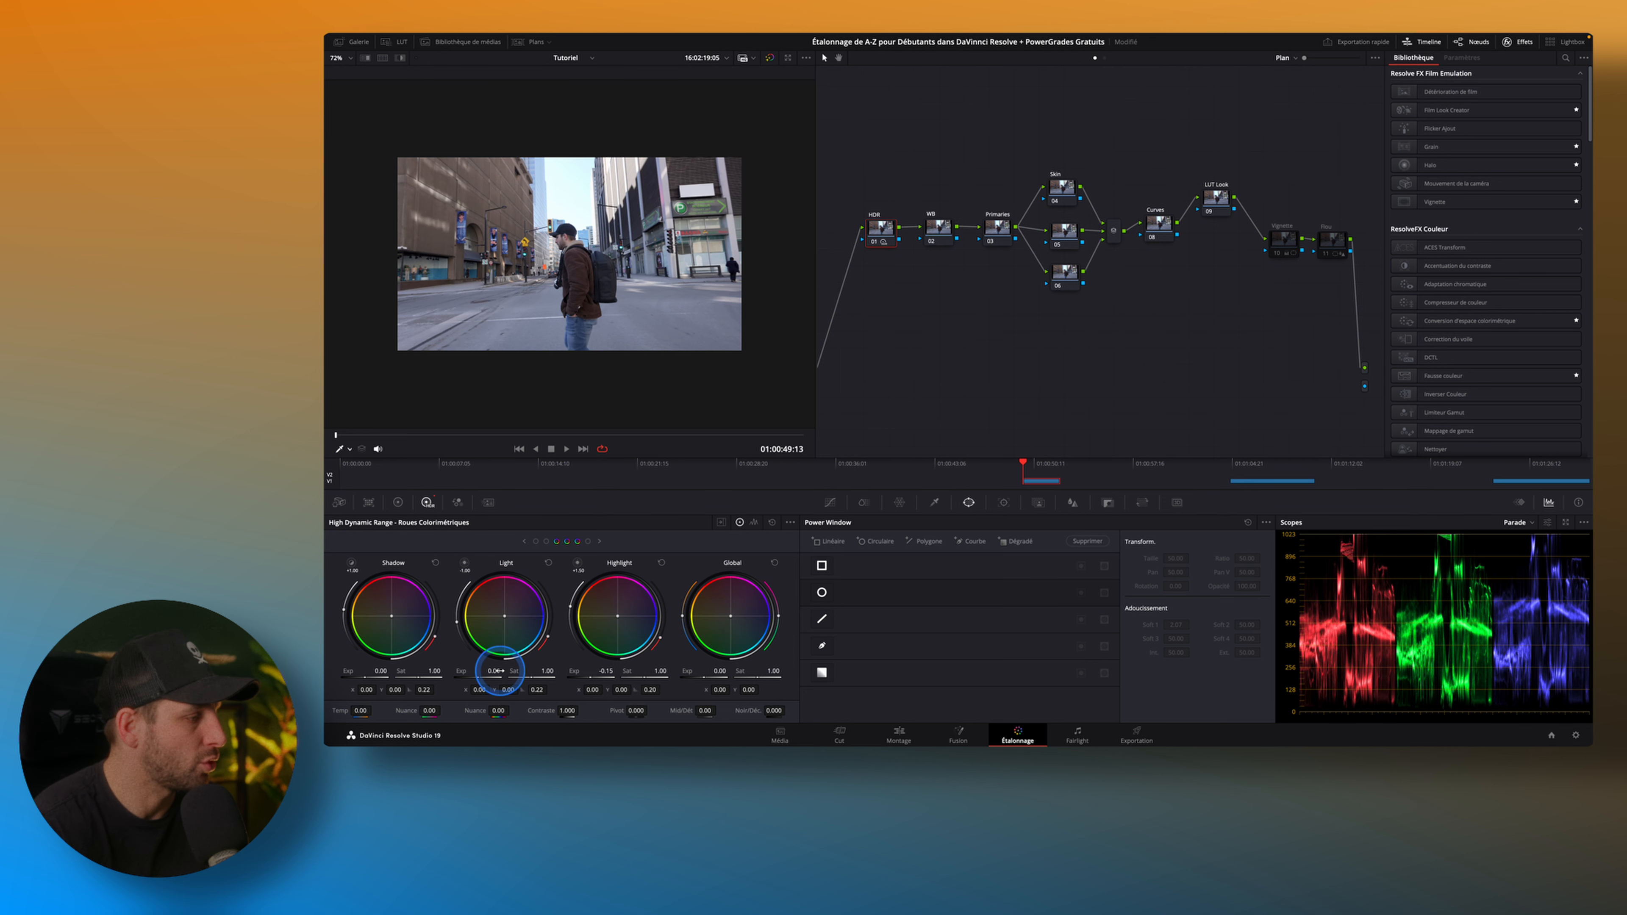
pyautogui.moveTo(494, 671); pyautogui.dragTo(453, 676)
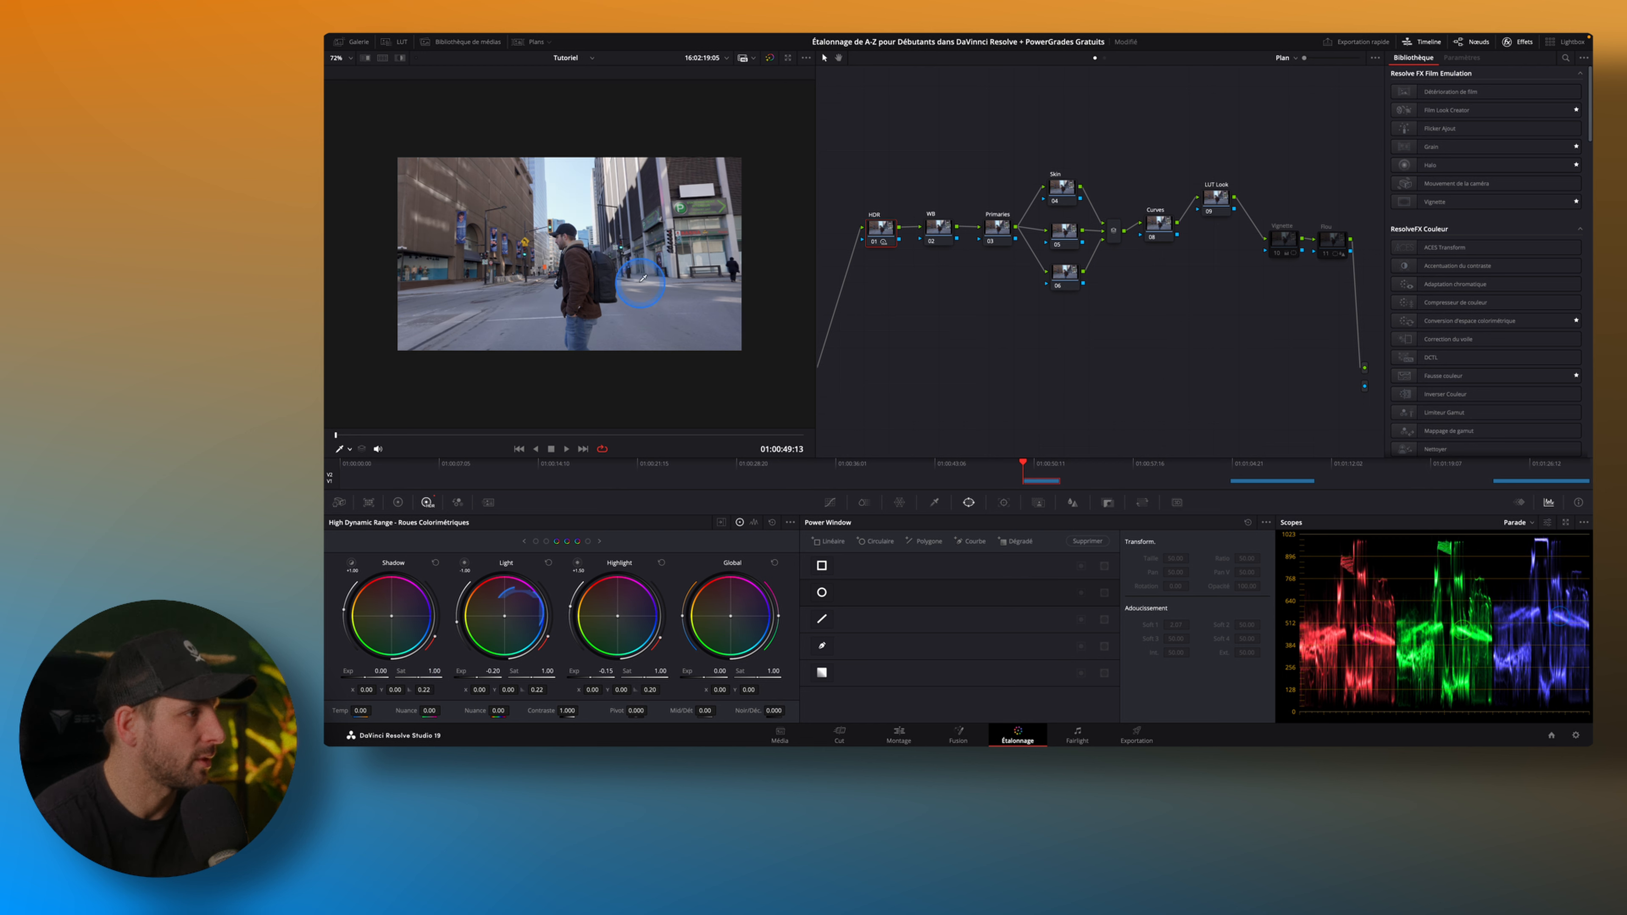
# Balance the whites on the WB node by sampling the white detail on the man's brown jacket with the primaries' white balance picker.
pyautogui.click(937, 231)
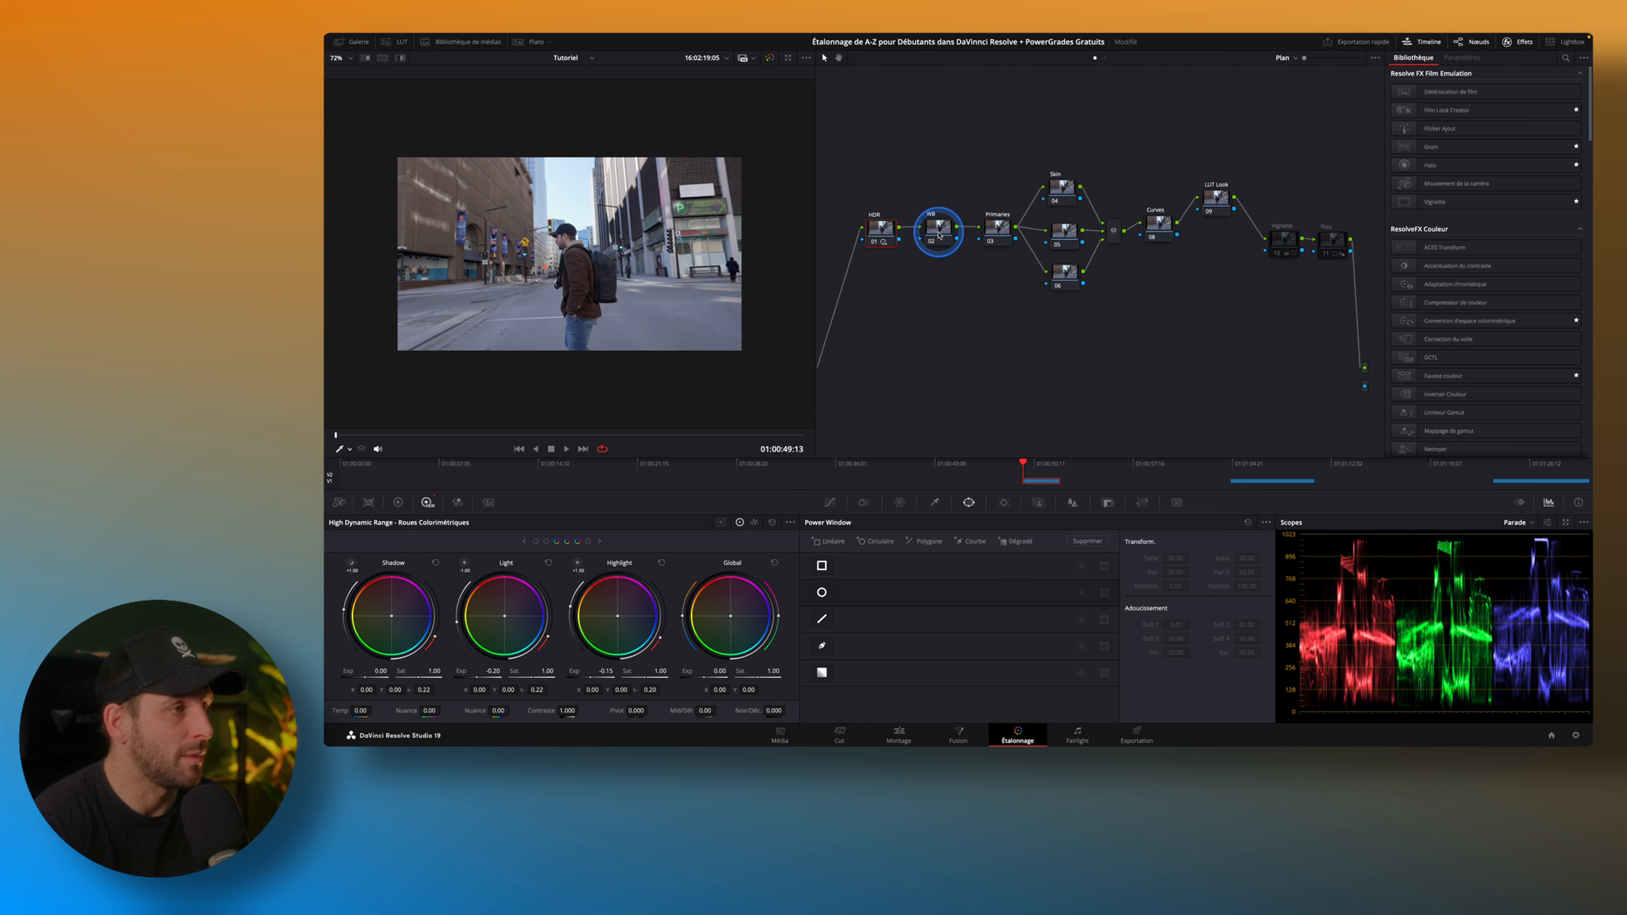
pyautogui.click(939, 235)
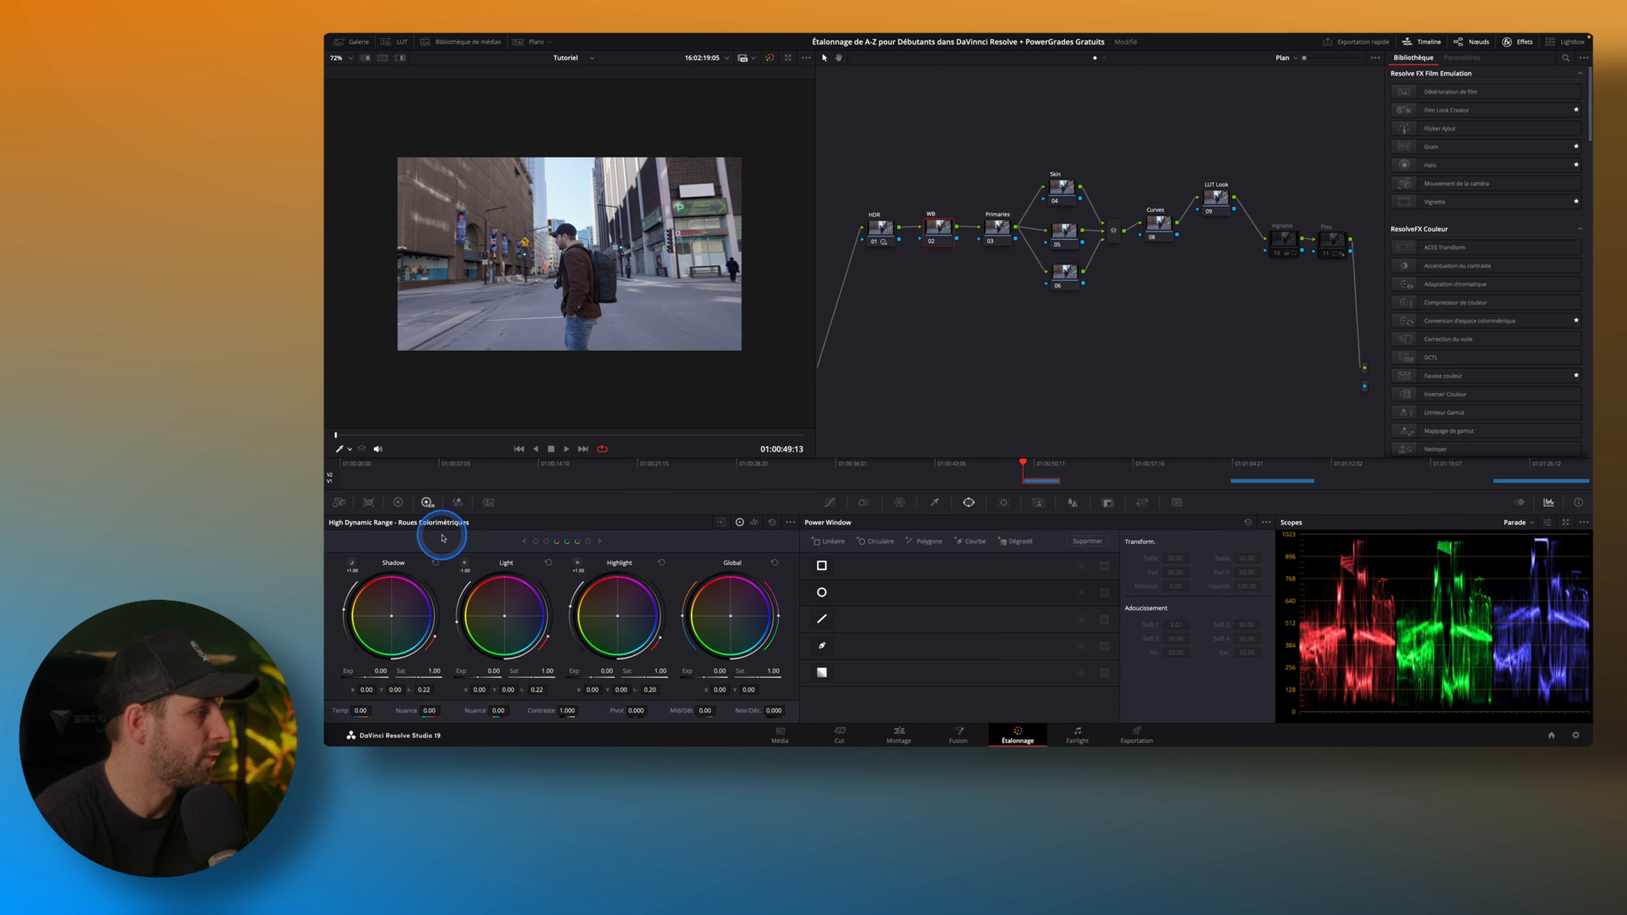
pyautogui.click(396, 506)
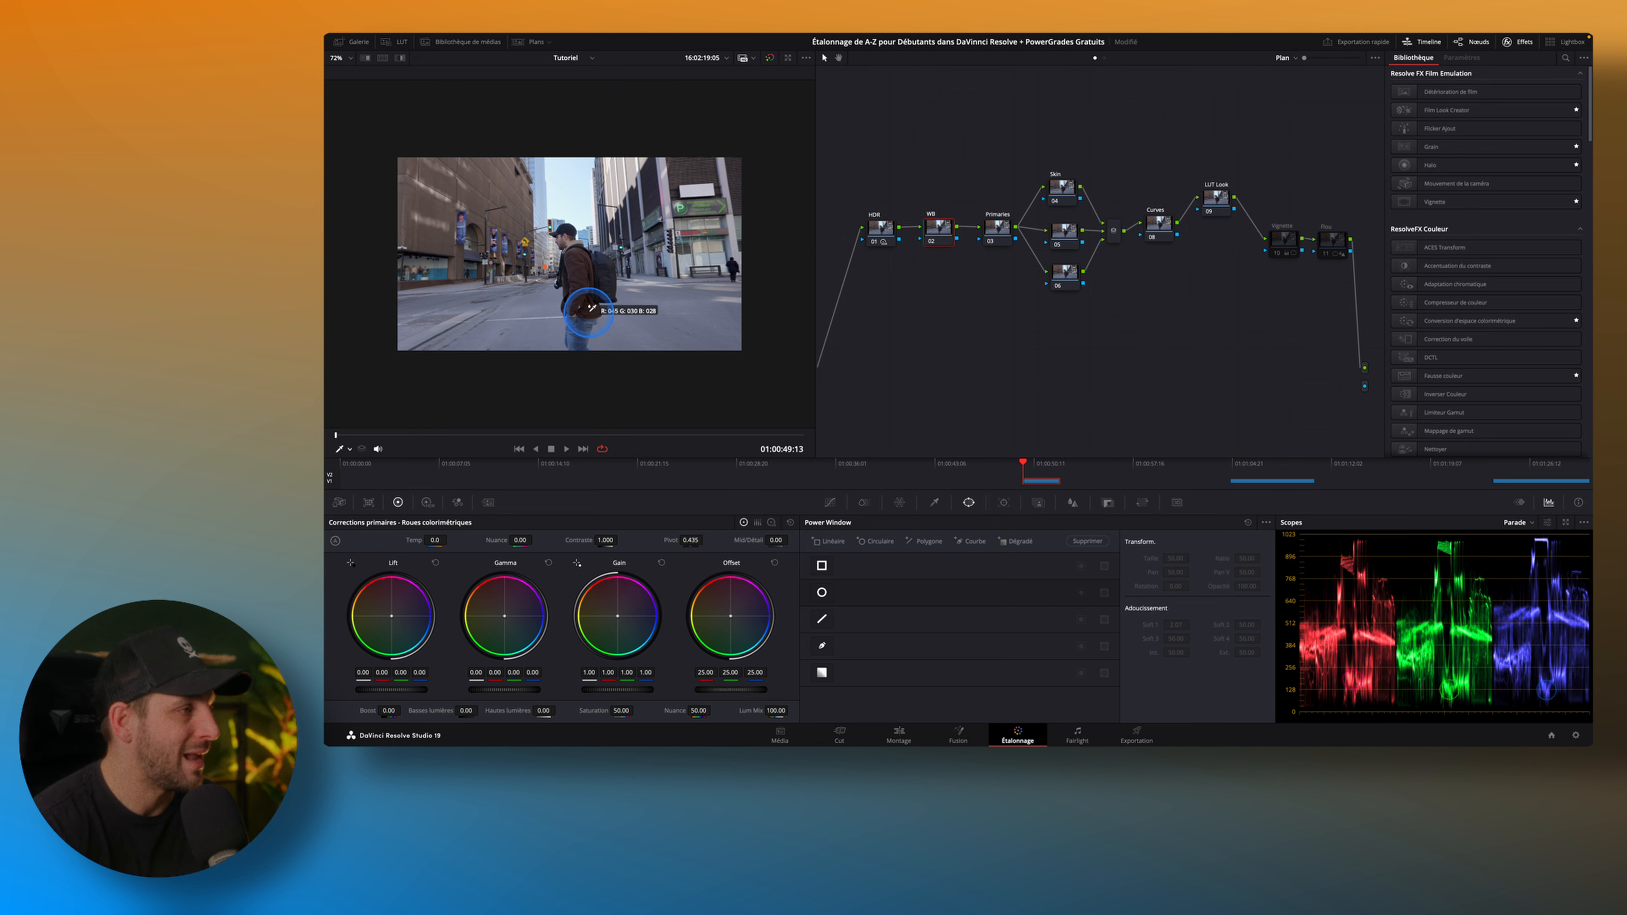
pyautogui.scroll(10, 588, 311)
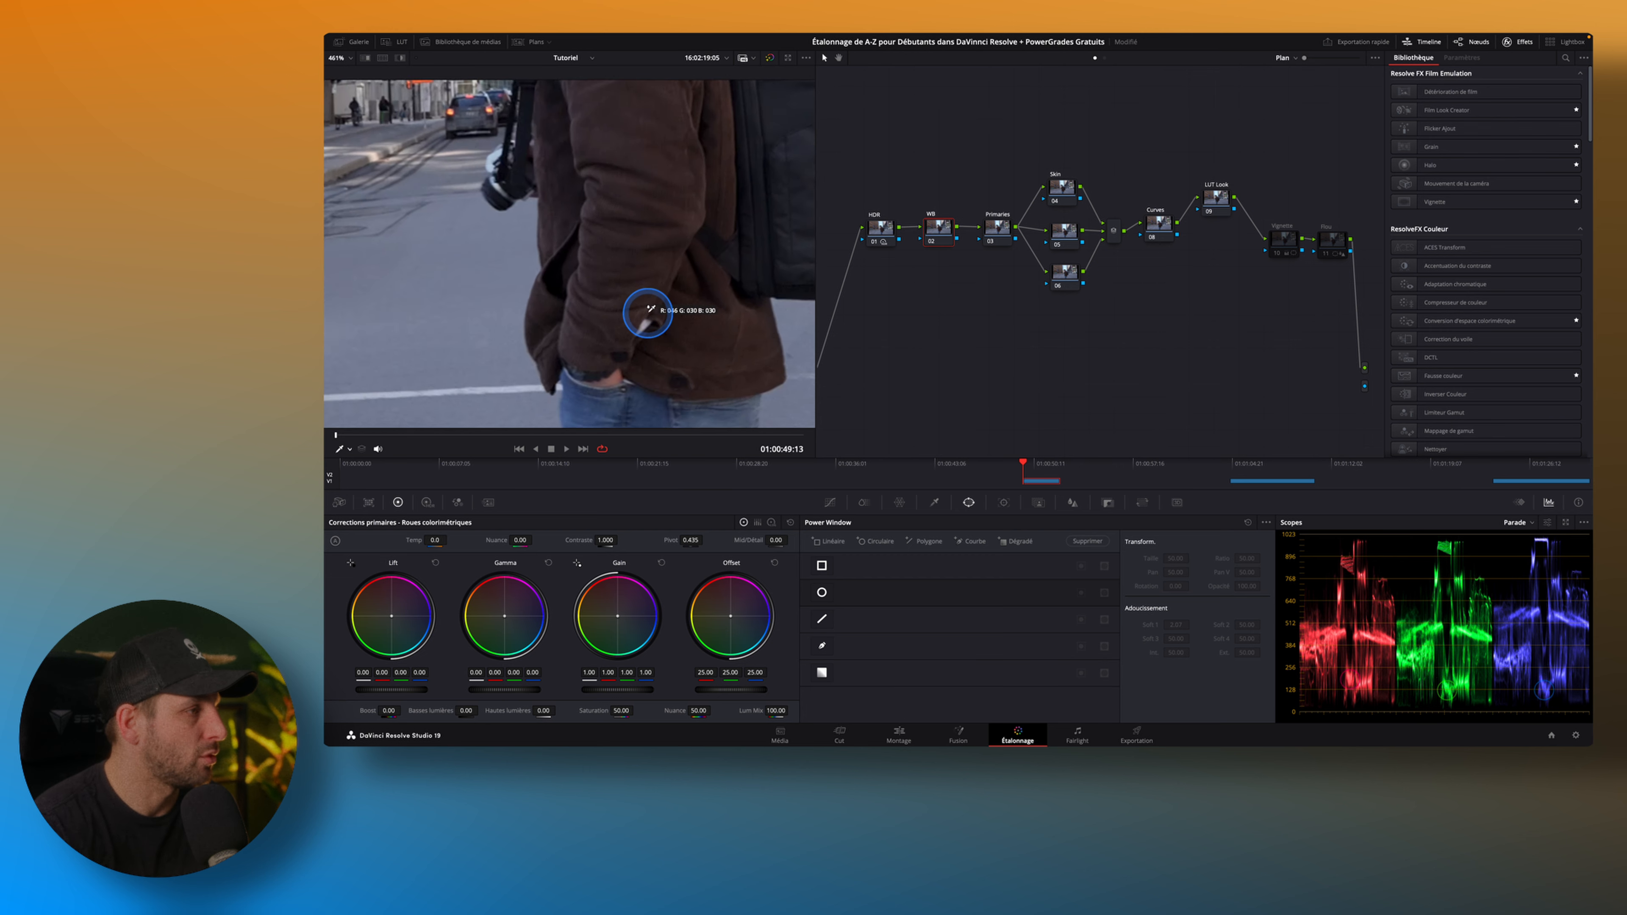
pyautogui.scroll(5, 647, 311)
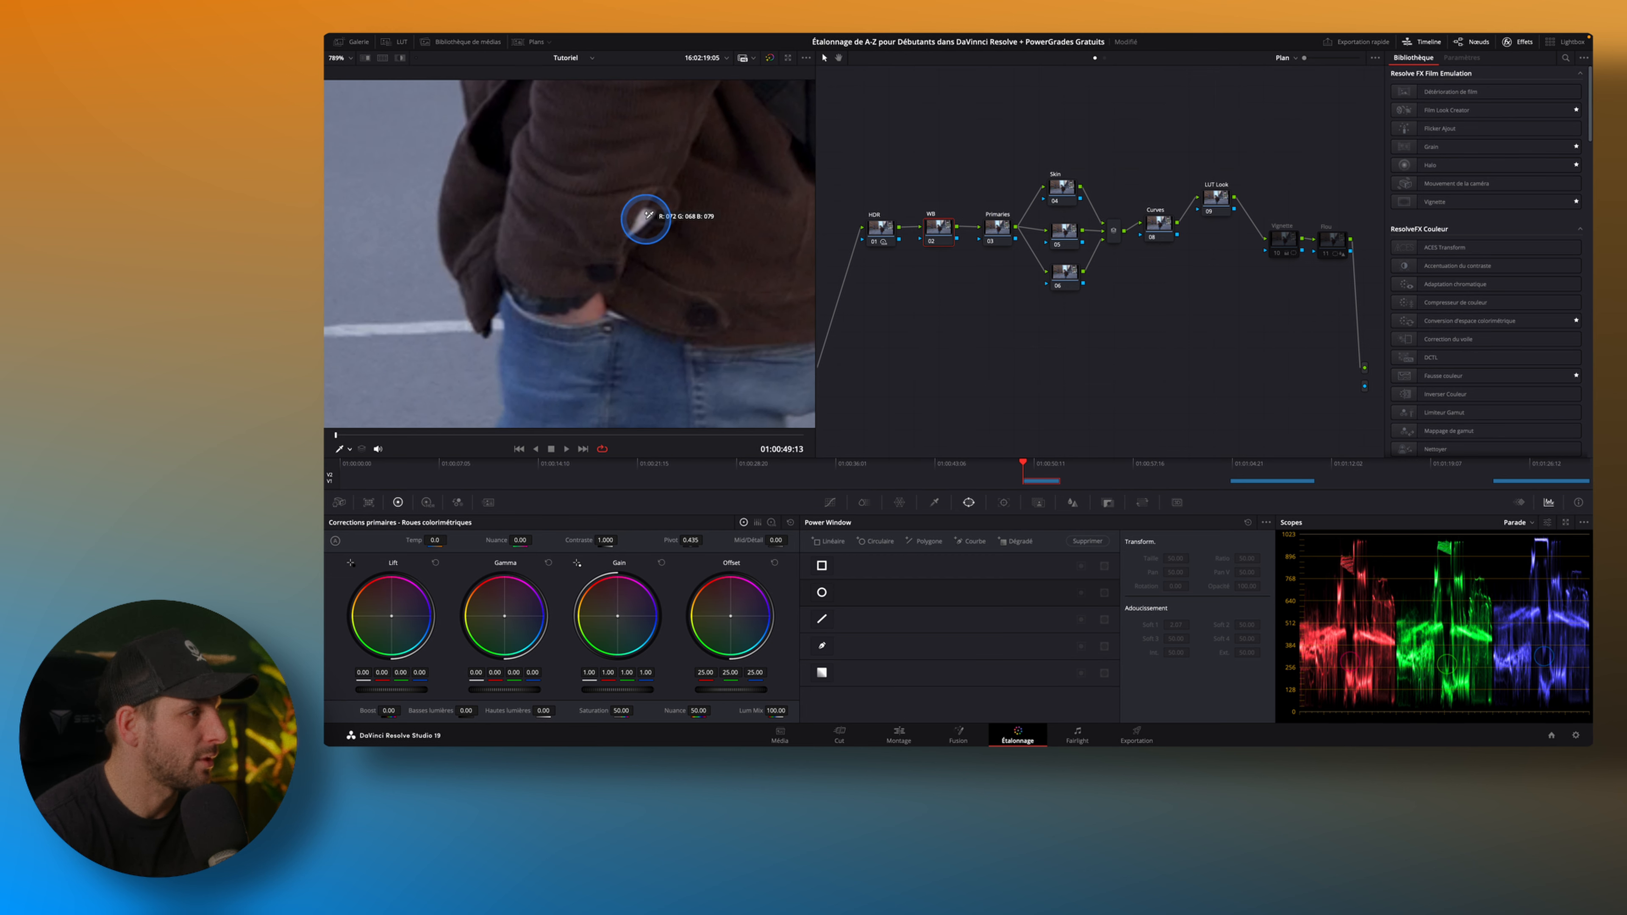
pyautogui.click(613, 229)
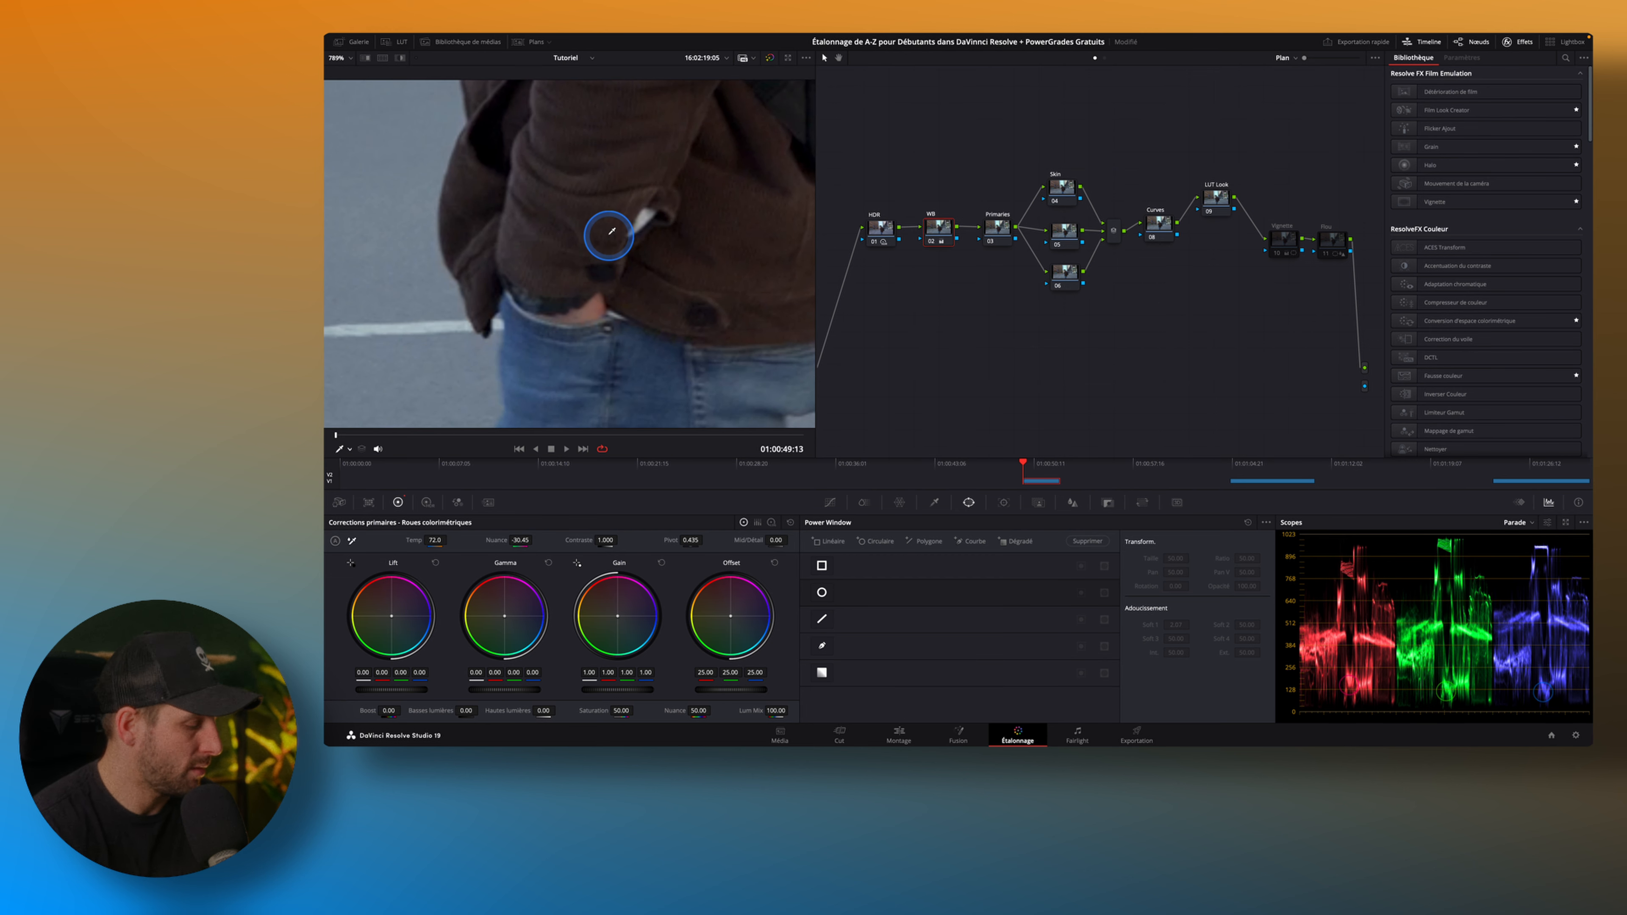
pyautogui.hotkey('shift', 'z')
pyautogui.scroll(-3, 612, 232)
pyautogui.scroll(3, 612, 233)
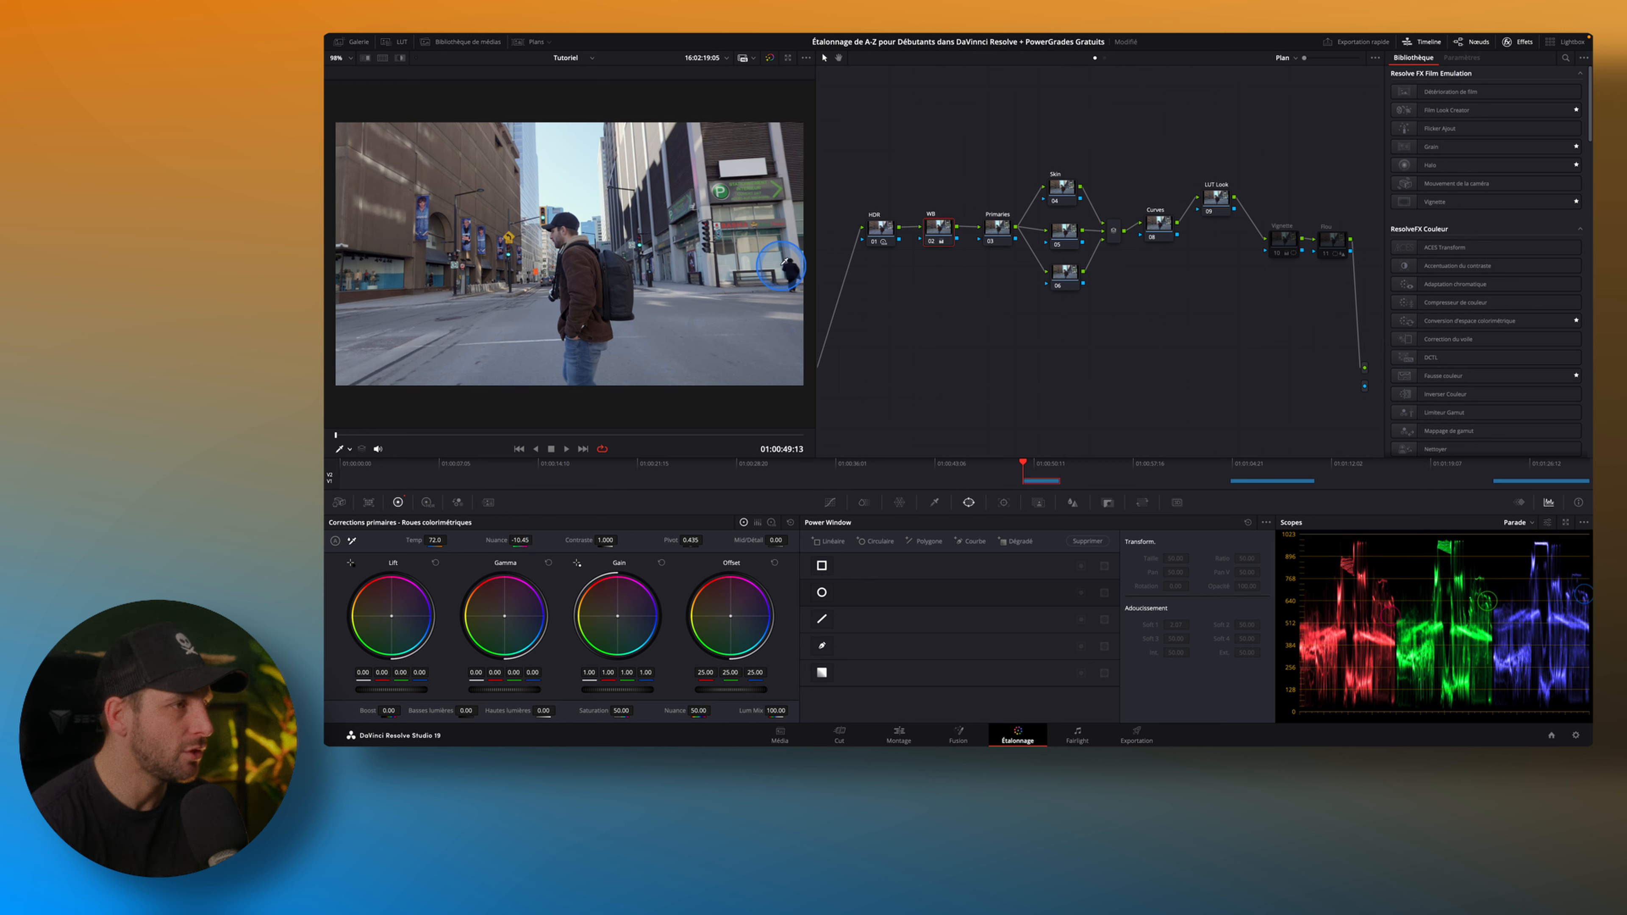
# Select the Primaries node.
pyautogui.click(997, 231)
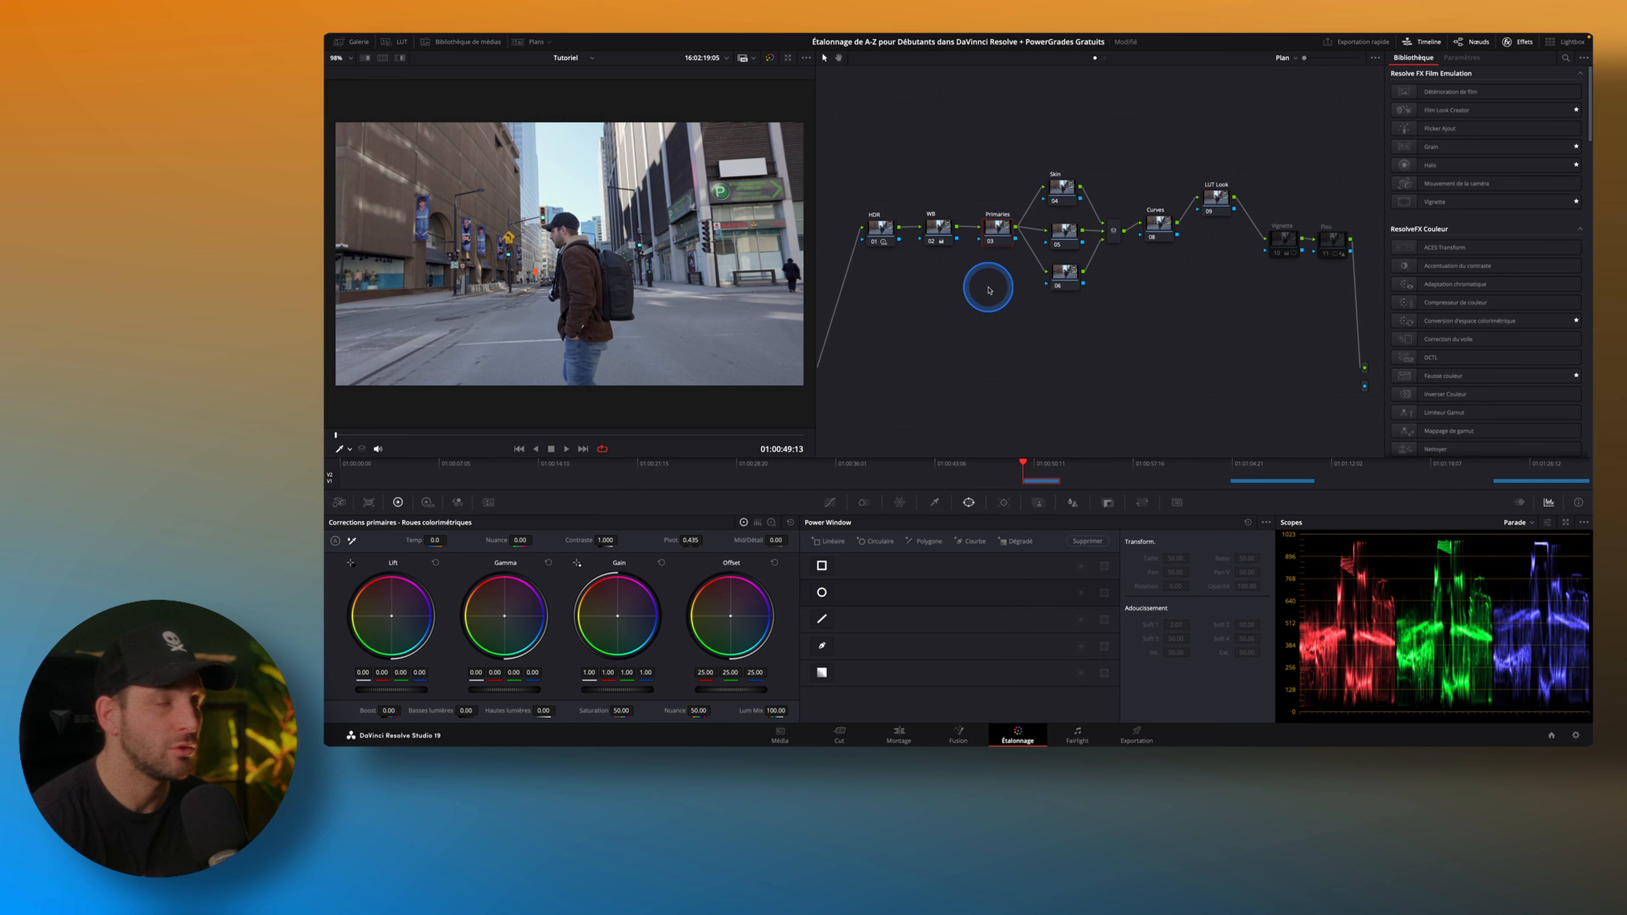
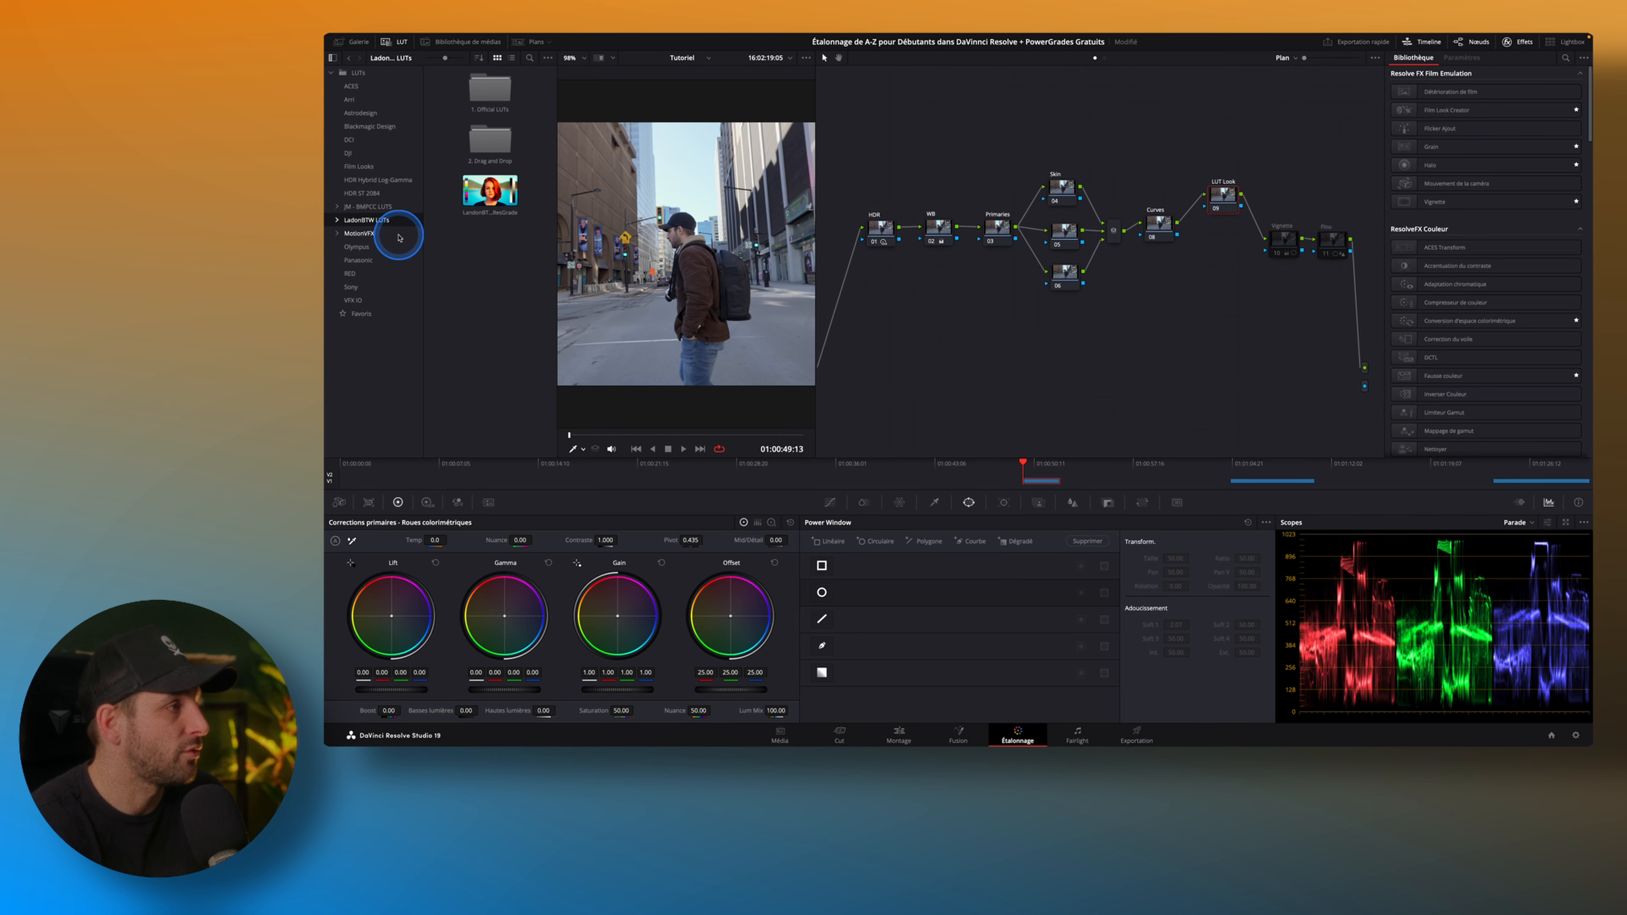
# Apply the CGKodak LUT from the Official LUTs folder to the LUT Look node and close the LUT browser.
pyautogui.moveTo(392, 233); pyautogui.dragTo(481, 241)
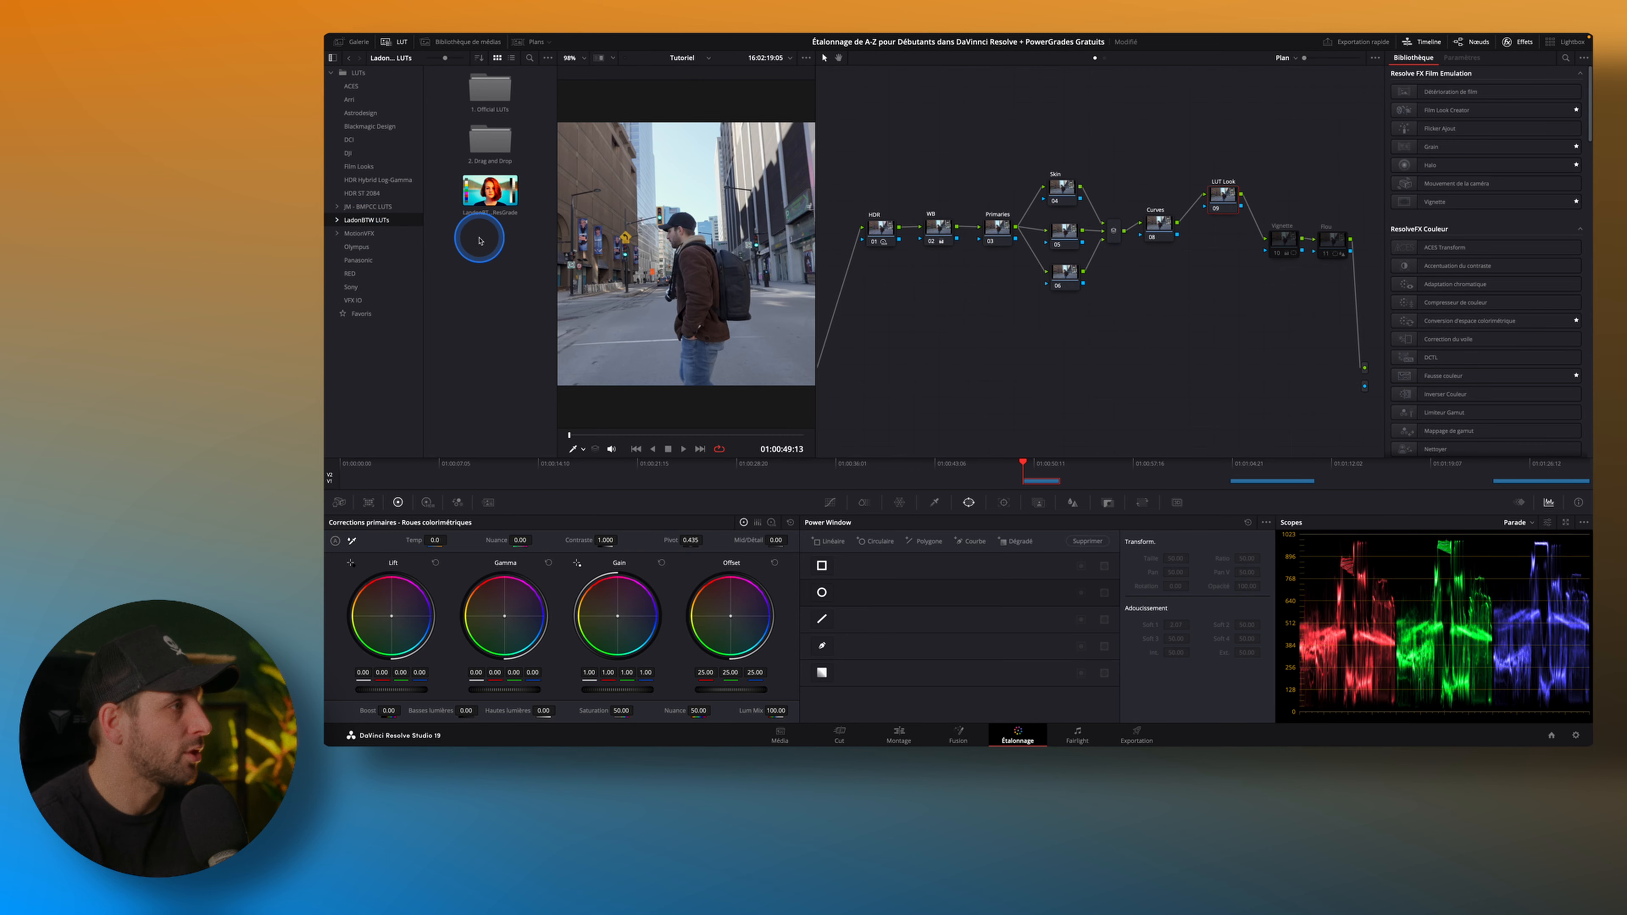
pyautogui.doubleClick(494, 98)
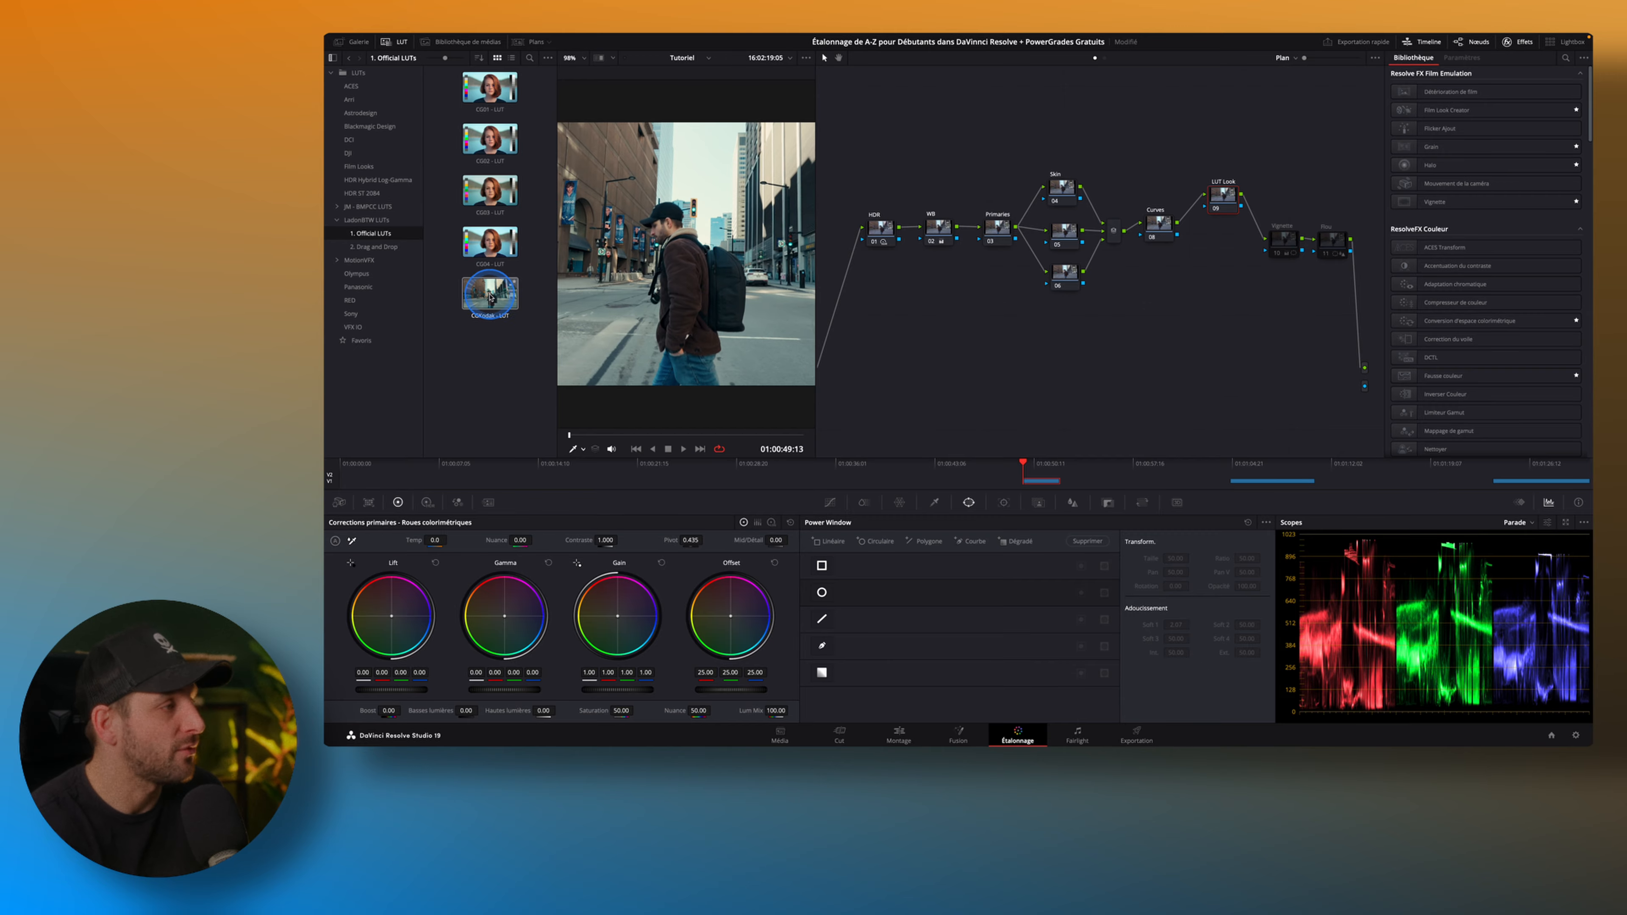
pyautogui.moveTo(491, 294); pyautogui.dragTo(1061, 302)
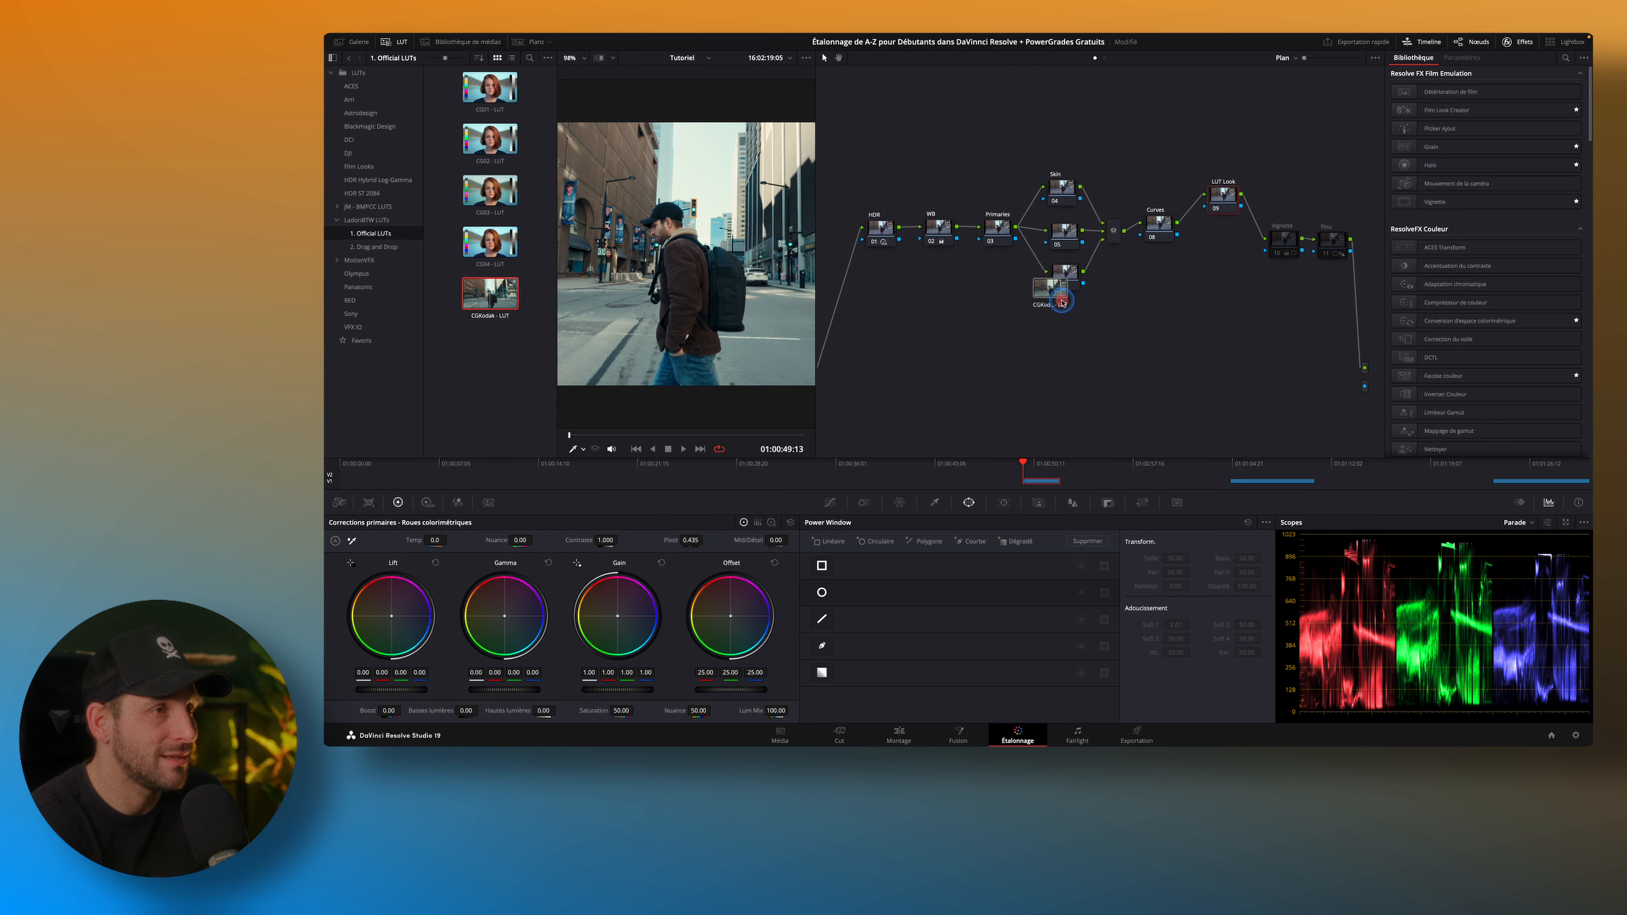
pyautogui.moveTo(1220, 199); pyautogui.dragTo(1221, 200)
pyautogui.click(404, 48)
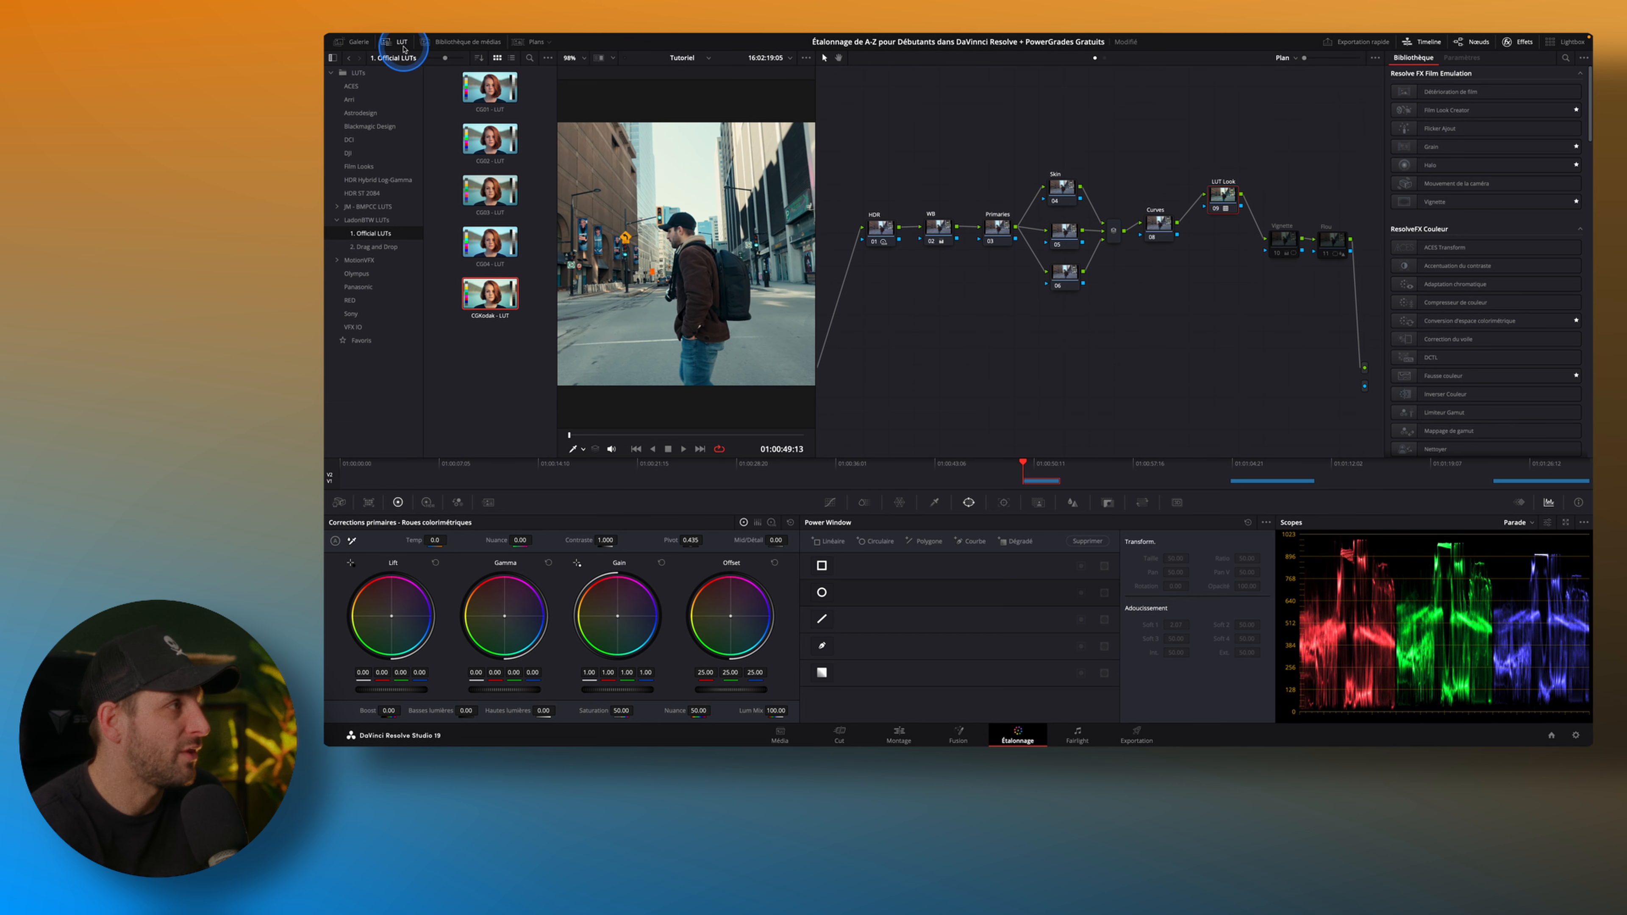
pyautogui.click(403, 46)
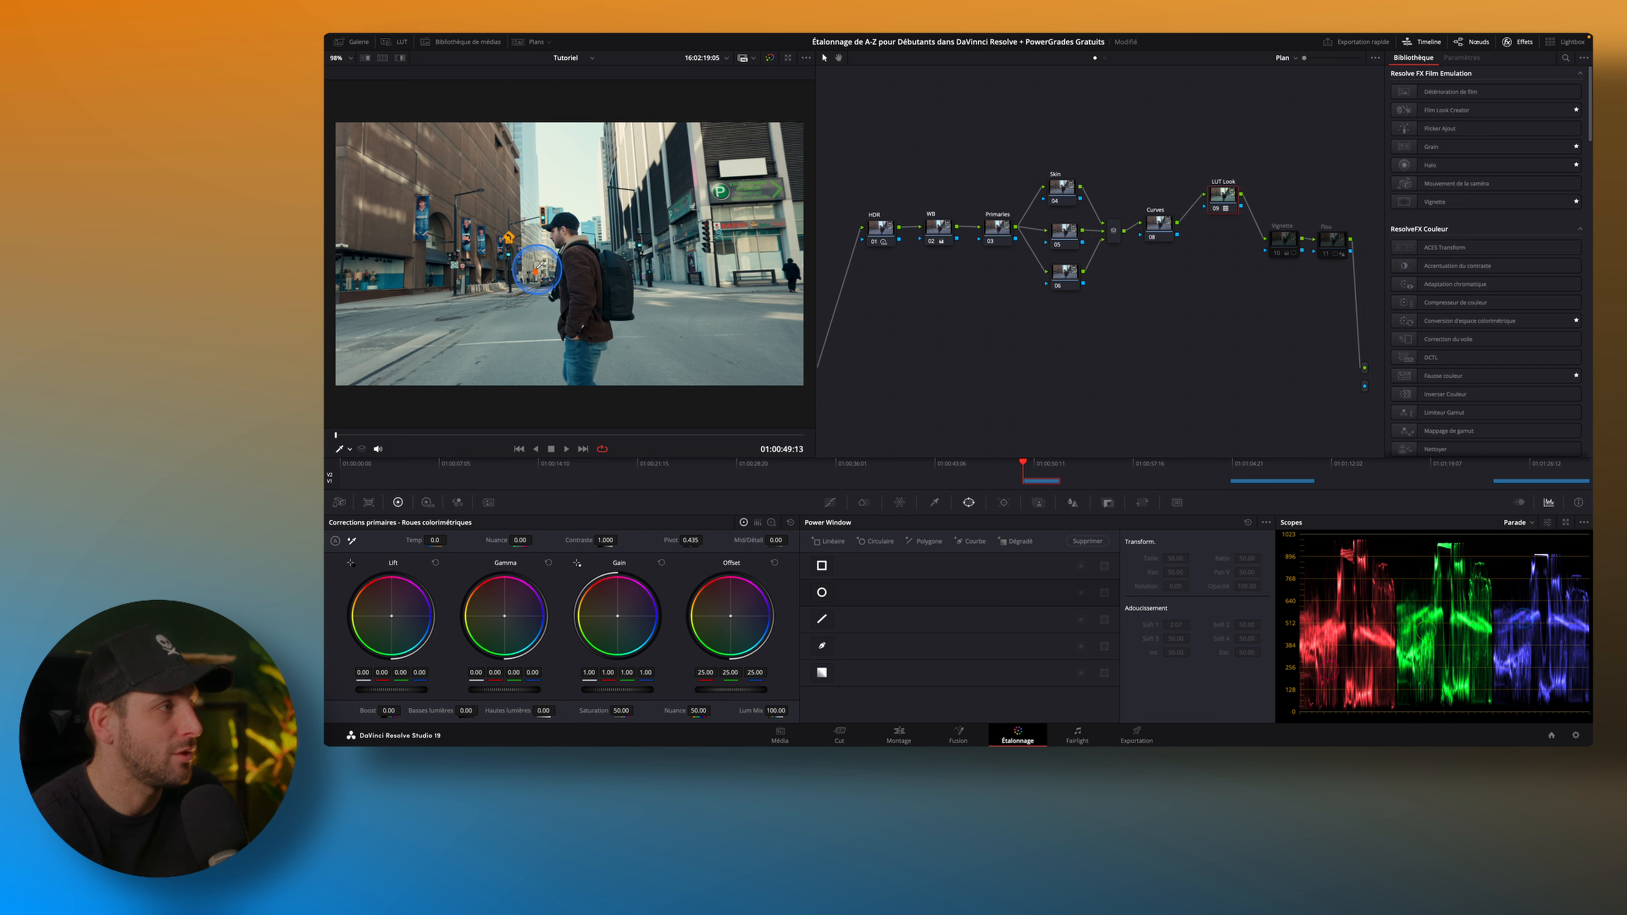
# Compare the image with the LUT Look node disabled and enabled.
pyautogui.click(1217, 210)
pyautogui.click(1217, 210)
pyautogui.click(1216, 210)
pyautogui.click(1217, 210)
# Shape a slight S-curve on the Curves node by lowering a shadow point and raising a highlight point on the custom curve.
pyautogui.click(1195, 306)
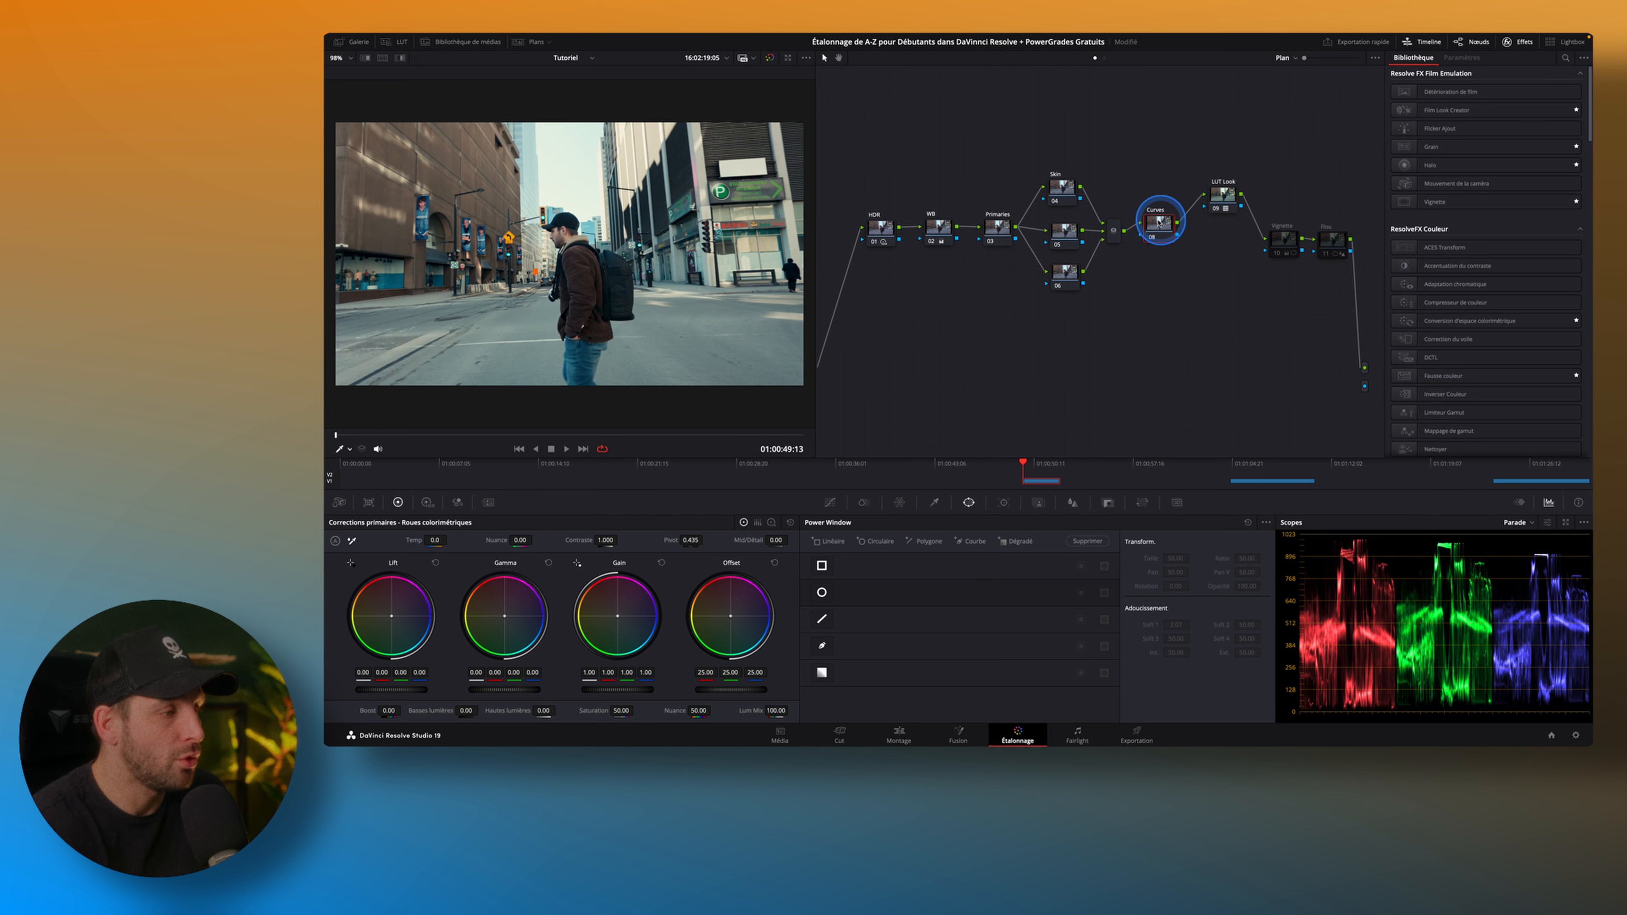
pyautogui.click(829, 501)
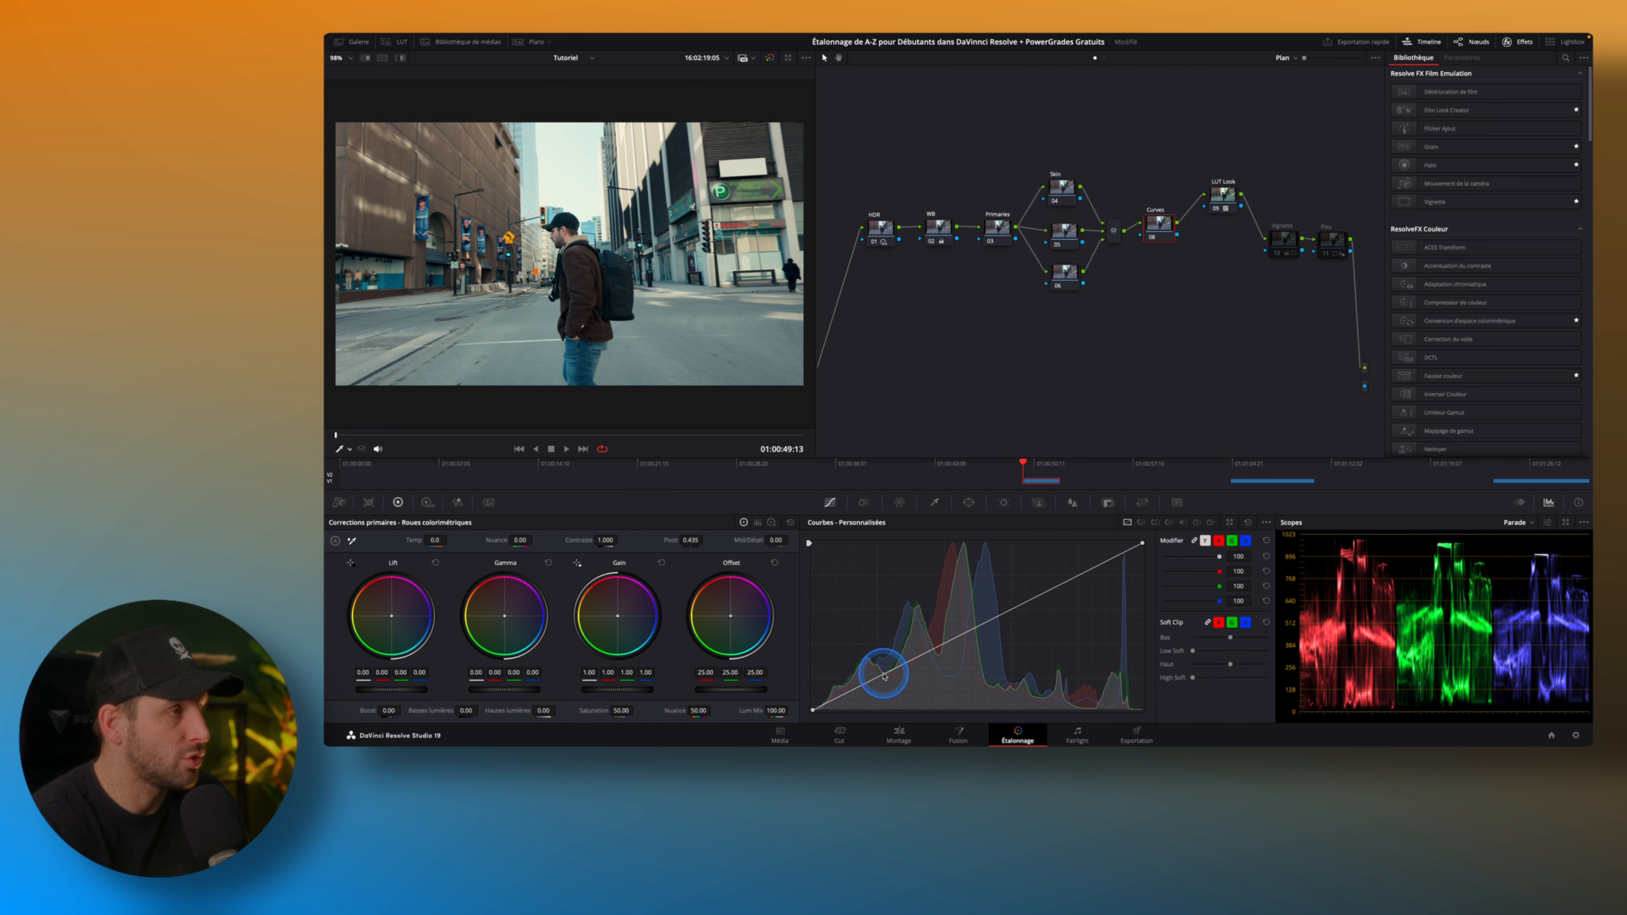
pyautogui.click(884, 676)
pyautogui.moveTo(884, 674); pyautogui.dragTo(886, 676)
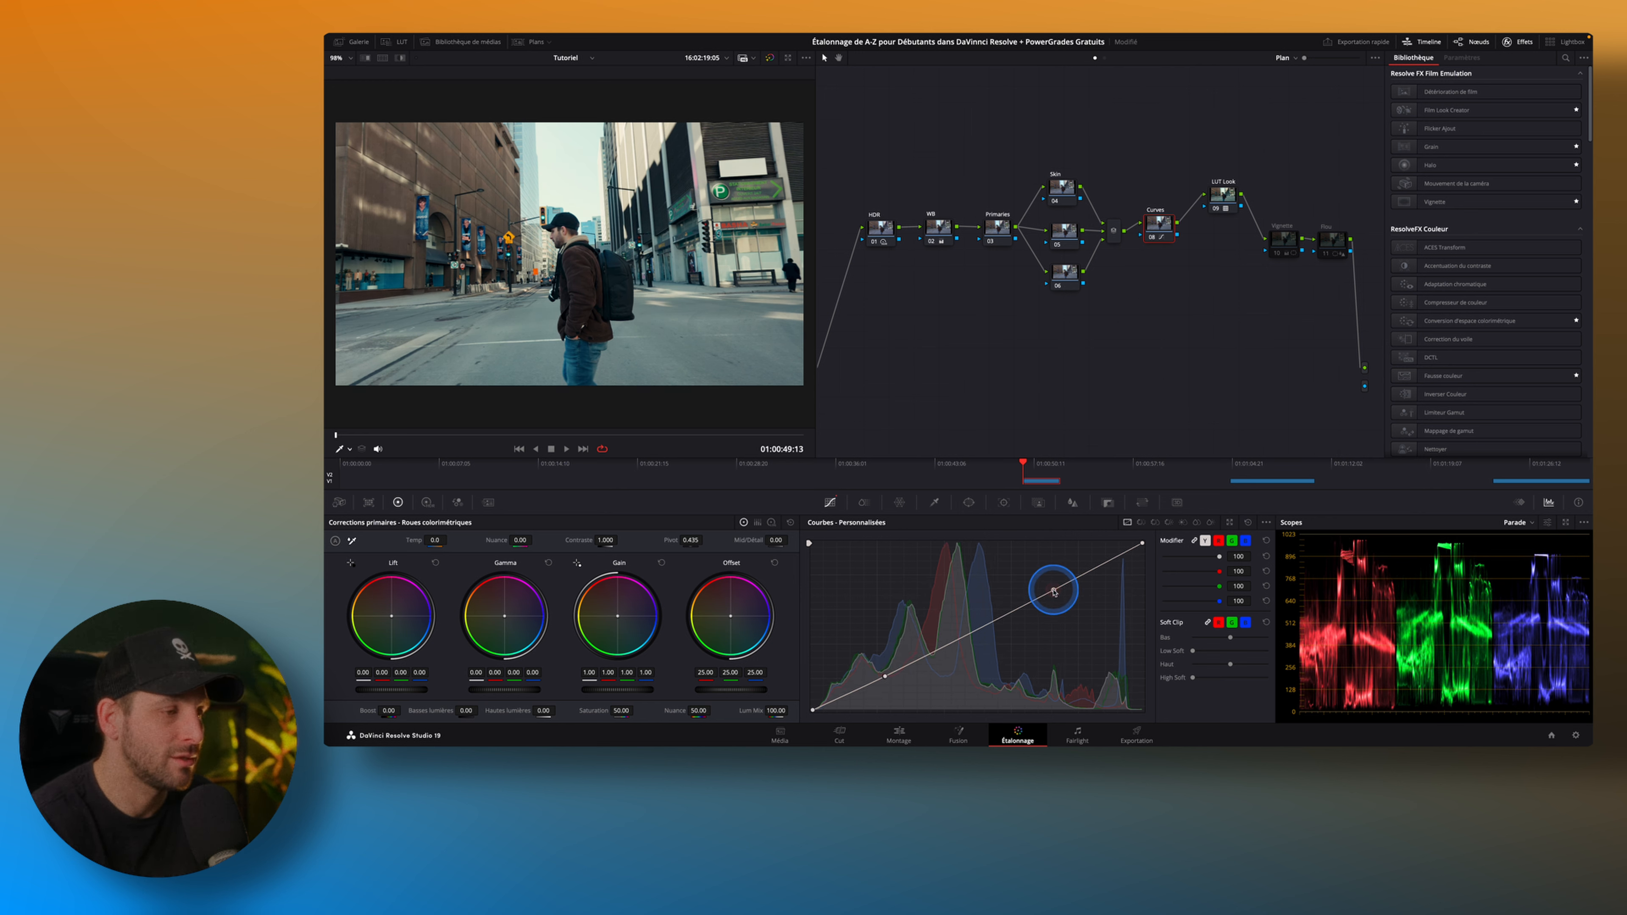
pyautogui.moveTo(1053, 590); pyautogui.dragTo(1052, 586)
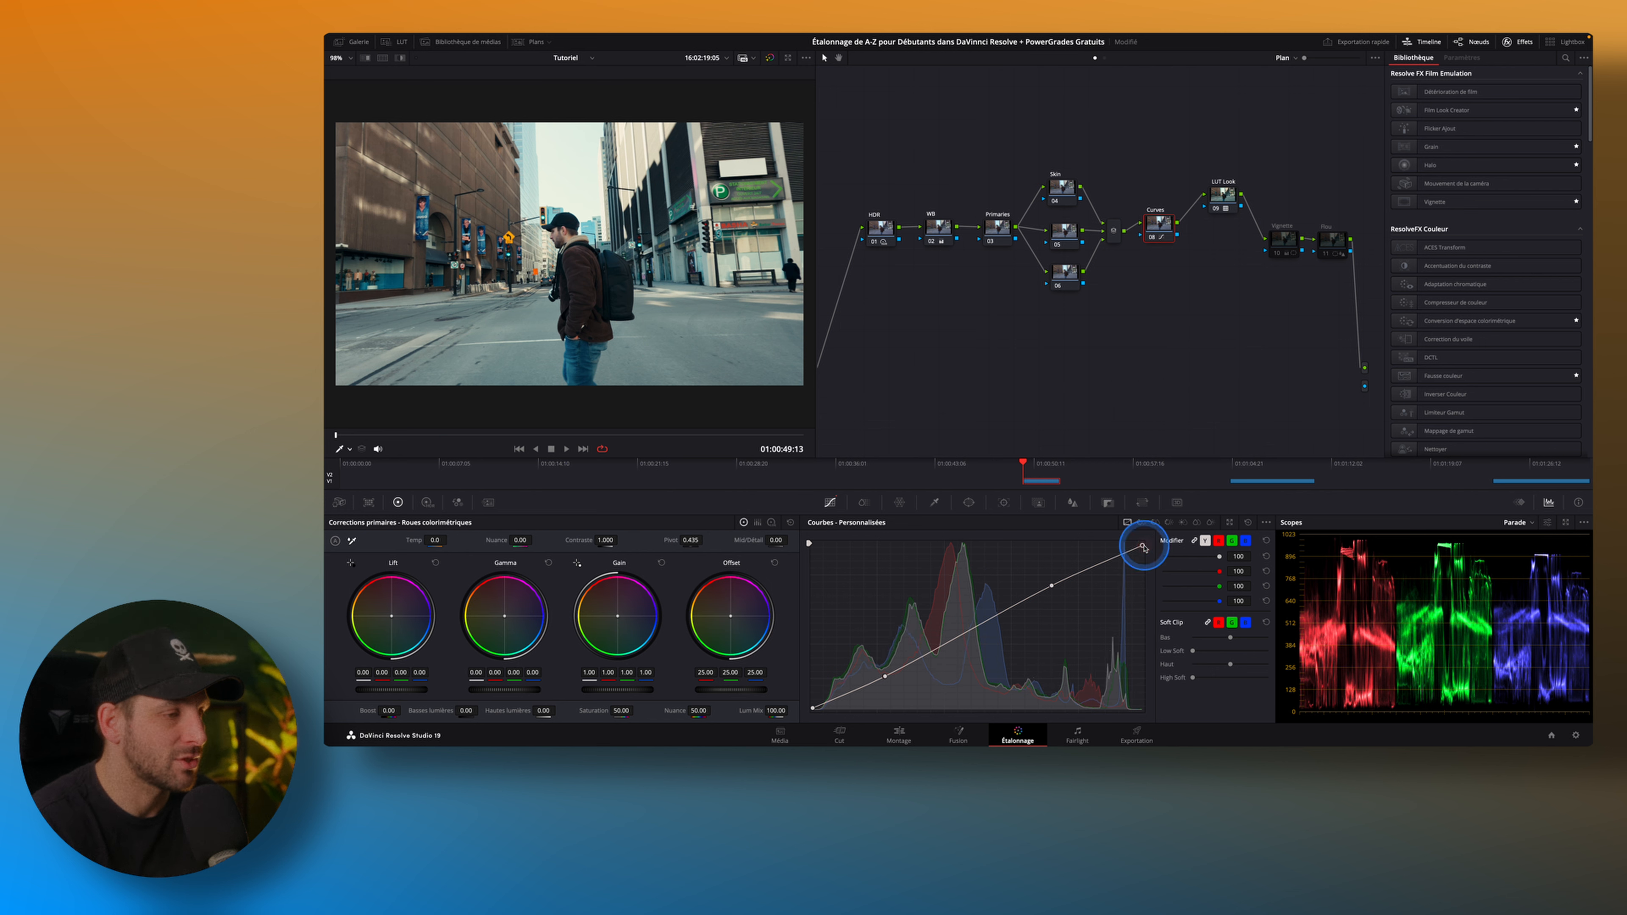
# Compare the image with the Curves node disabled and enabled.
pyautogui.click(1153, 240)
pyautogui.click(1153, 239)
pyautogui.click(1153, 240)
pyautogui.click(1153, 240)
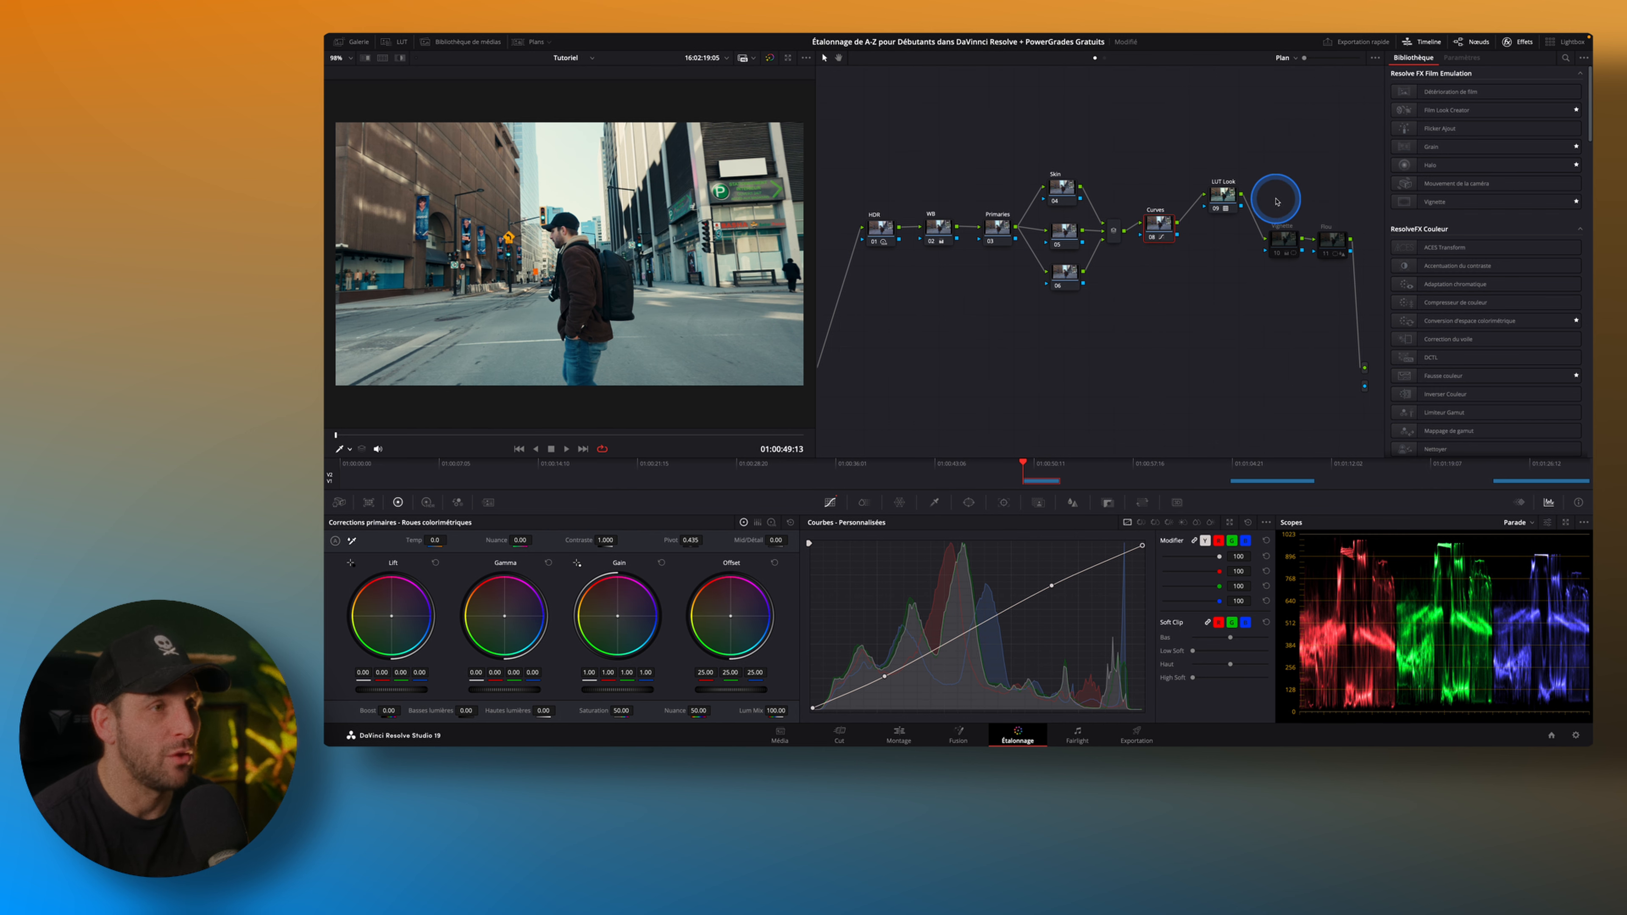
# Enable the Vignette node, display its circular Power Window, and hide the window outline in the viewer.
pyautogui.click(1278, 255)
pyautogui.click(1278, 254)
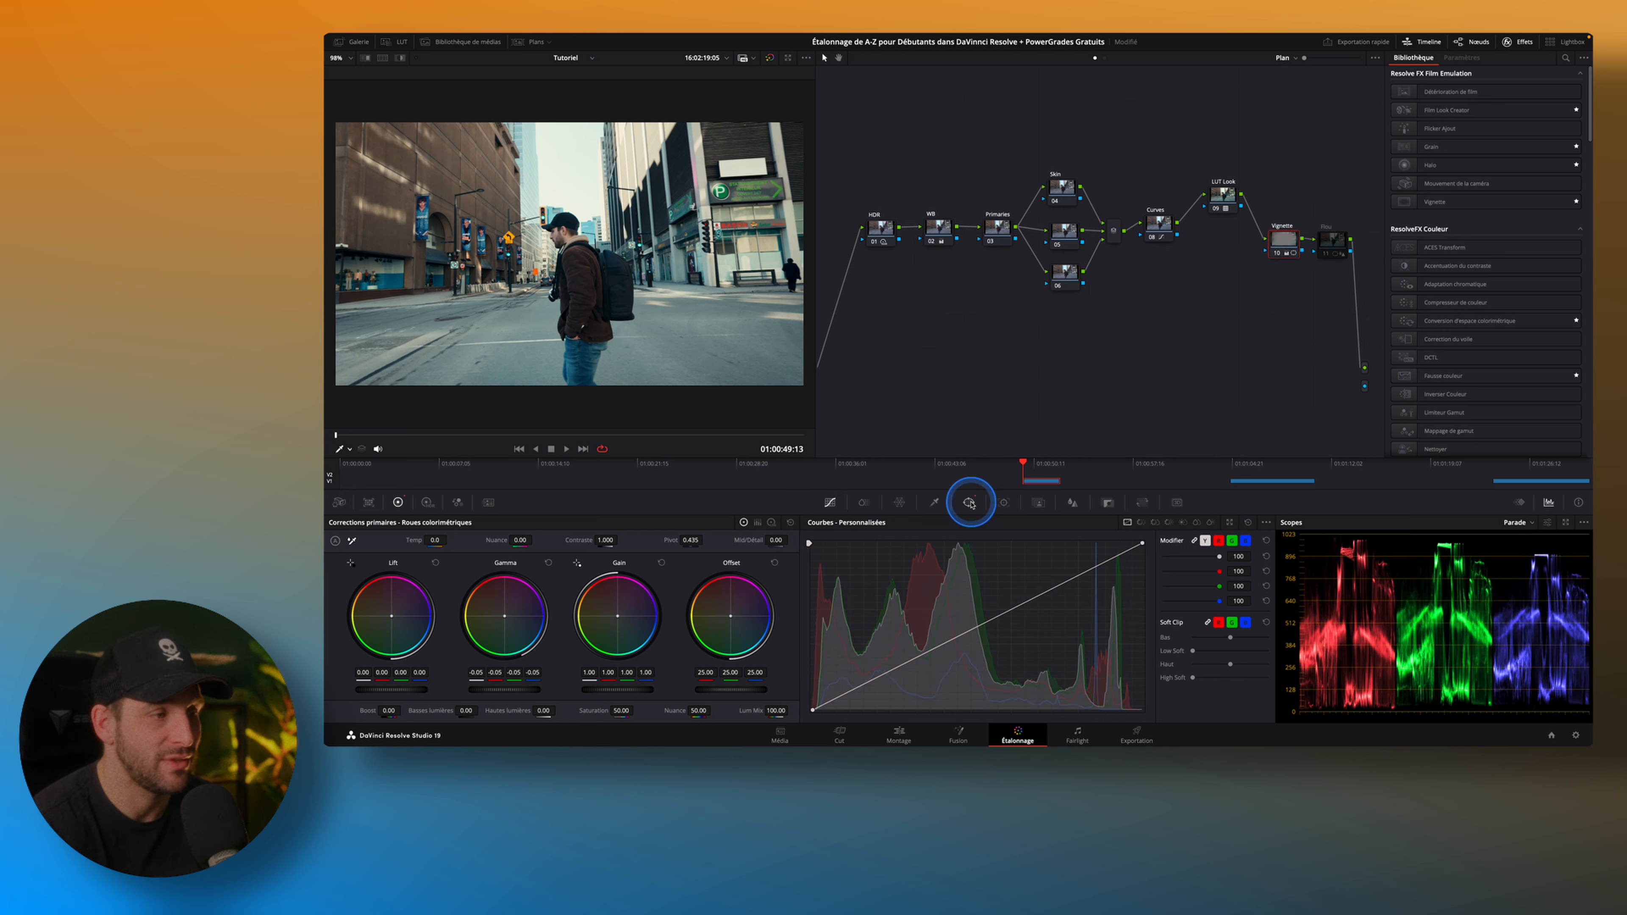
pyautogui.click(968, 504)
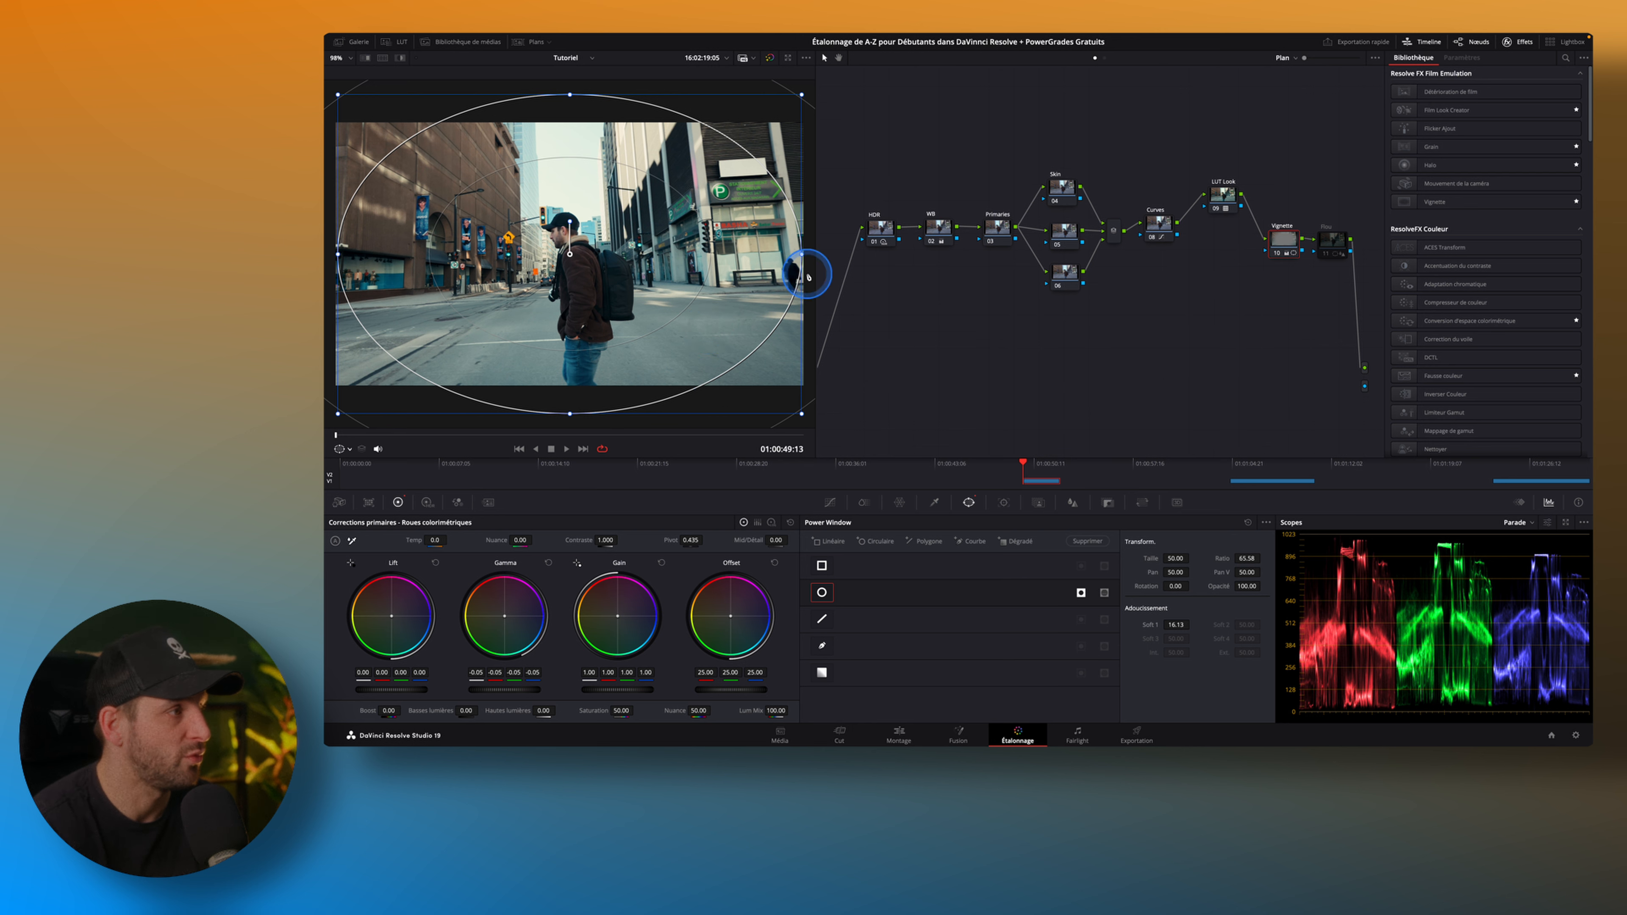
pyautogui.click(349, 450)
pyautogui.click(355, 466)
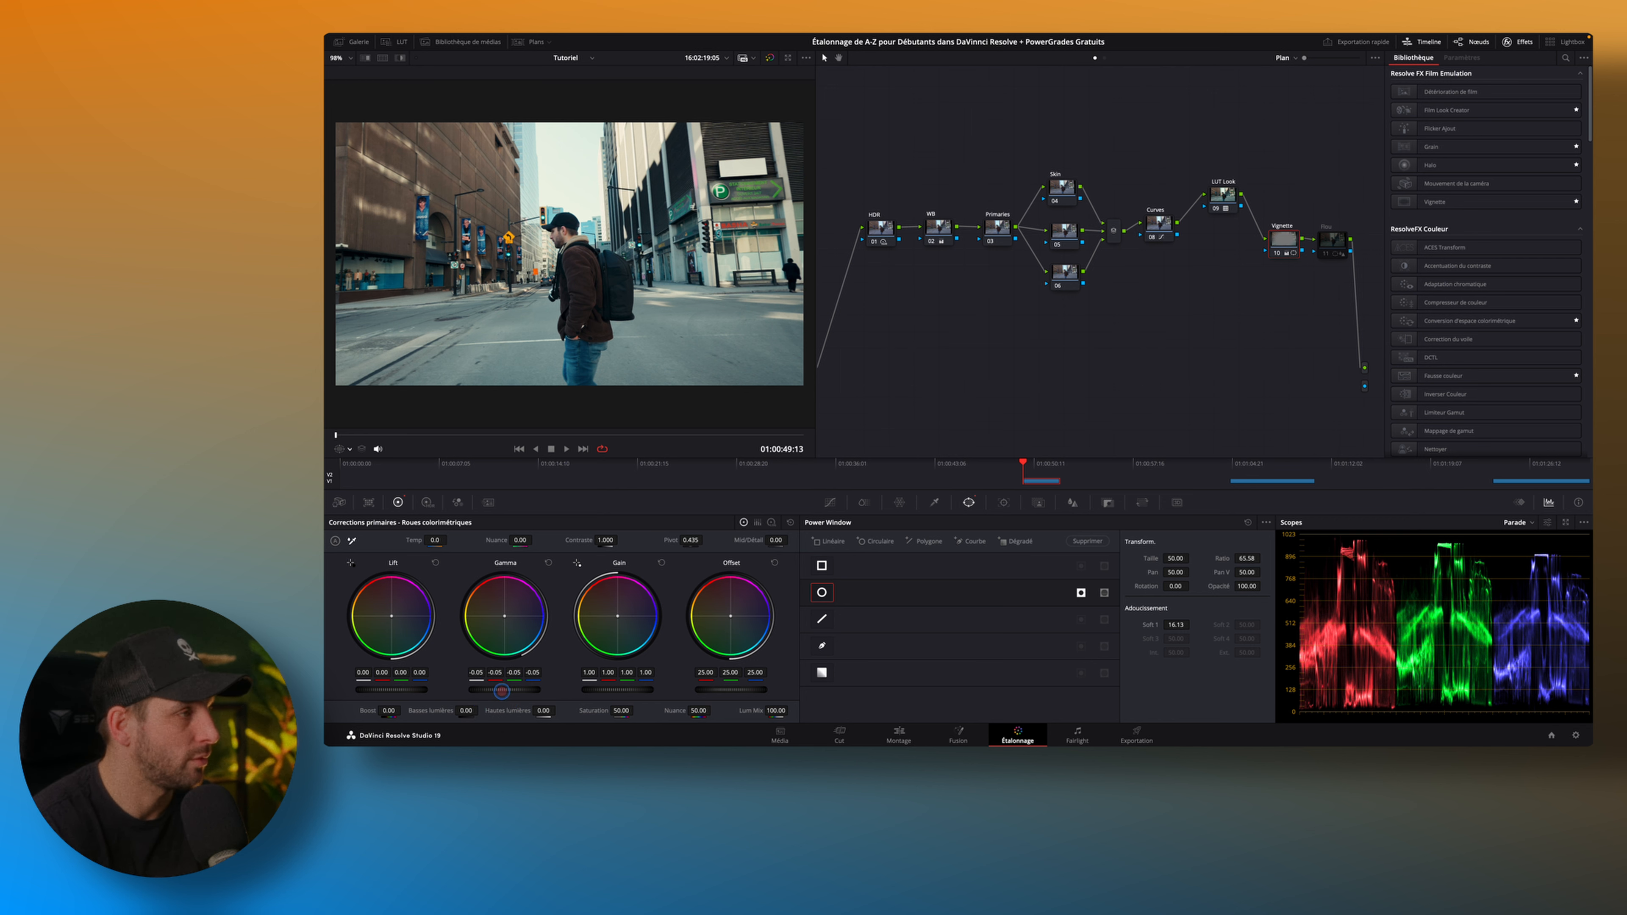
# Darken the frame edges by lowering the gamma on the Vignette node.
pyautogui.moveTo(490, 692); pyautogui.dragTo(384, 697)
pyautogui.click(835, 385)
pyautogui.moveTo(835, 385); pyautogui.dragTo(629, 395)
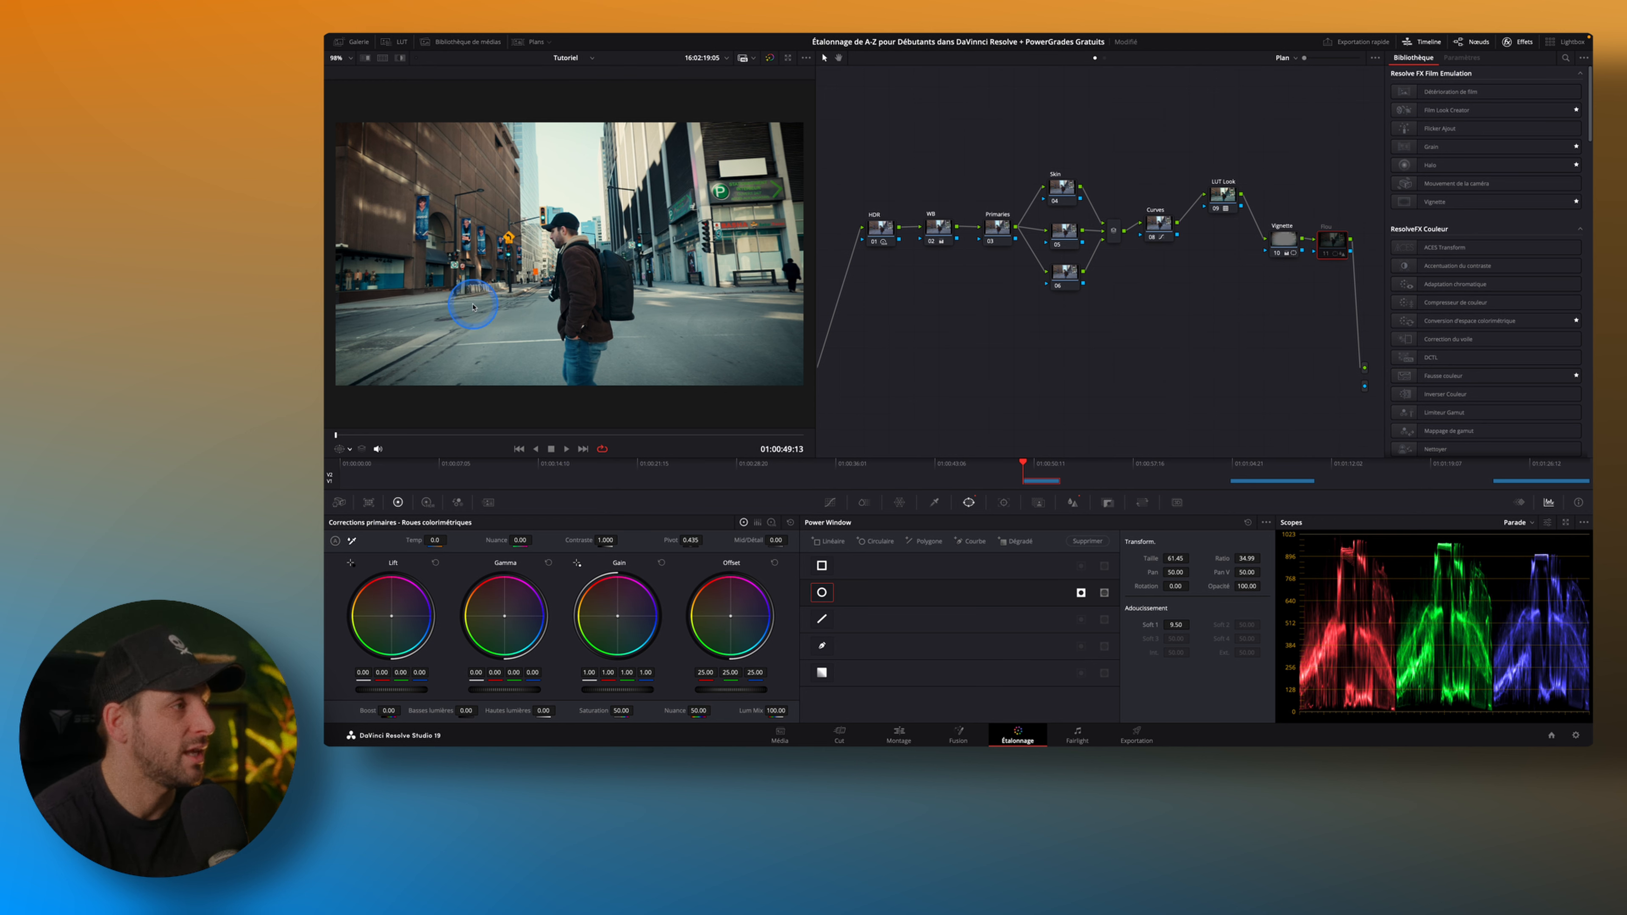
# Enable the Flou node, set its blur radius to 0.59, and compare the image with the node off and on.
pyautogui.click(1329, 259)
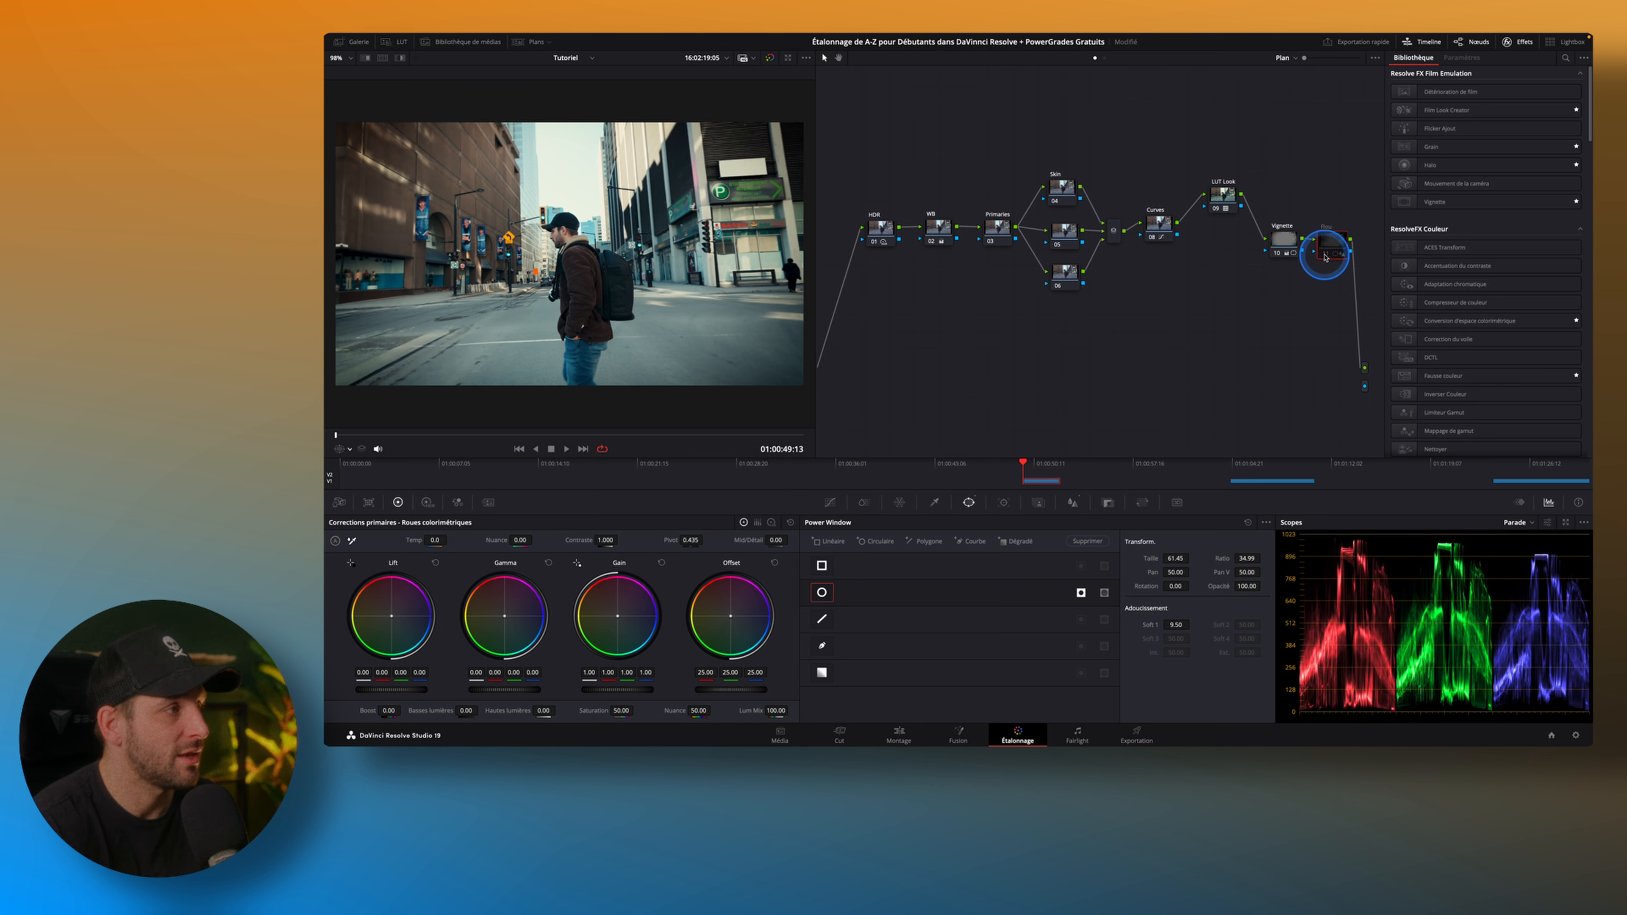
pyautogui.hotkey('ctrl', 'd')
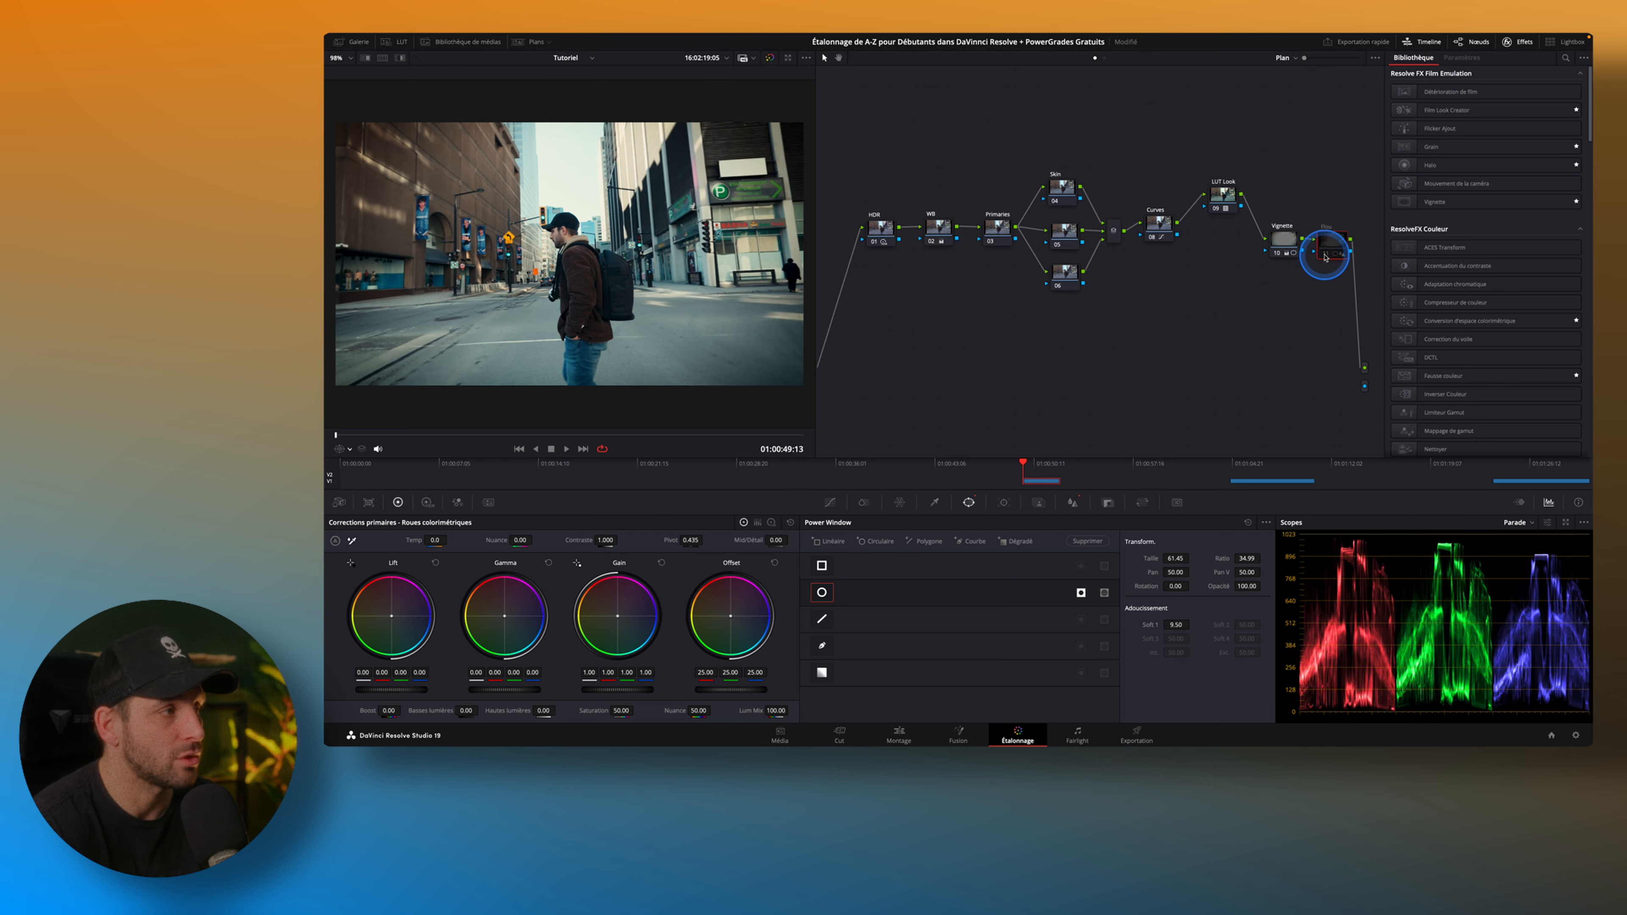
pyautogui.hotkey('ctrl', 'd')
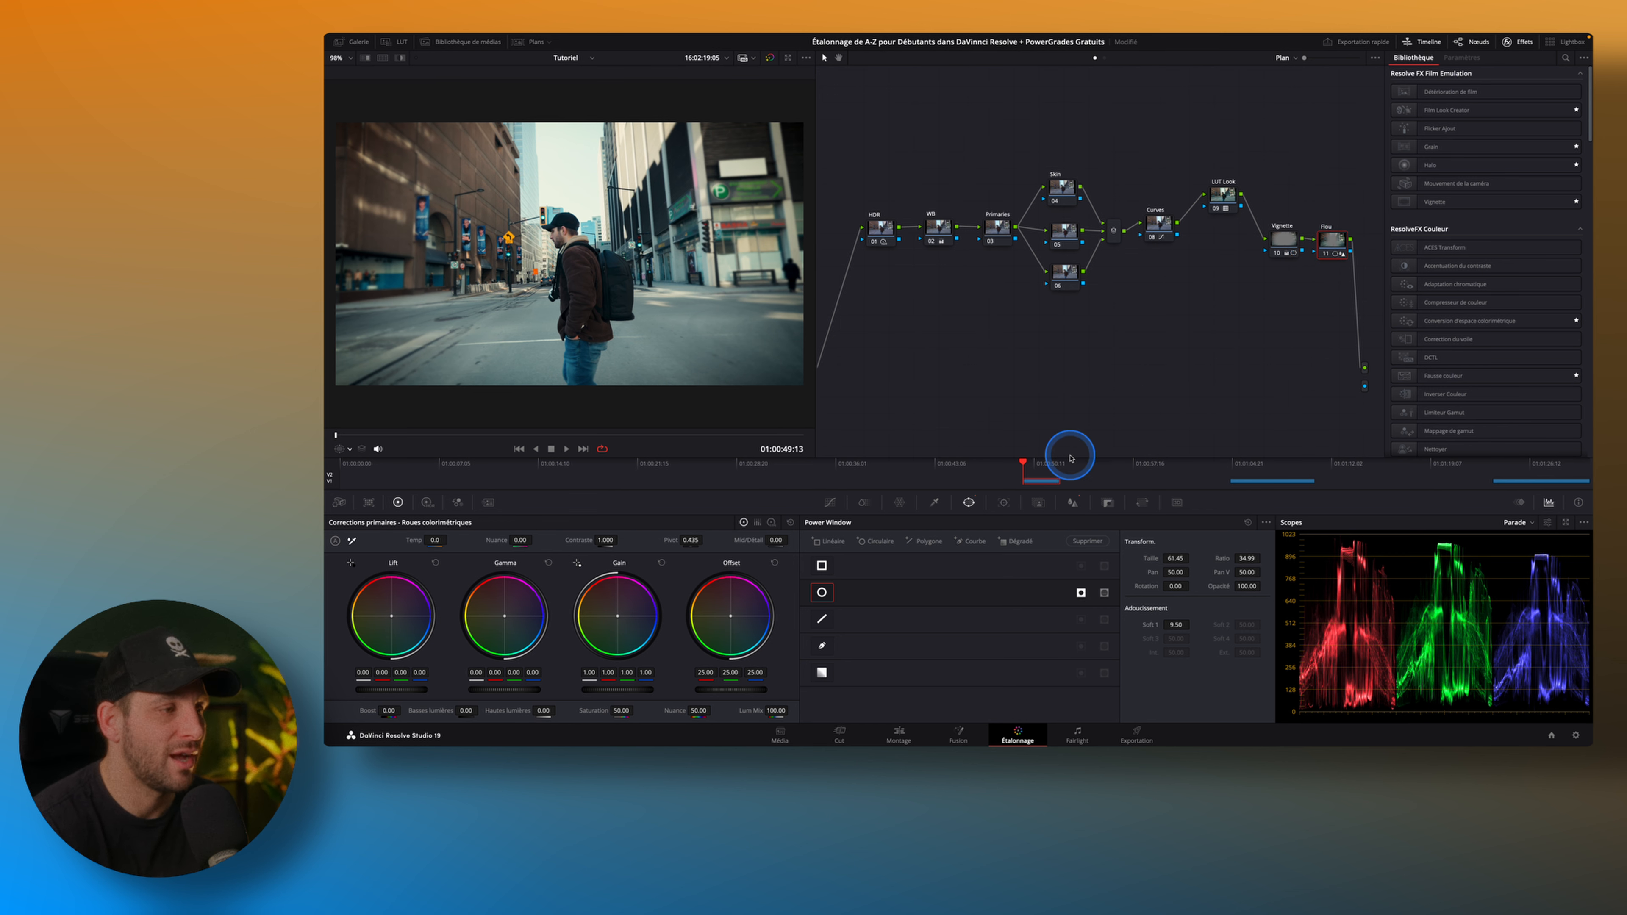
pyautogui.click(1074, 504)
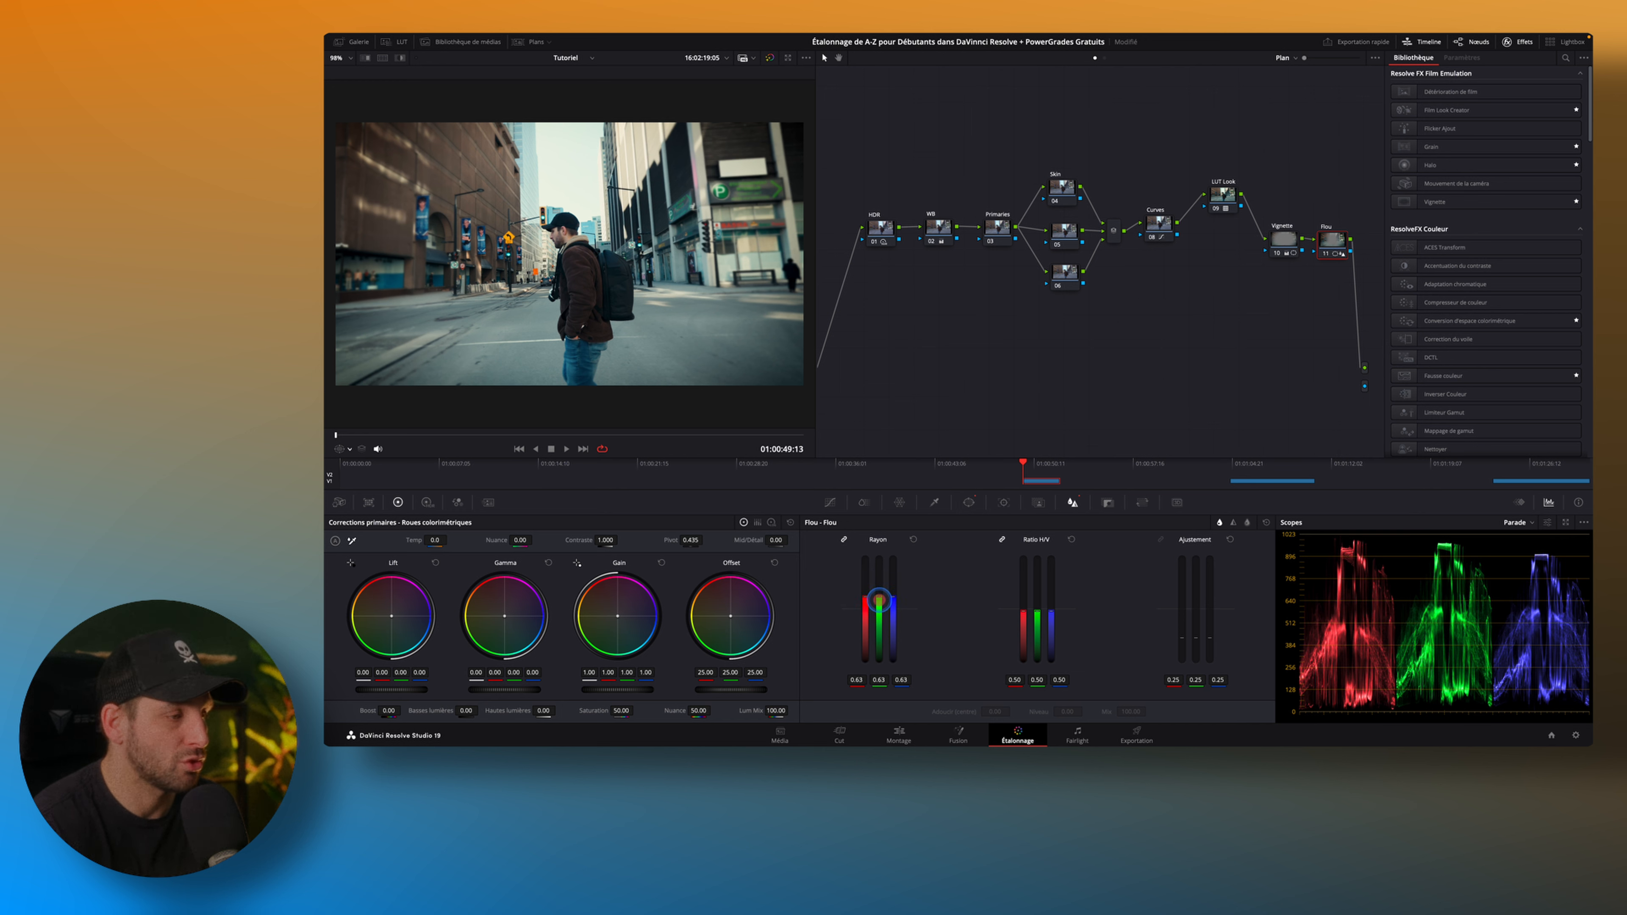
pyautogui.moveTo(879, 603); pyautogui.dragTo(877, 614)
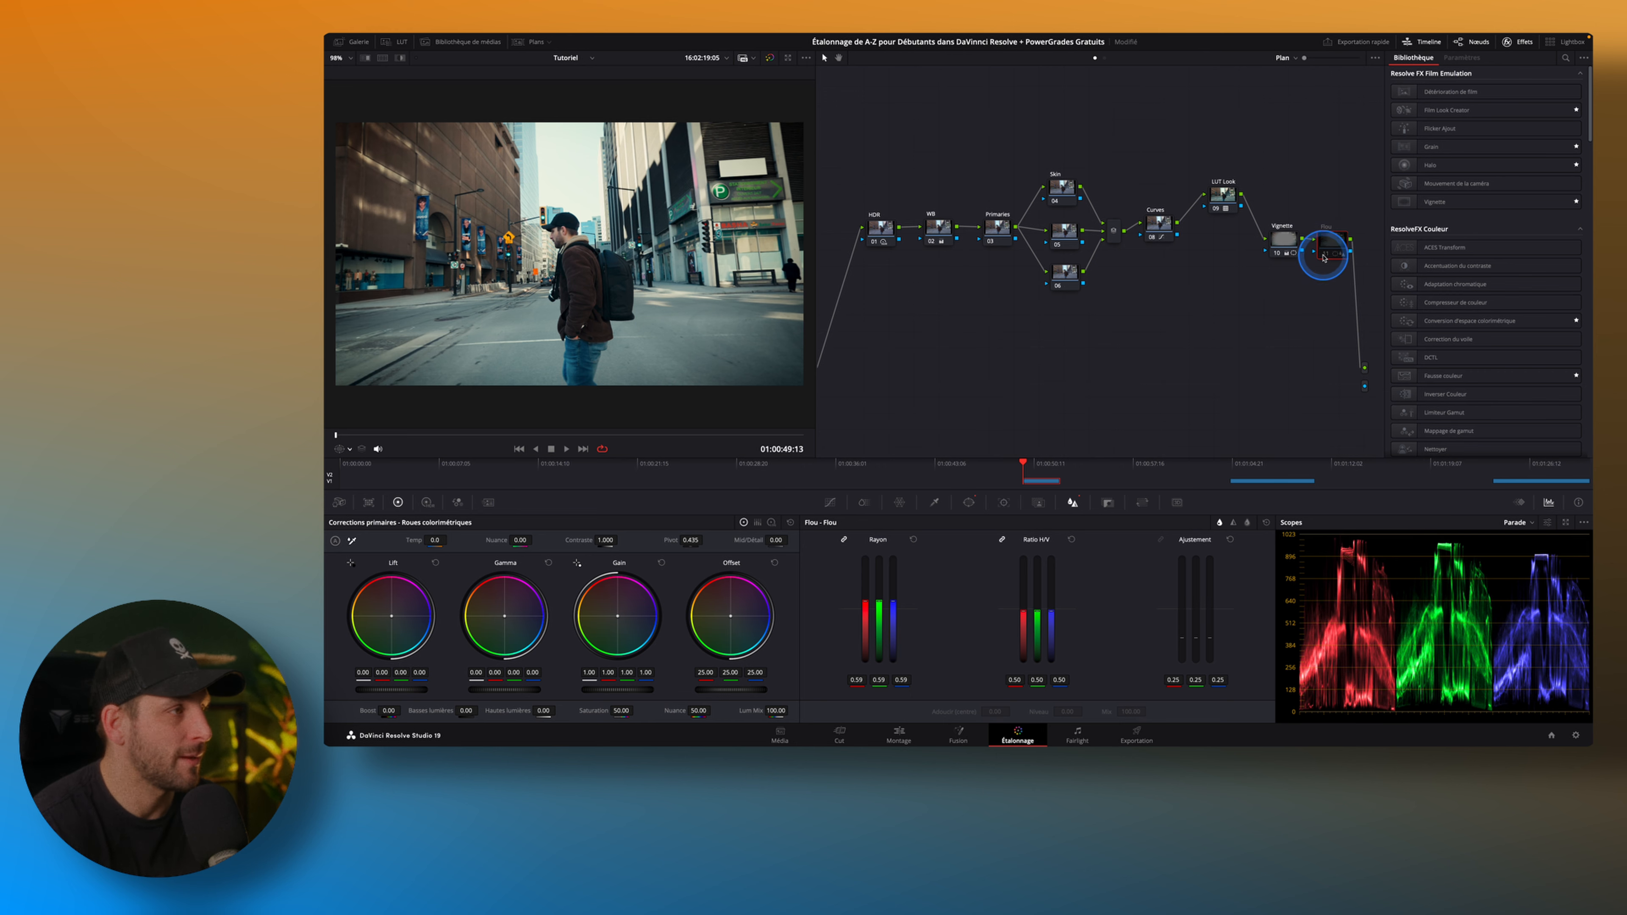
pyautogui.scroll(-2, 728, 298)
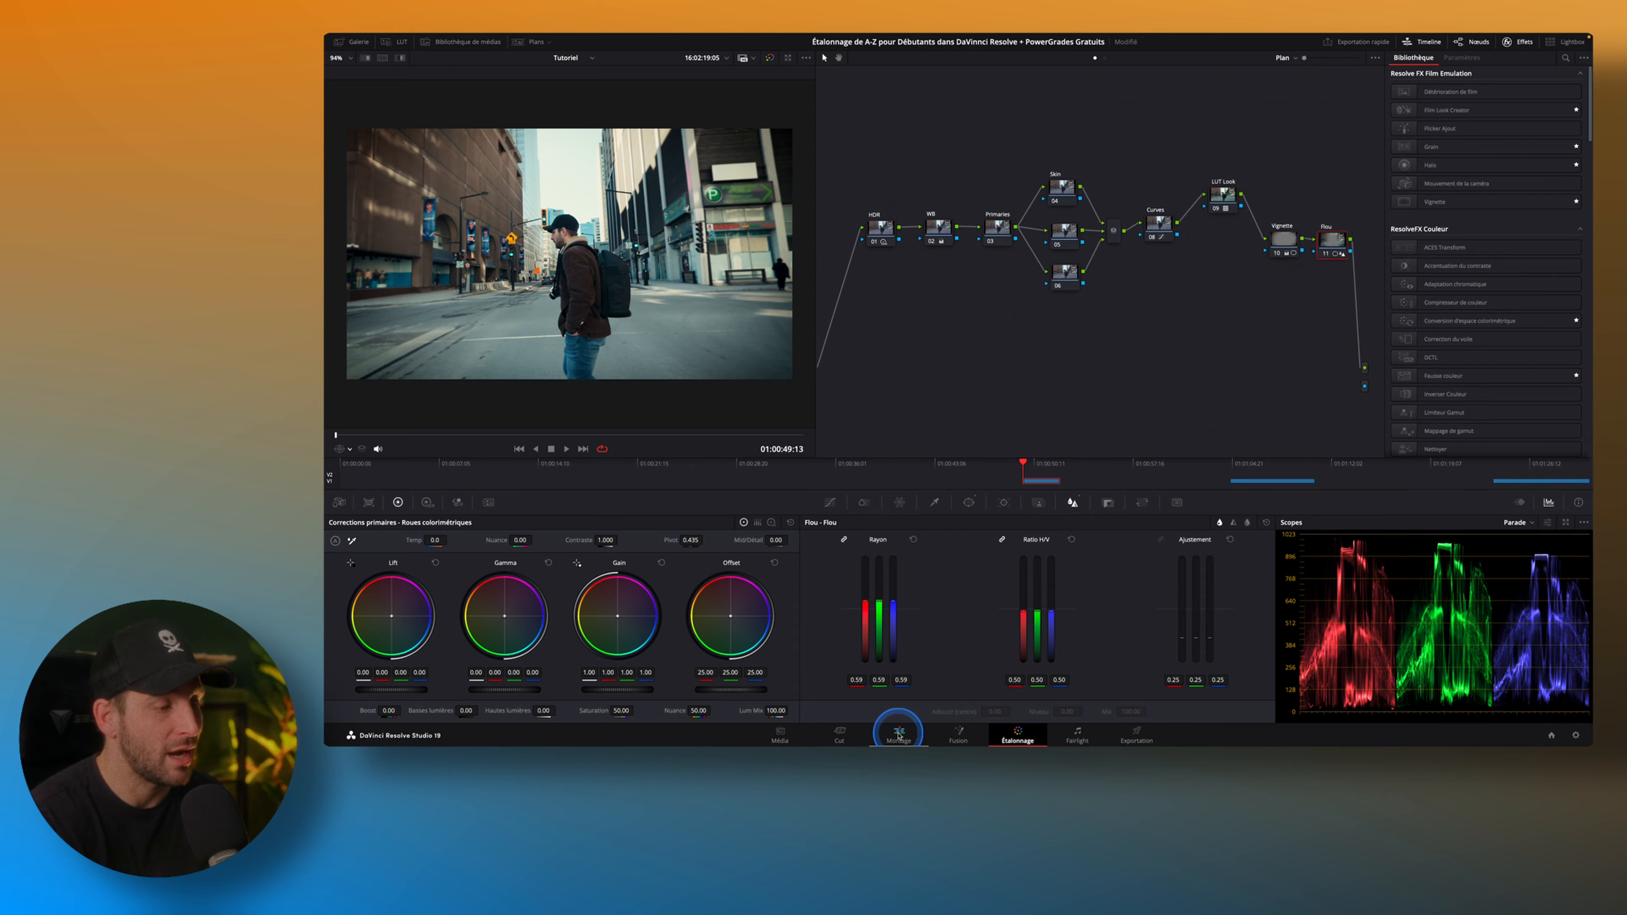
# On the Edit page, place the 65mm ISO 500 film grain overlay from the shared Overlays bin on Video 2 above the street clip.
pyautogui.click(899, 735)
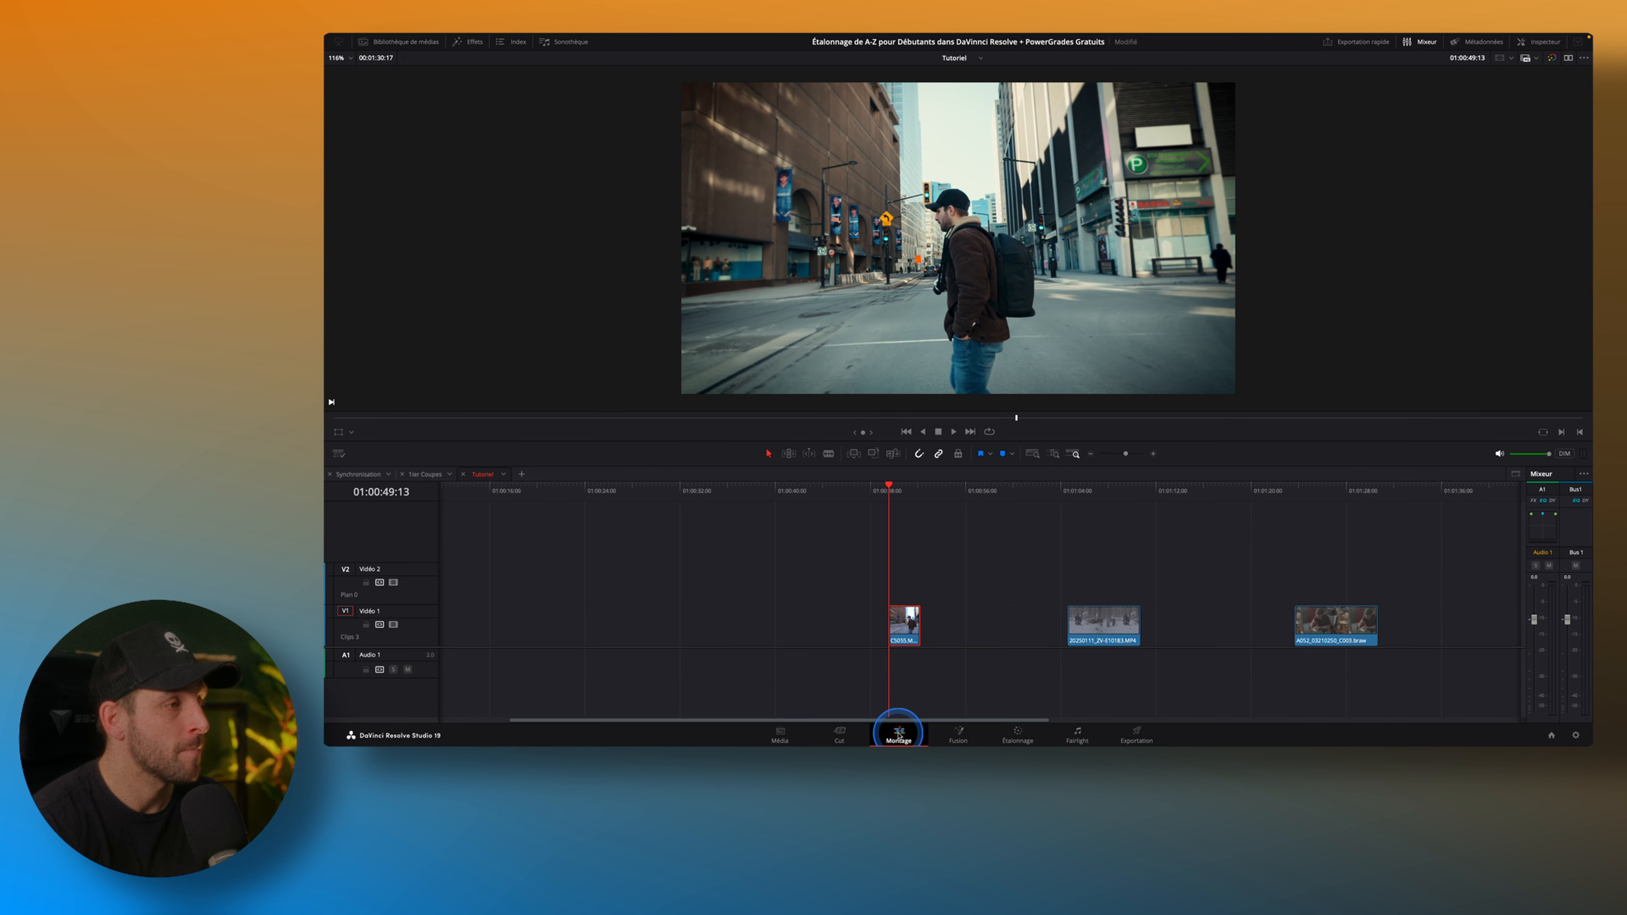
pyautogui.click(422, 46)
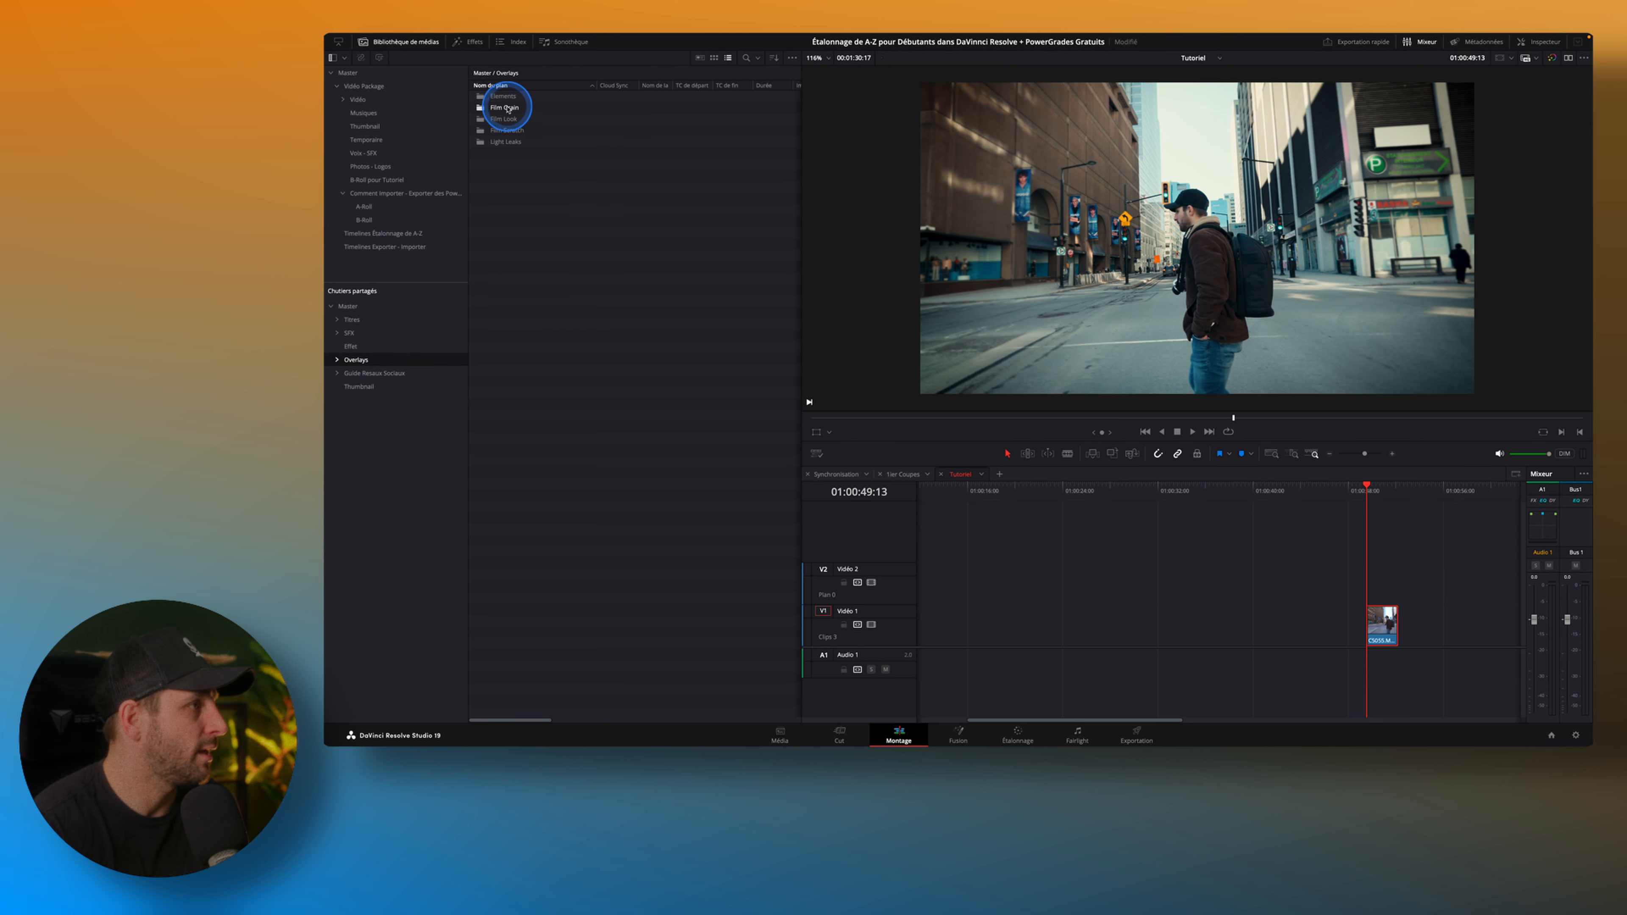
pyautogui.click(509, 109)
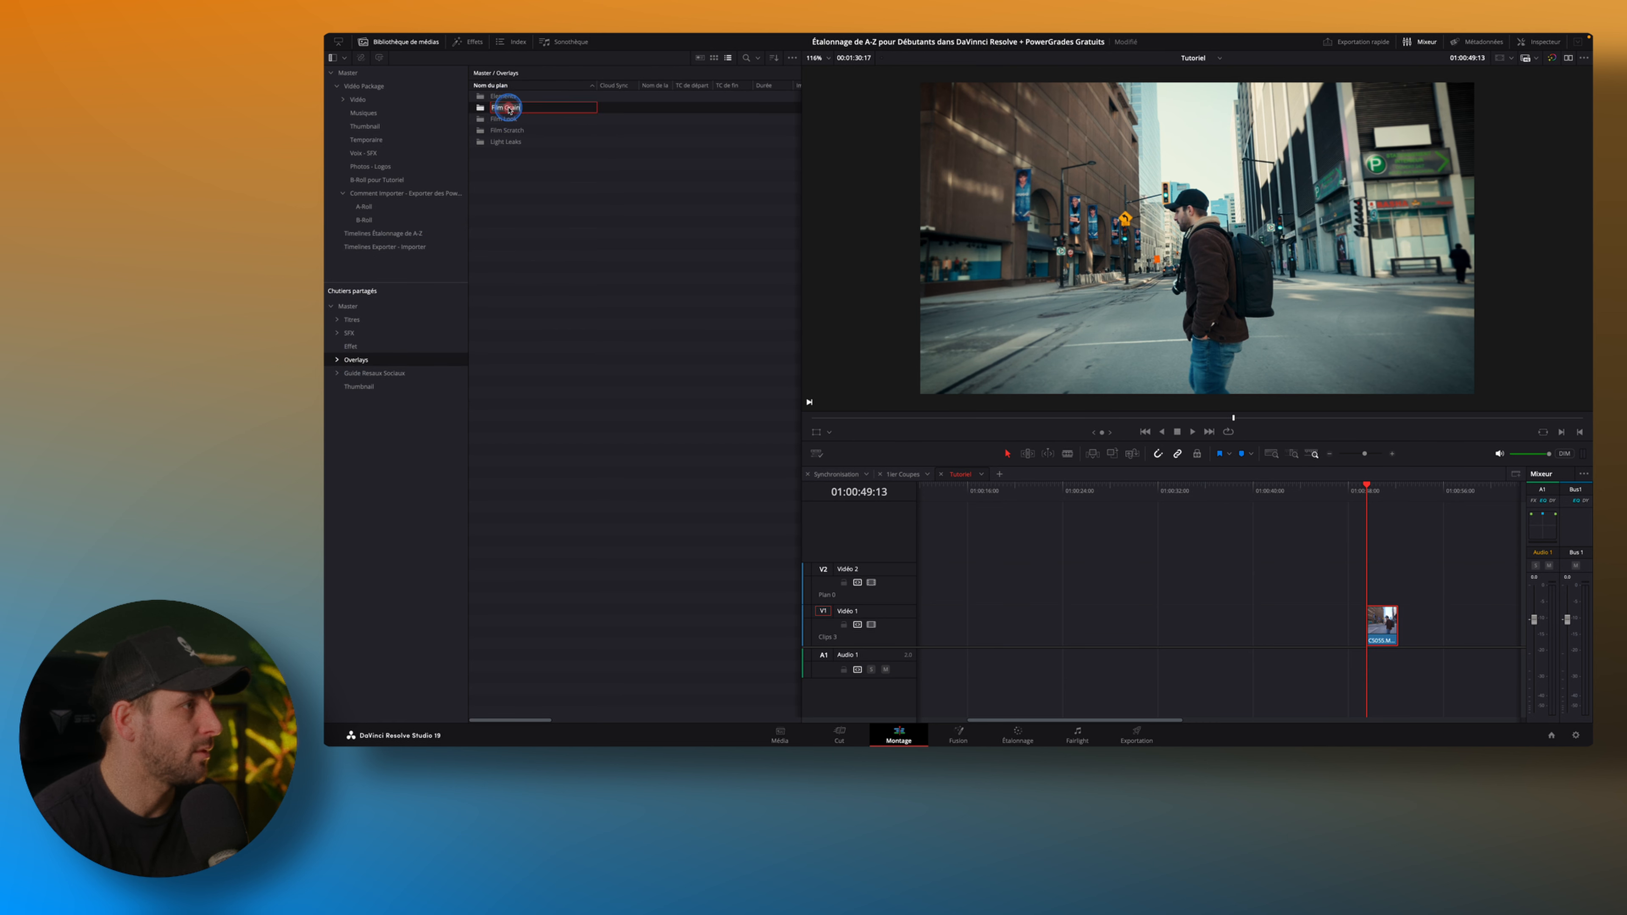
pyautogui.doubleClick(509, 109)
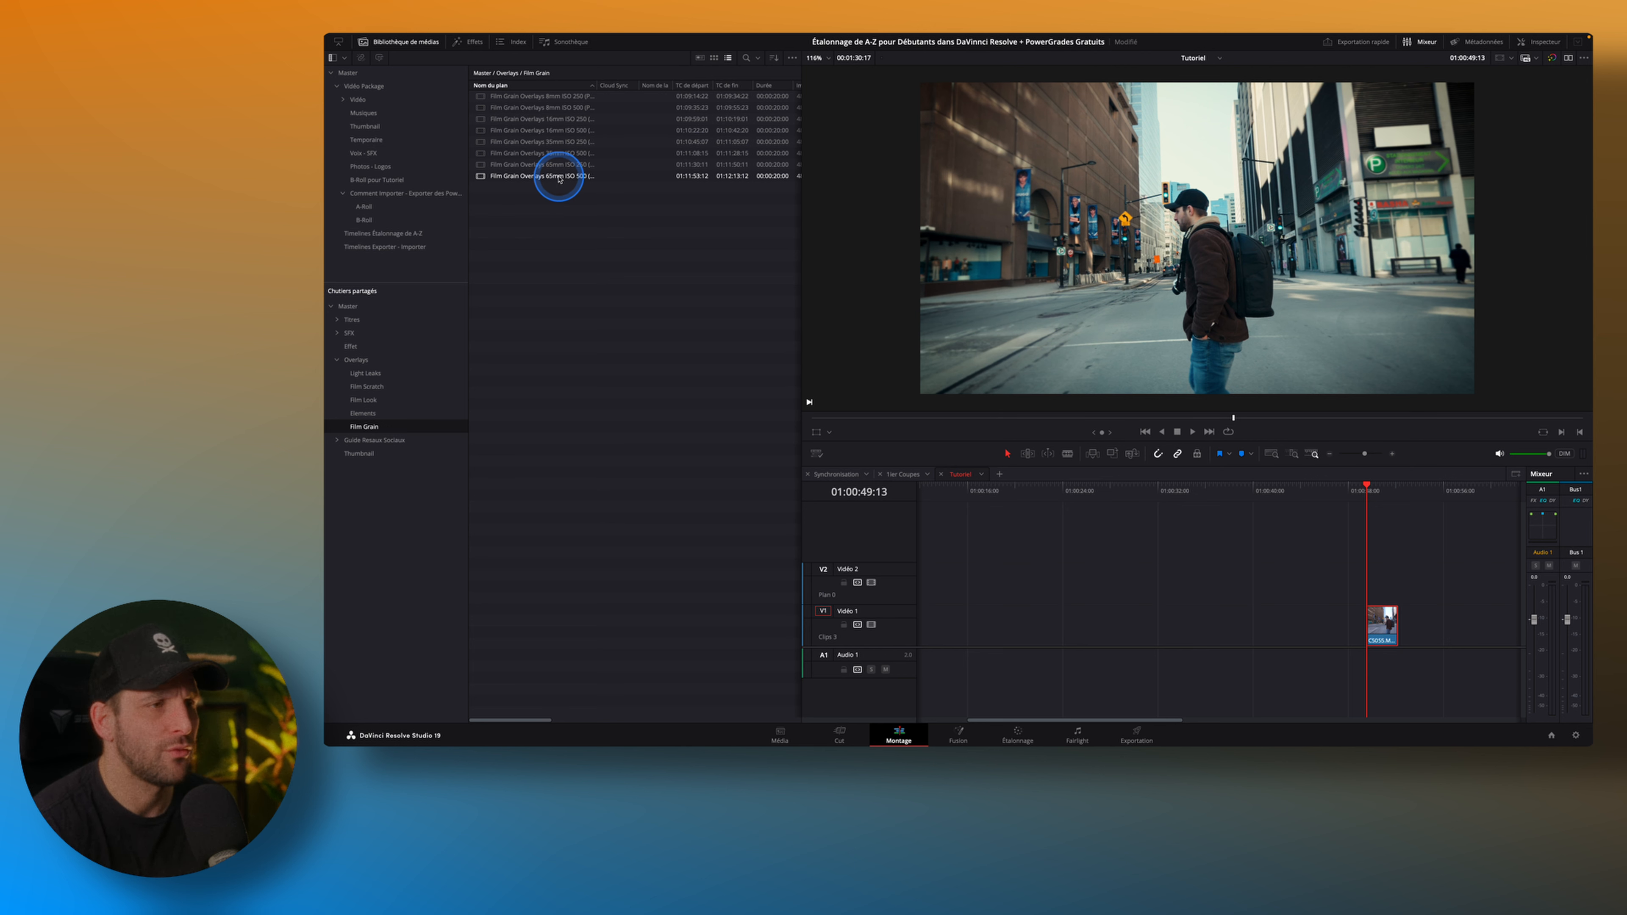
pyautogui.click(559, 178)
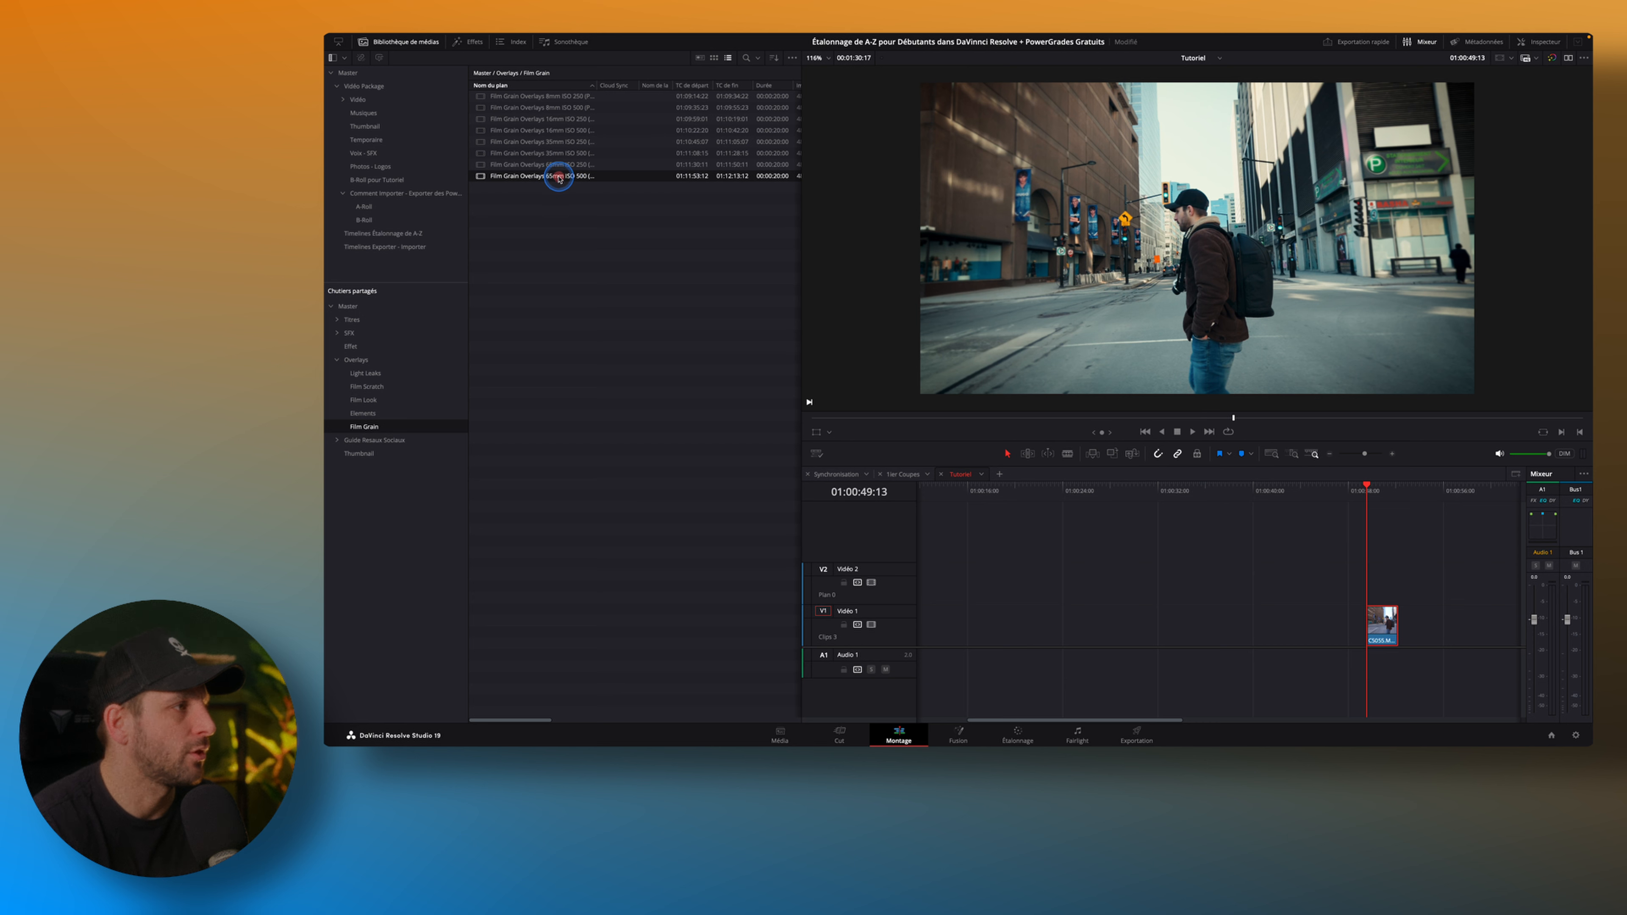
pyautogui.moveTo(559, 177); pyautogui.dragTo(1326, 579)
# Close the media pool and trim the film grain overlay to the length of the street clip below it.
pyautogui.click(403, 41)
pyautogui.moveTo(944, 579); pyautogui.dragTo(981, 581)
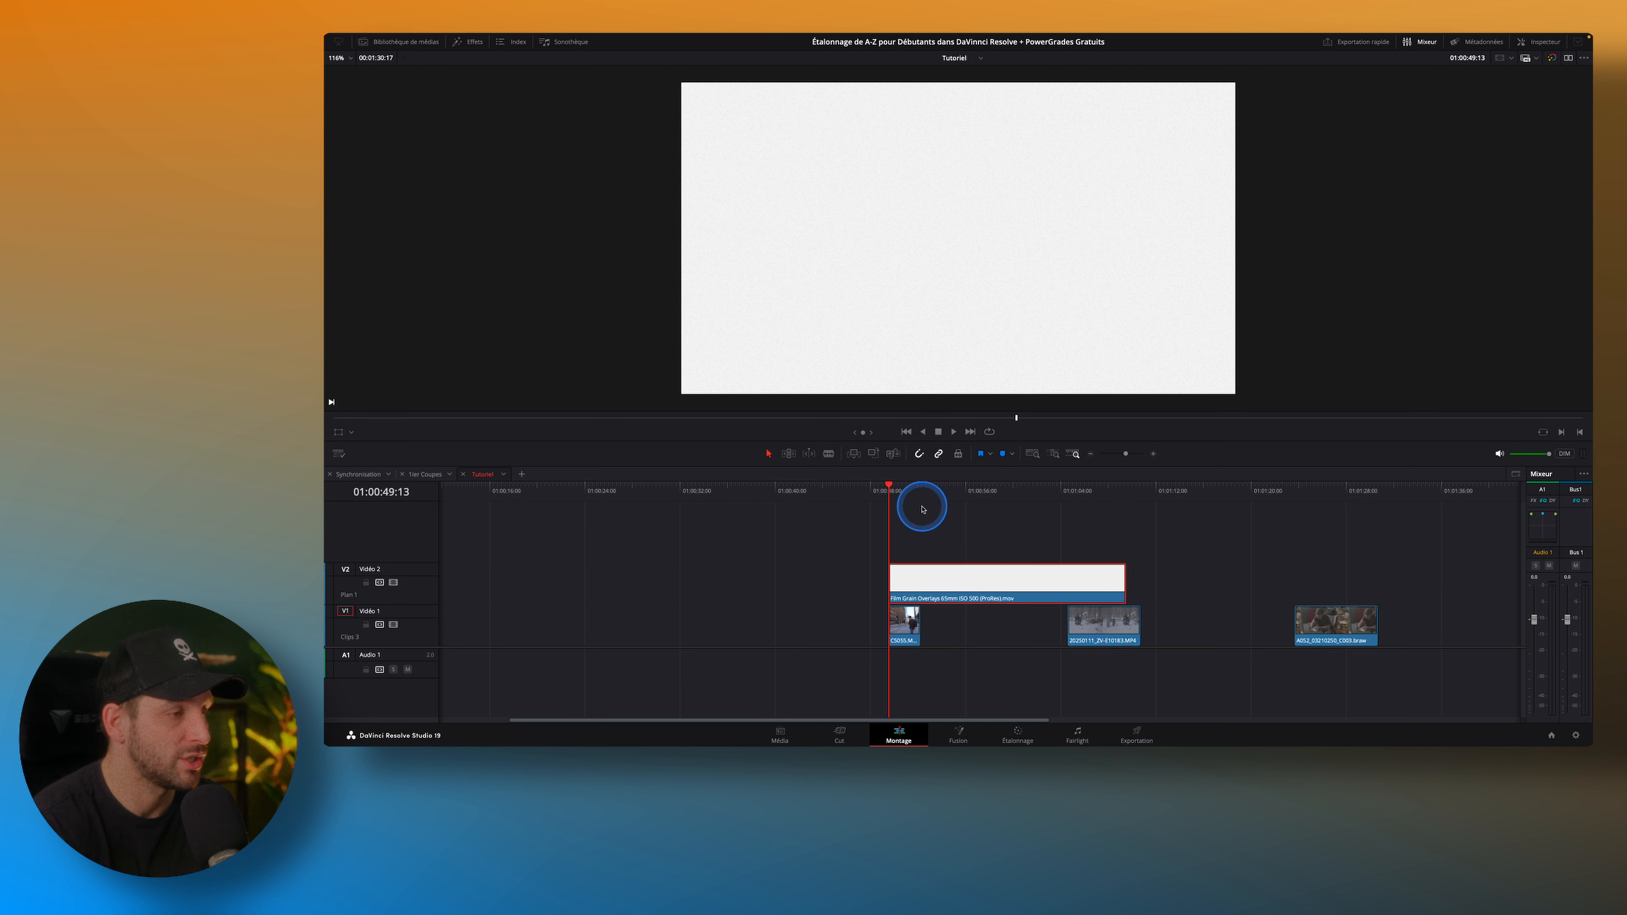
pyautogui.moveTo(1124, 581); pyautogui.dragTo(918, 585)
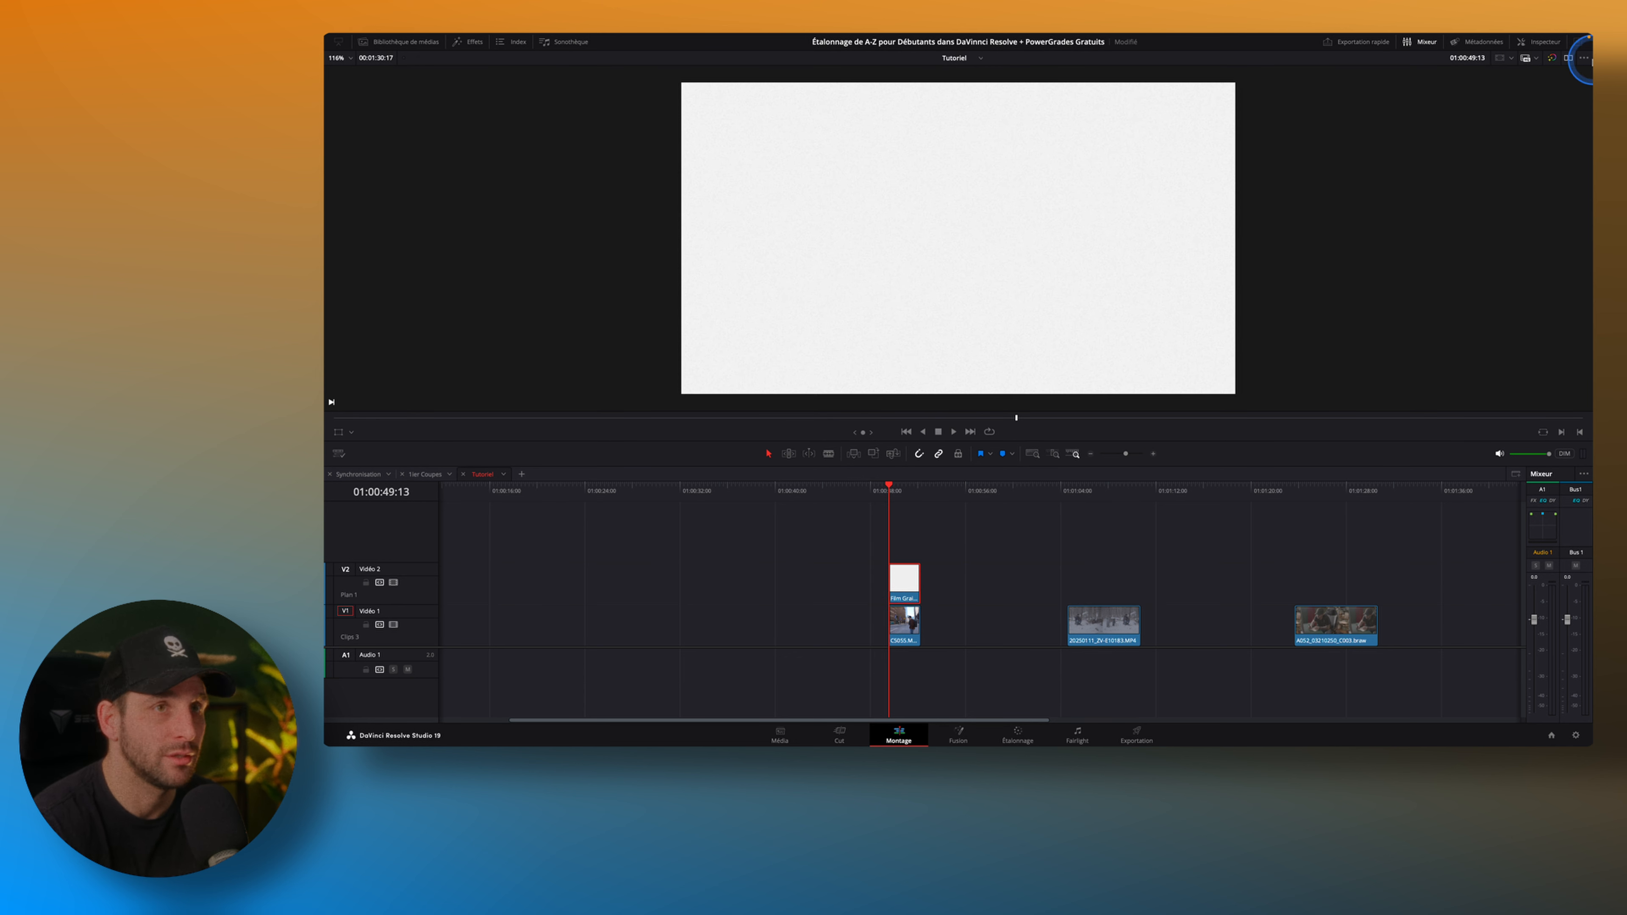
# Set the film grain overlay's blend mode to Densité linéaire +.
pyautogui.click(1542, 45)
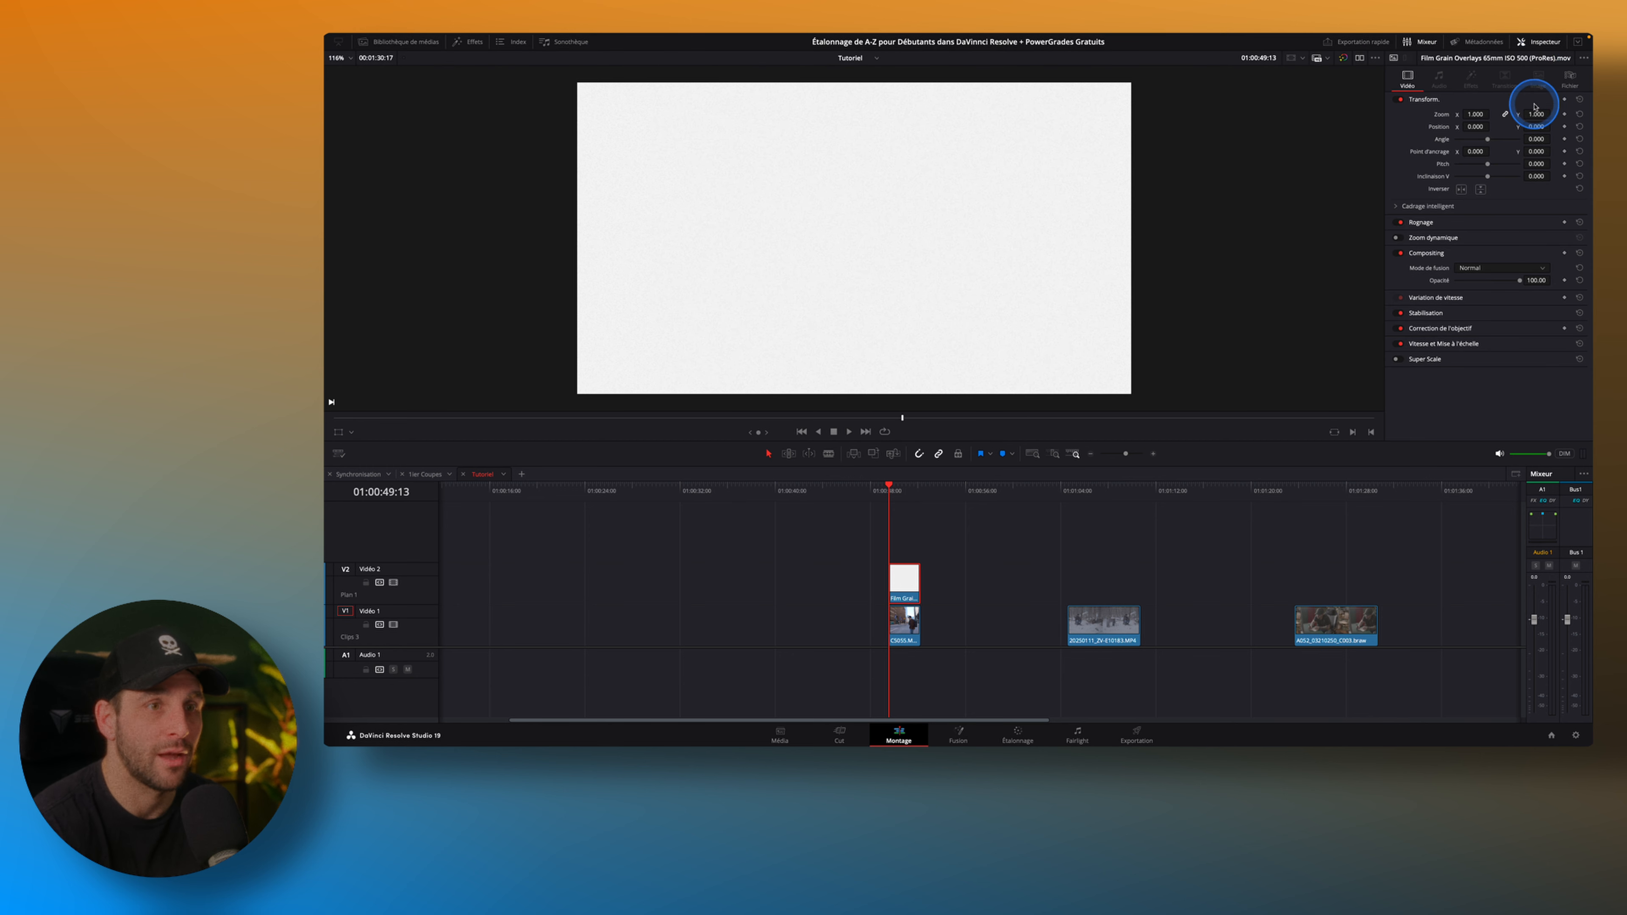
pyautogui.click(1531, 269)
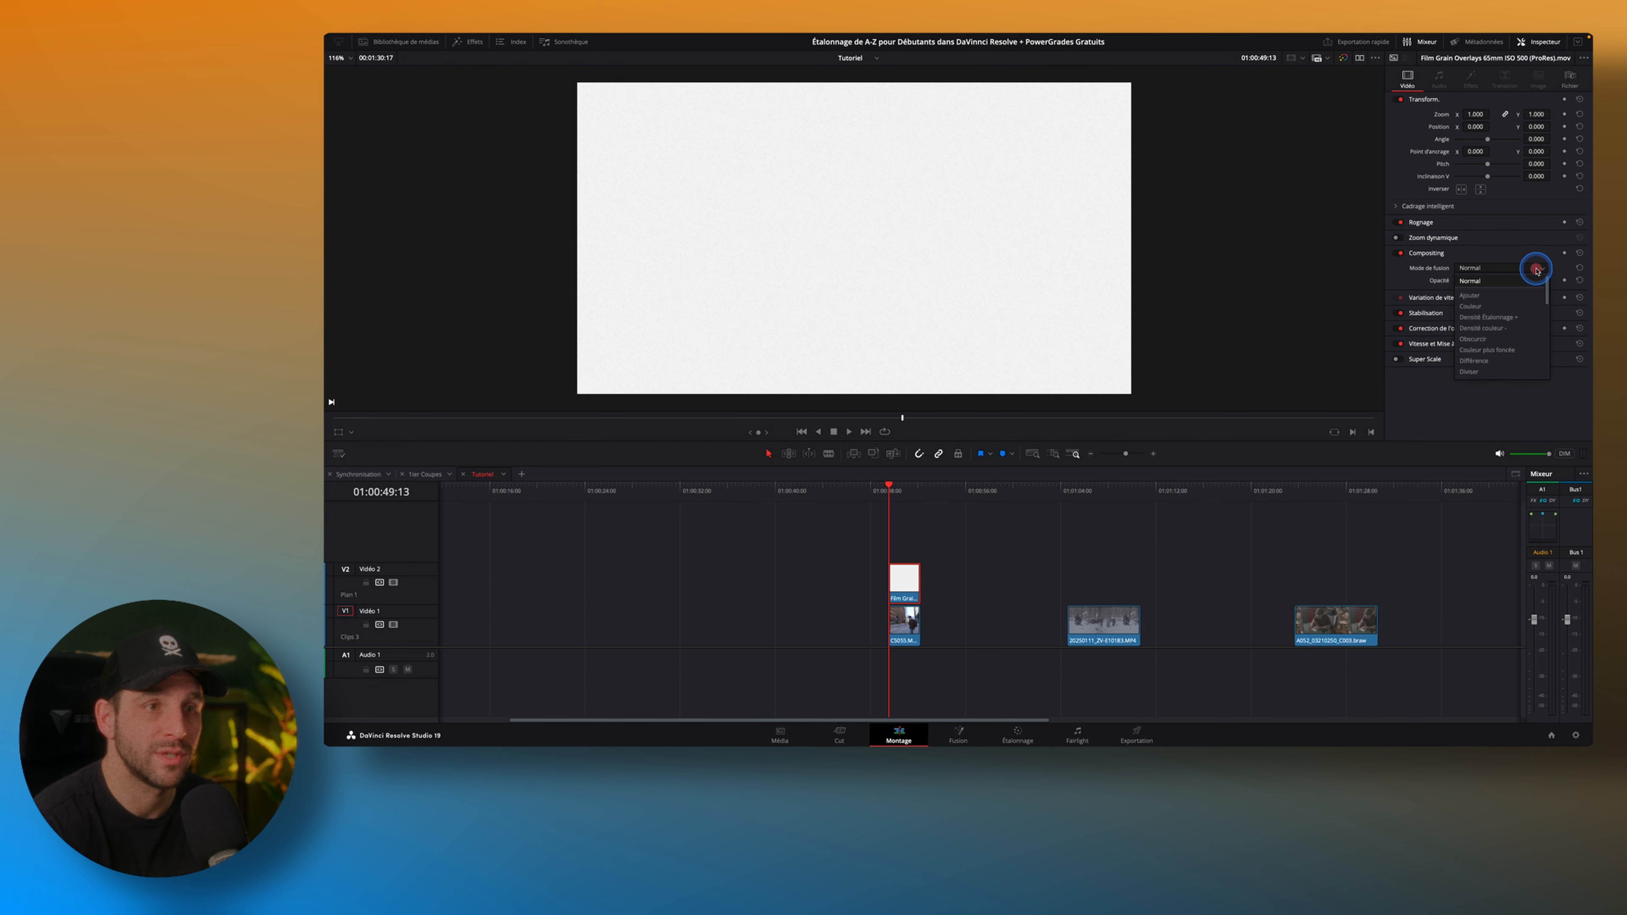
pyautogui.scroll(-3, 1532, 303)
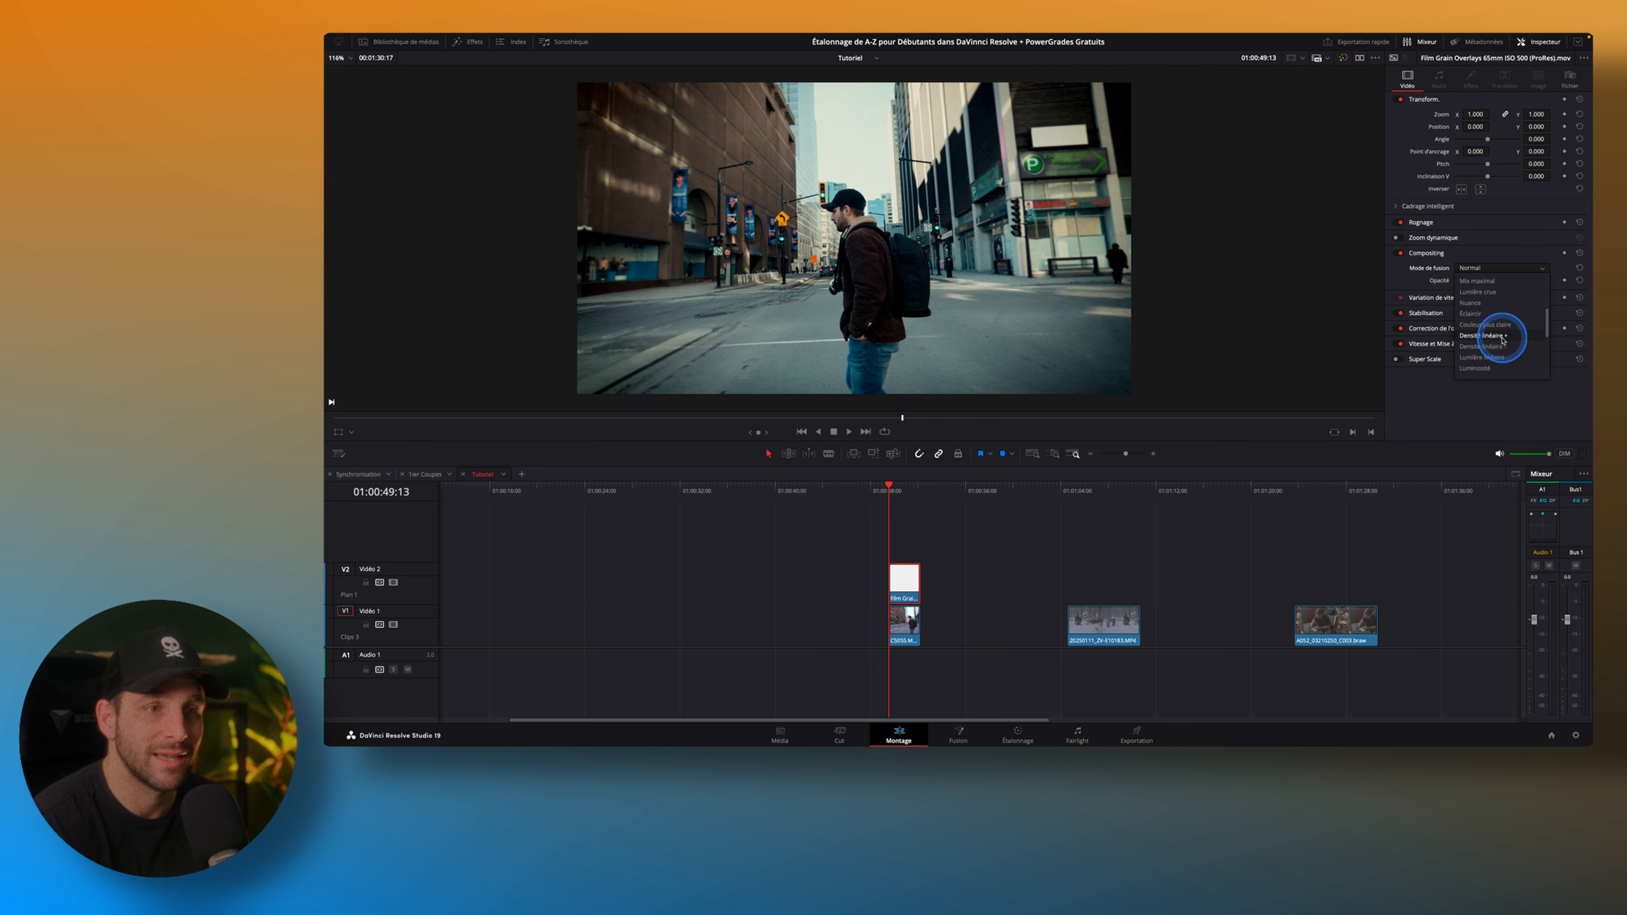
pyautogui.click(1502, 340)
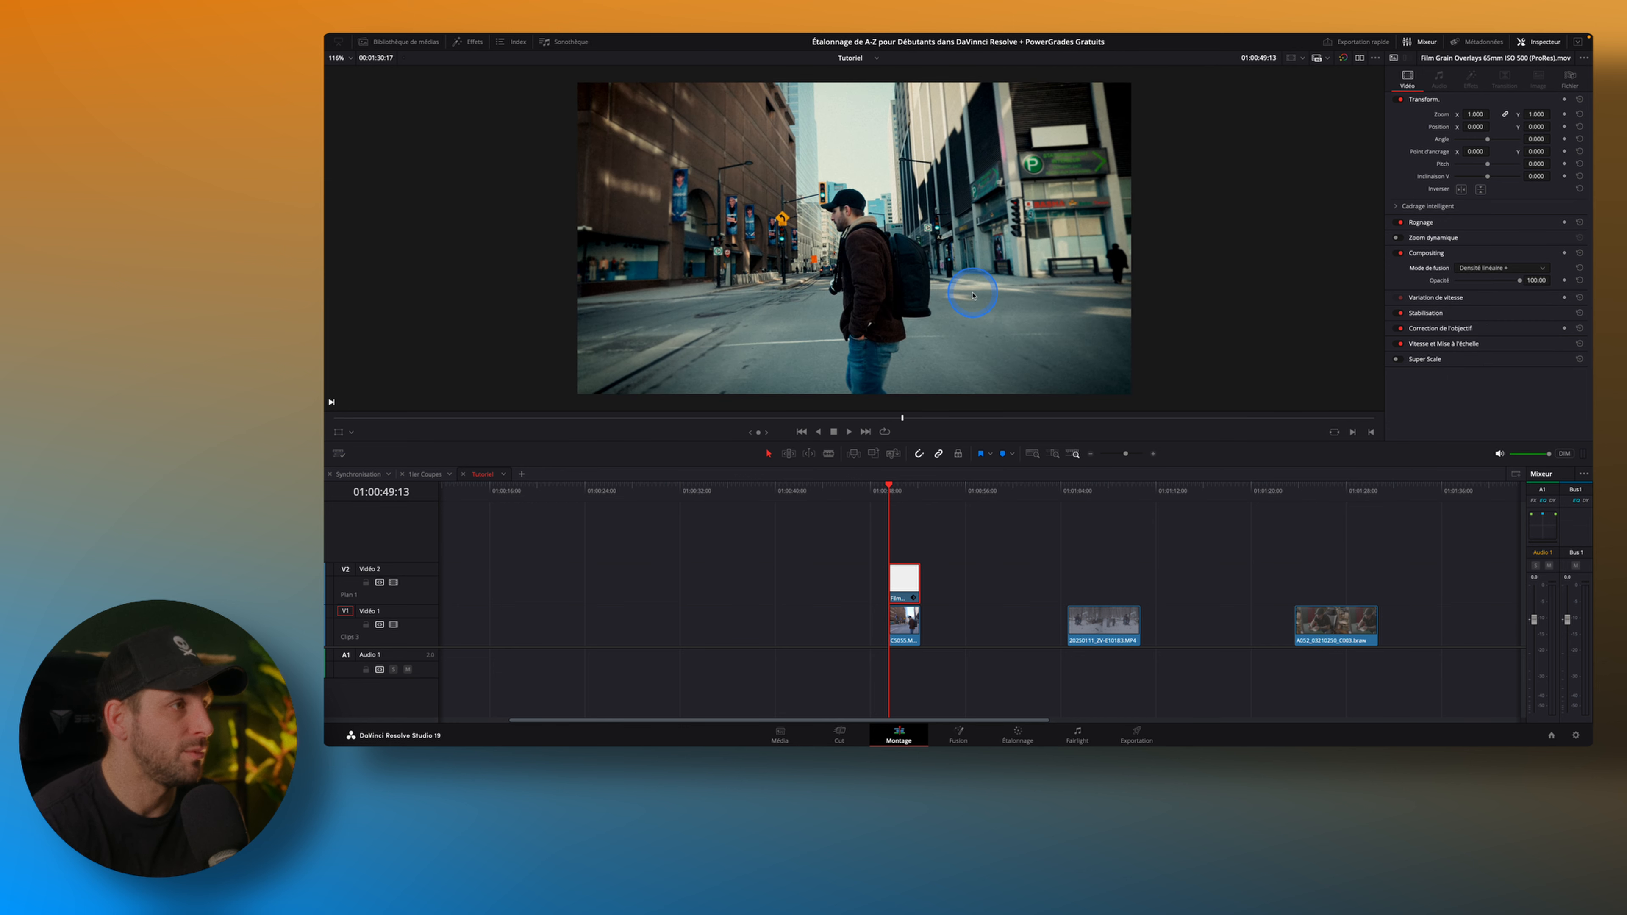
# Examine the grain up close in the sky area with the overlay disabled and enabled, and fit the whole frame back in the viewer.
pyautogui.scroll(5, 849, 192)
pyautogui.scroll(2, 848, 192)
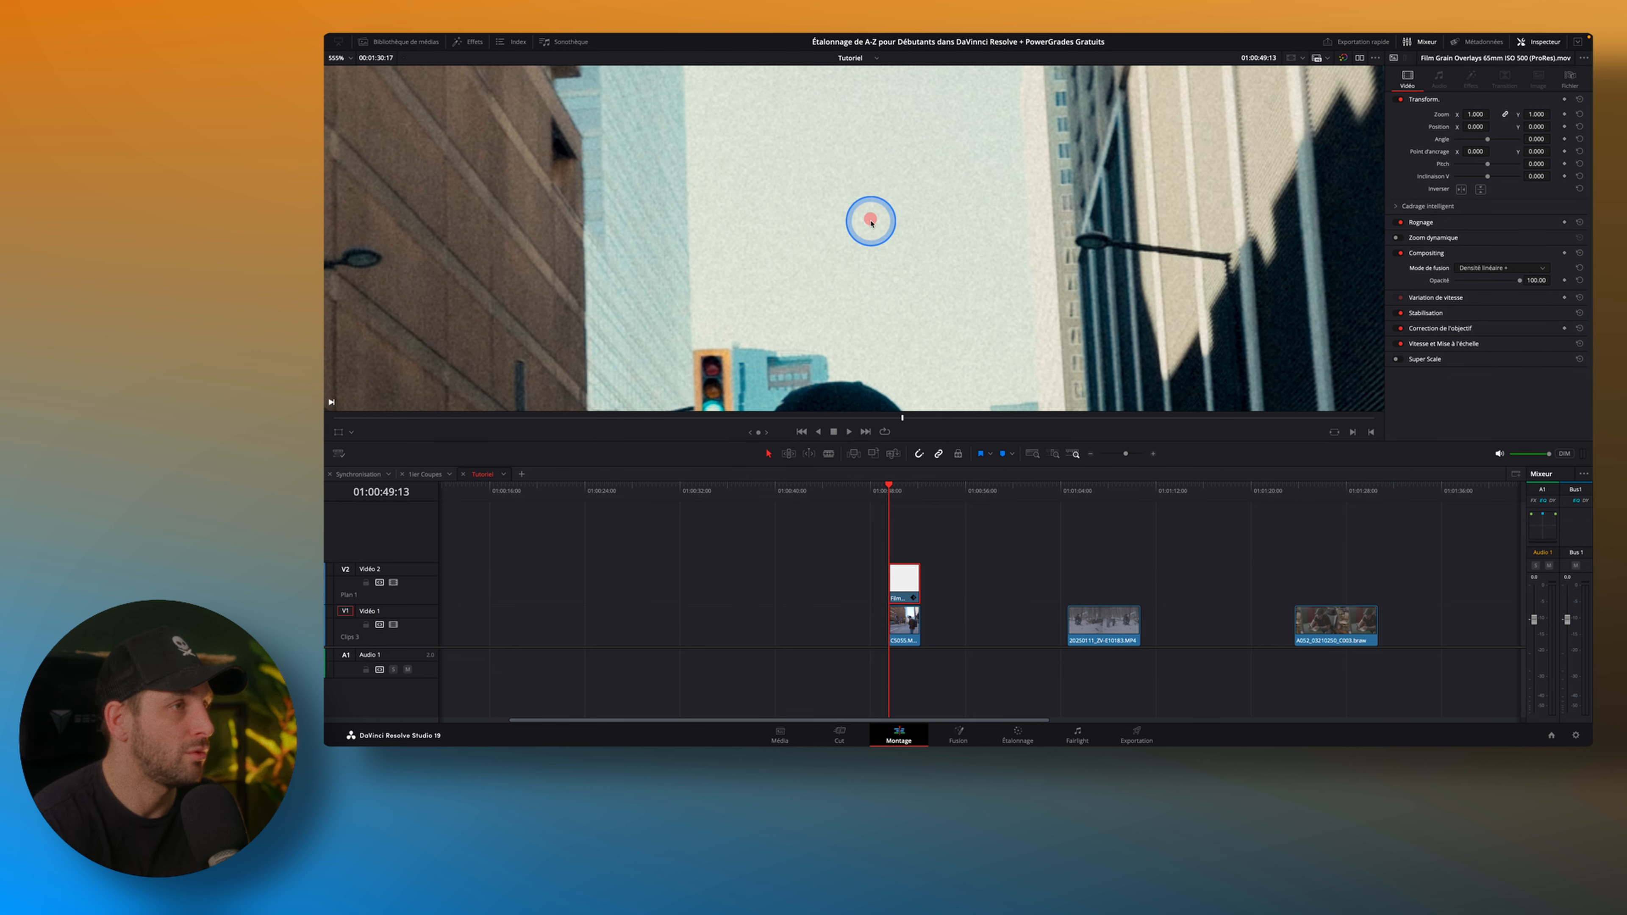
pyautogui.click(908, 576)
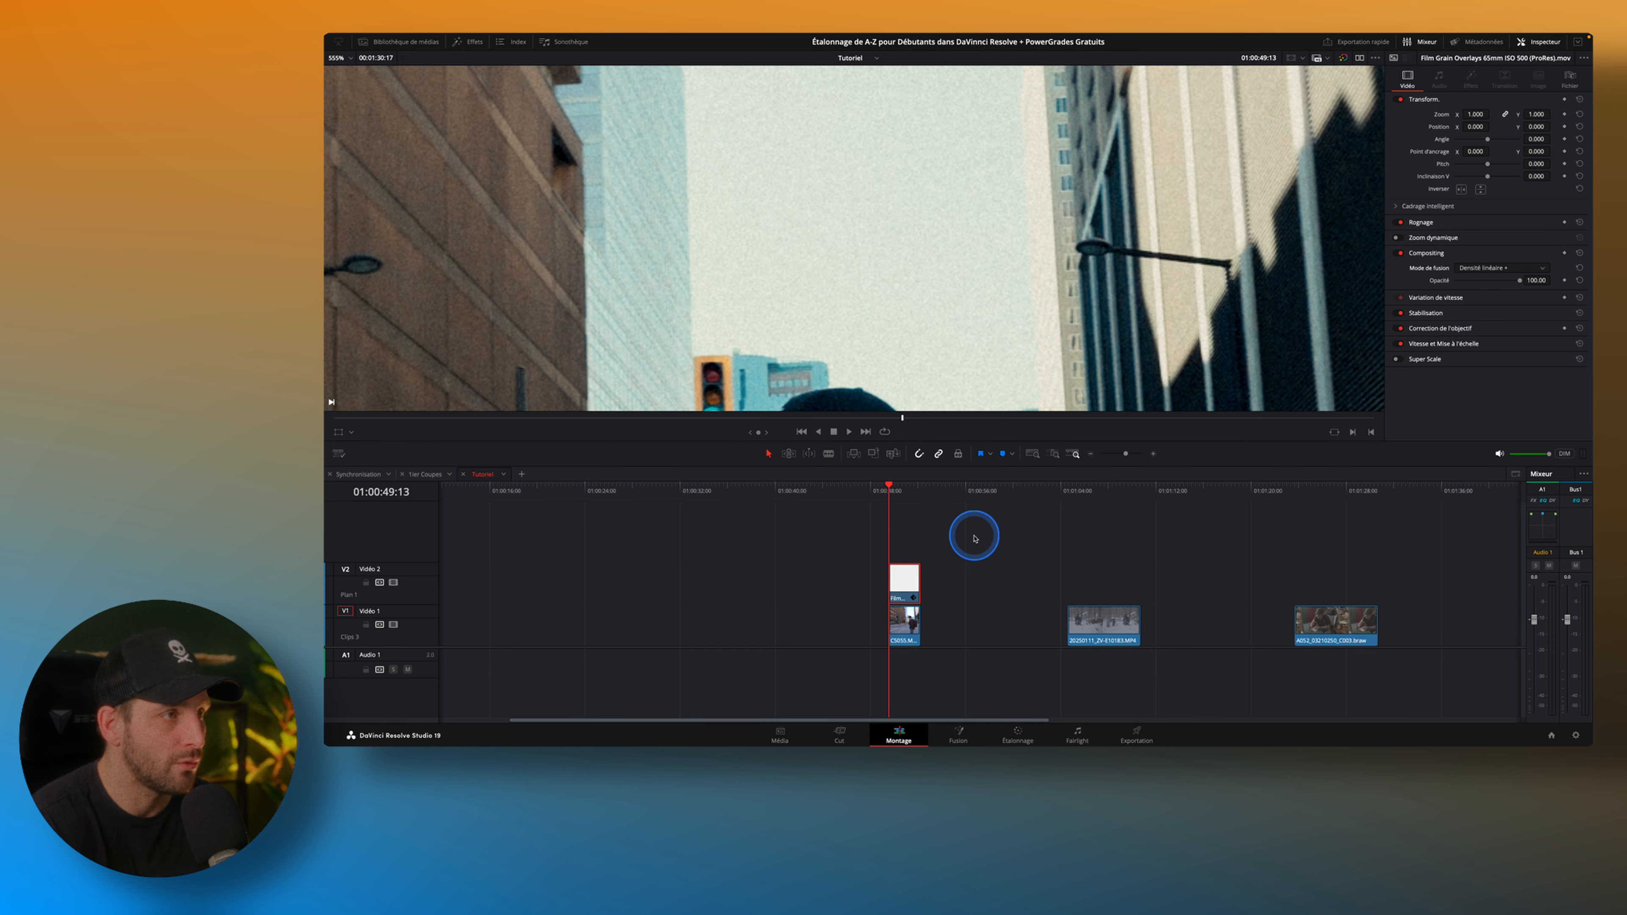
pyautogui.press('d')
pyautogui.press('d')
pyautogui.press('d')
pyautogui.press('d')
pyautogui.press('d')
pyautogui.press('d')
pyautogui.press('d')
pyautogui.press('d')
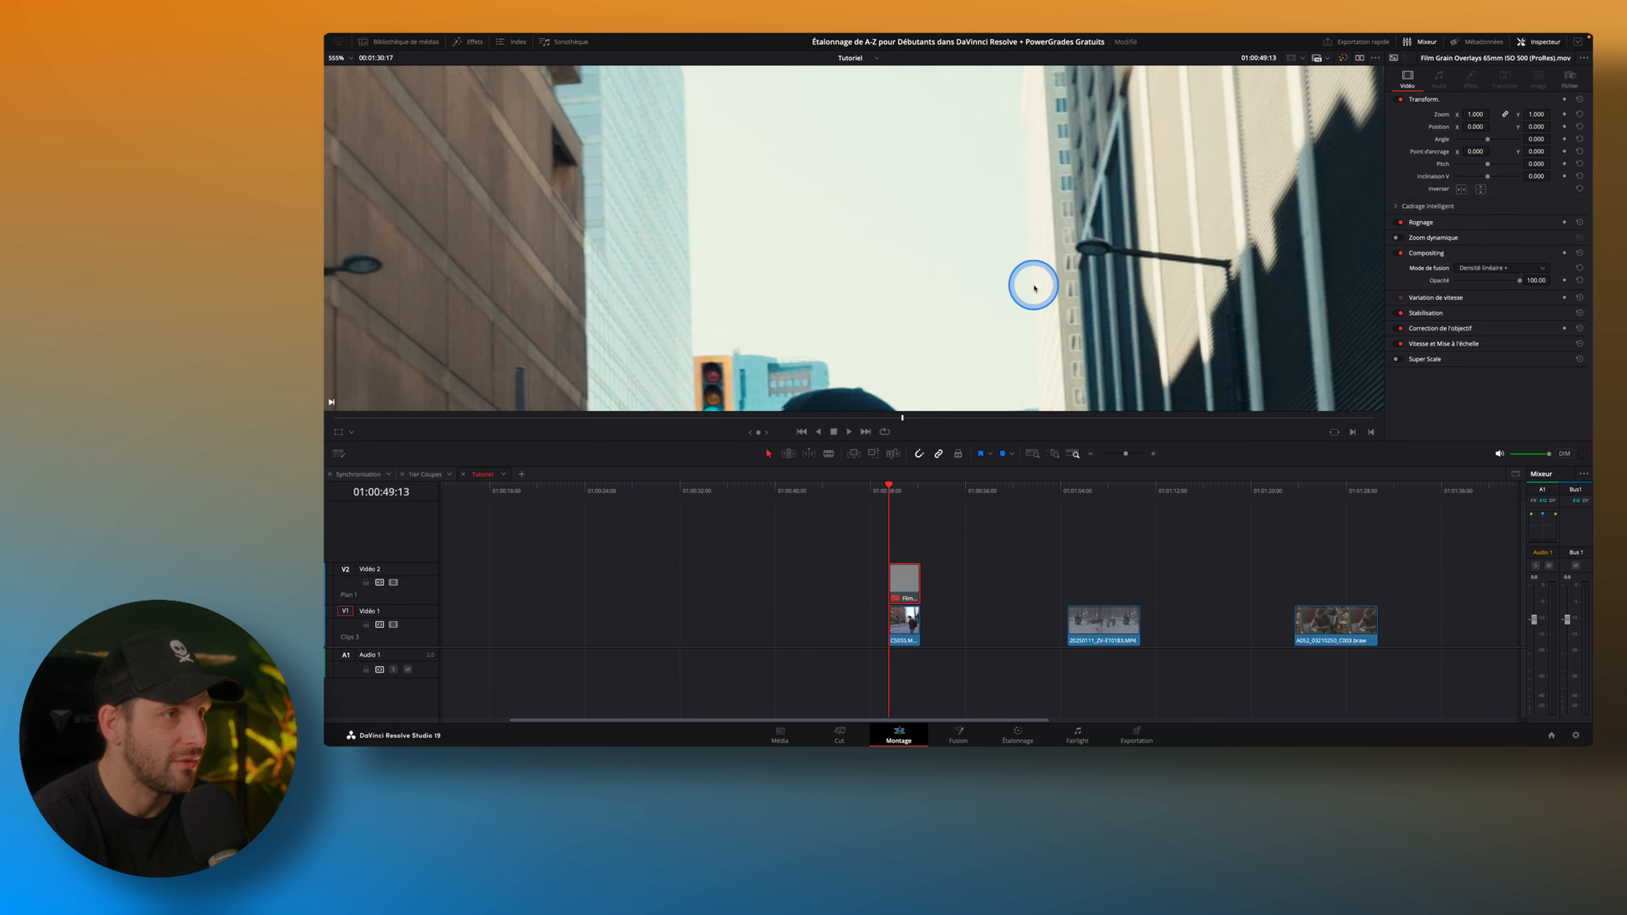
pyautogui.hotkey('shift', 'z')
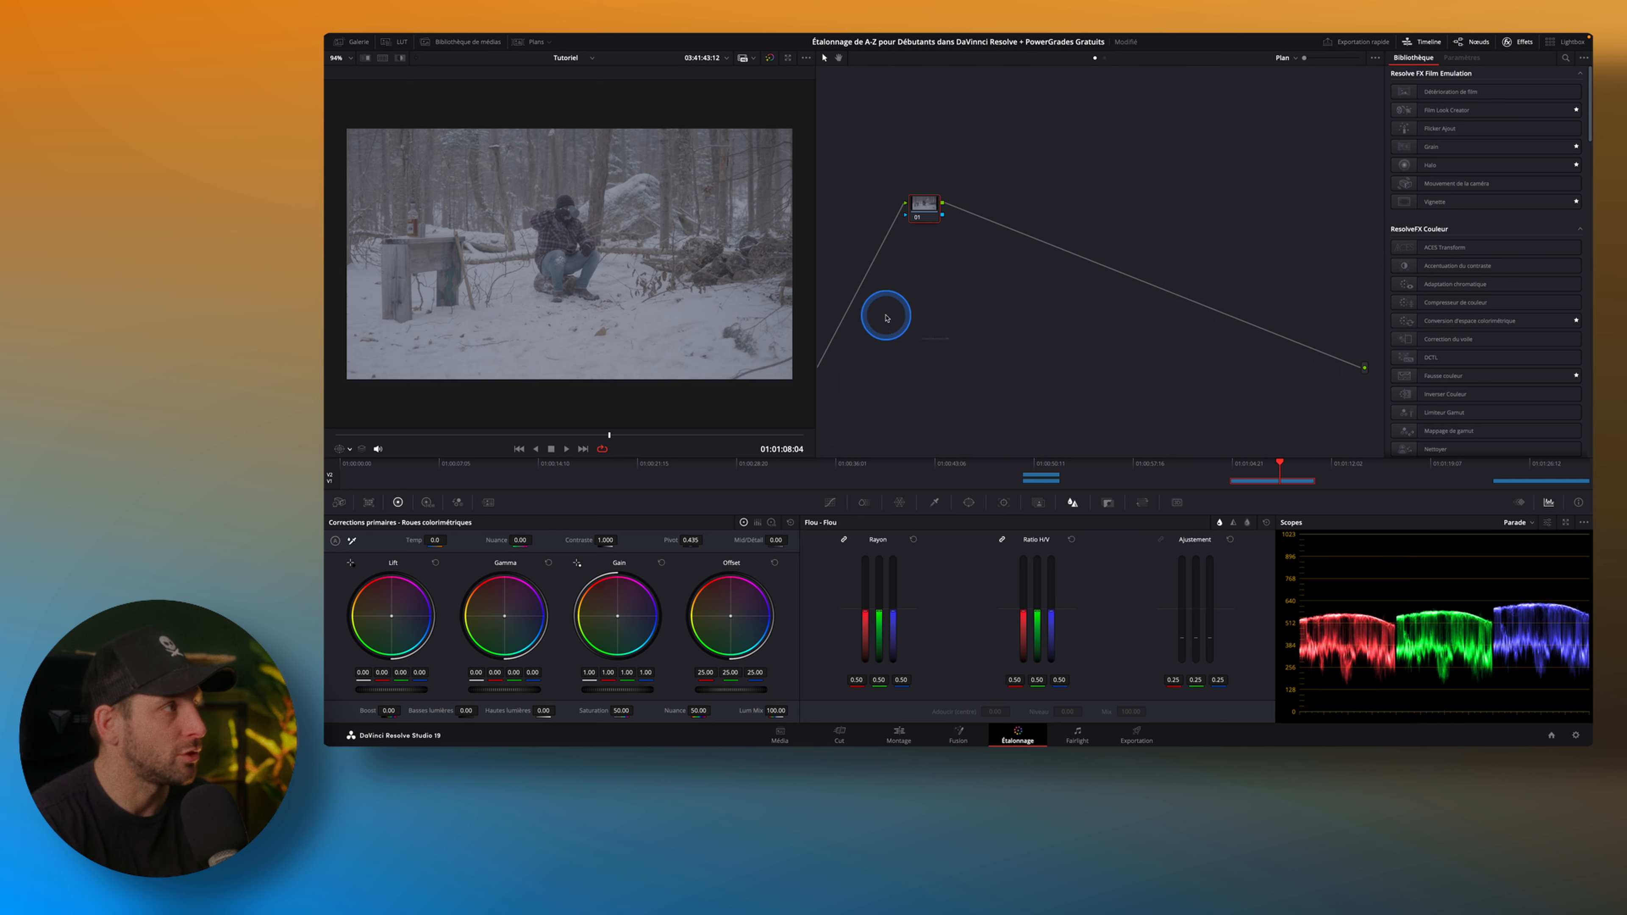
# Apply the second Sony S-Log3 PowerGrade from the gallery to the snowy forest clip and go back to the clip's start.
pyautogui.click(359, 42)
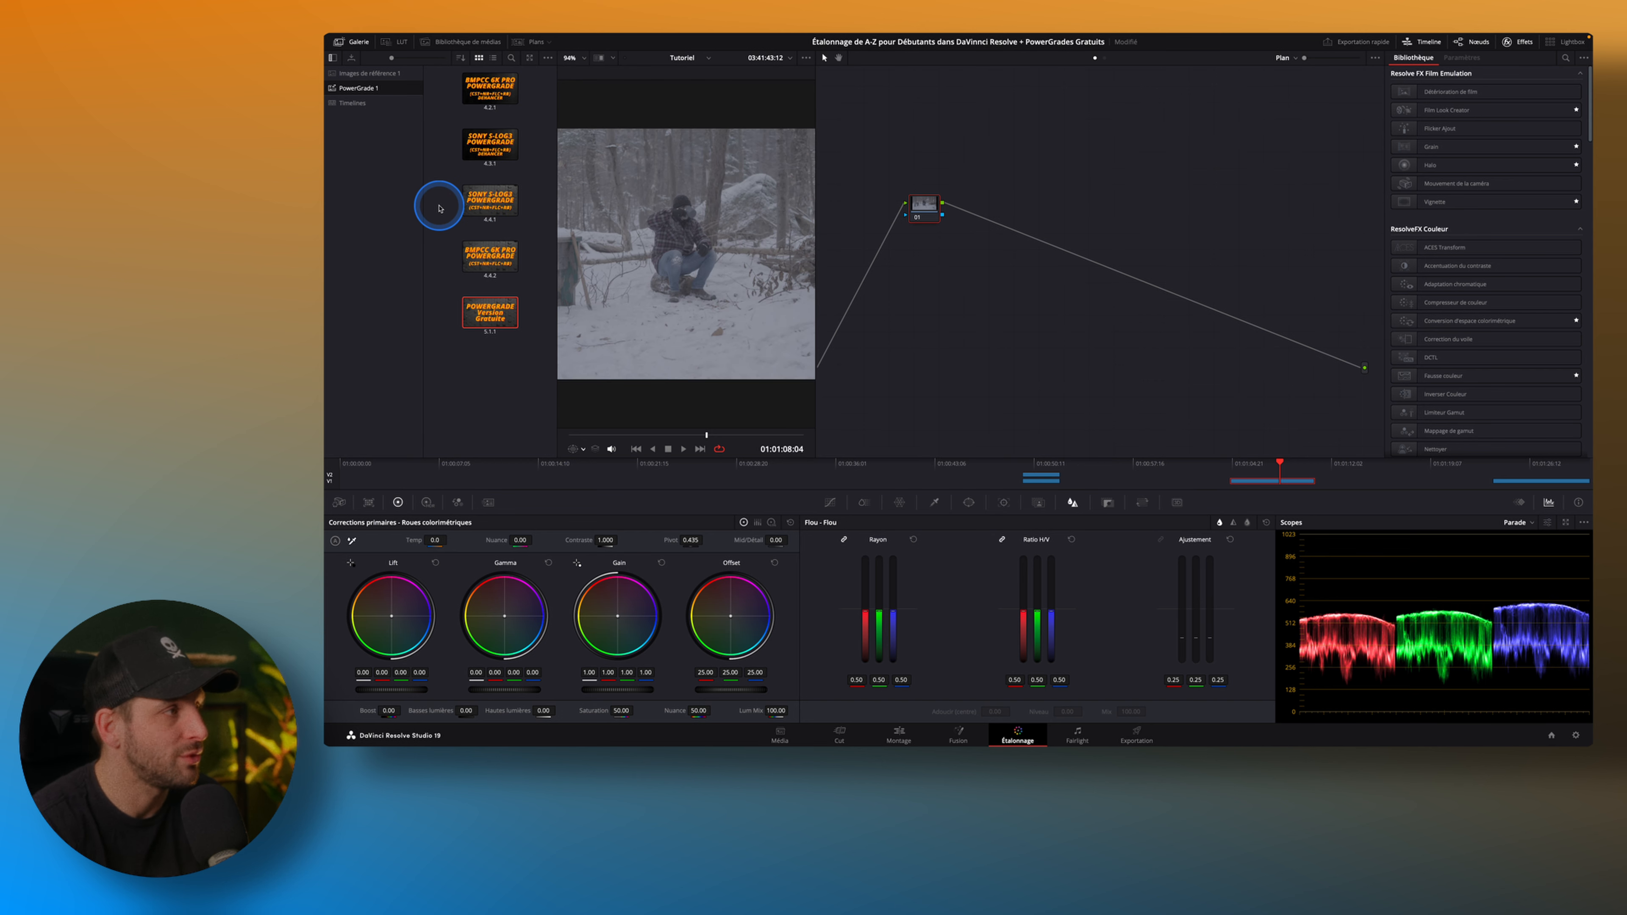
pyautogui.moveTo(490, 200); pyautogui.dragTo(1024, 319)
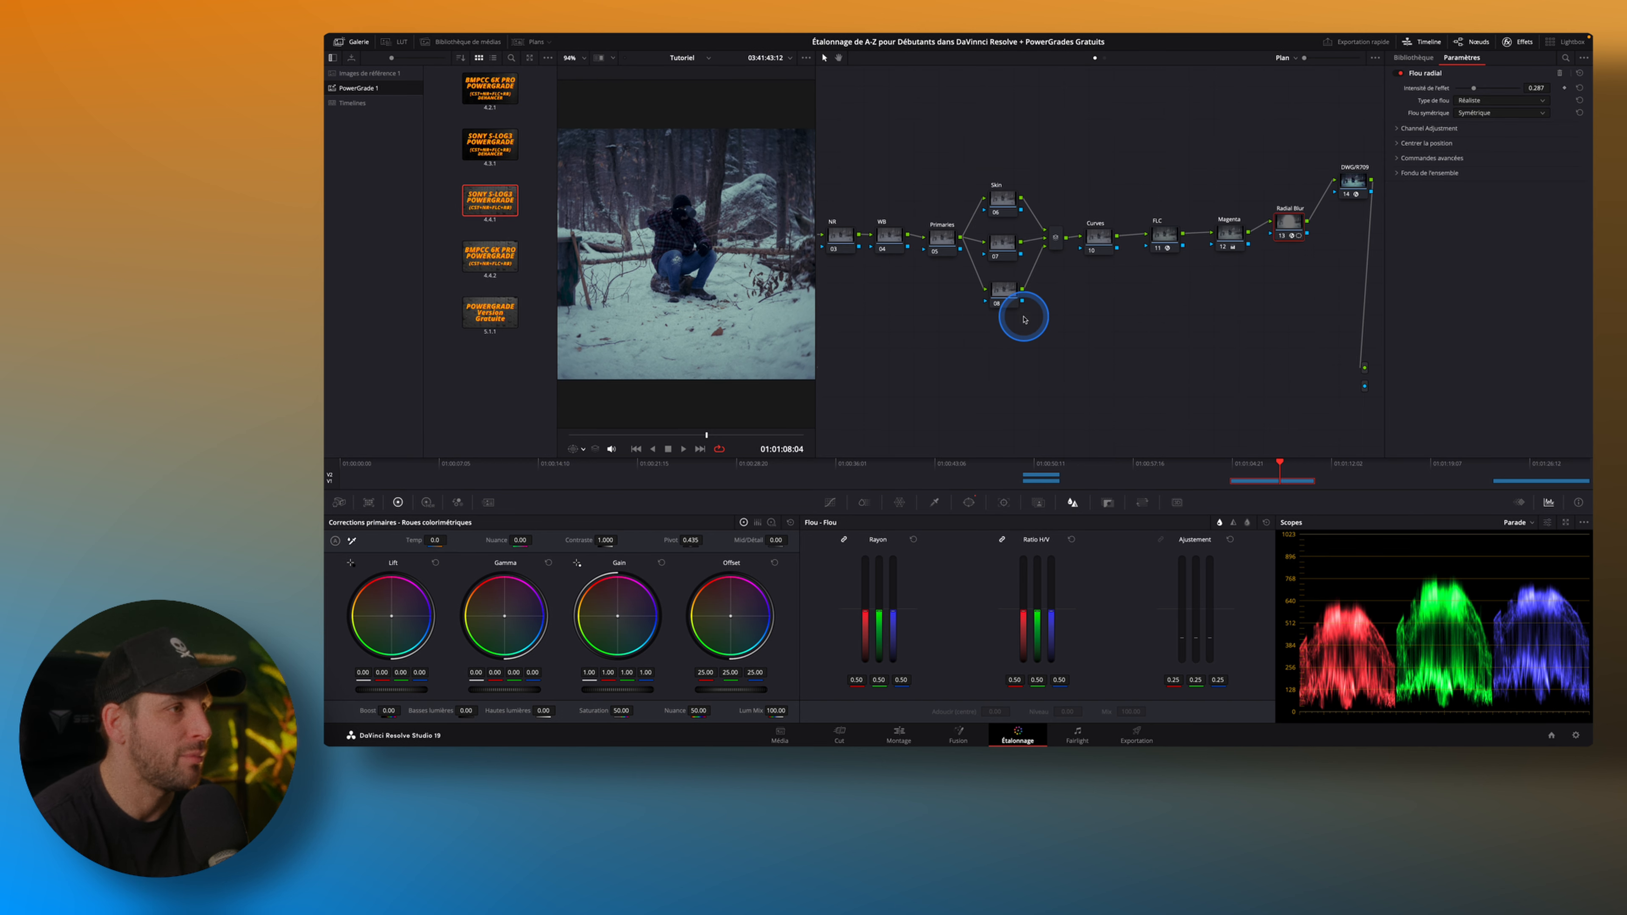
pyautogui.click(360, 44)
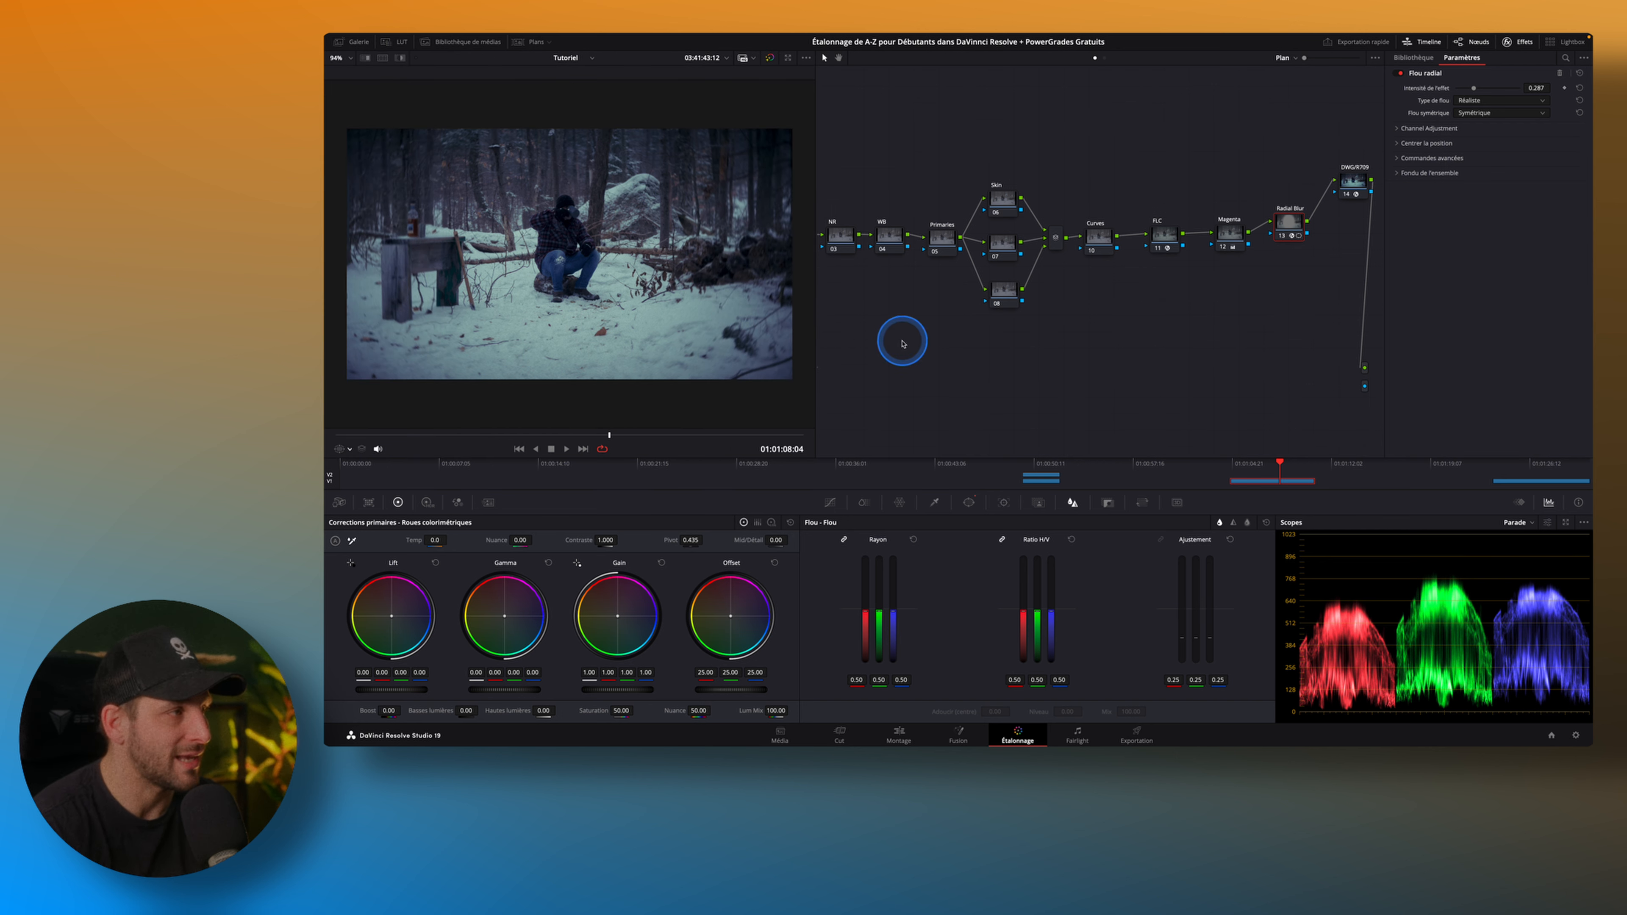
pyautogui.moveTo(590, 438); pyautogui.dragTo(371, 440)
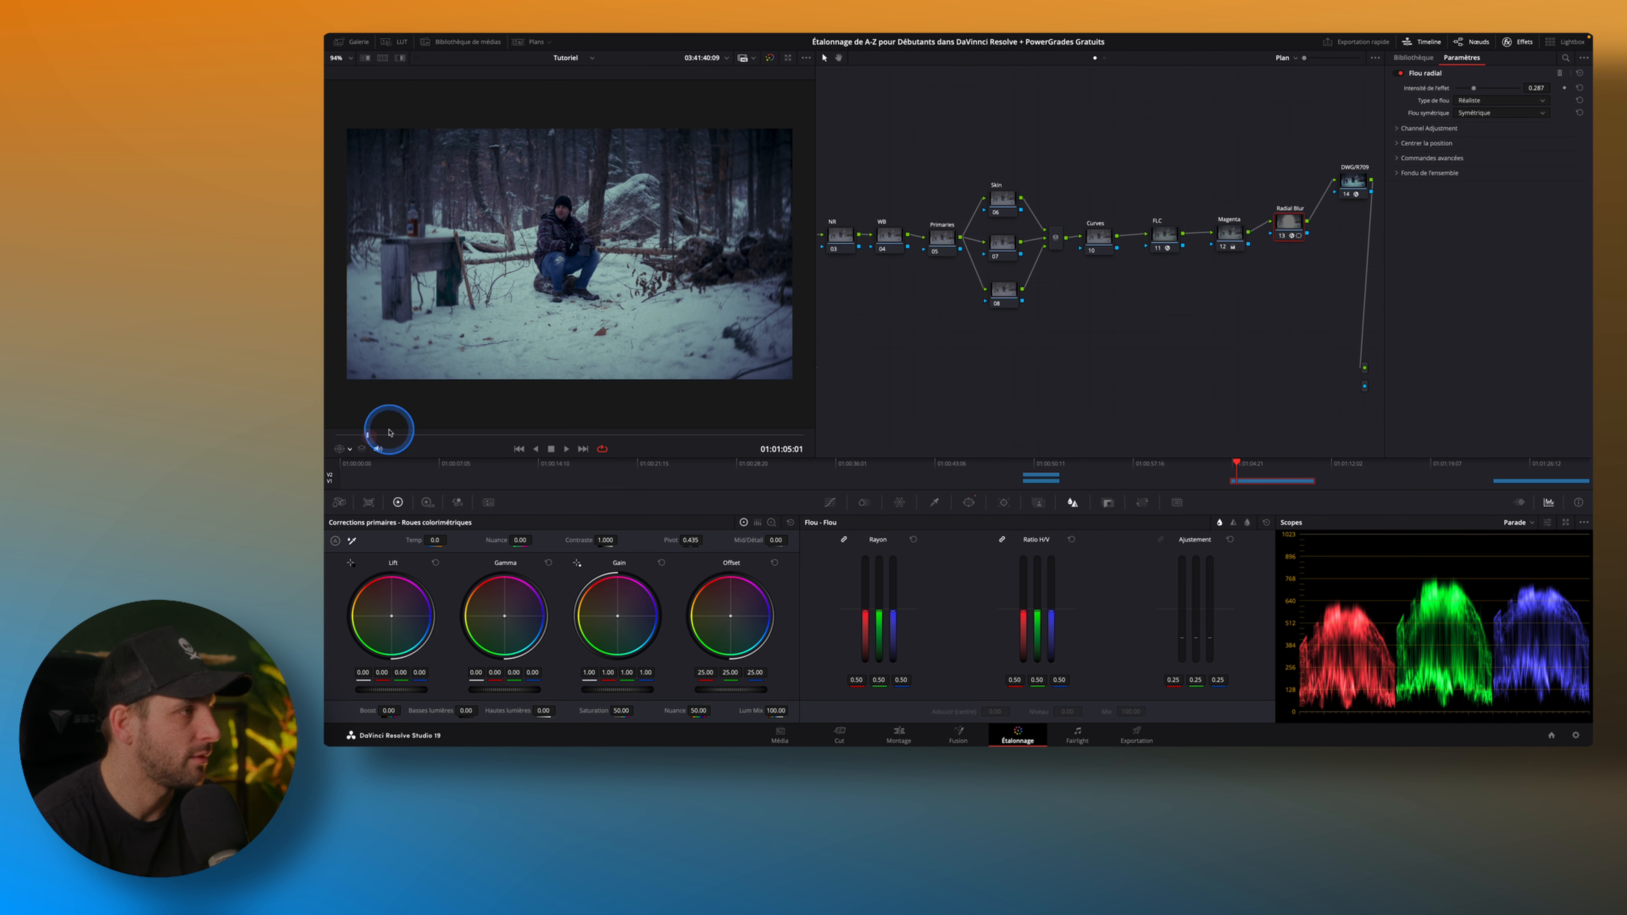
# Disable the FLC, Magenta and Radial Blur nodes in the forest clip's node tree.
pyautogui.click(1158, 247)
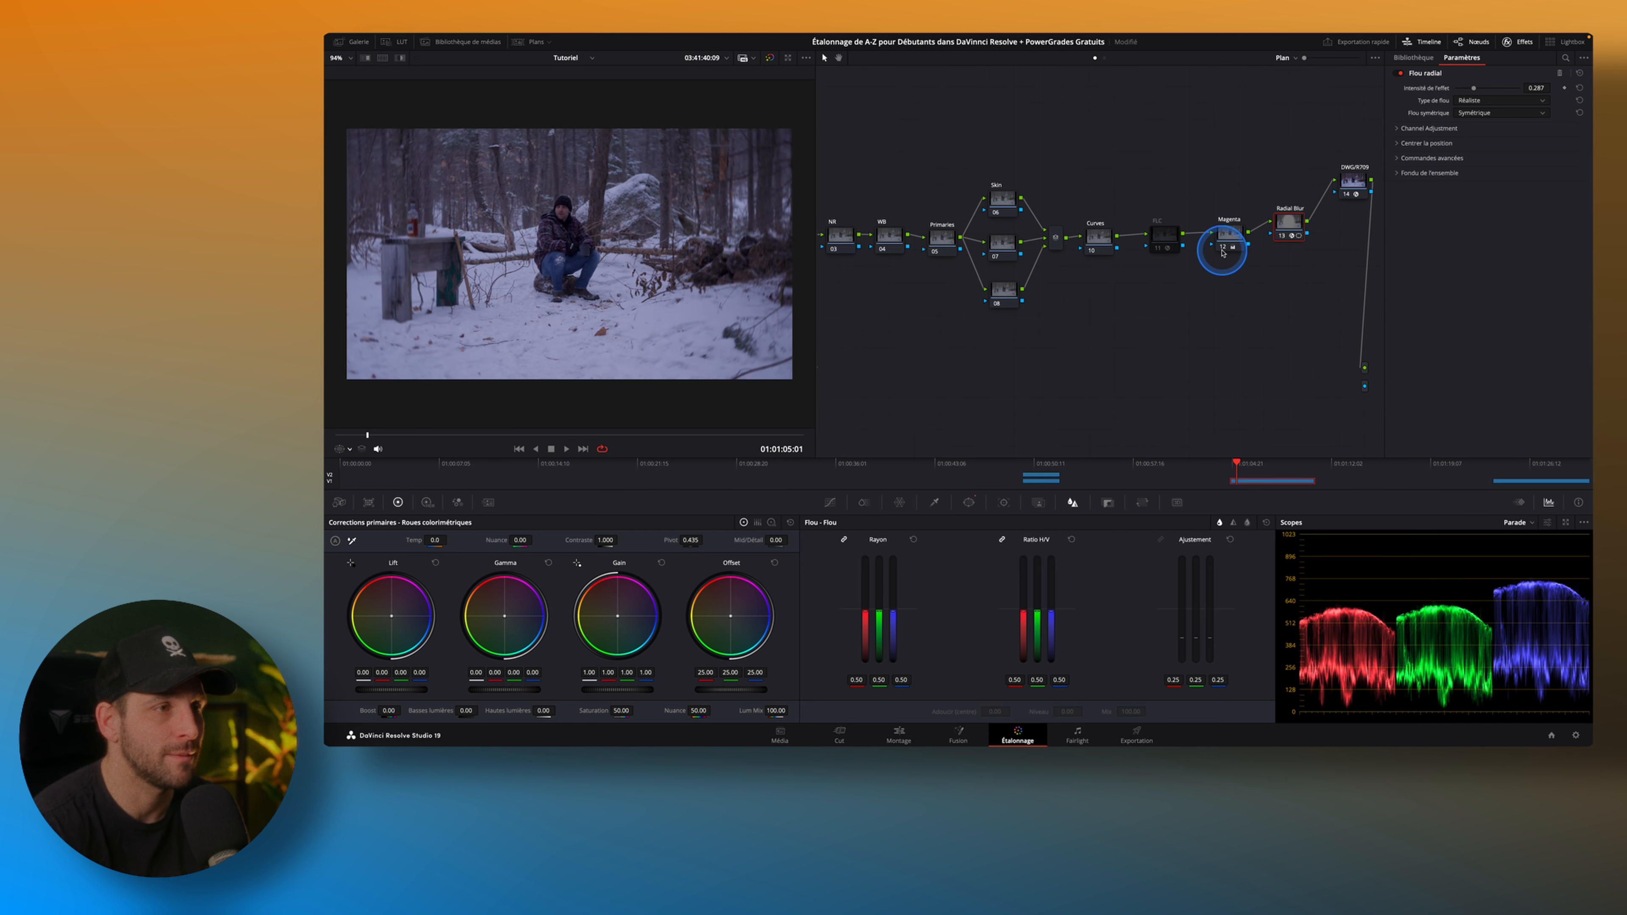
pyautogui.click(1240, 222)
pyautogui.click(1218, 237)
pyautogui.click(1281, 236)
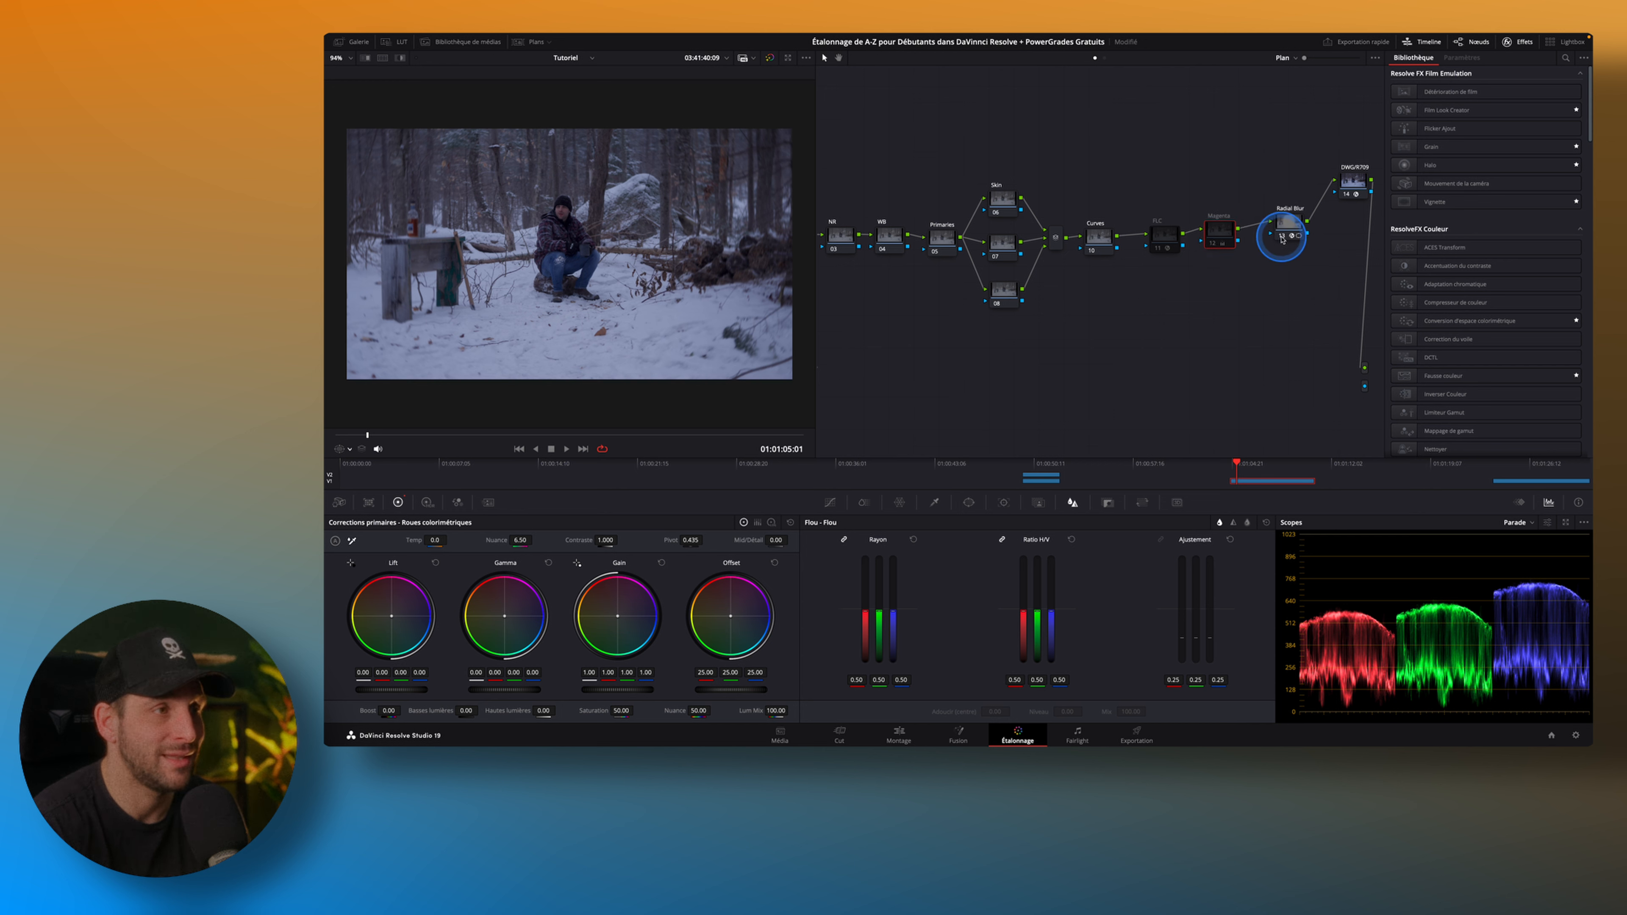
pyautogui.click(1282, 237)
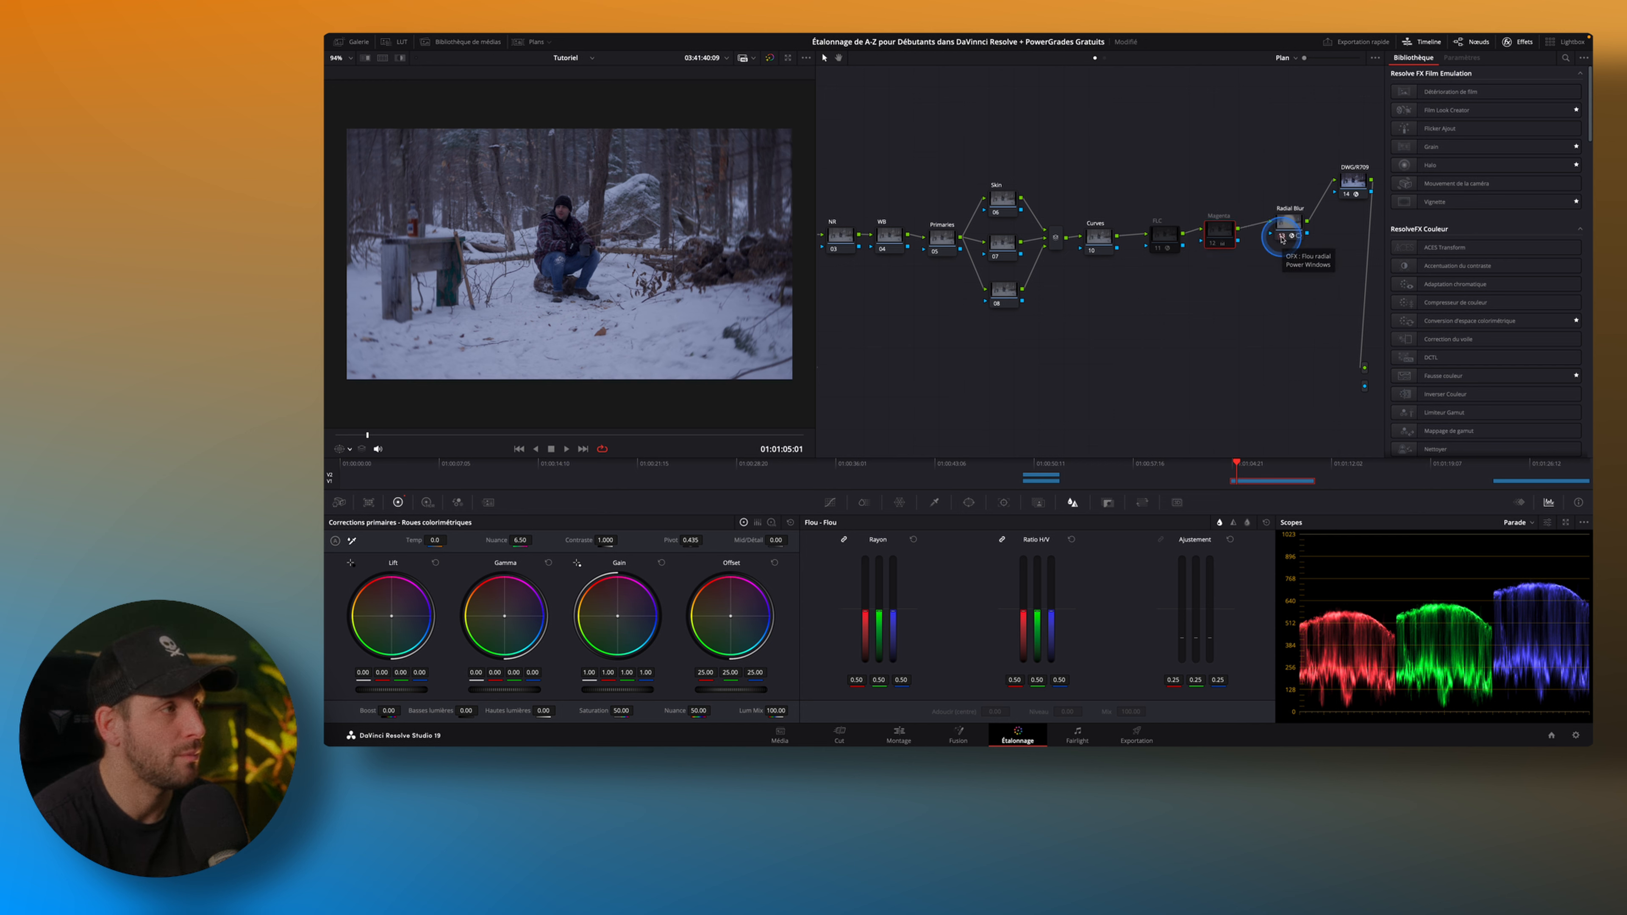
# Examine the node tree's parallel nodes and the colour space conversion settings of its first LOG/DWG node and last conversion node.
pyautogui.hscroll(-4, 1089, 324)
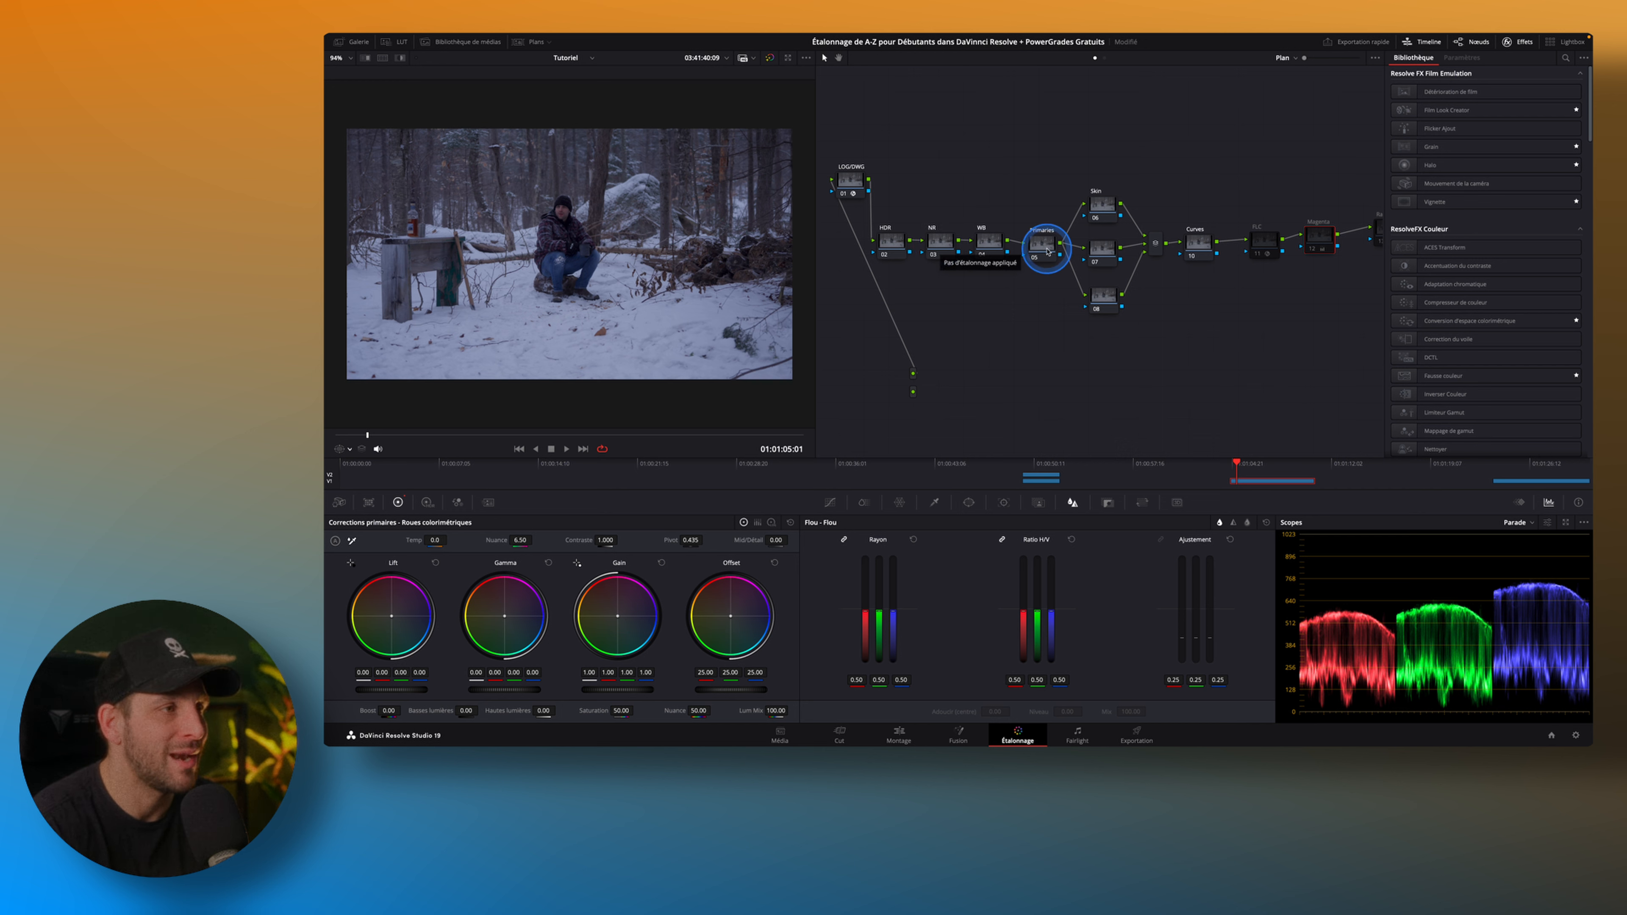
pyautogui.moveTo(1072, 141); pyautogui.dragTo(1135, 375)
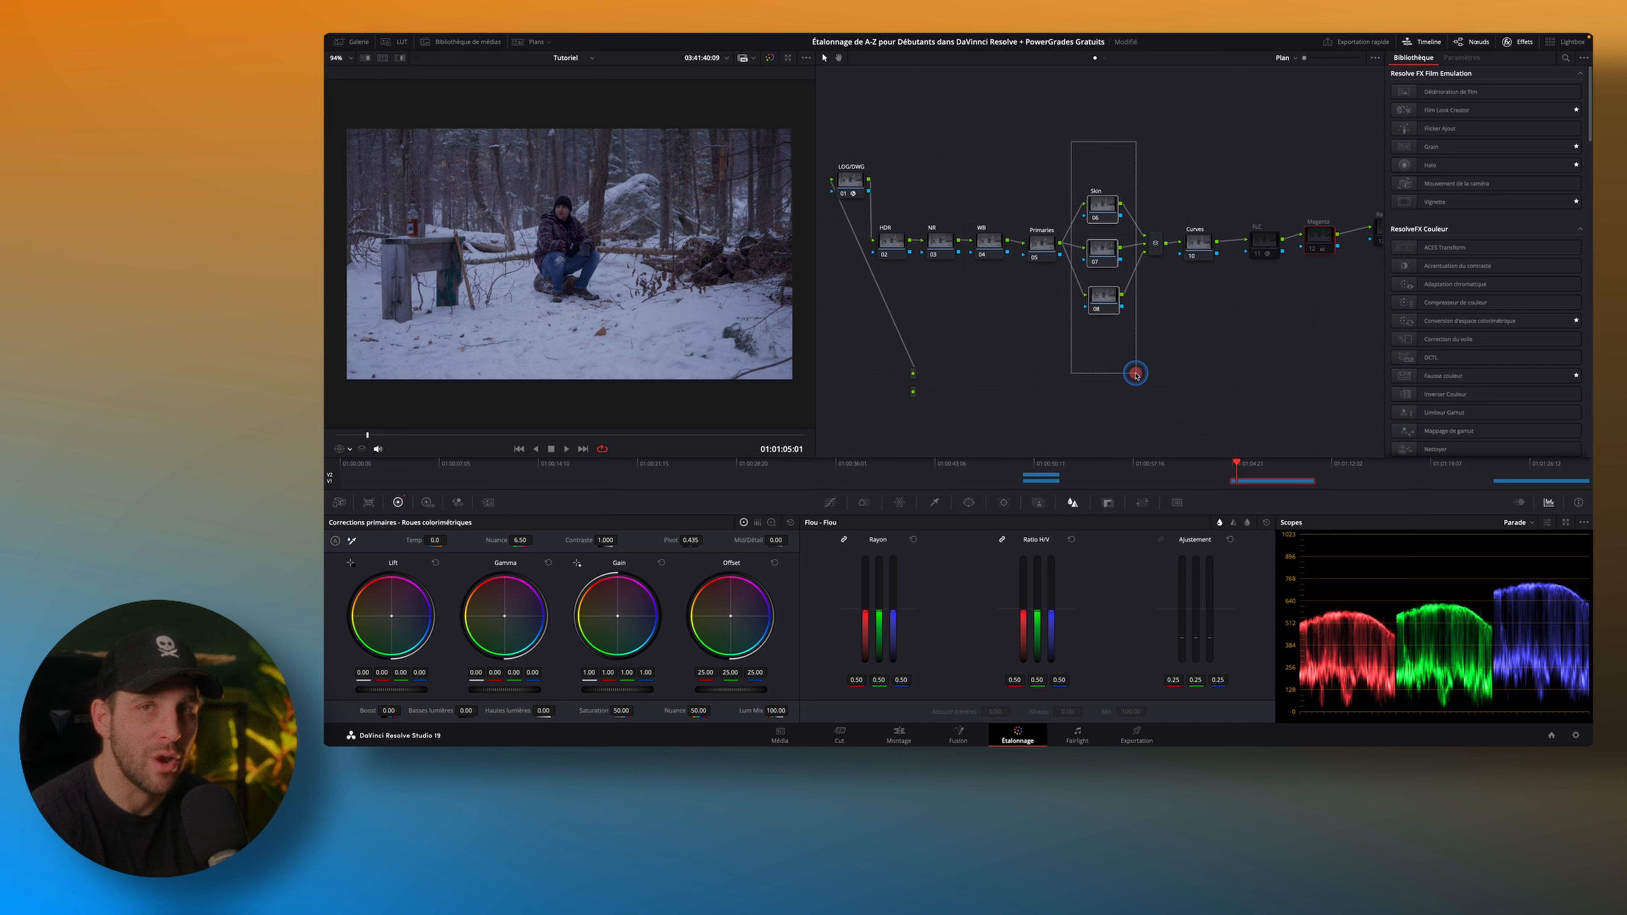
pyautogui.moveTo(1135, 374); pyautogui.dragTo(1135, 374)
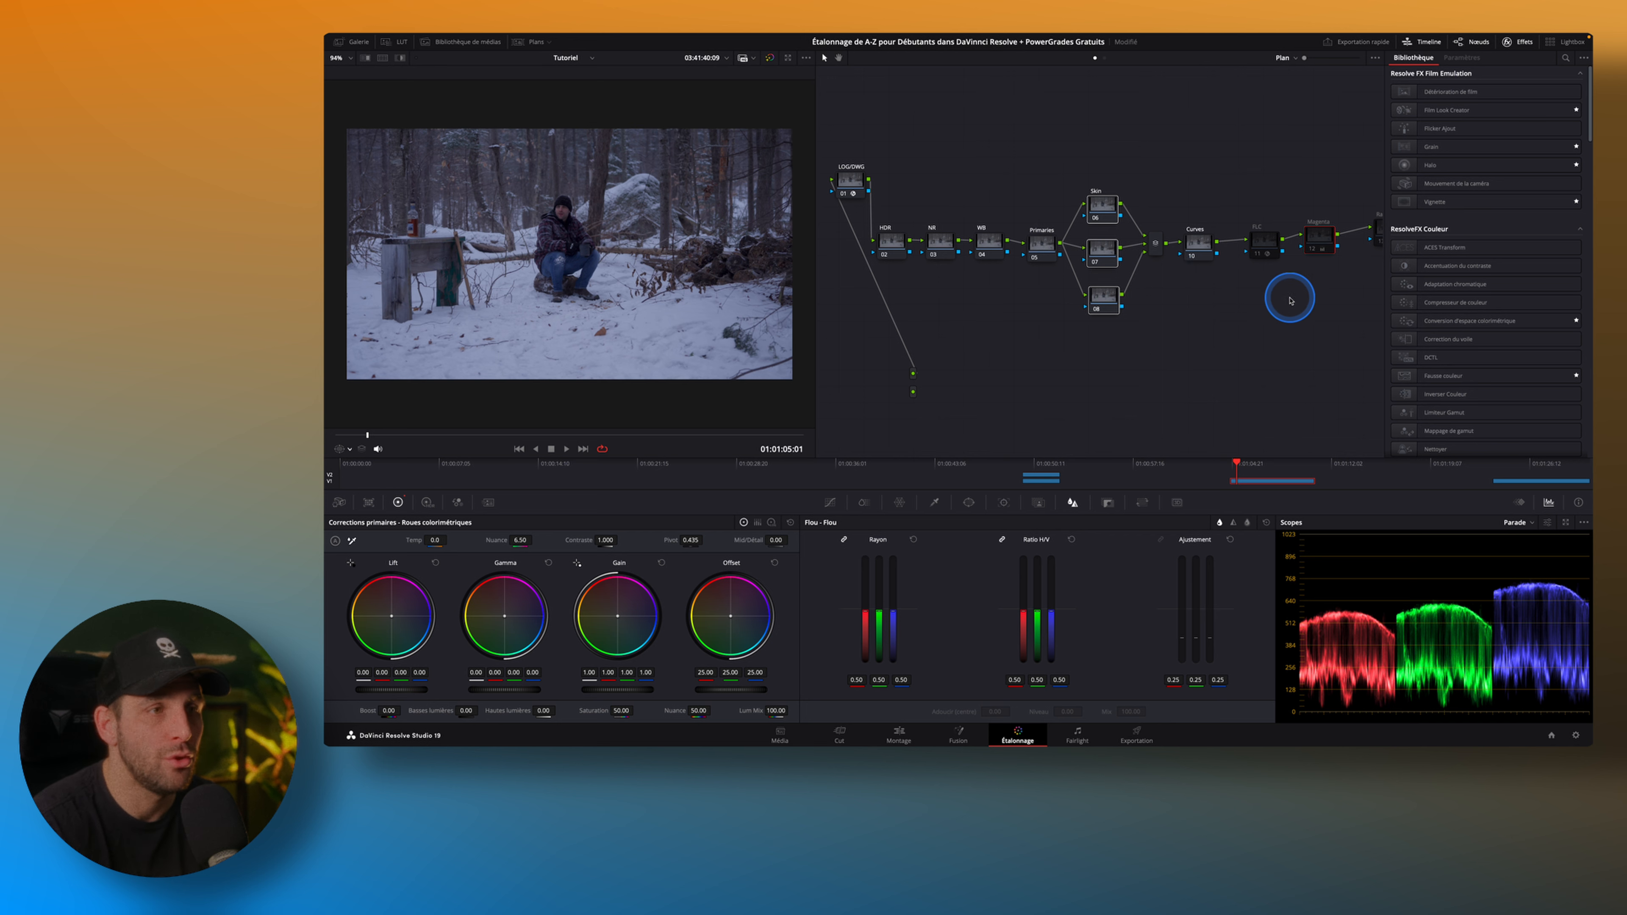
pyautogui.moveTo(1257, 280); pyautogui.dragTo(1163, 304)
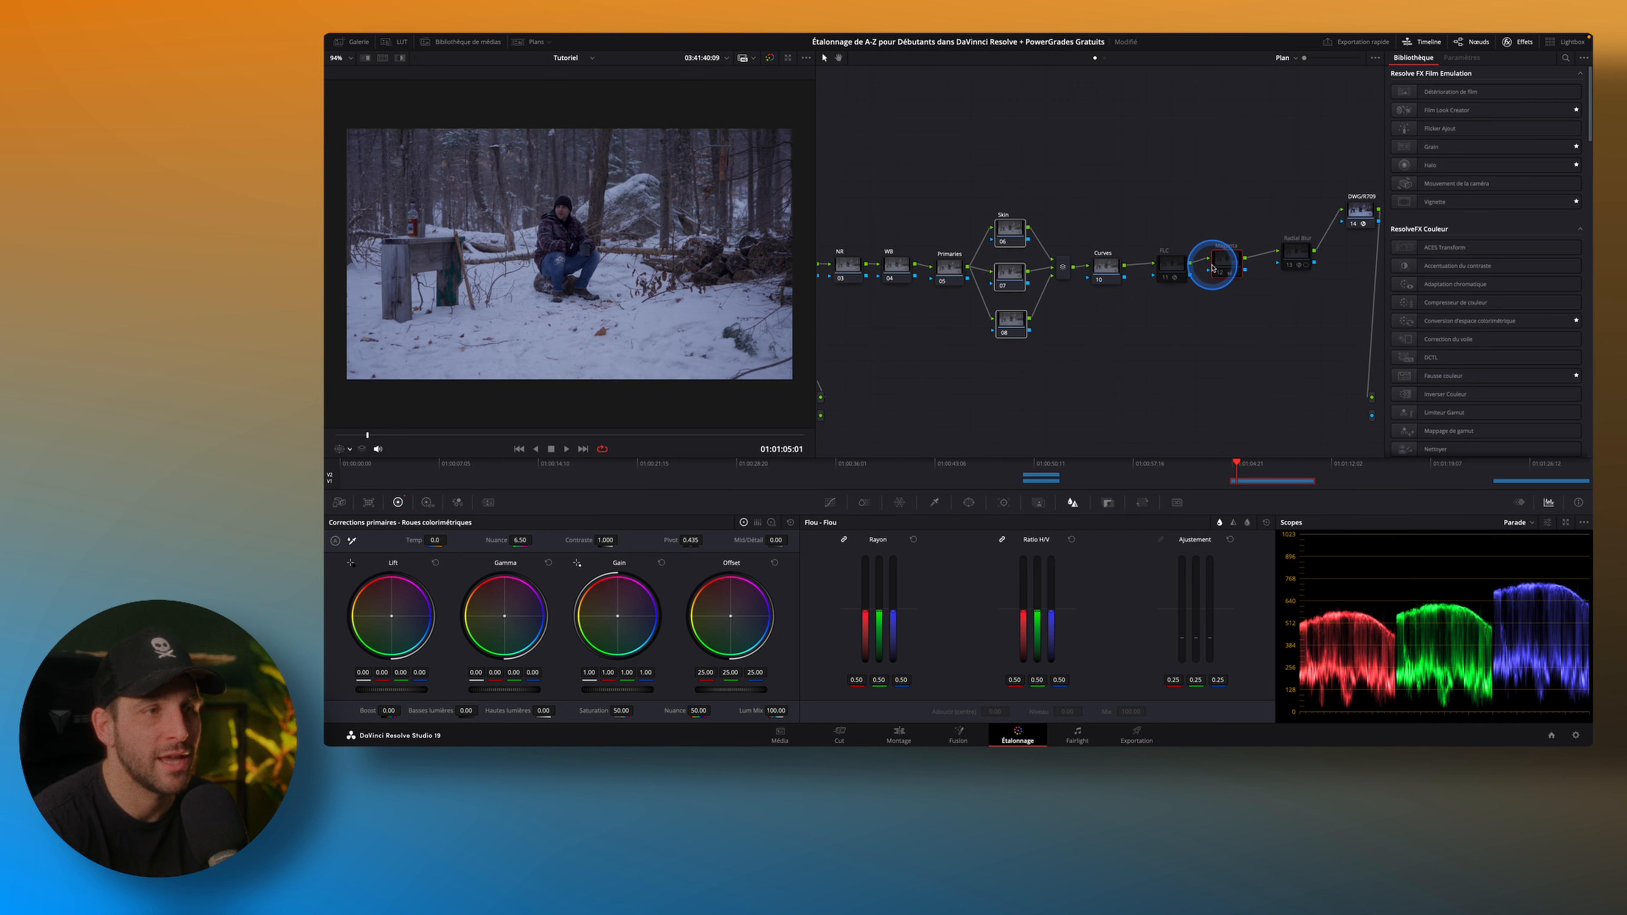
pyautogui.moveTo(1206, 343); pyautogui.dragTo(1341, 342)
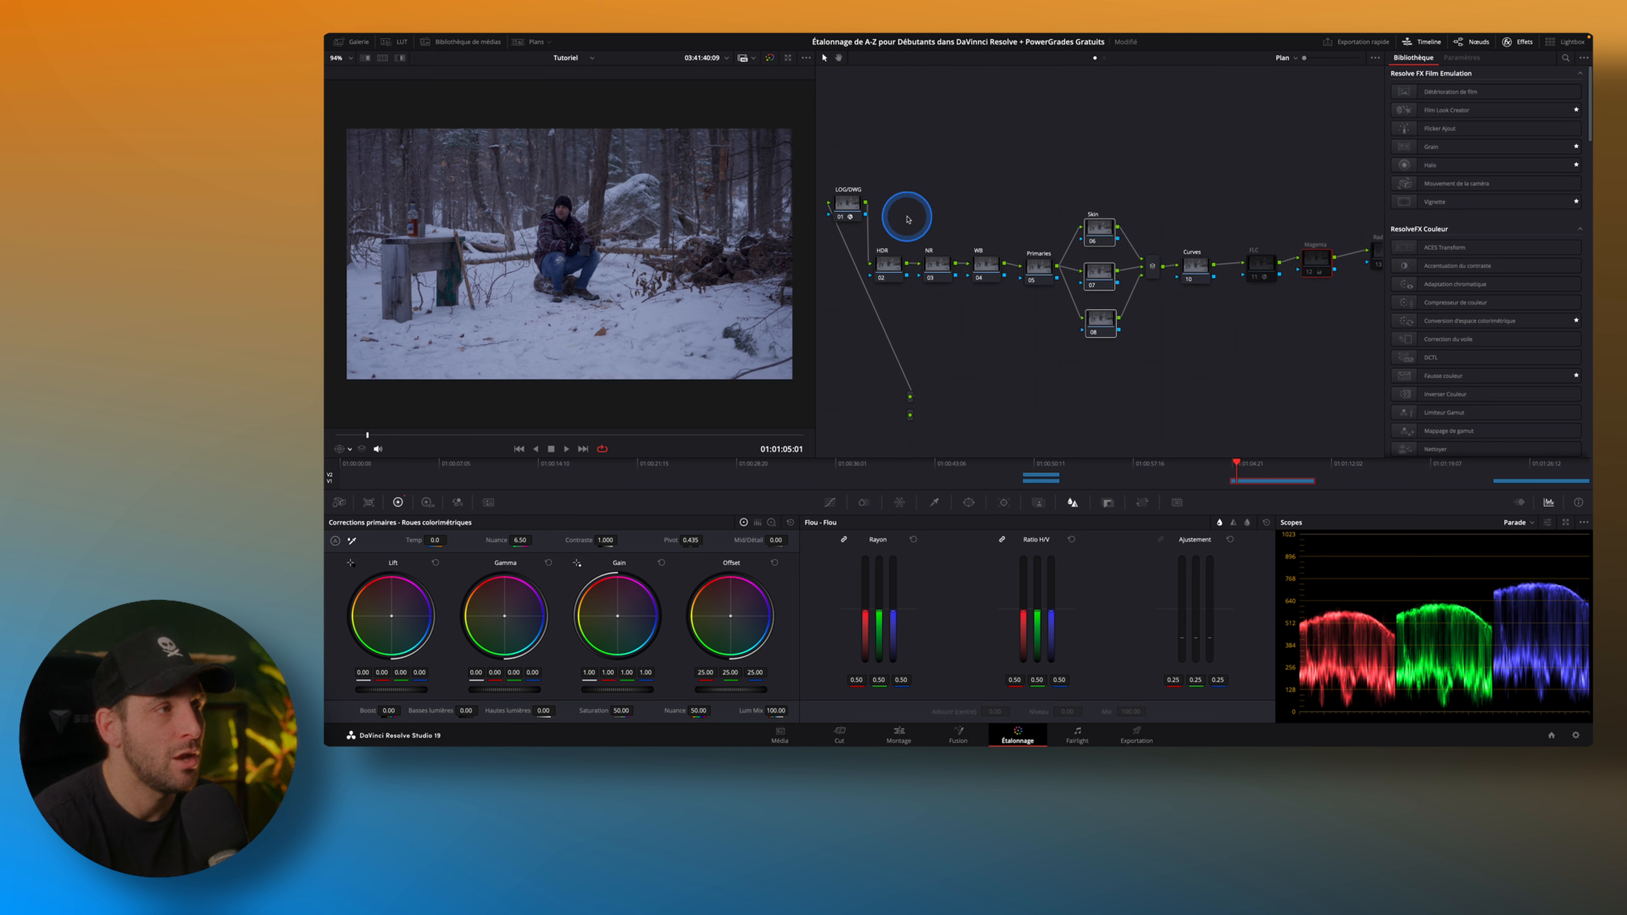
pyautogui.click(856, 209)
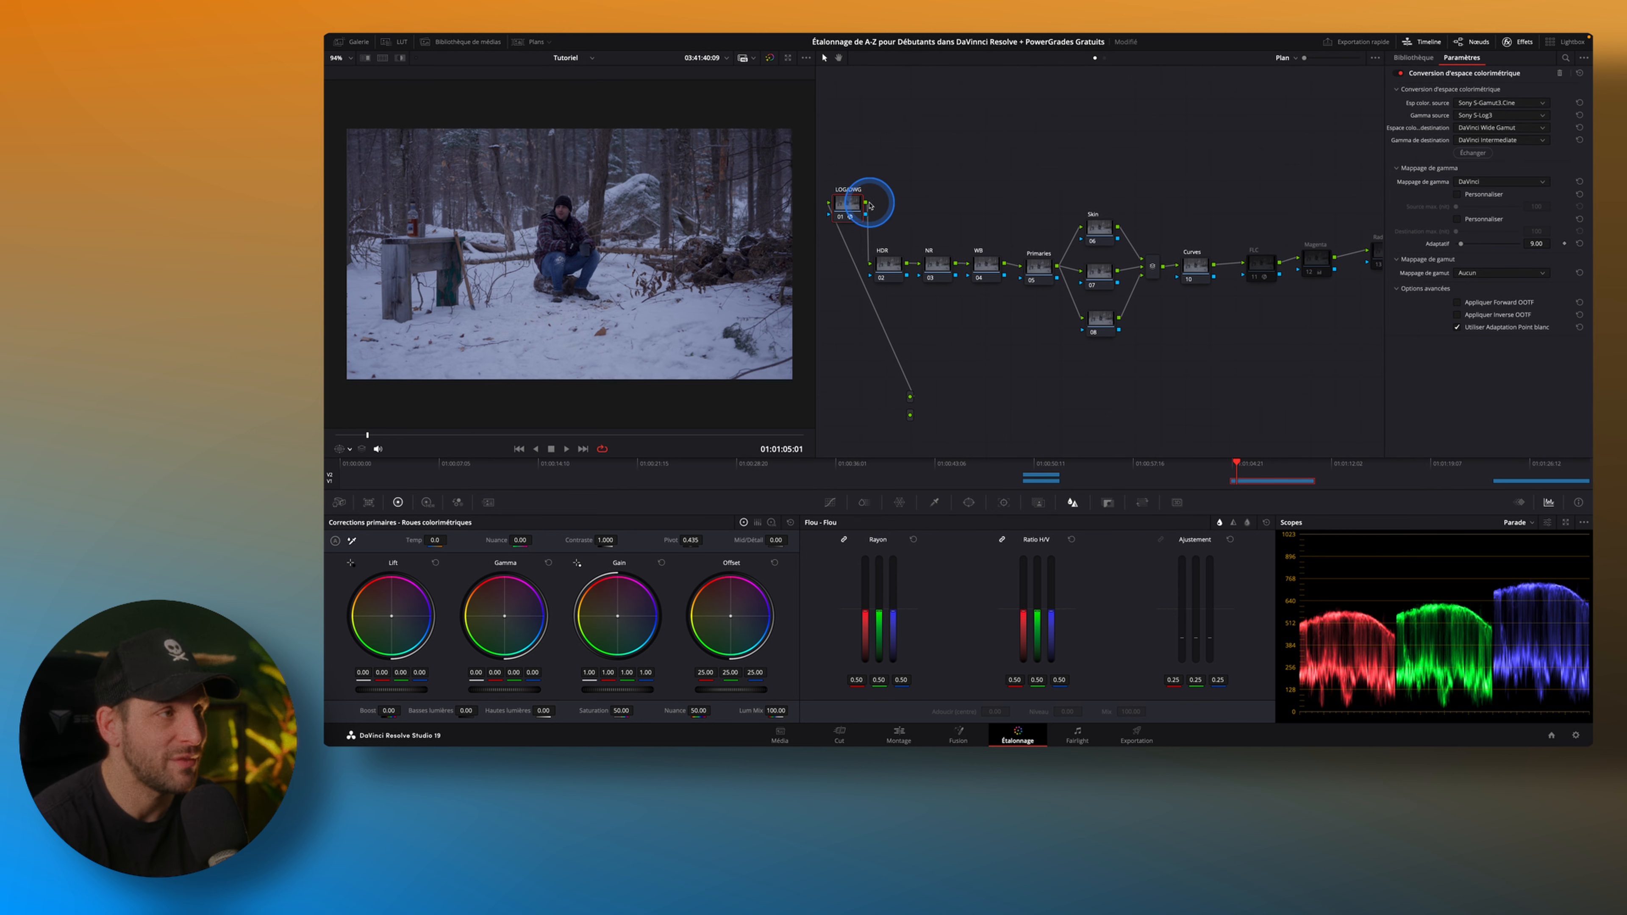
pyautogui.moveTo(1337, 213); pyautogui.dragTo(1229, 217)
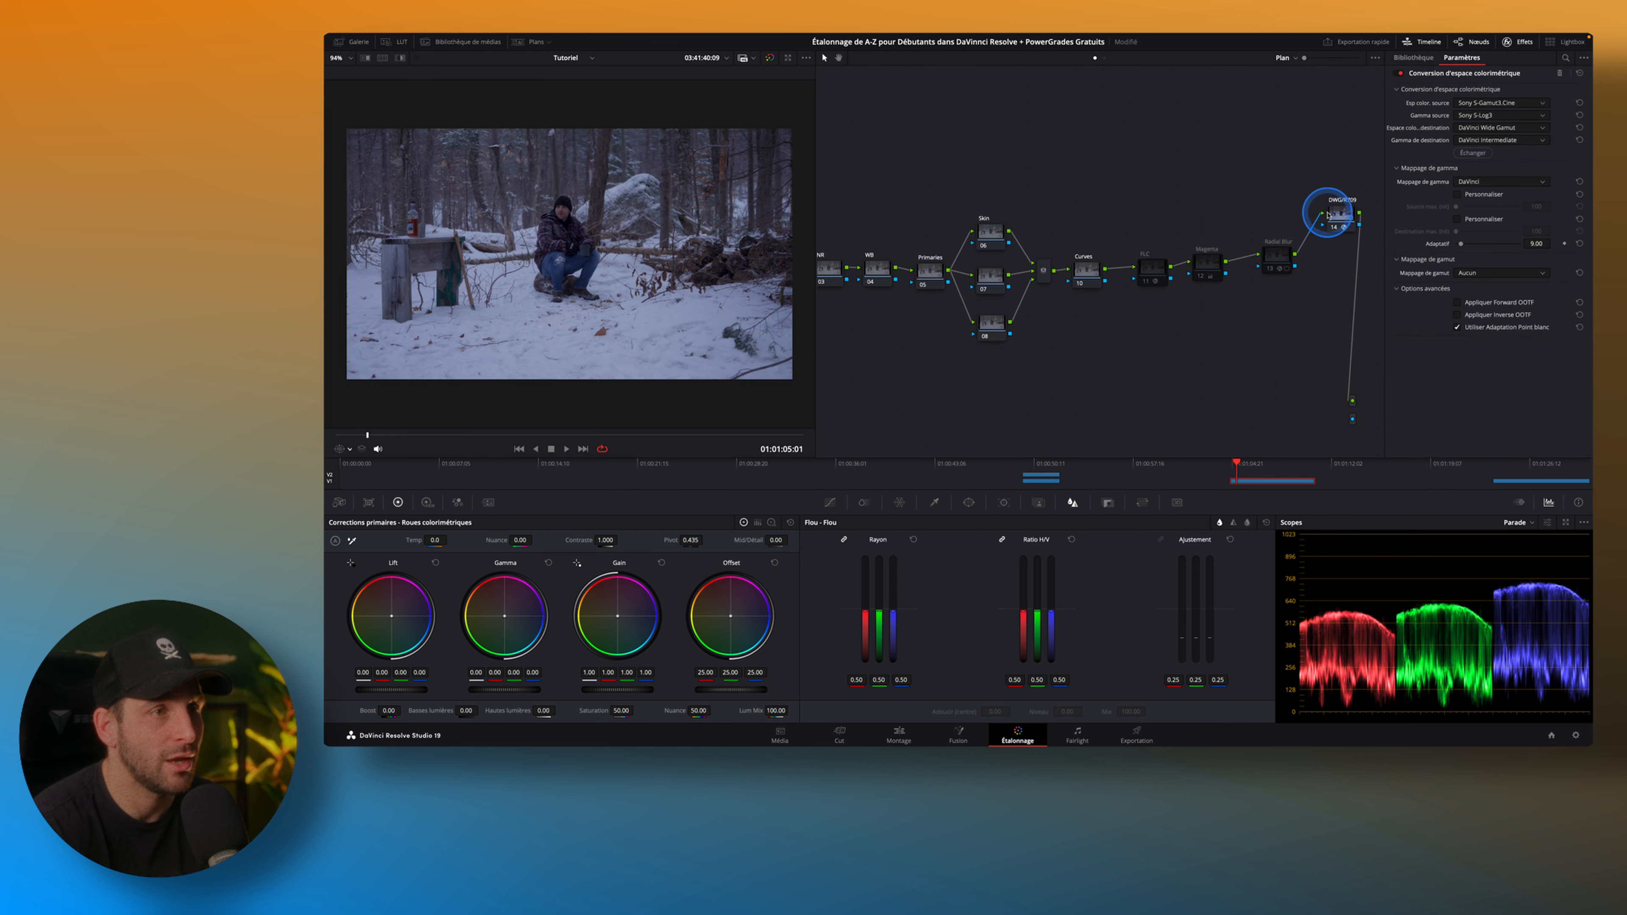
pyautogui.moveTo(1024, 189); pyautogui.dragTo(1126, 189)
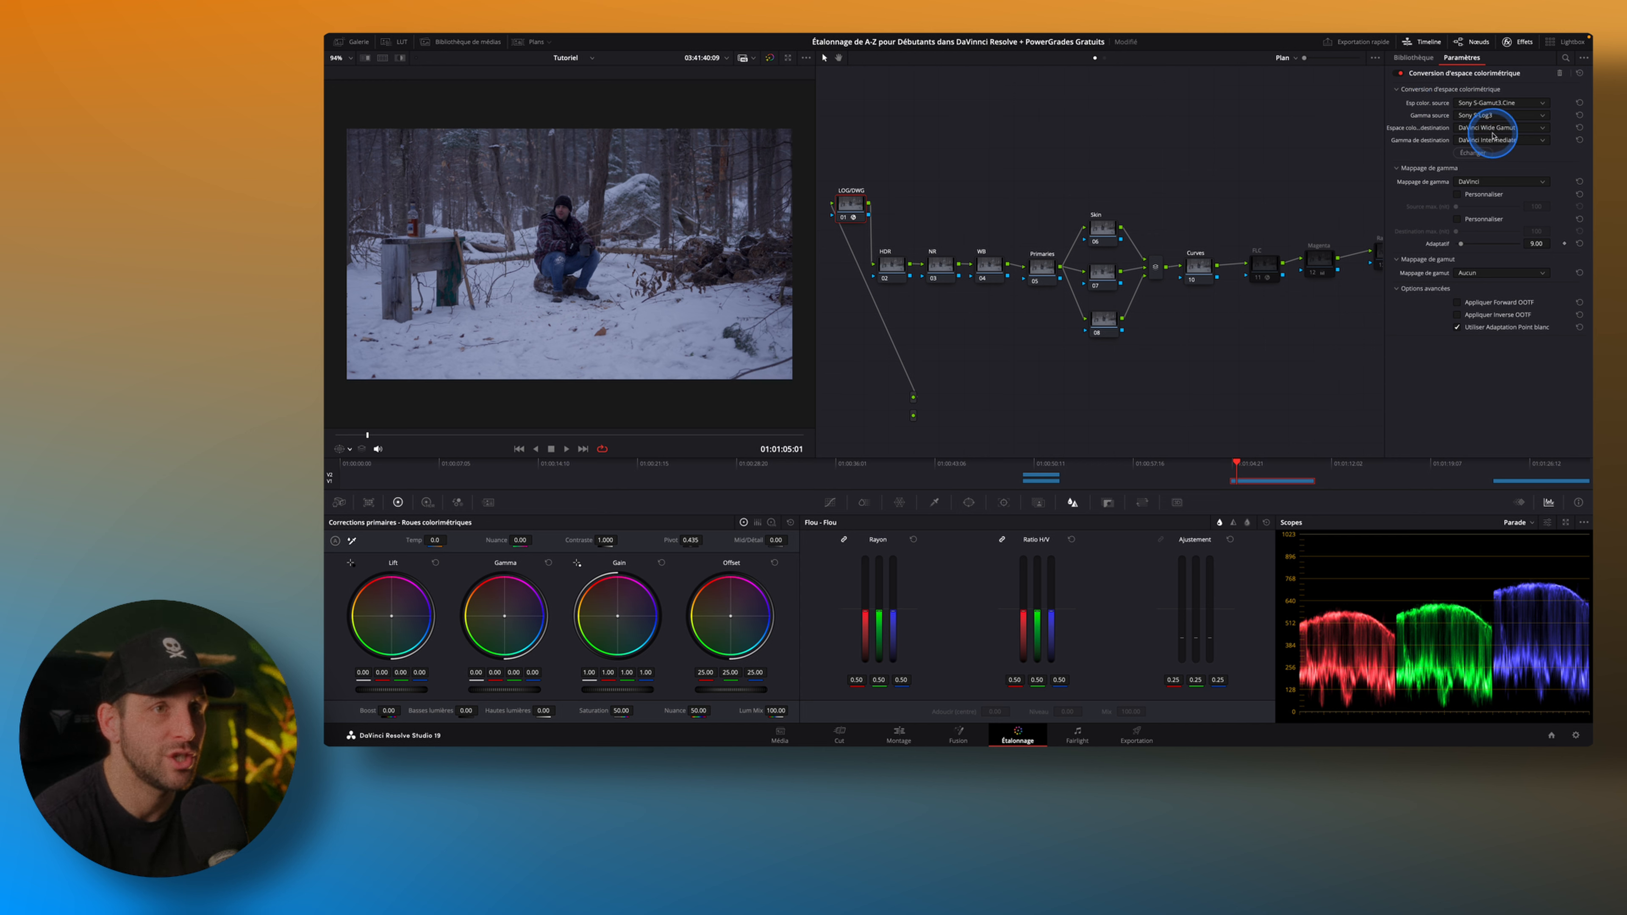
pyautogui.hscroll(4, 1326, 327)
pyautogui.click(1340, 178)
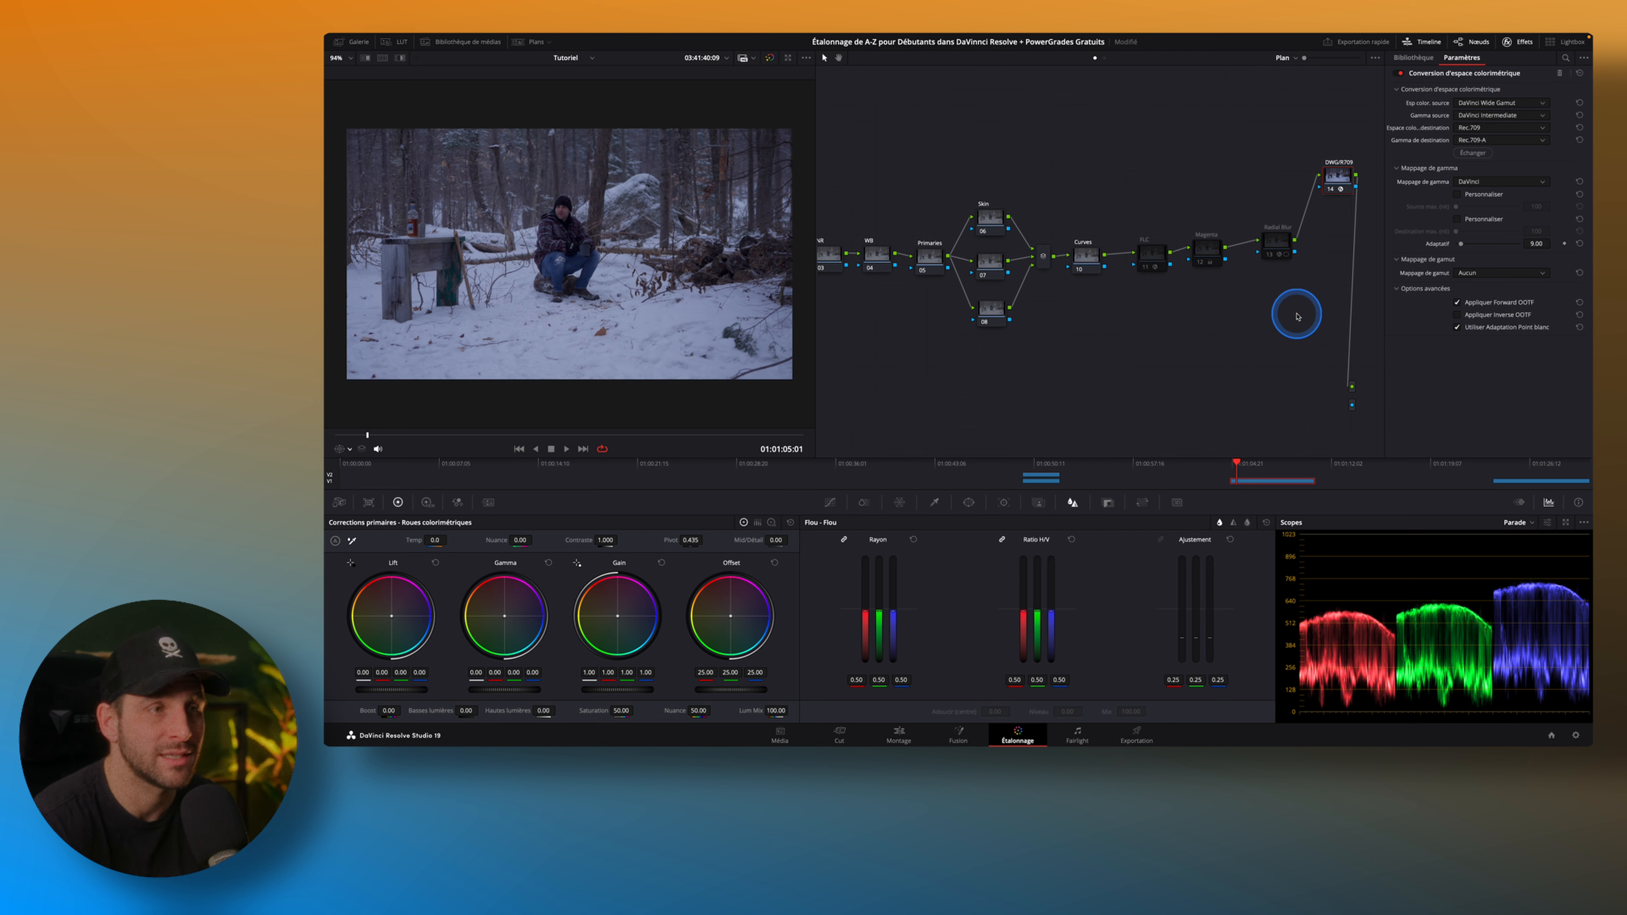
pyautogui.hscroll(-2, 1199, 364)
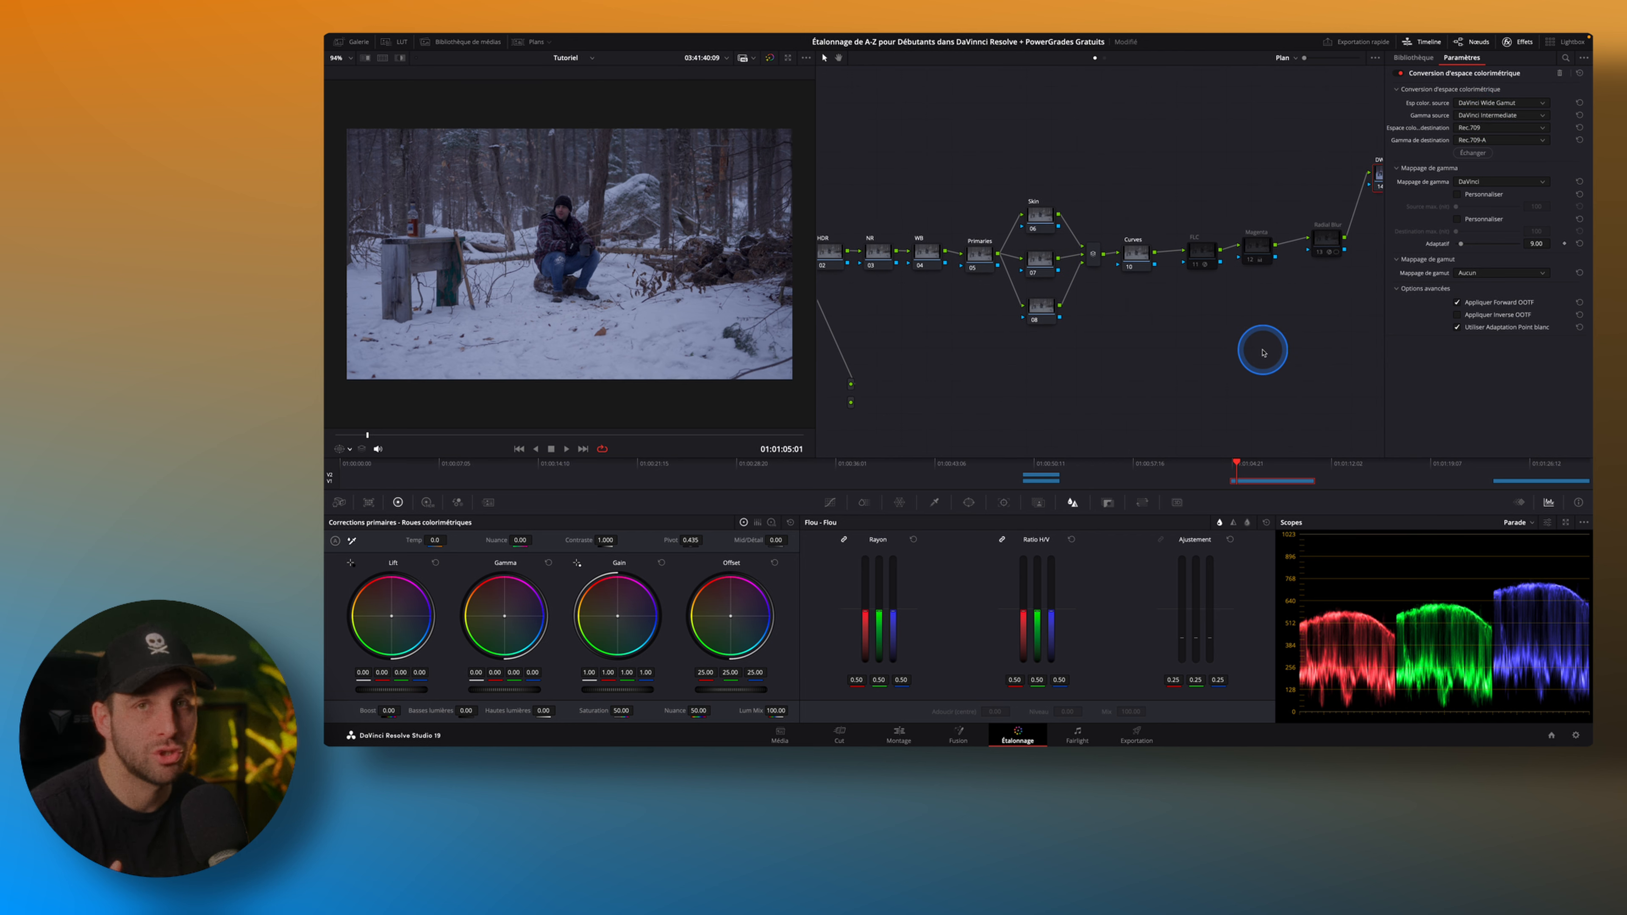
pyautogui.hscroll(-2, 1275, 326)
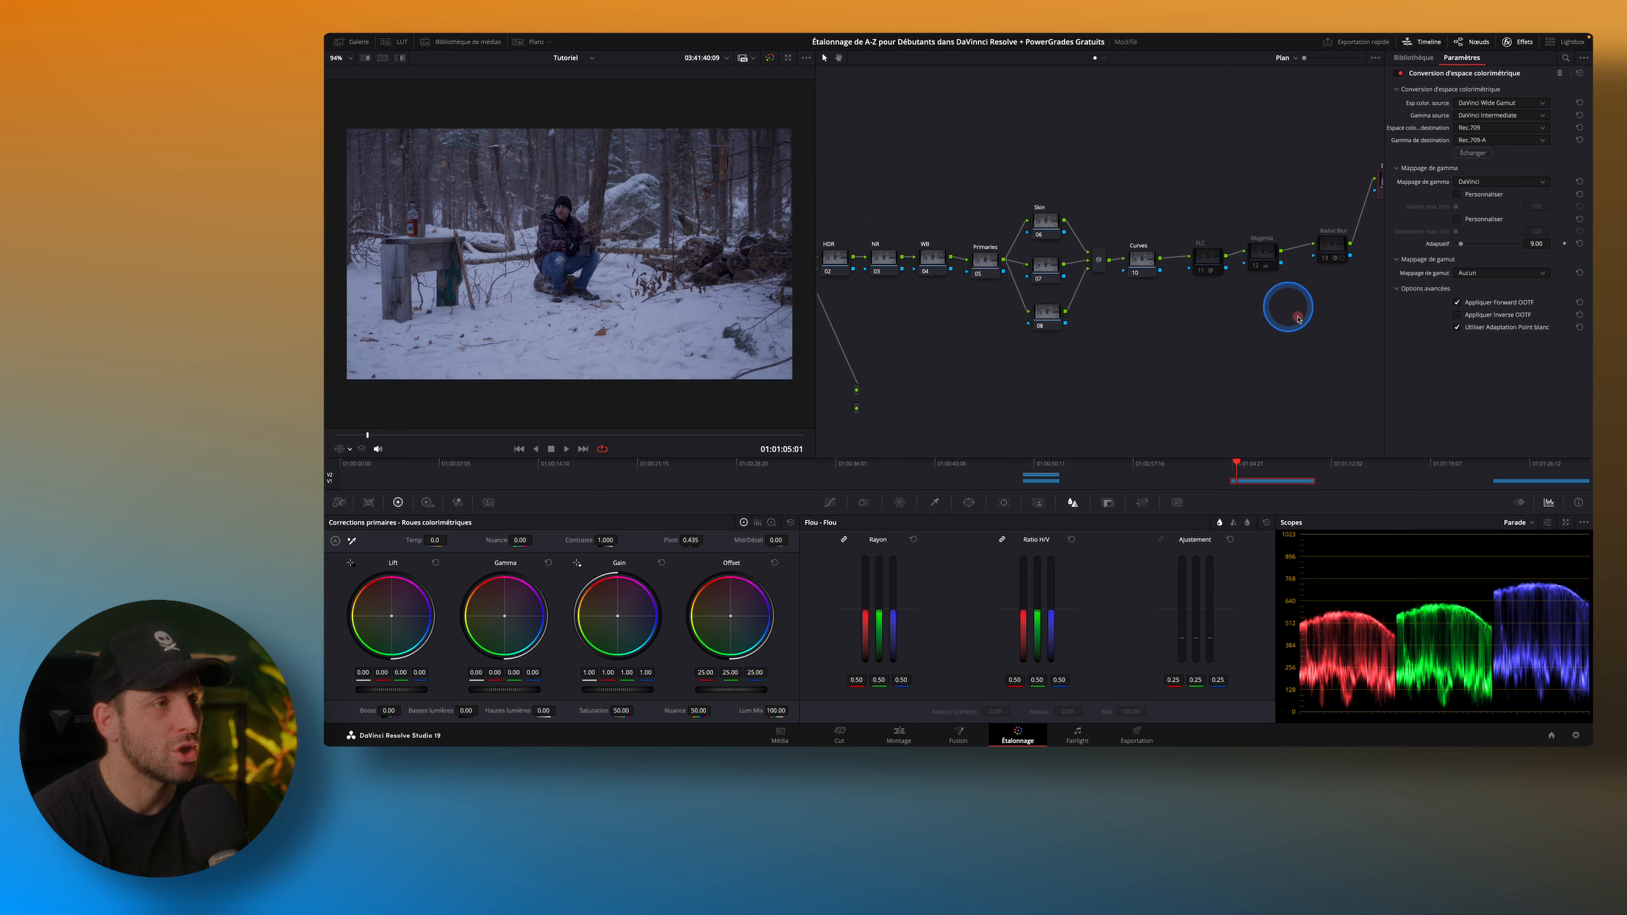
pyautogui.moveTo(860, 197); pyautogui.dragTo(1350, 363)
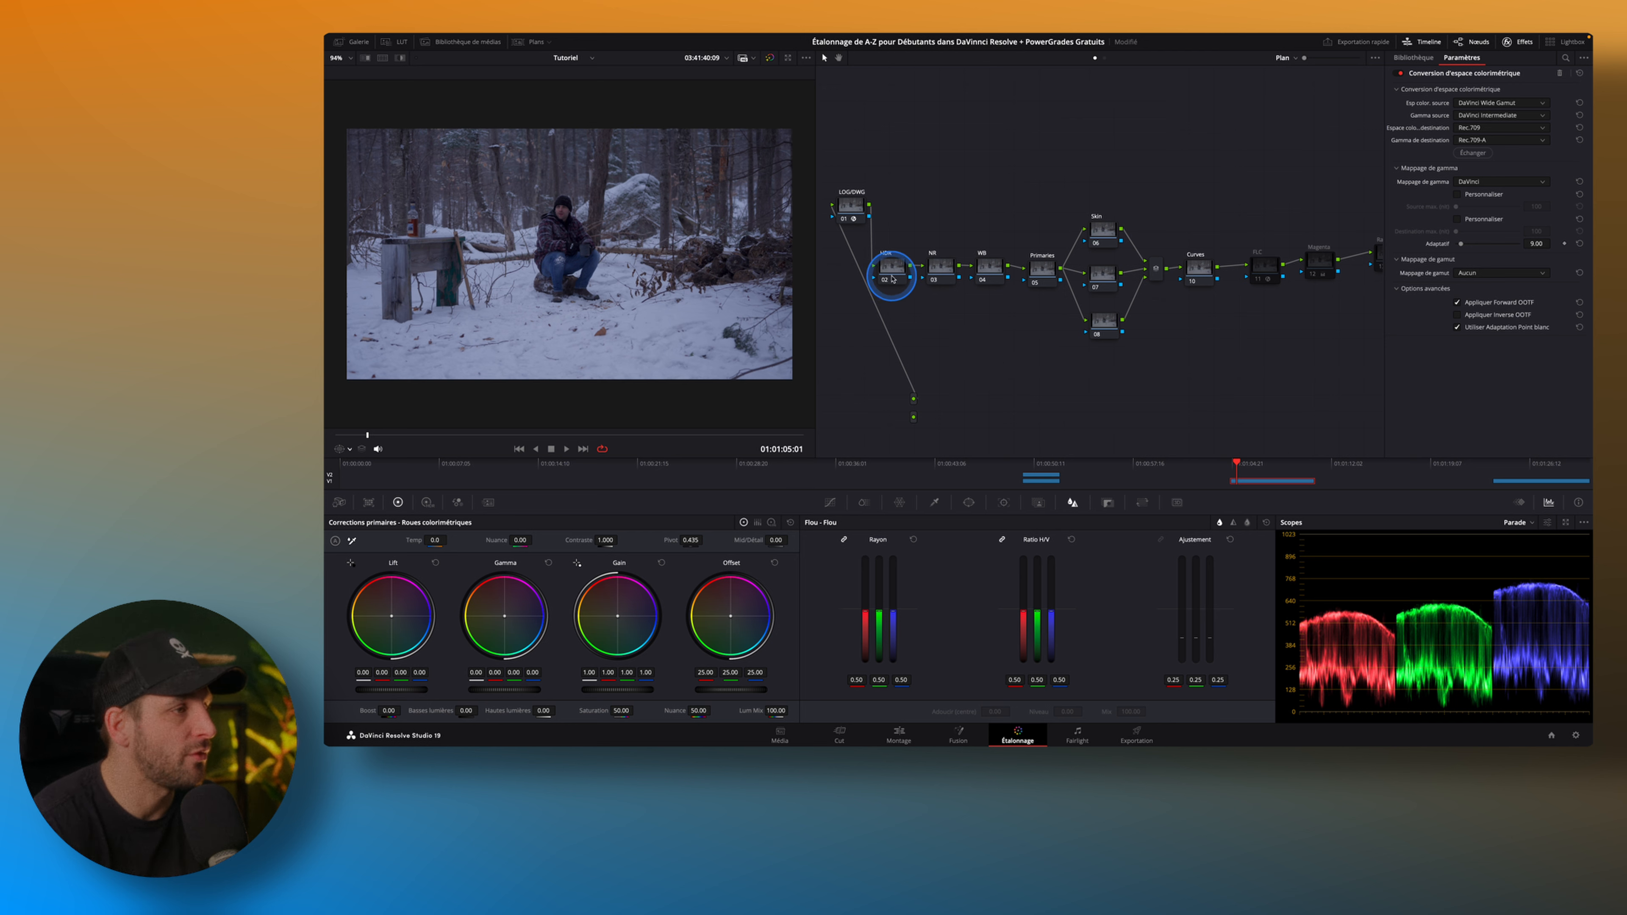
# On the HDR node, set the HDR wheels' Shadow exposure to 0.10 and Light exposure to -0.05.
pyautogui.click(892, 279)
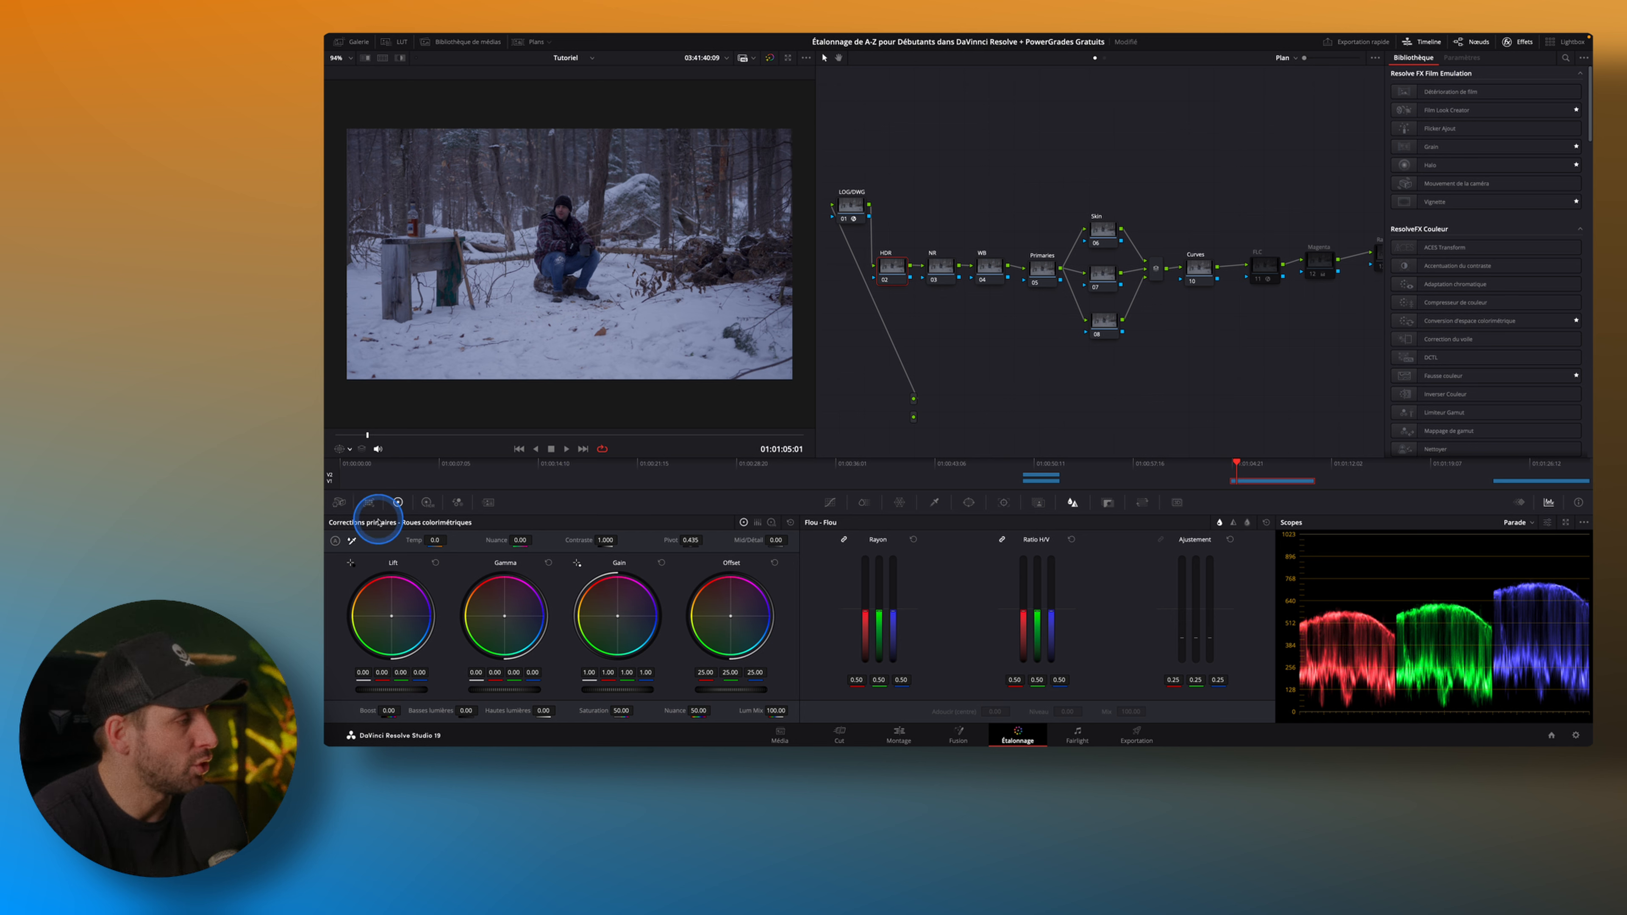
pyautogui.click(427, 502)
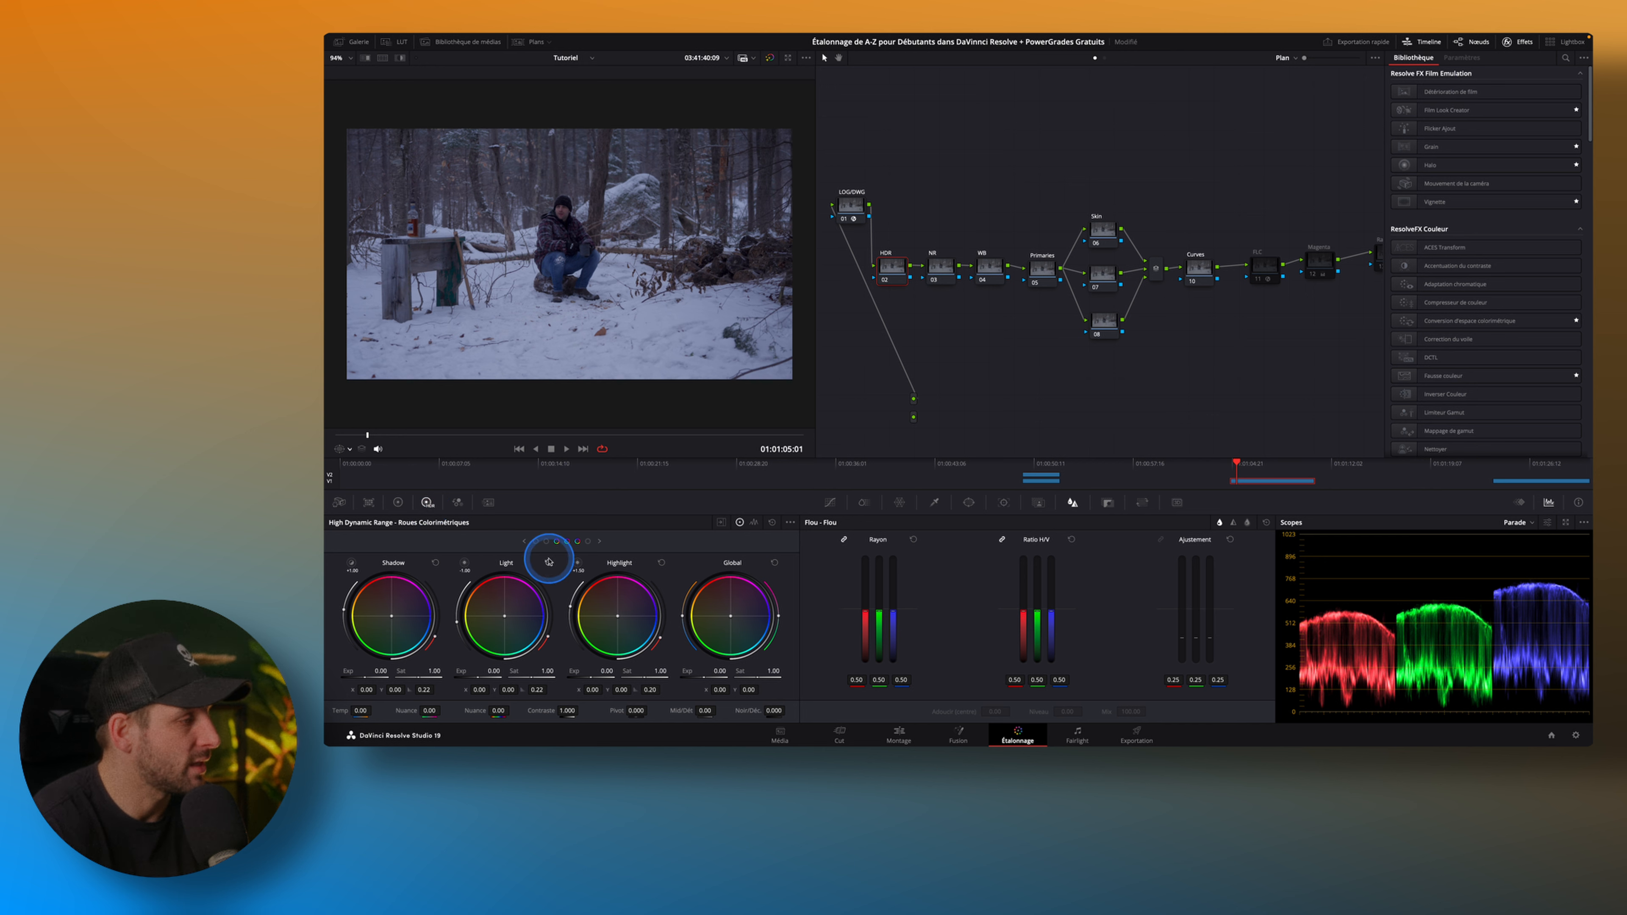
pyautogui.click(546, 541)
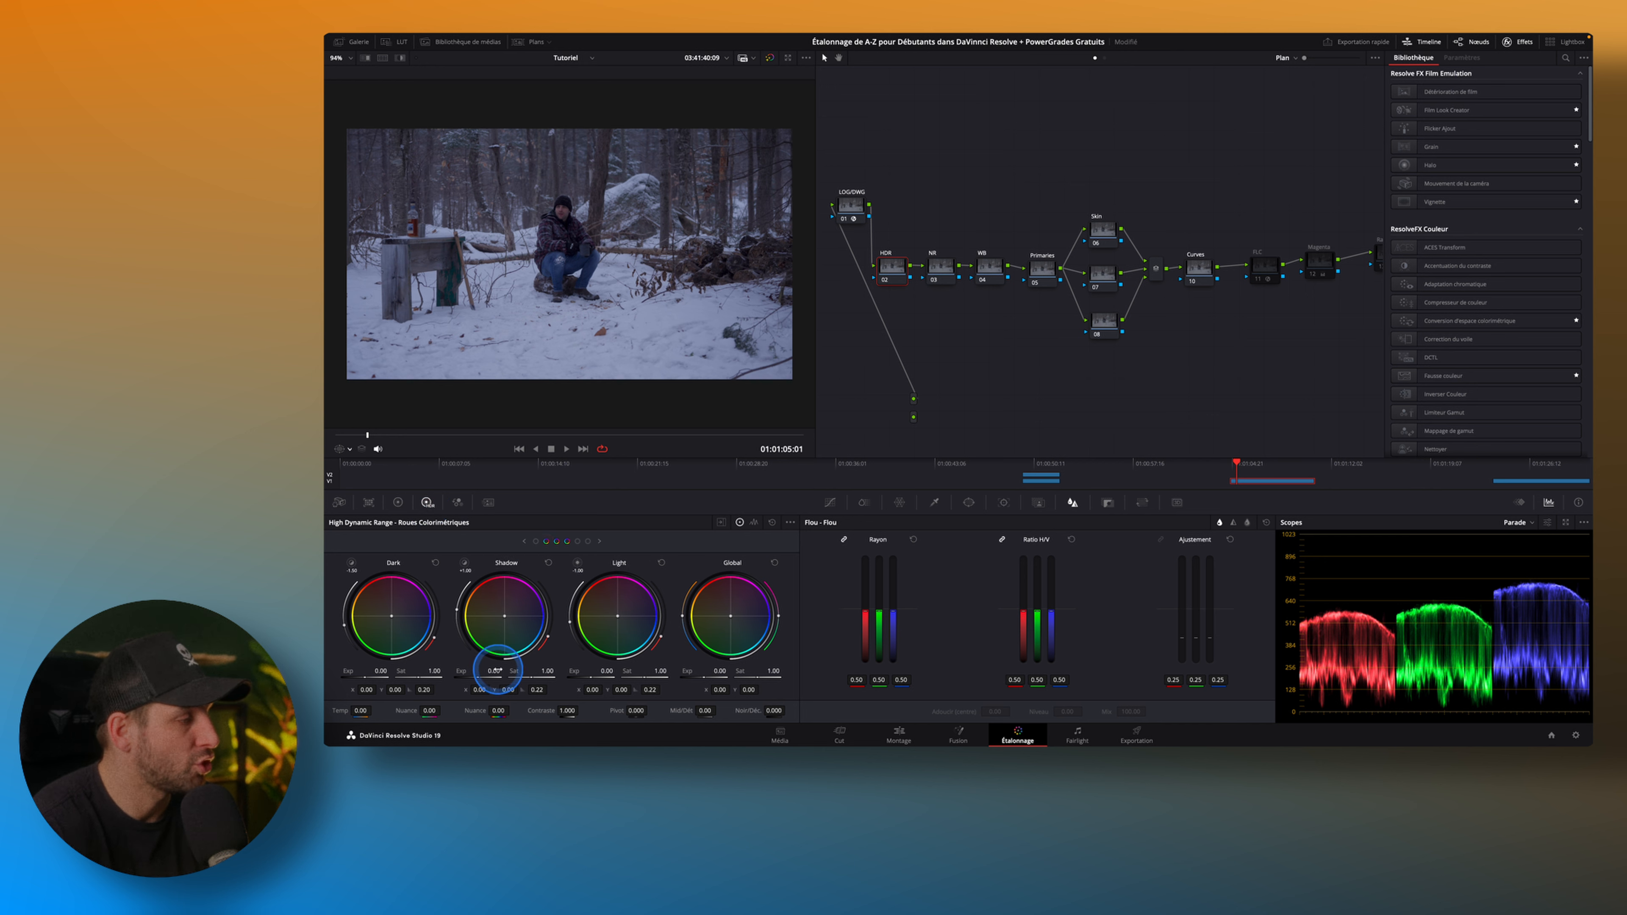
pyautogui.moveTo(494, 671)
pyautogui.mouseDown()
pyautogui.moveTo(528, 677)
pyautogui.moveTo(510, 677)
pyautogui.mouseUp()
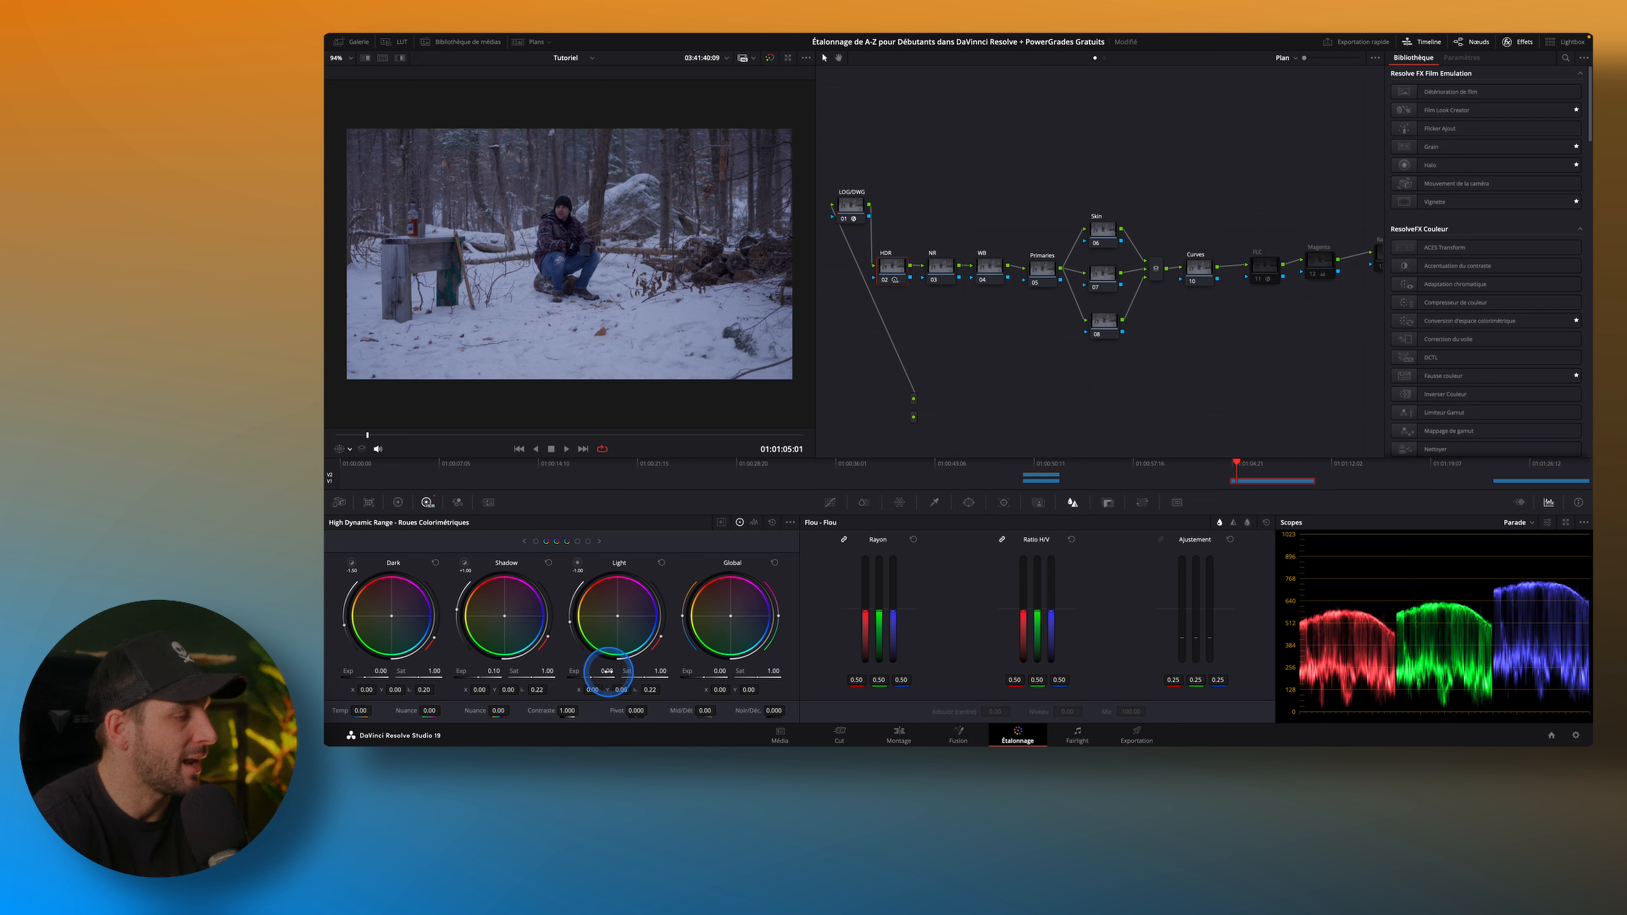
pyautogui.moveTo(606, 671); pyautogui.dragTo(600, 674)
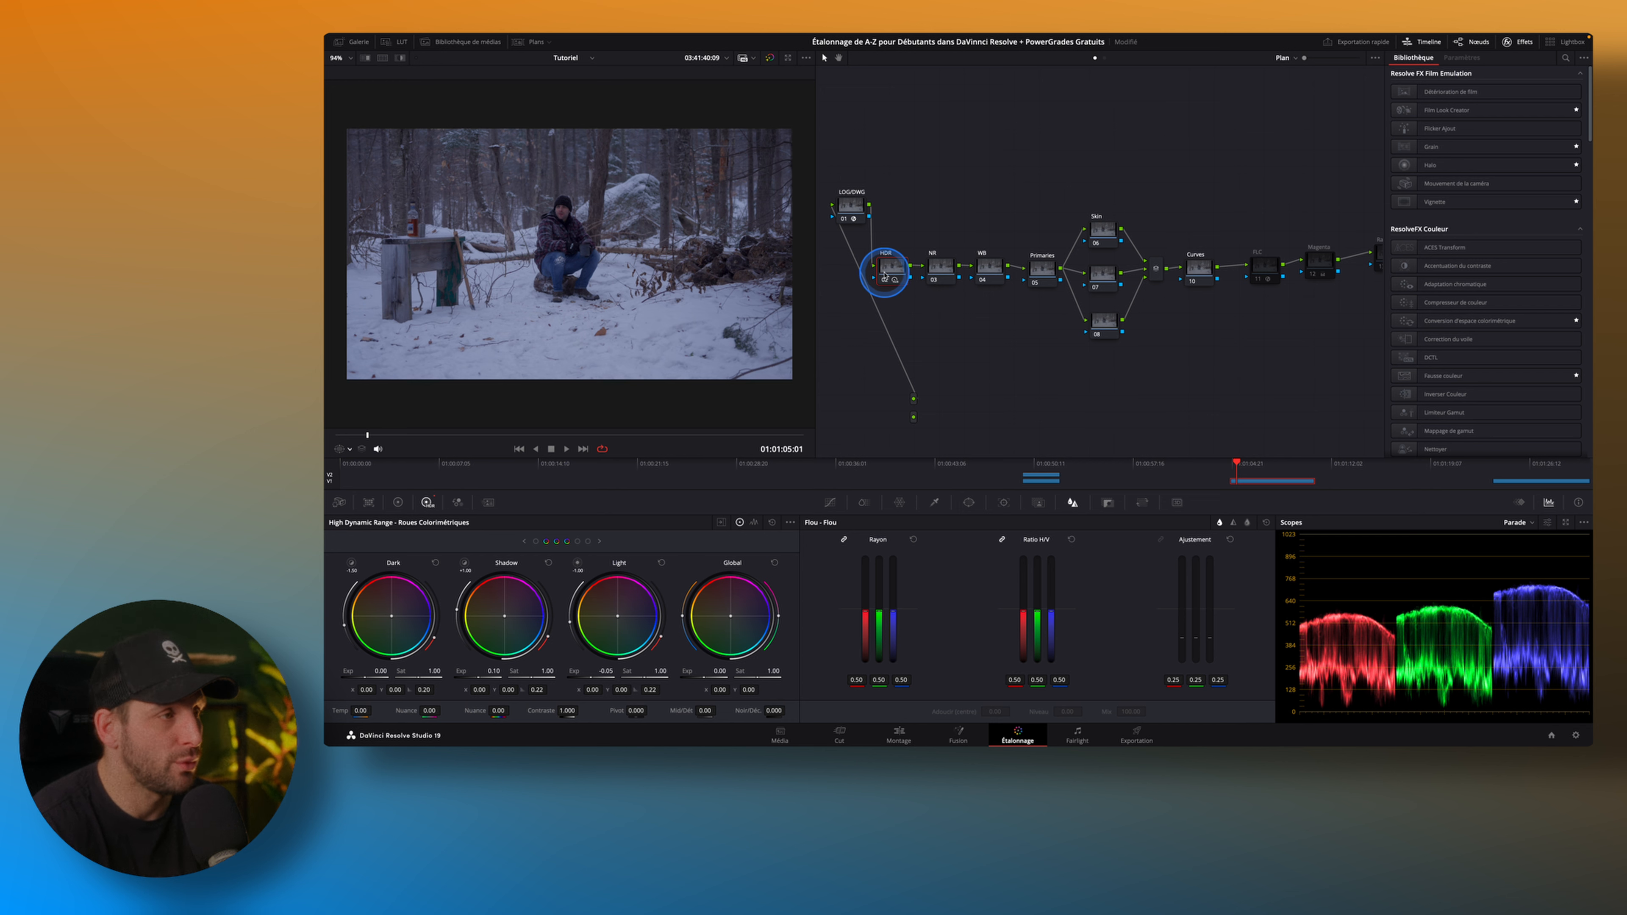
# Delete the NR noise reduction node and shift the WB node into the gap after HDR.
pyautogui.click(943, 272)
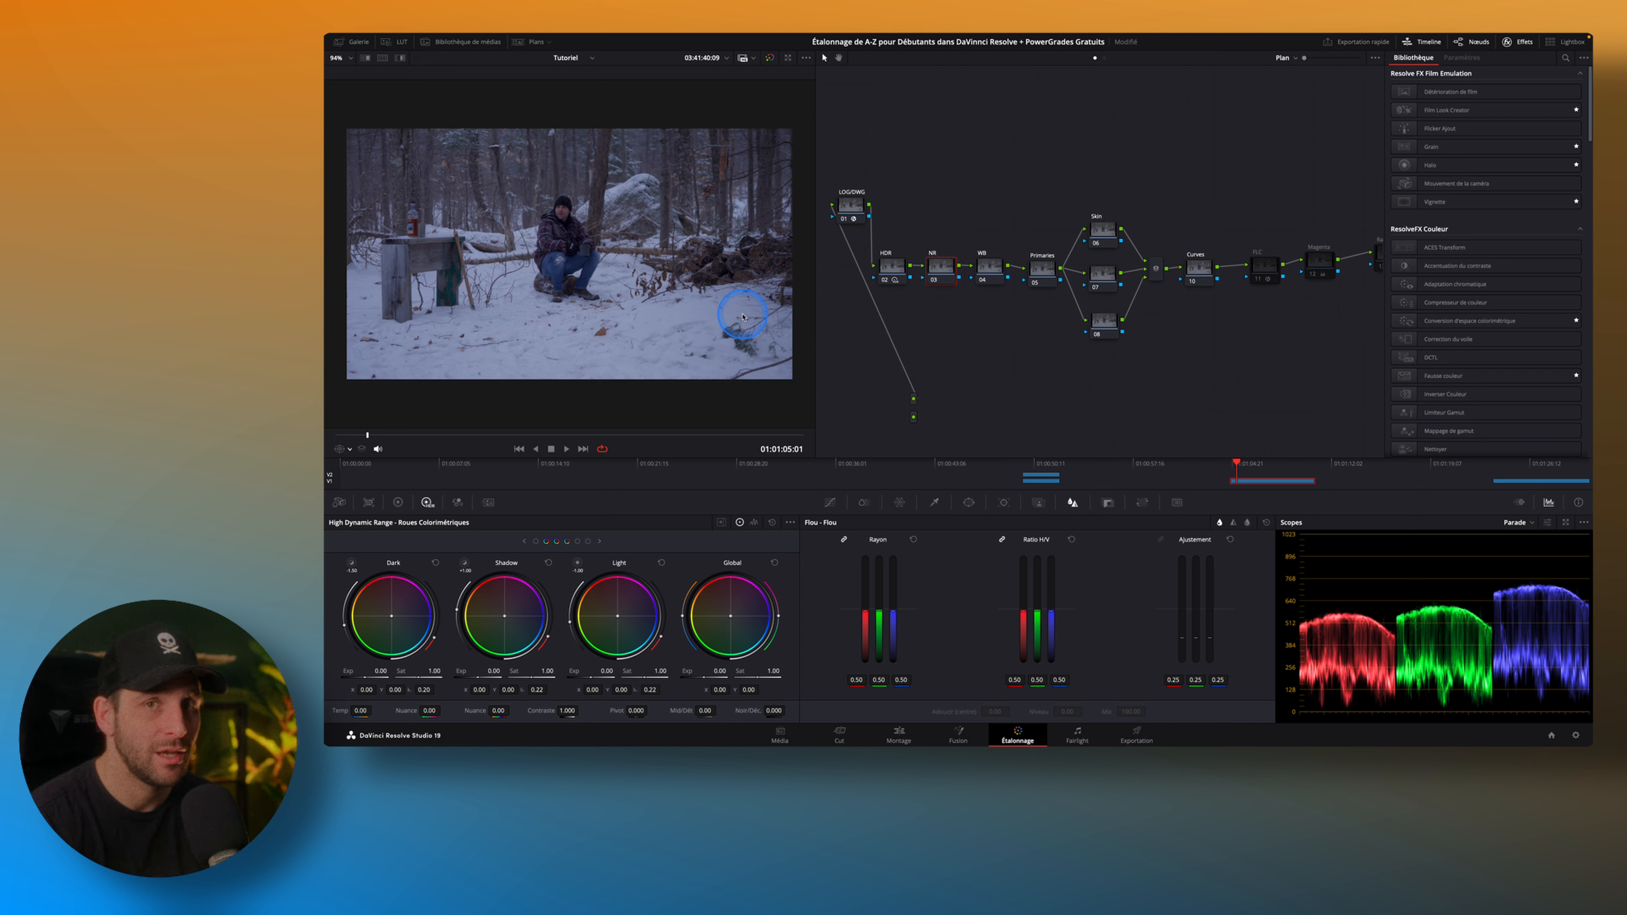
pyautogui.click(488, 502)
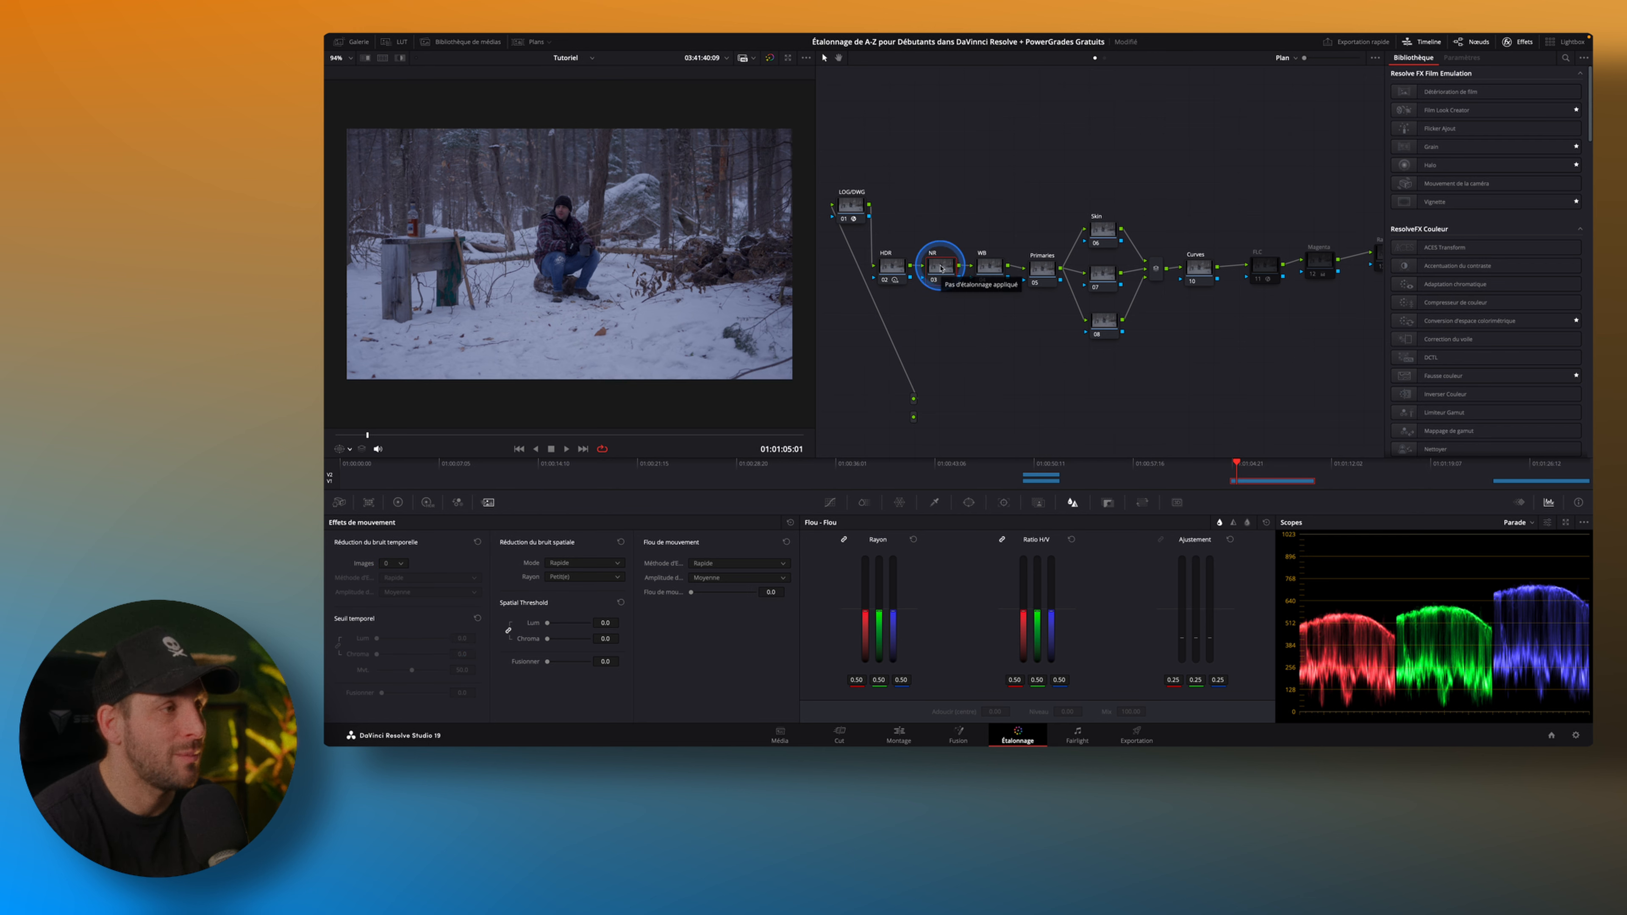
pyautogui.press('BackSpace')
pyautogui.moveTo(990, 269); pyautogui.dragTo(972, 272)
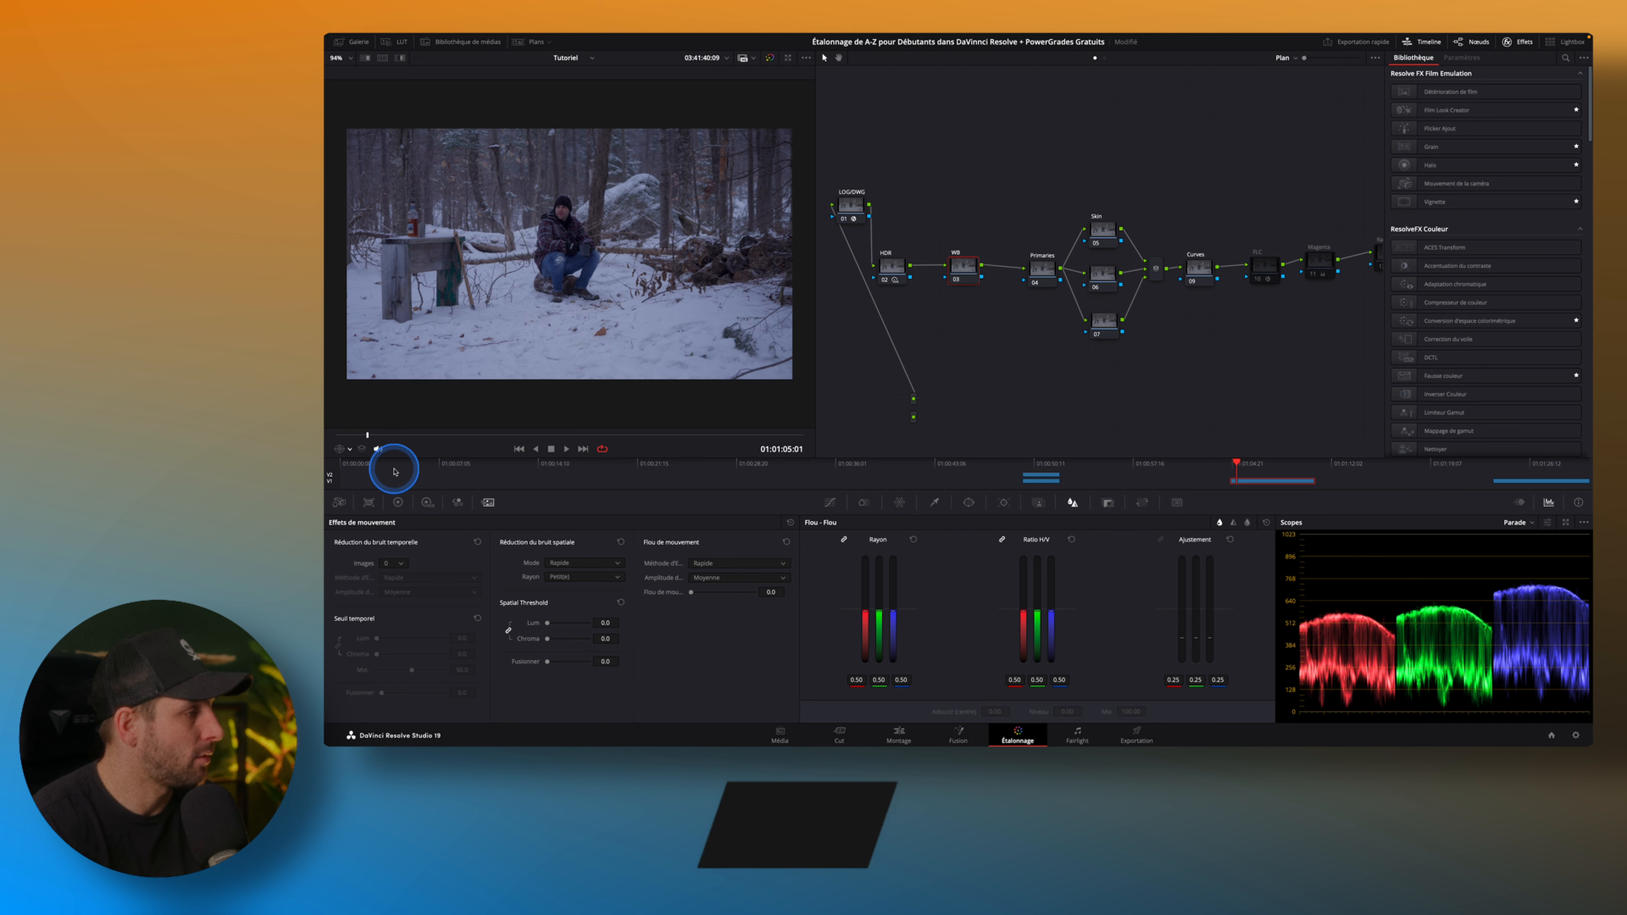
# Start picking a white balance reference on the snow for the WB node with the primary wheels' white balance picker.
pyautogui.click(397, 503)
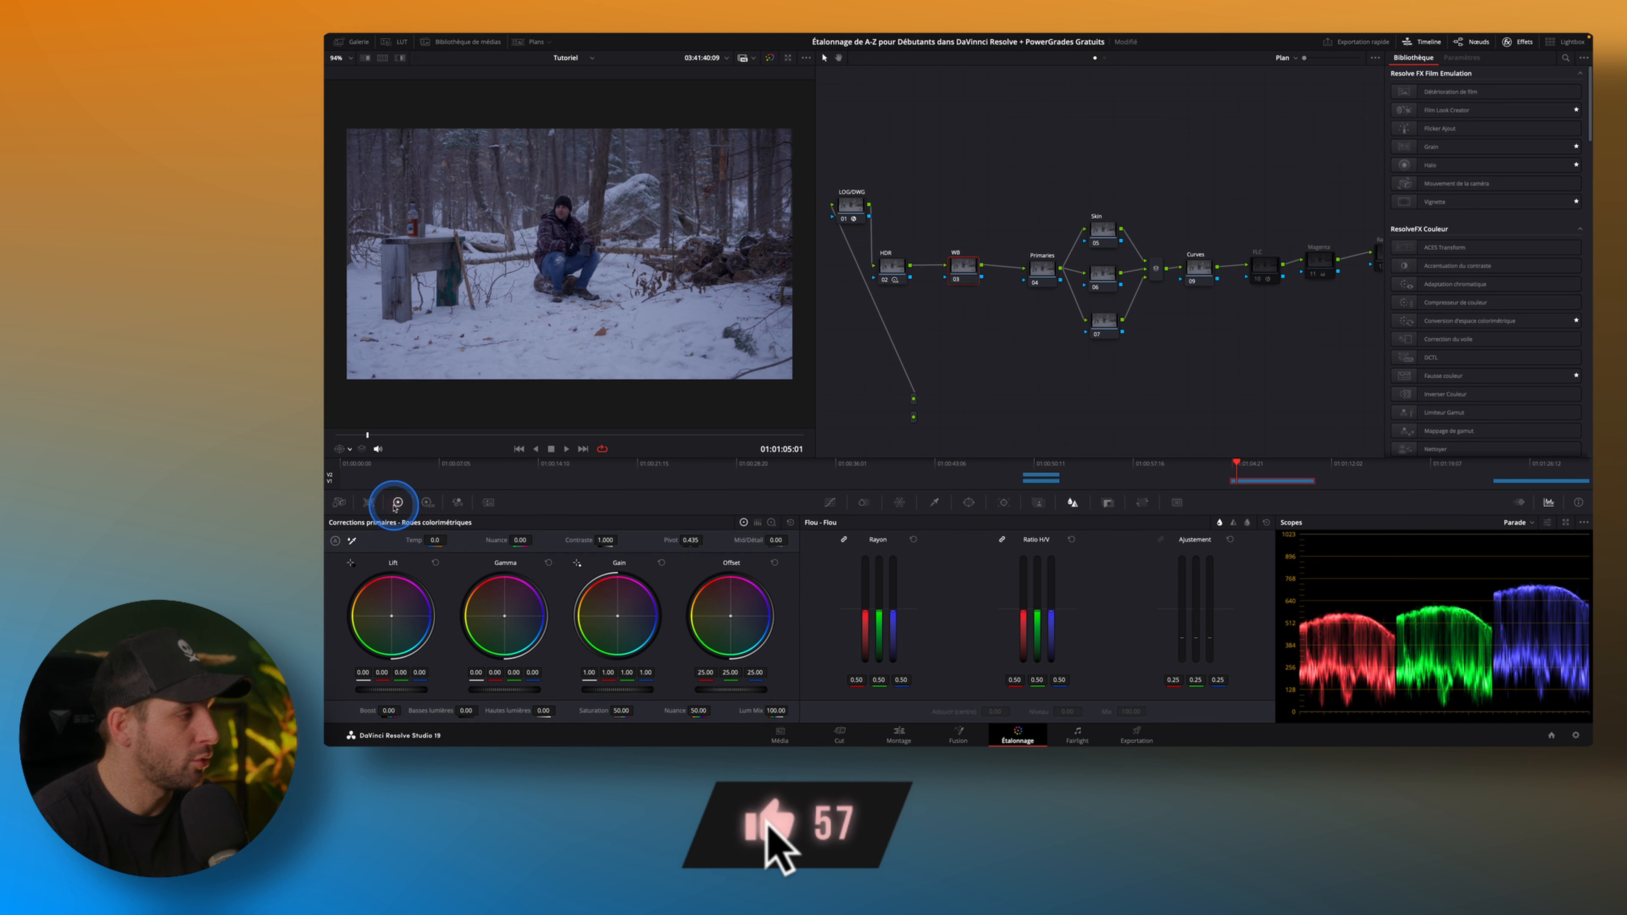
pyautogui.click(351, 541)
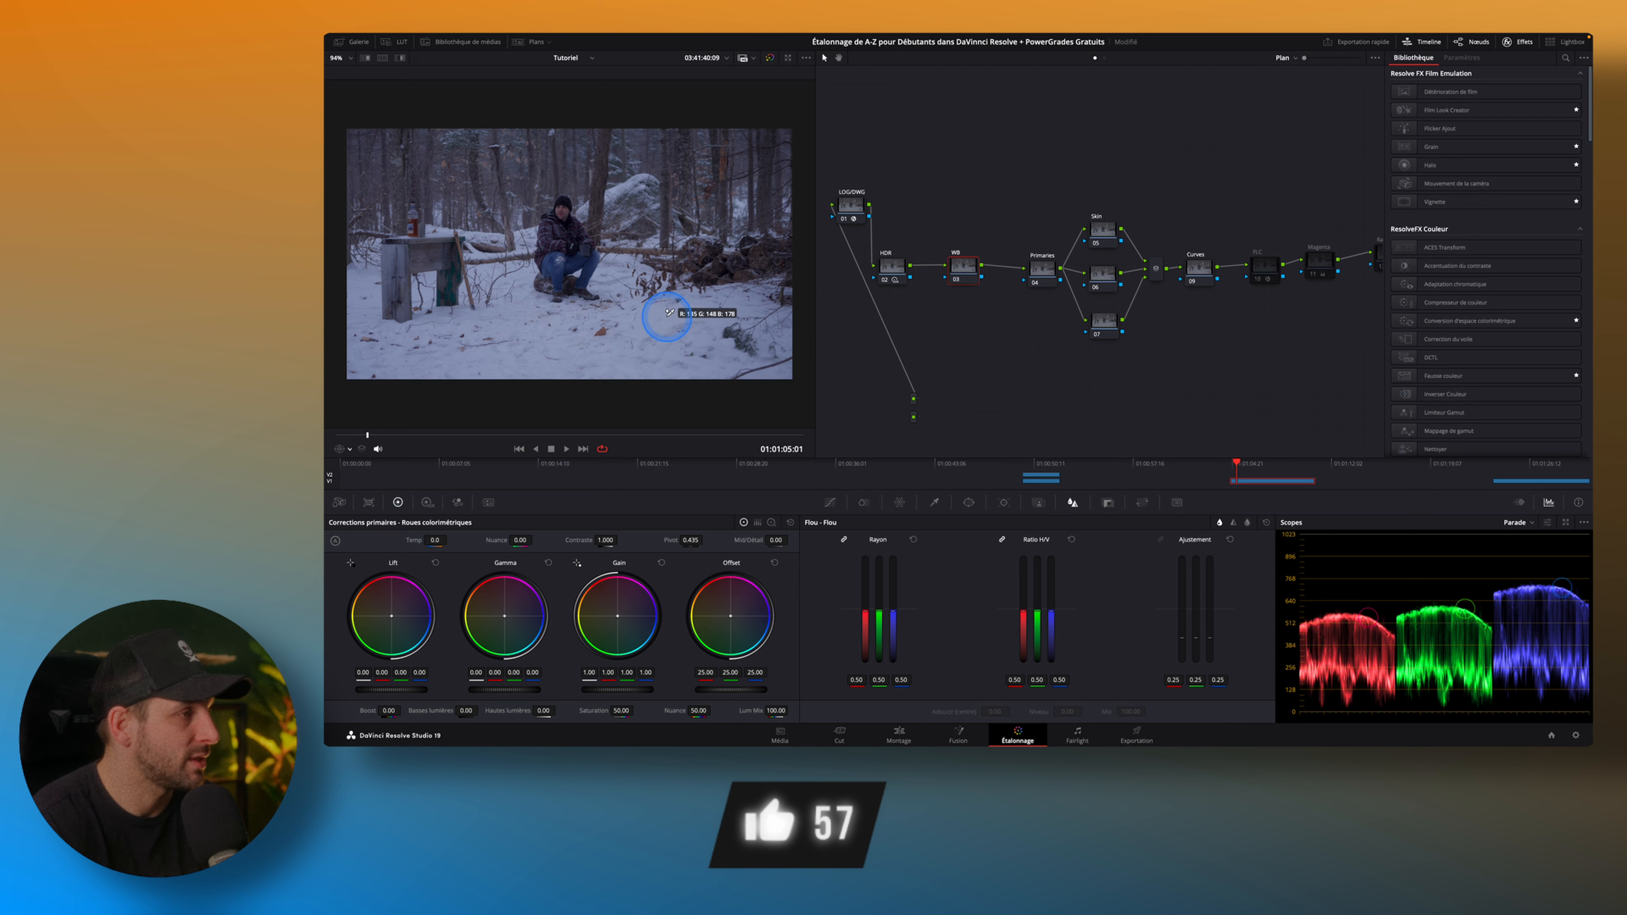
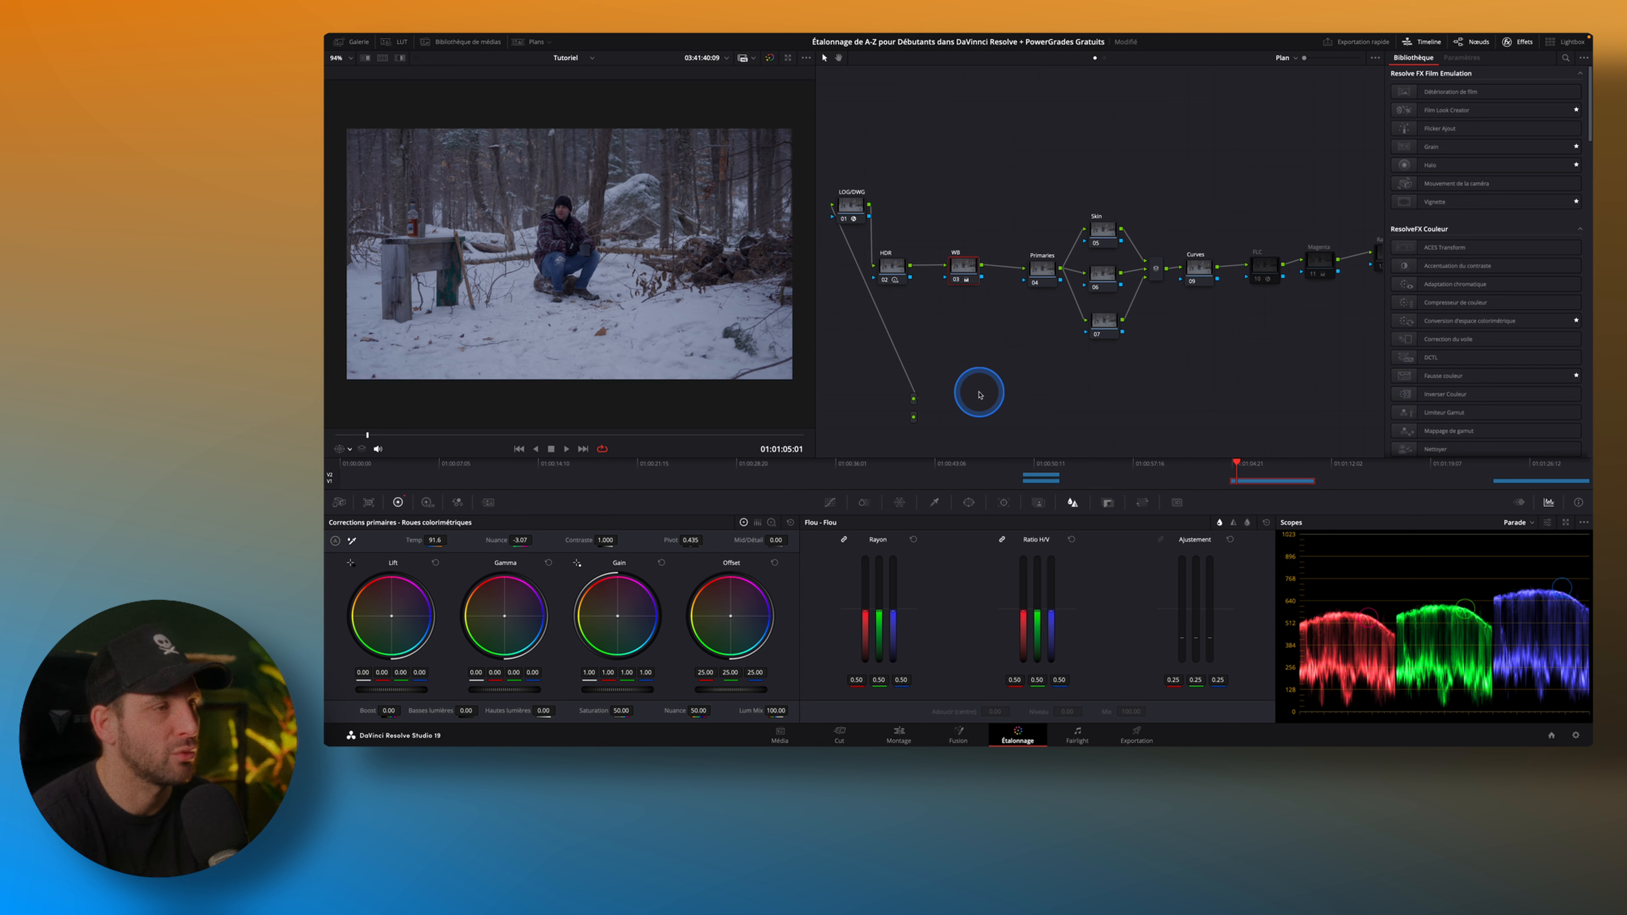
# Move the Primaries node slightly closer to the WB node and select the three parallel nodes after it.
pyautogui.moveTo(1043, 268); pyautogui.dragTo(1029, 267)
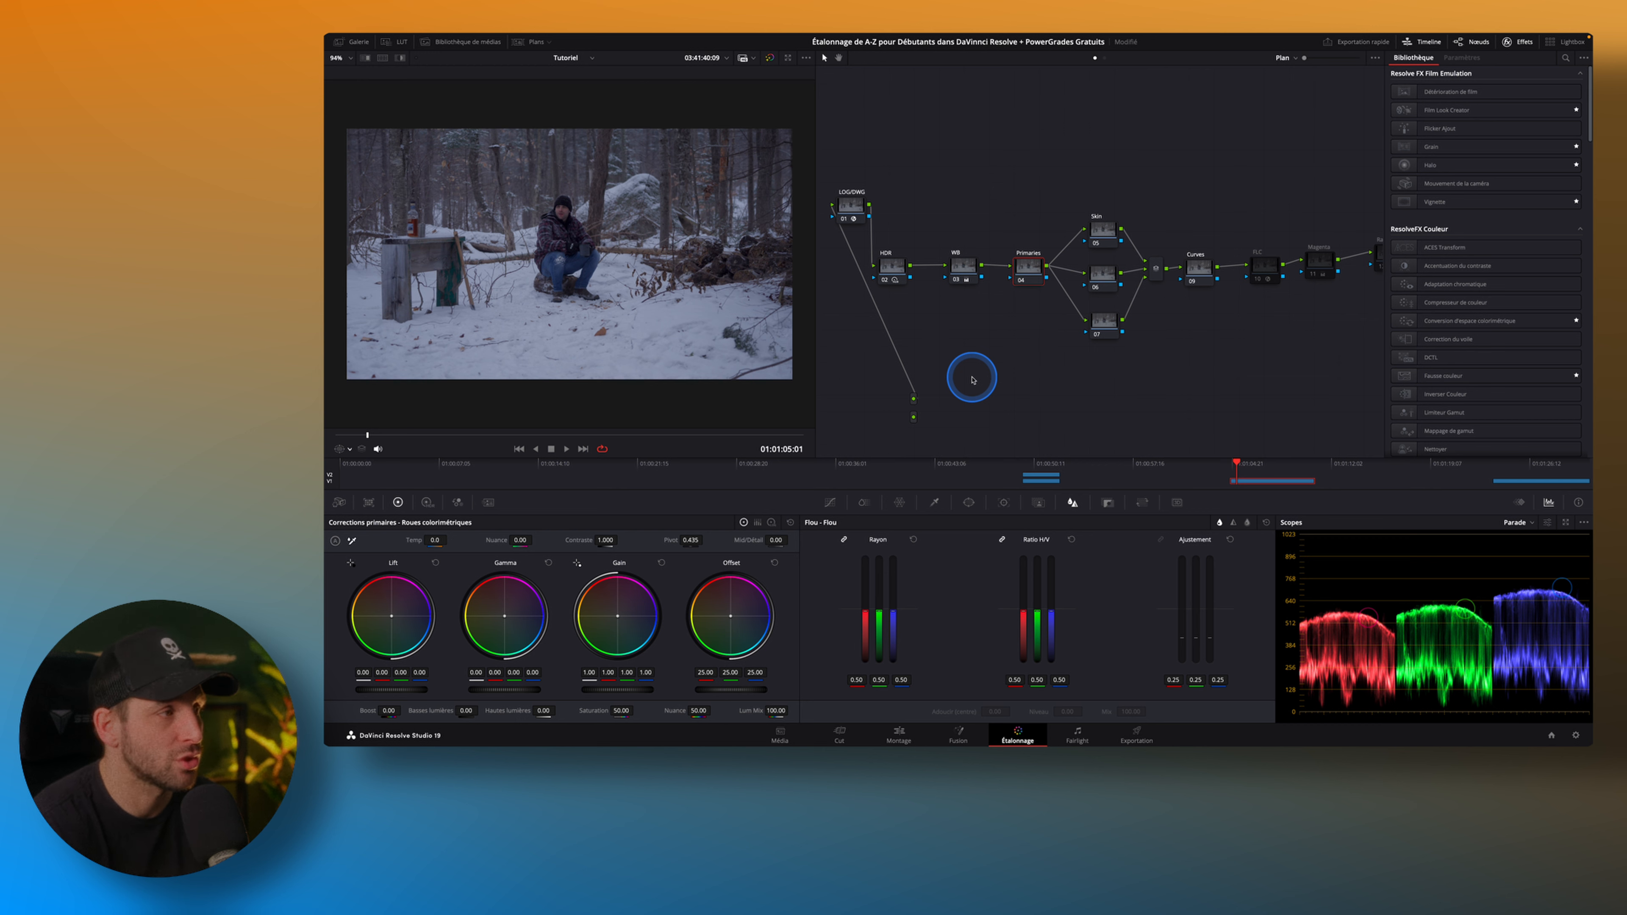
pyautogui.moveTo(1064, 158); pyautogui.dragTo(1136, 384)
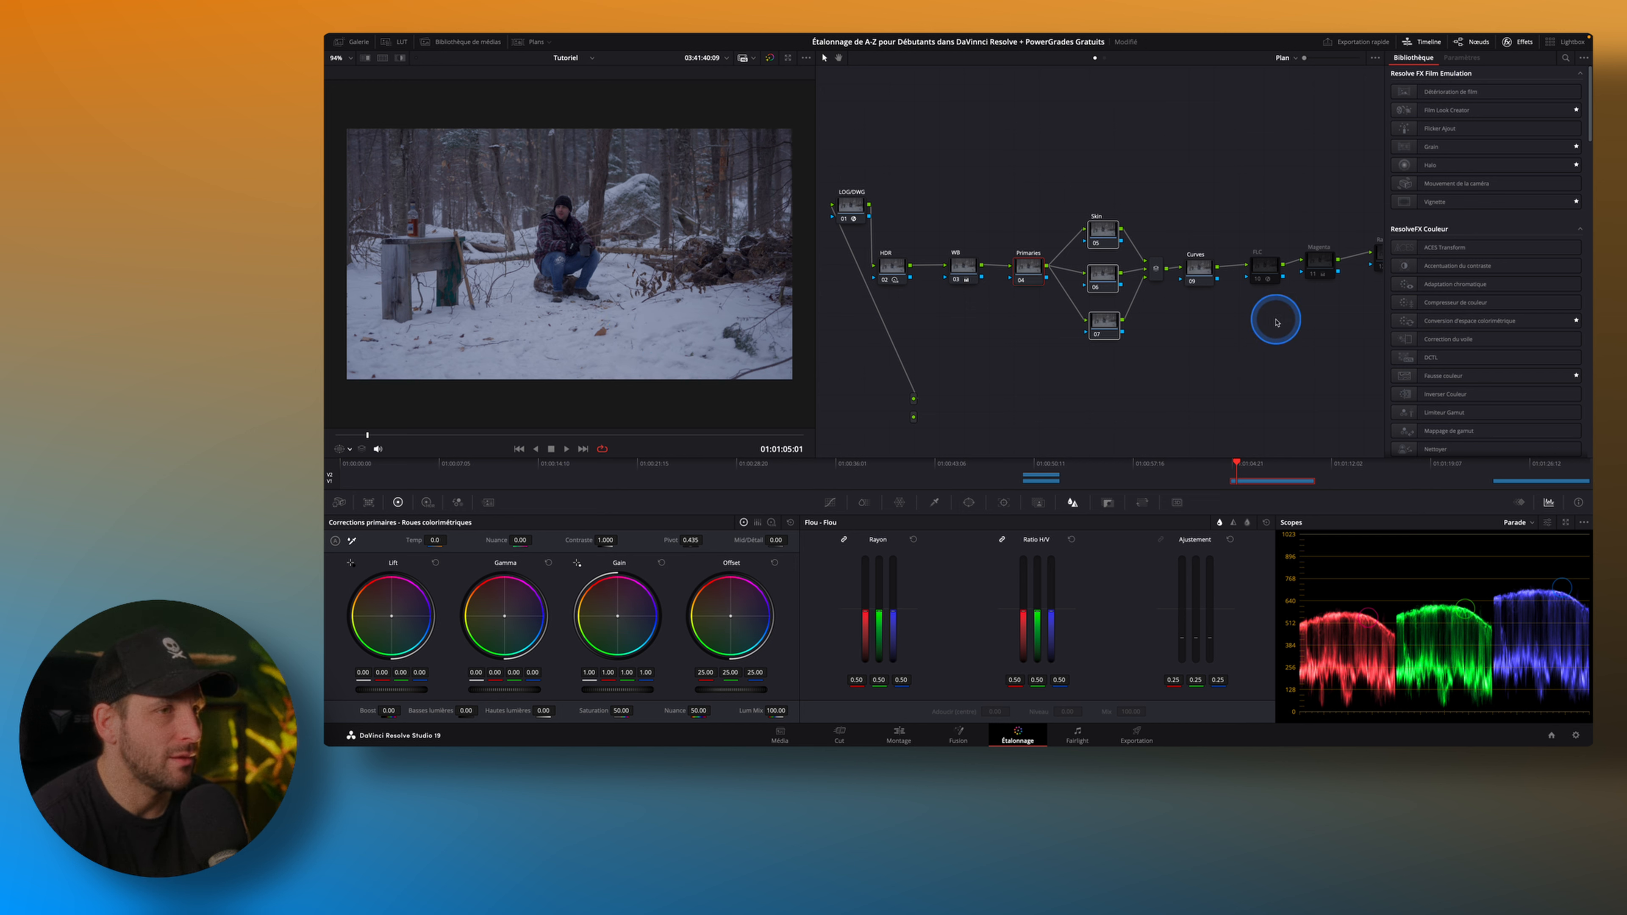
pyautogui.moveTo(1333, 353); pyautogui.dragTo(1283, 356)
pyautogui.moveTo(1159, 379); pyautogui.dragTo(1175, 376)
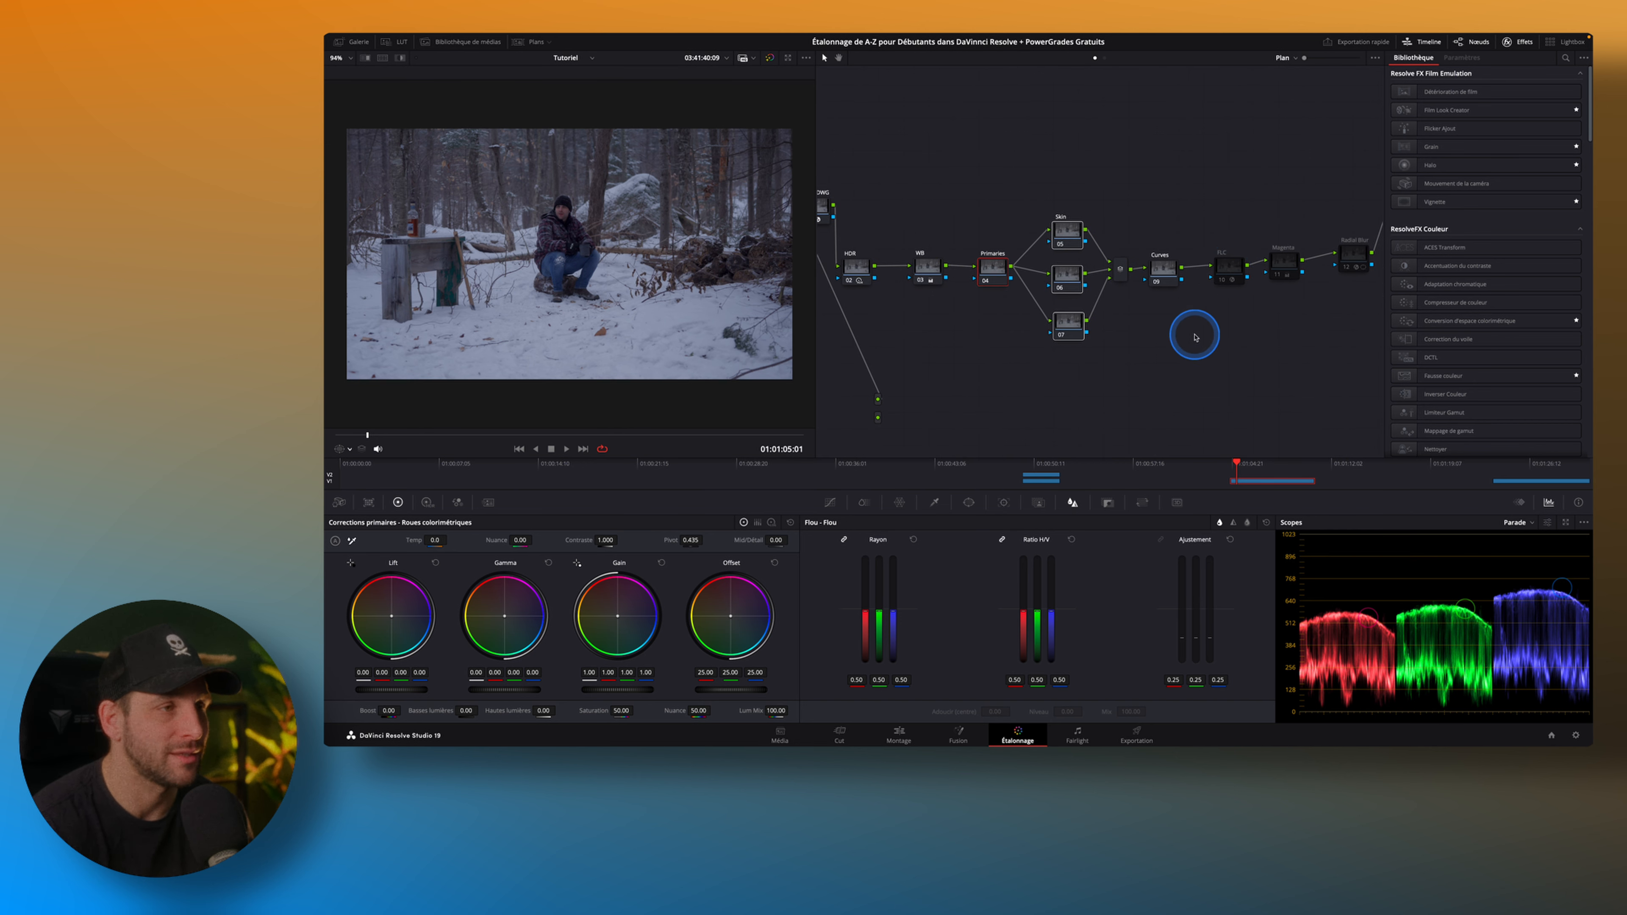
pyautogui.moveTo(1028, 184); pyautogui.dragTo(1101, 393)
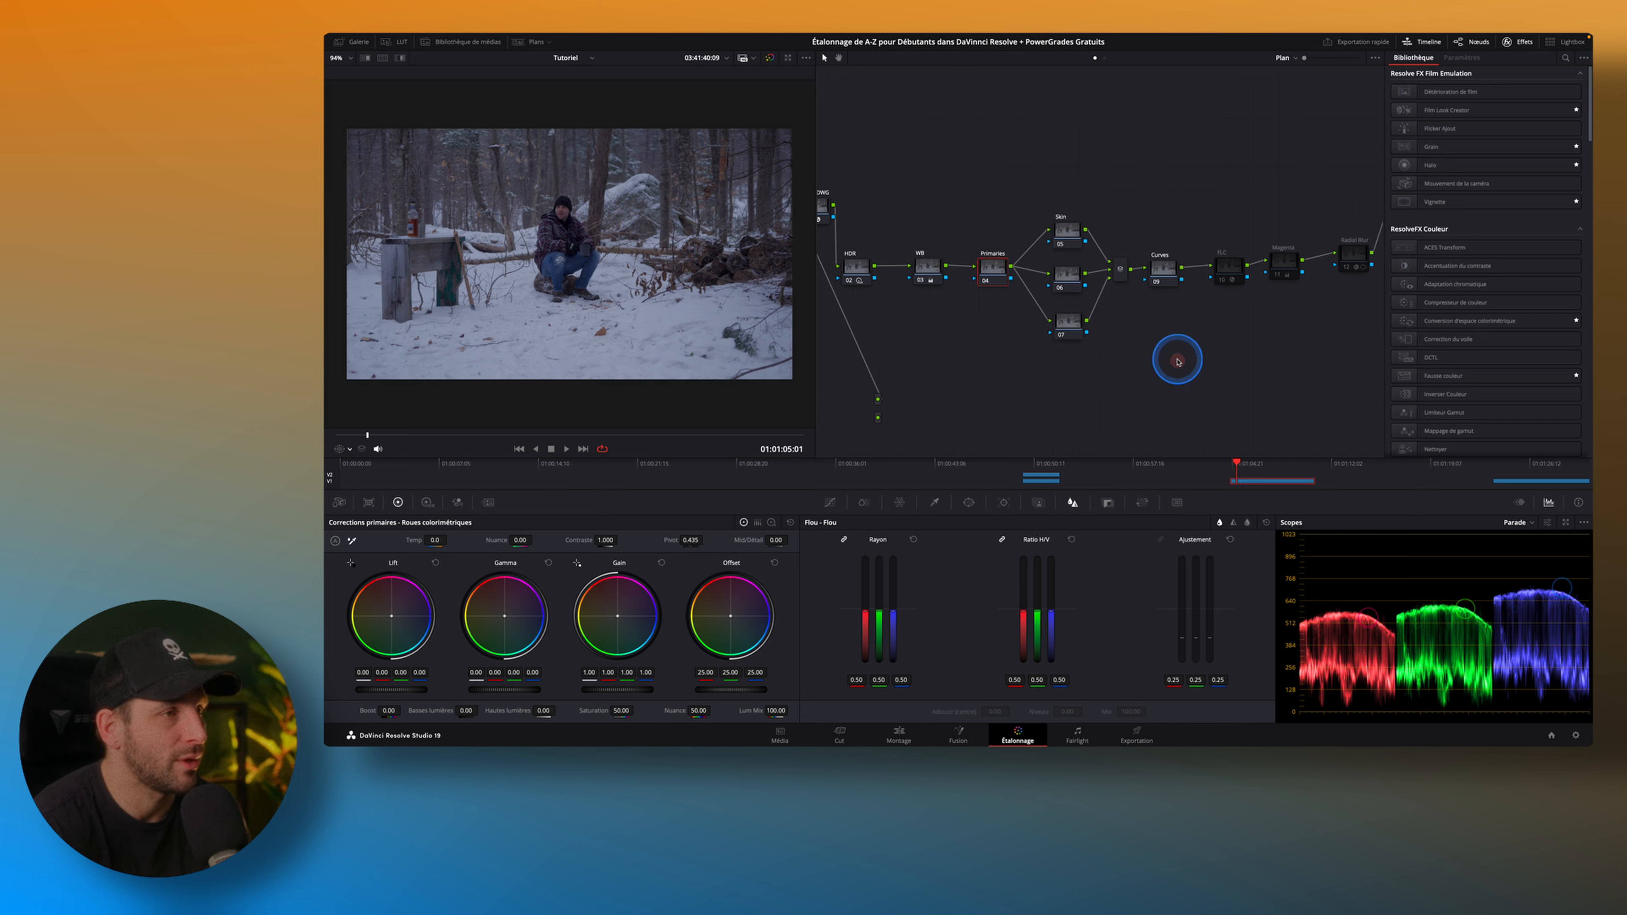
# Enable the FLC node after Curves to apply its Film Look Creator effect.
pyautogui.click(1164, 269)
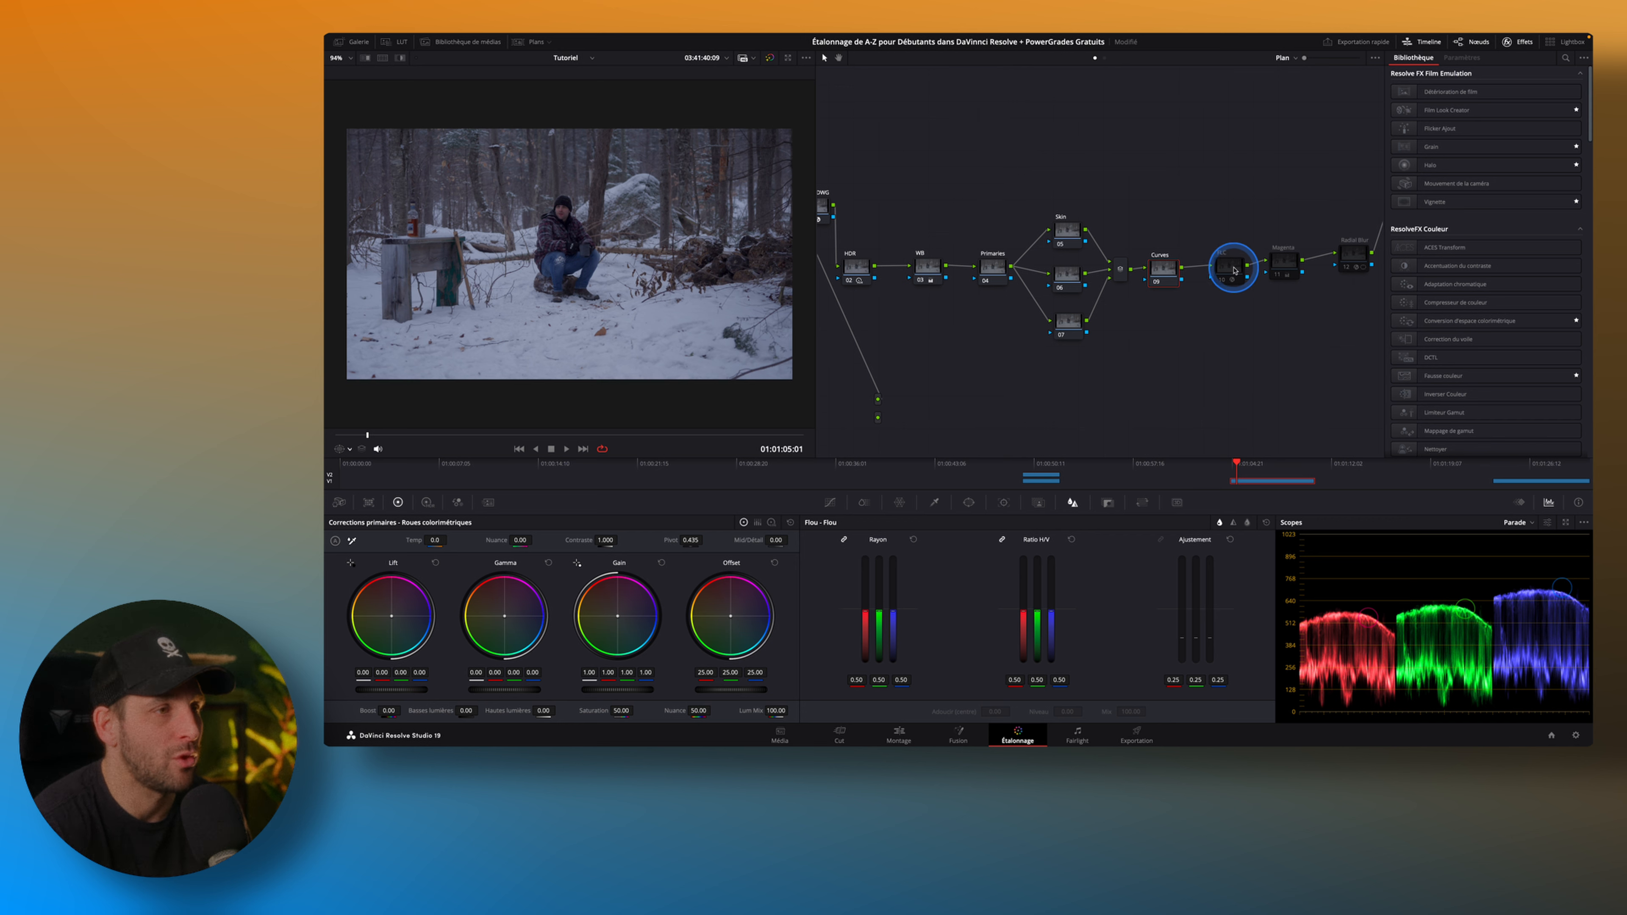
pyautogui.click(1224, 282)
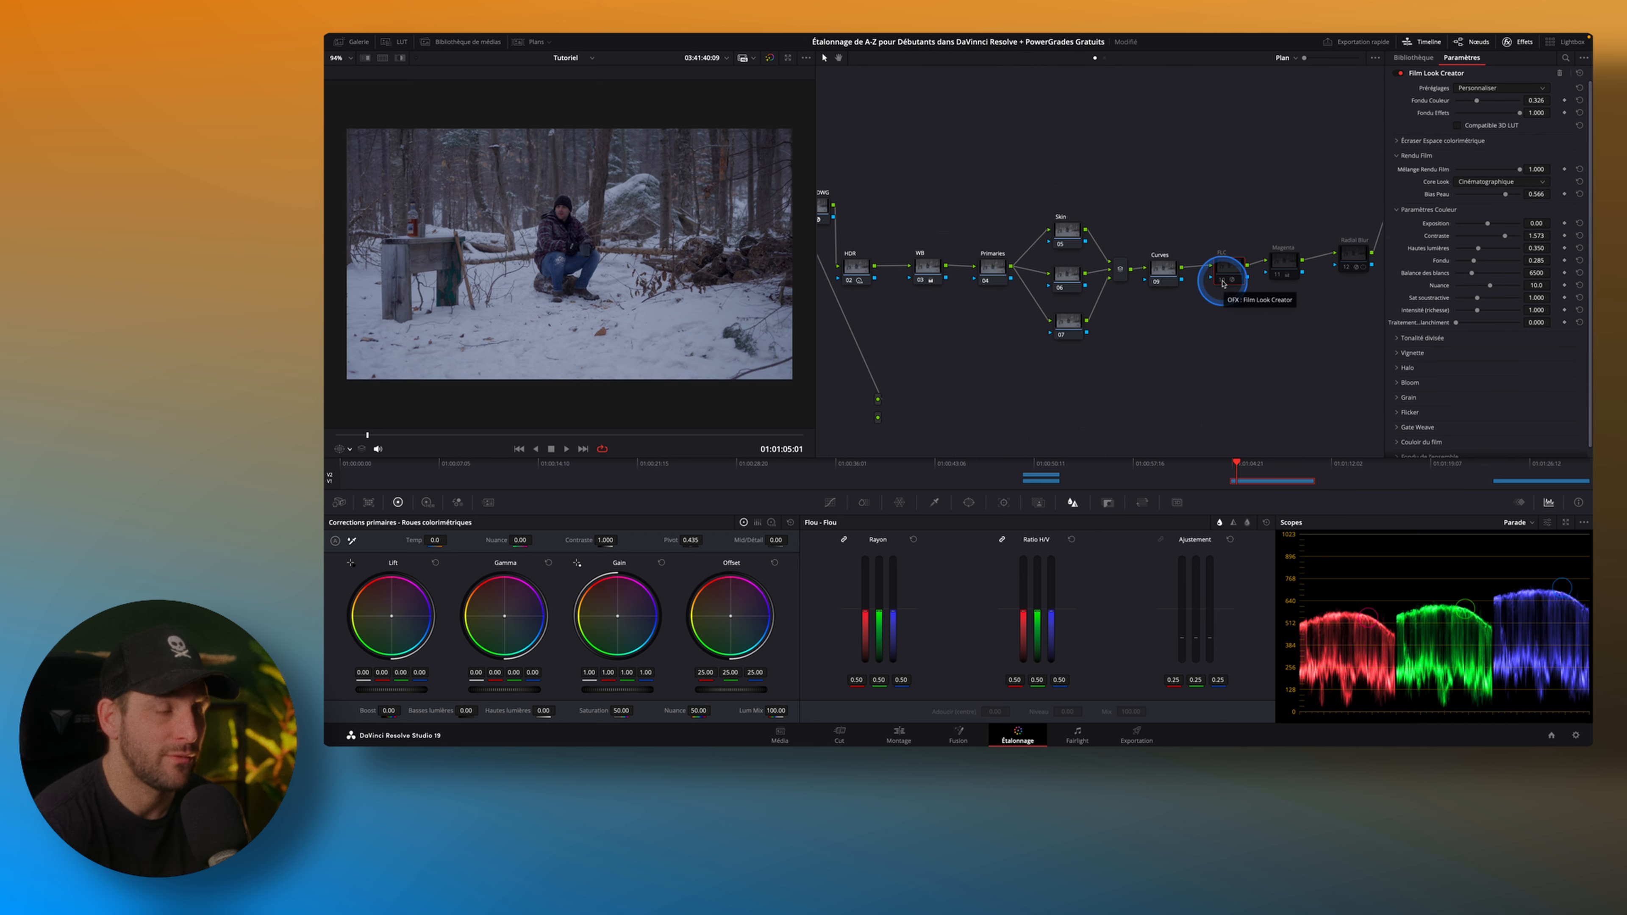
pyautogui.click(1224, 282)
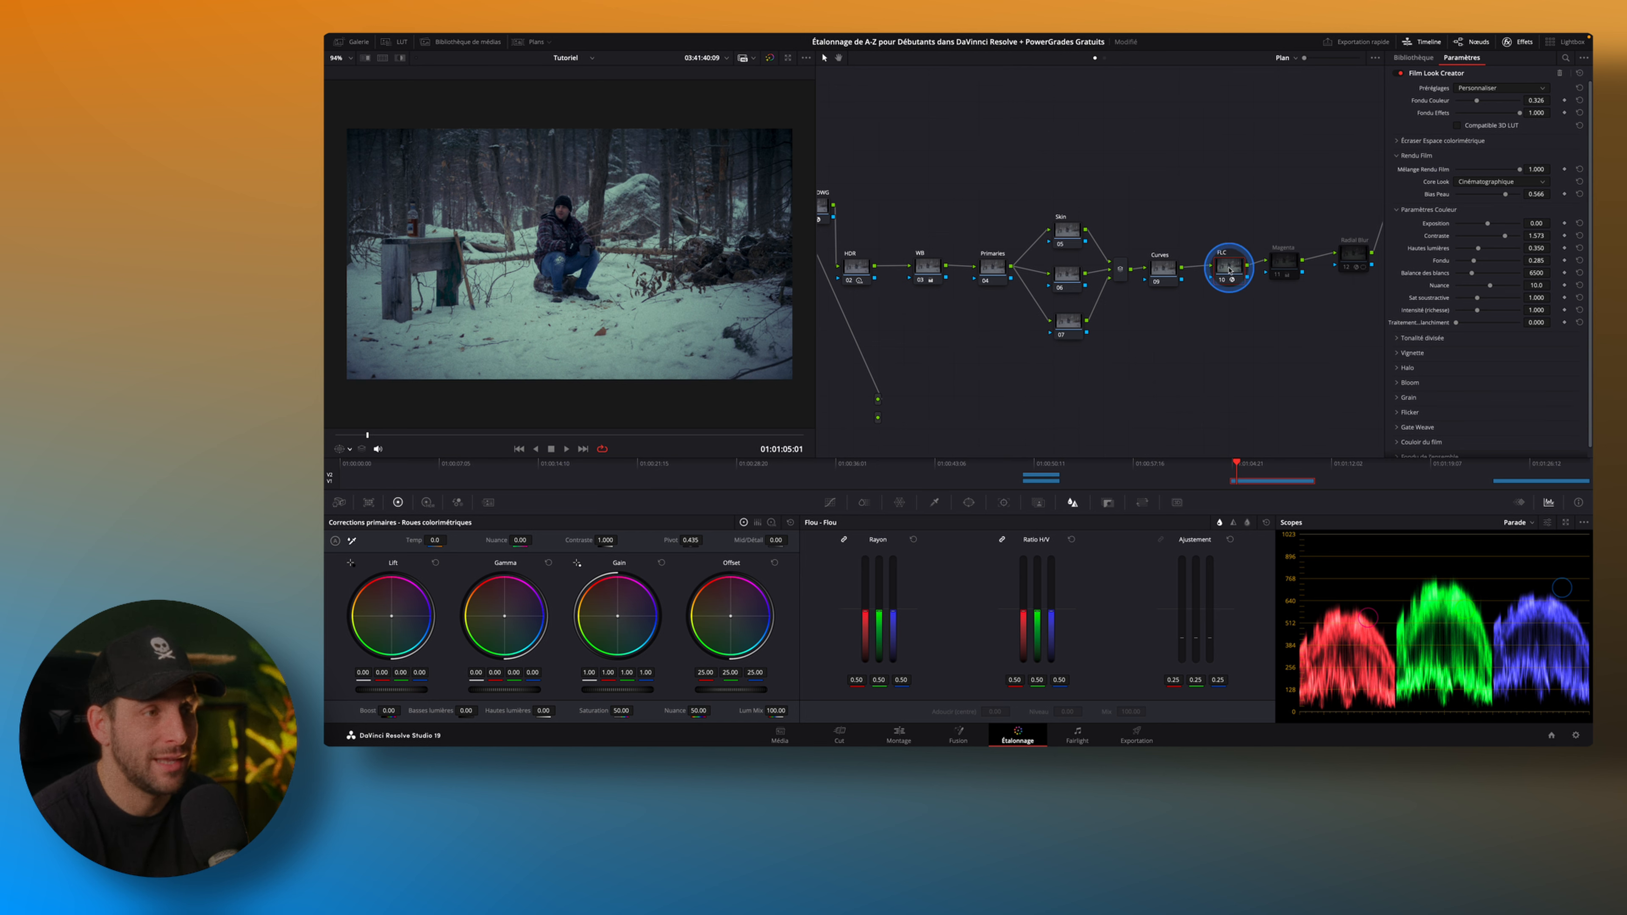
# Examine the Film Look Creator's colour parameters and its expanded Halo, Bloom and Grain settings.
pyautogui.scroll(-1, 1485, 138)
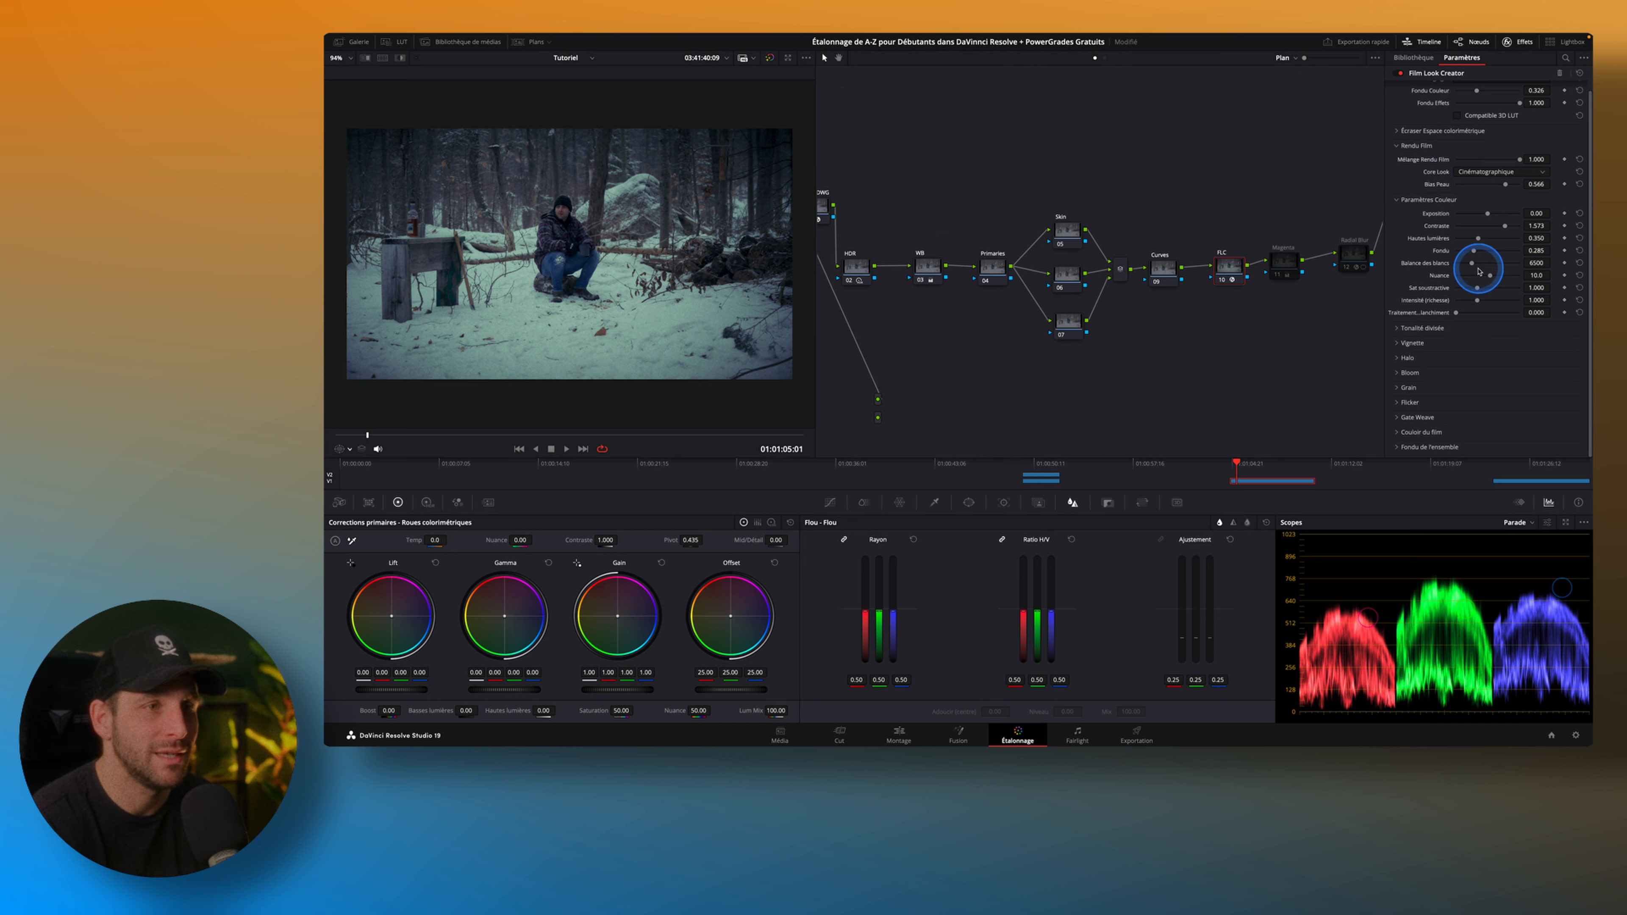
pyautogui.scroll(1, 1454, 268)
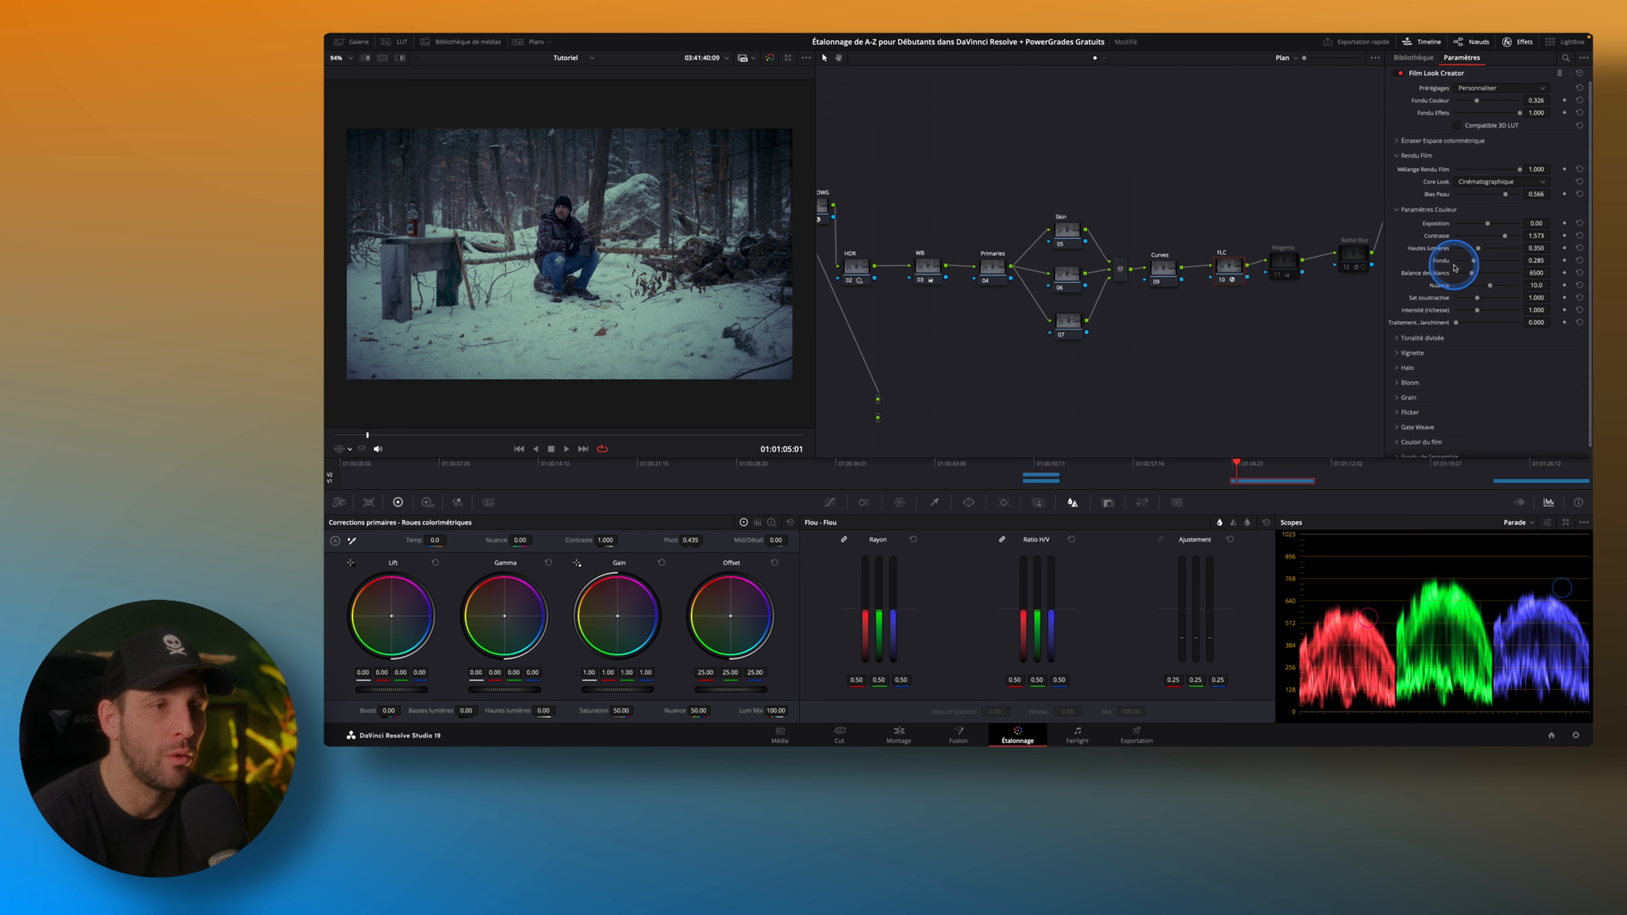
pyautogui.scroll(-1, 1454, 269)
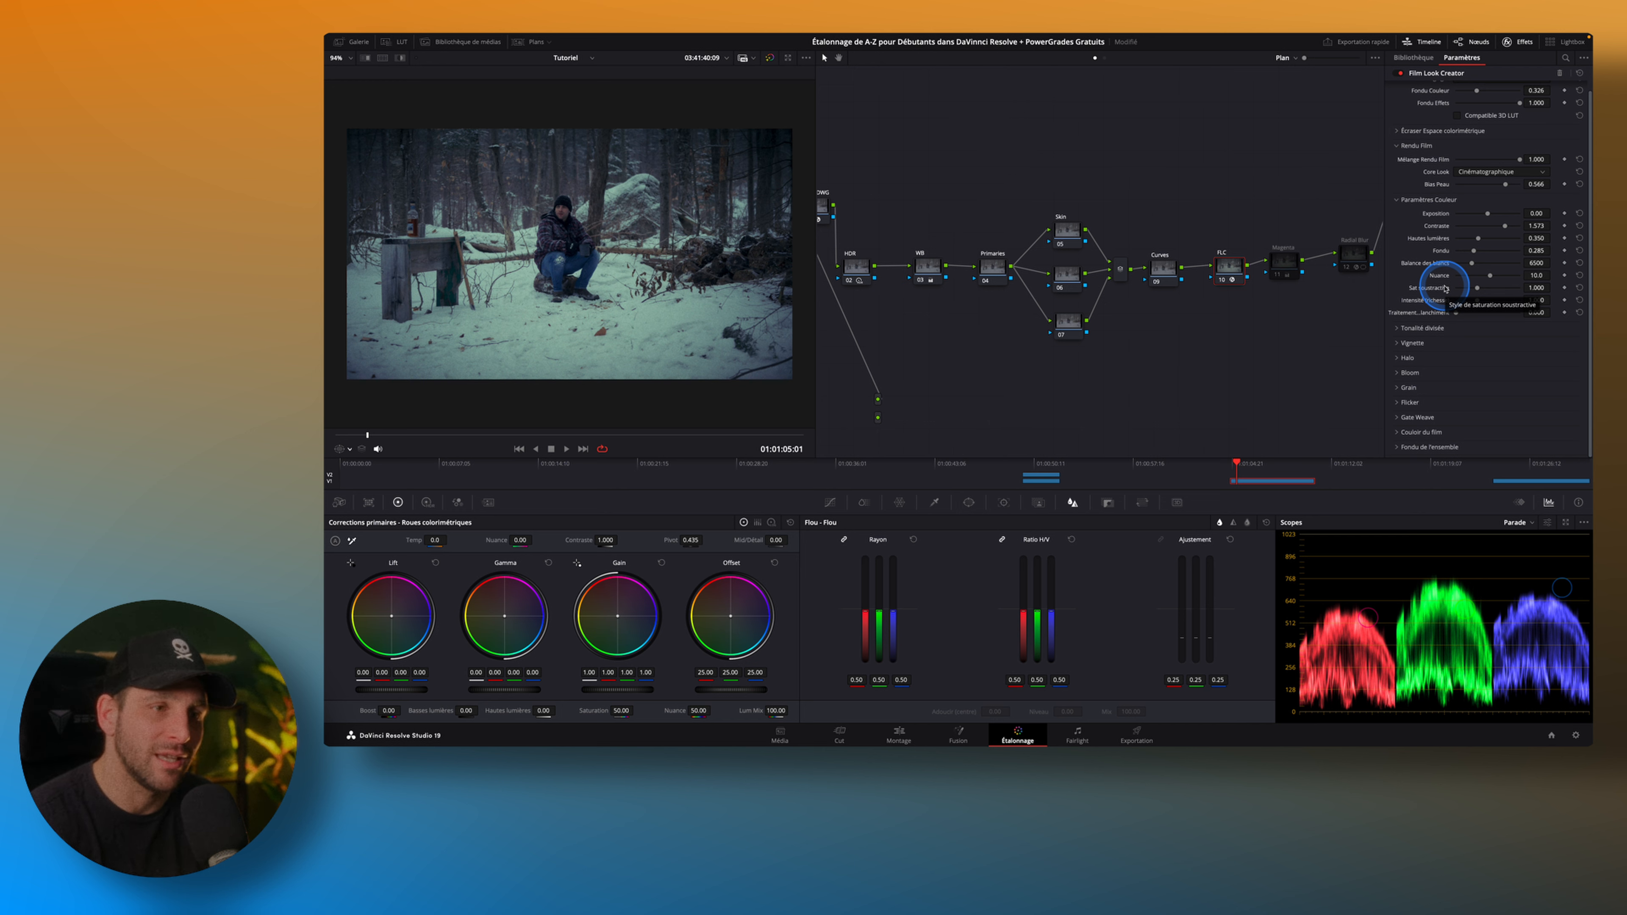
pyautogui.click(1421, 360)
pyautogui.scroll(-3, 1467, 359)
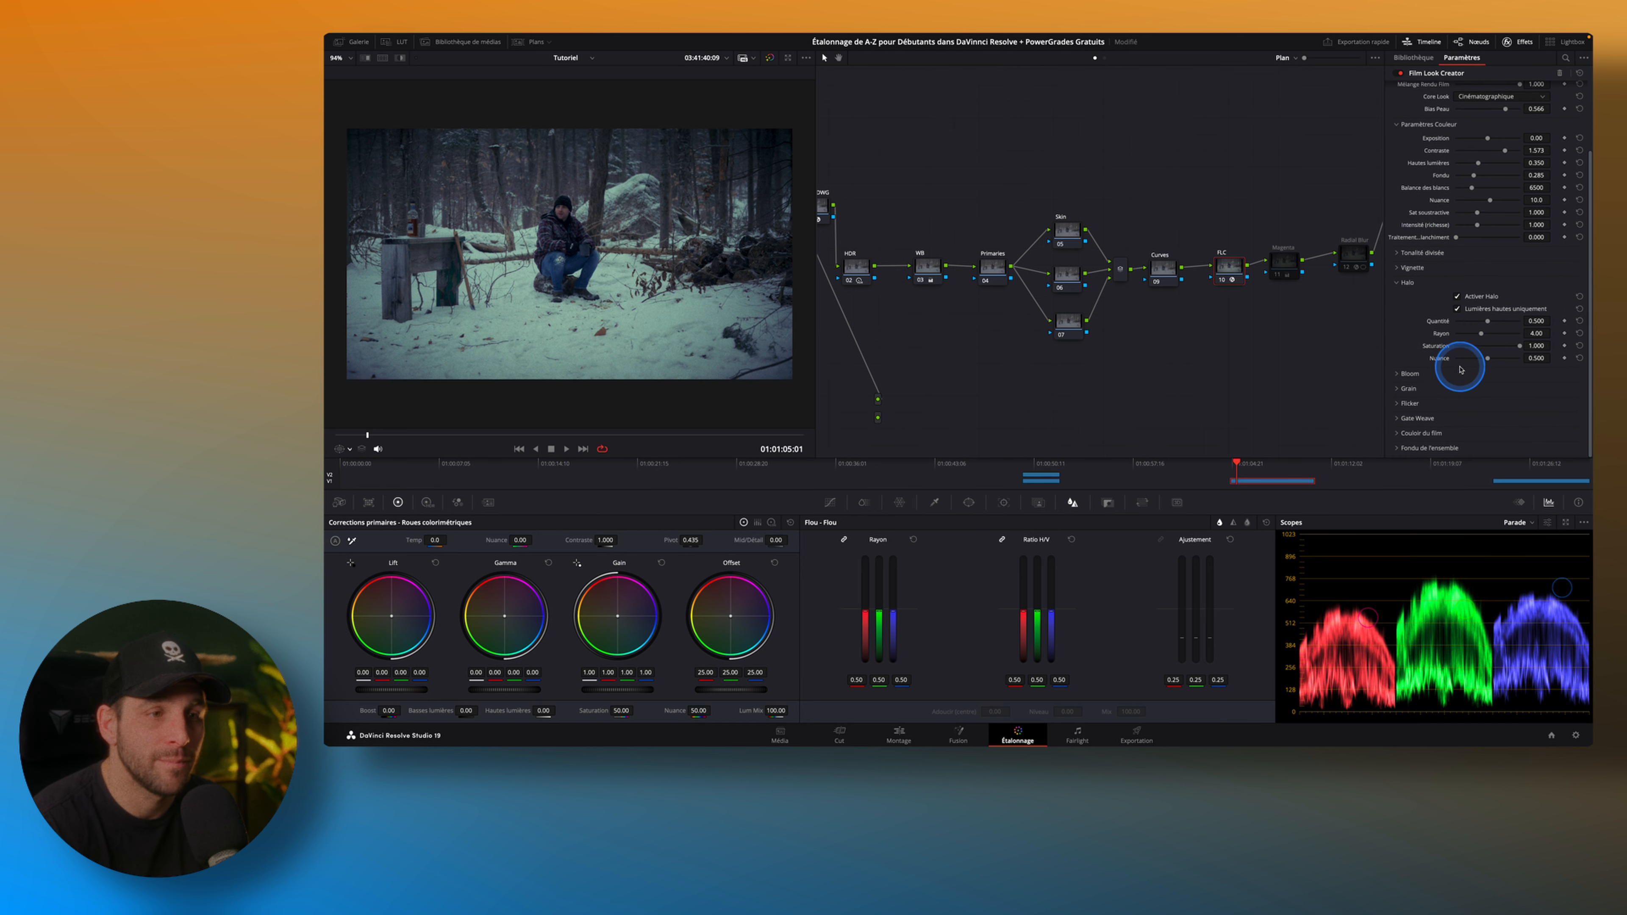
pyautogui.click(1407, 372)
pyautogui.scroll(-1, 1408, 370)
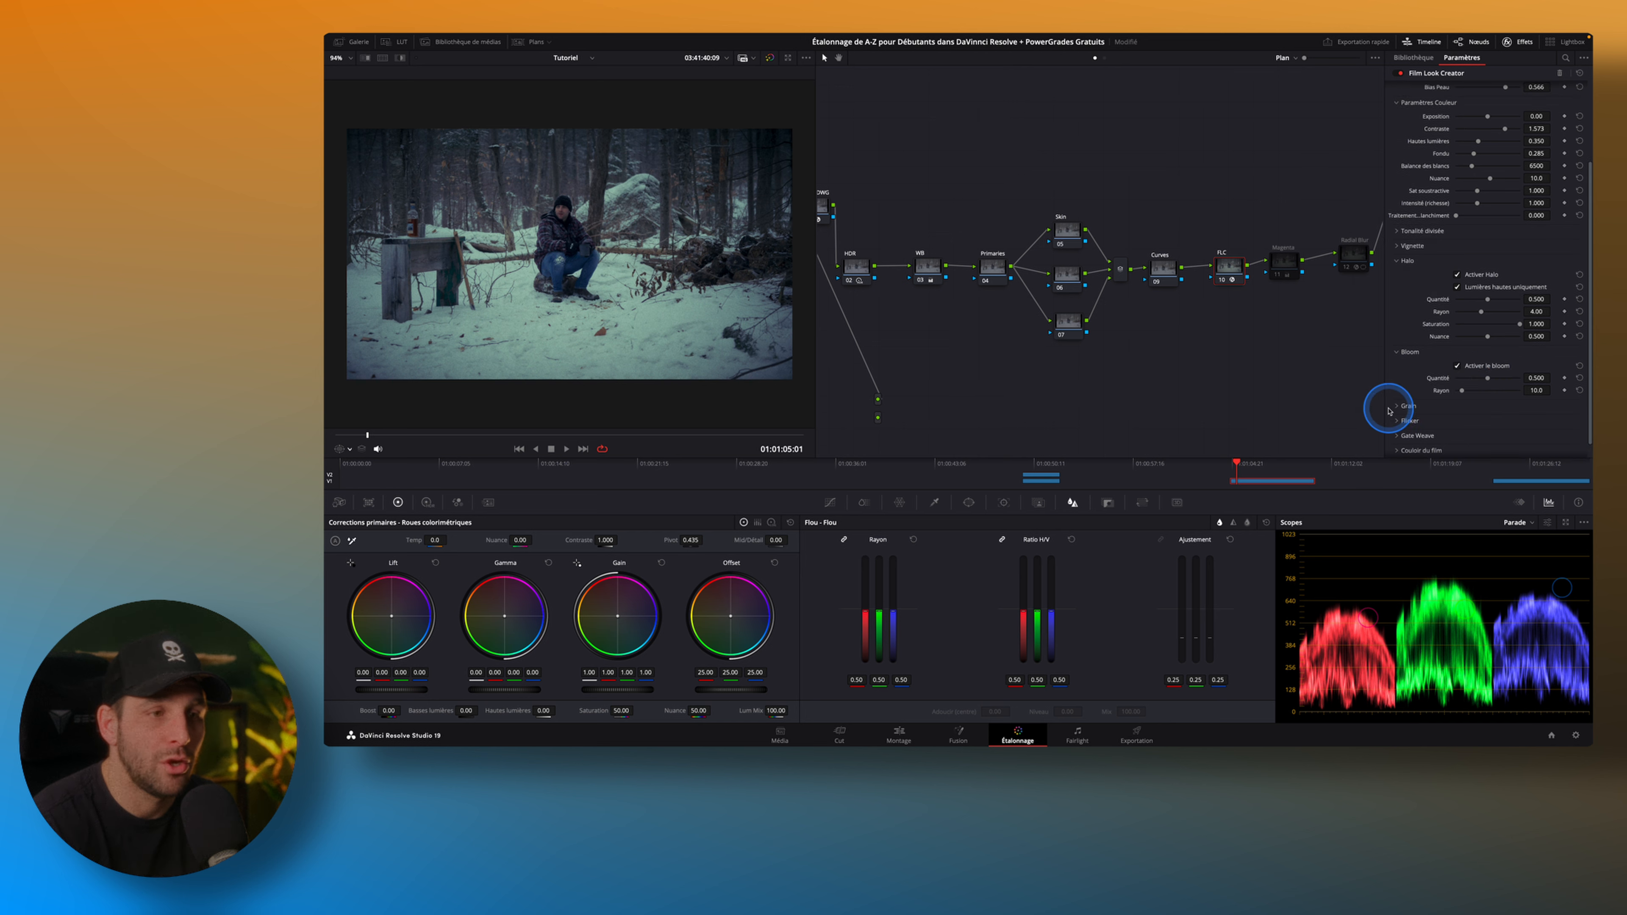
pyautogui.click(1400, 407)
pyautogui.scroll(-4, 1400, 409)
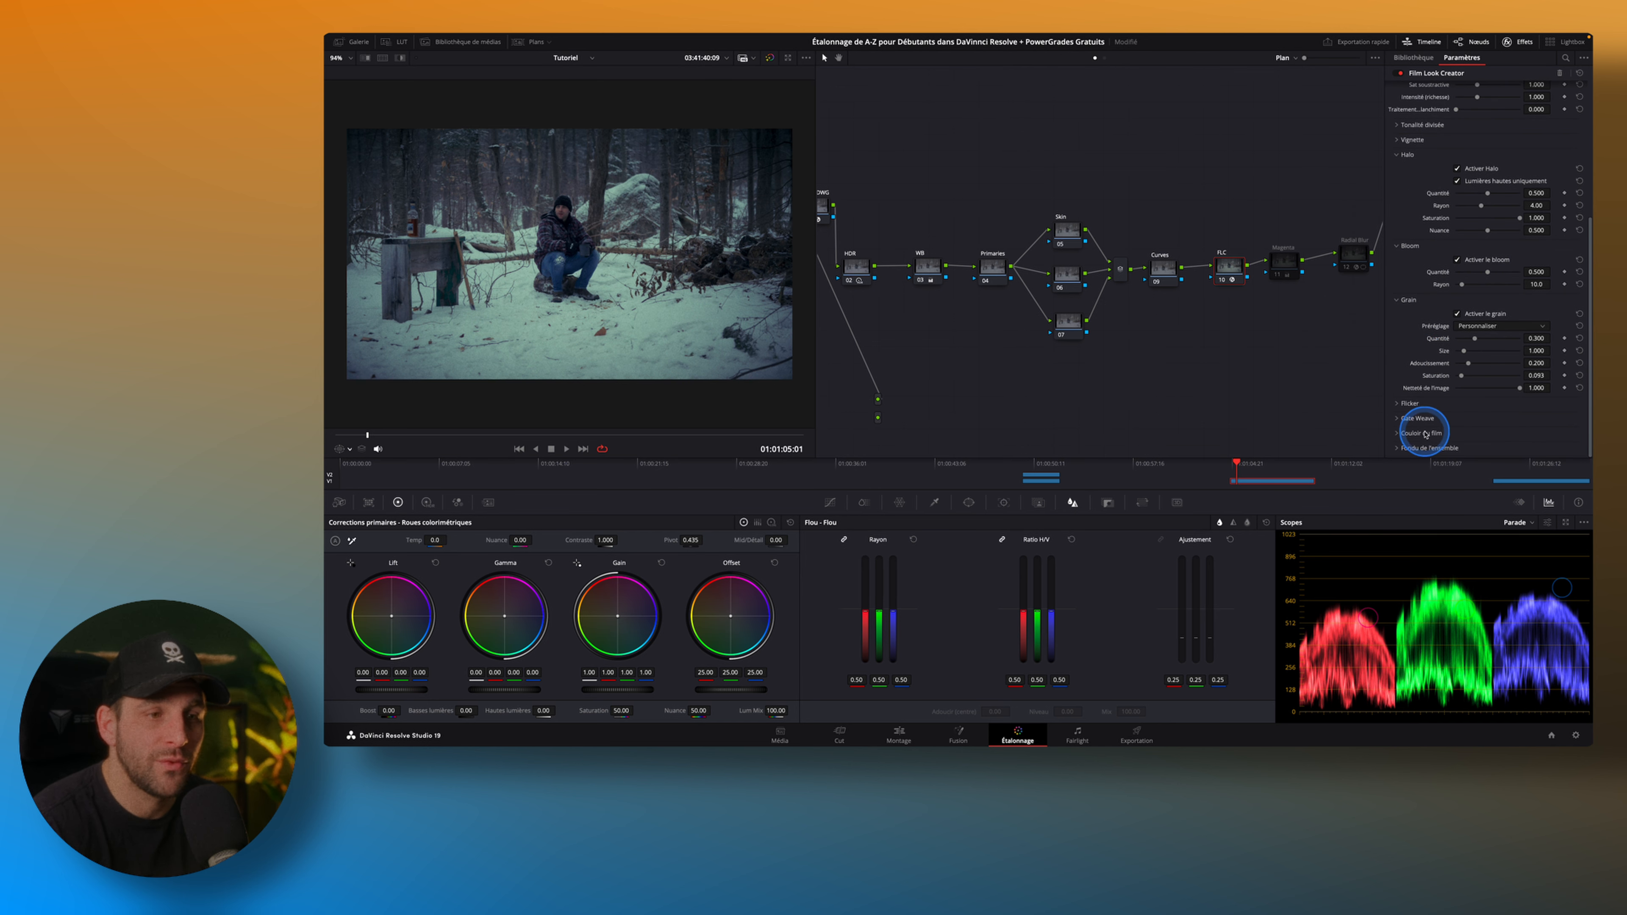
pyautogui.scroll(5, 1416, 359)
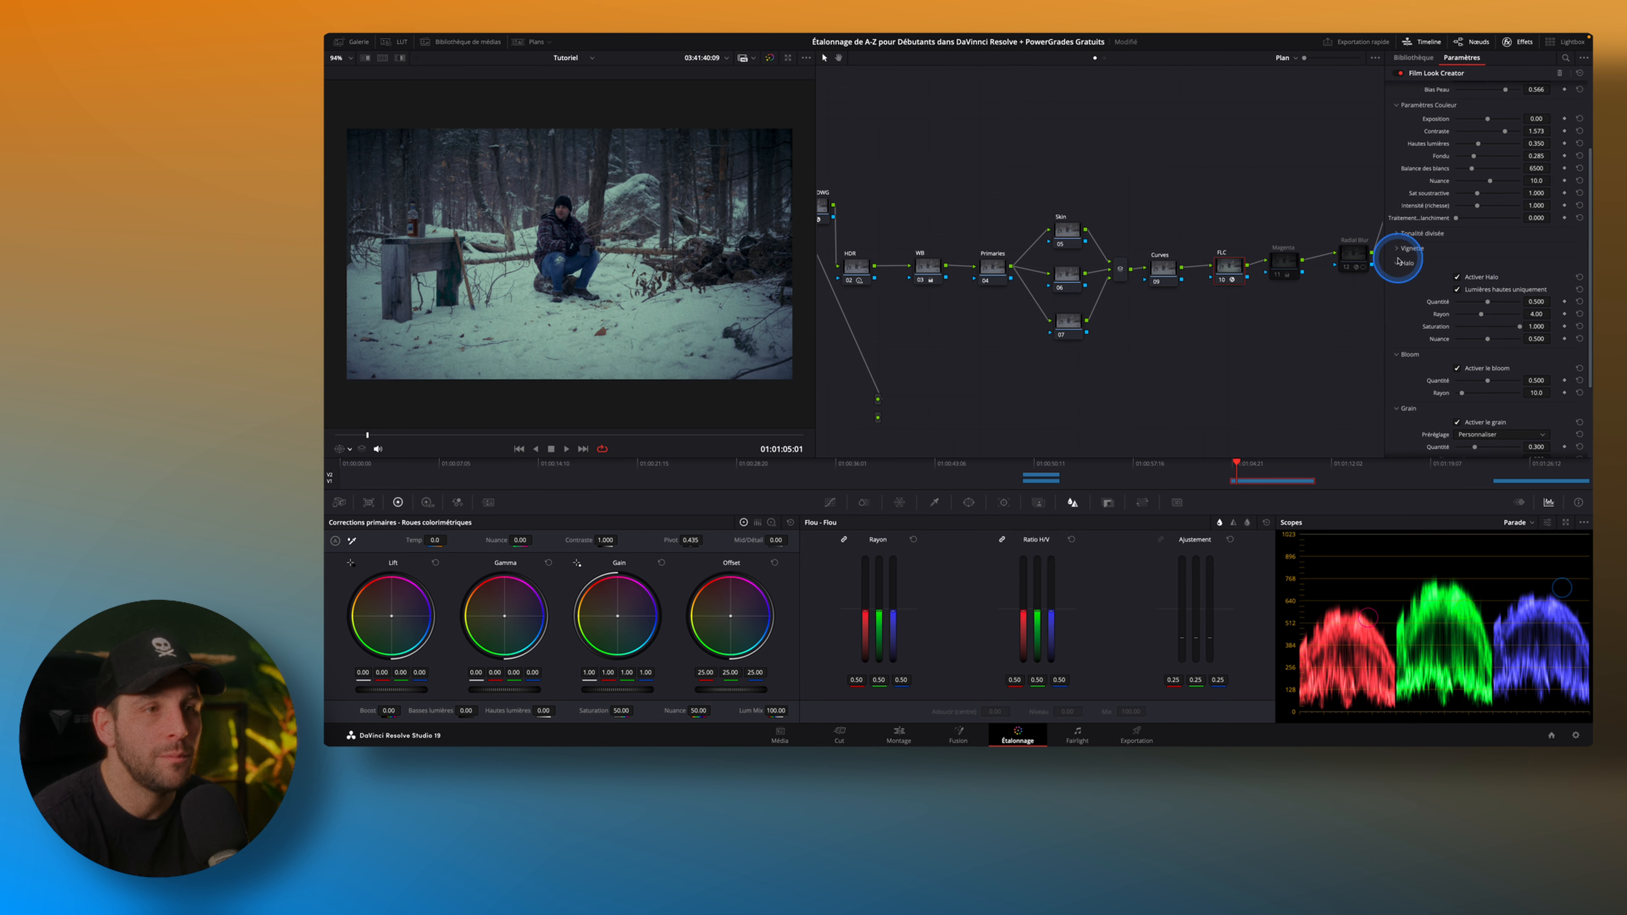
# Set the Film Look Creator's vignette amount to 0.318, and collapse the Grain, Bloom, Halo and Vignette settings.
pyautogui.click(1398, 249)
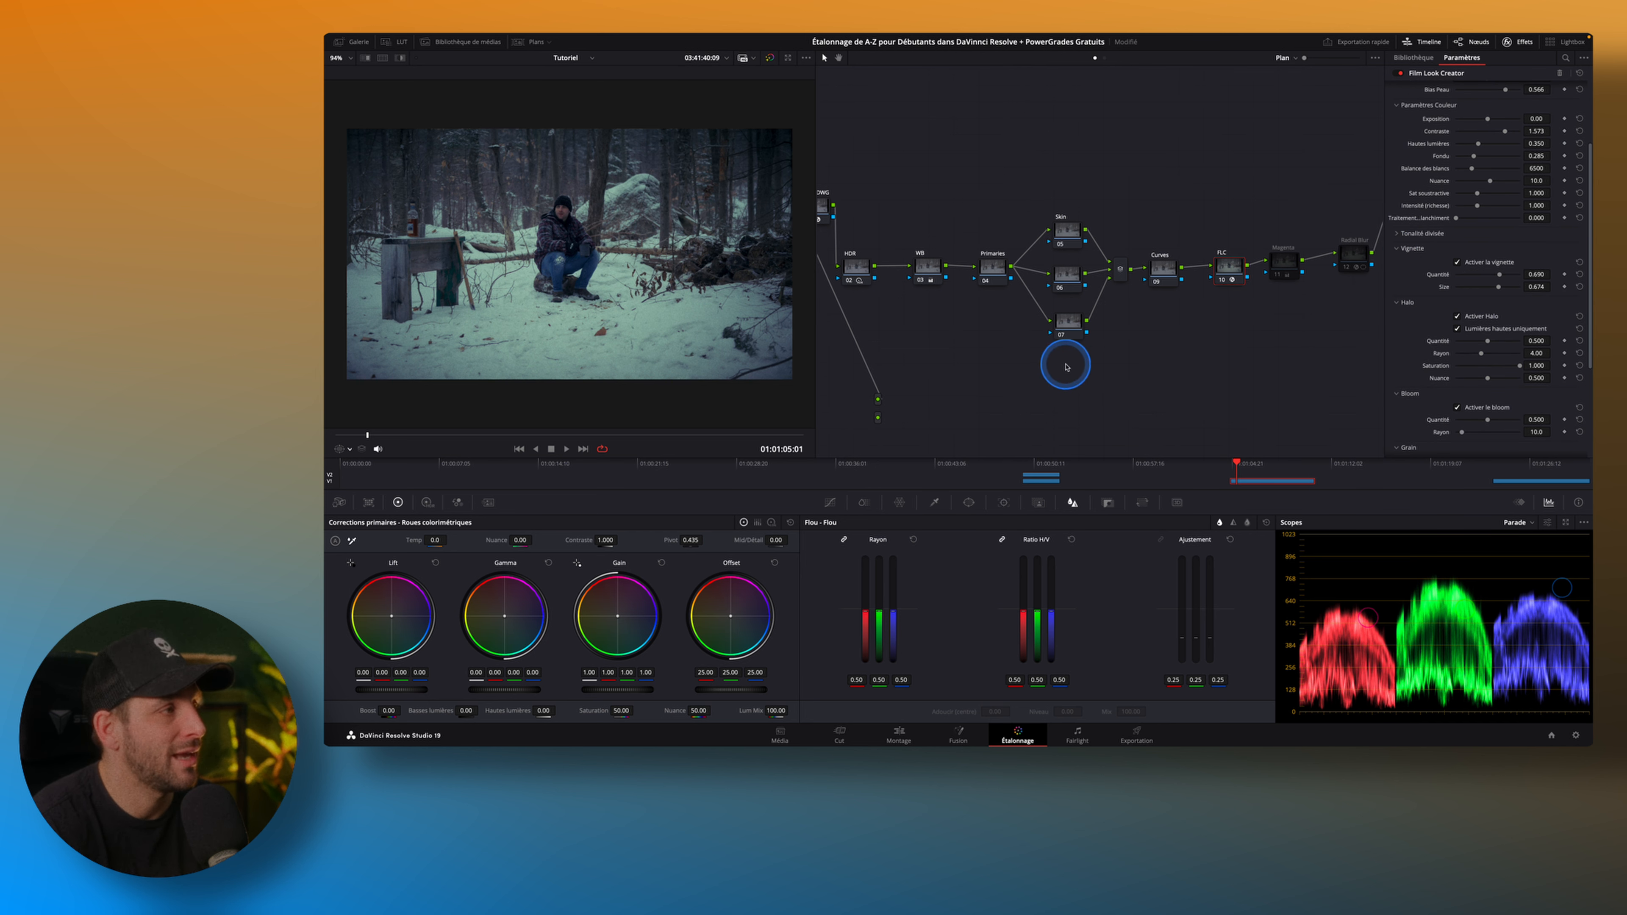
pyautogui.moveTo(1499, 275); pyautogui.dragTo(1477, 280)
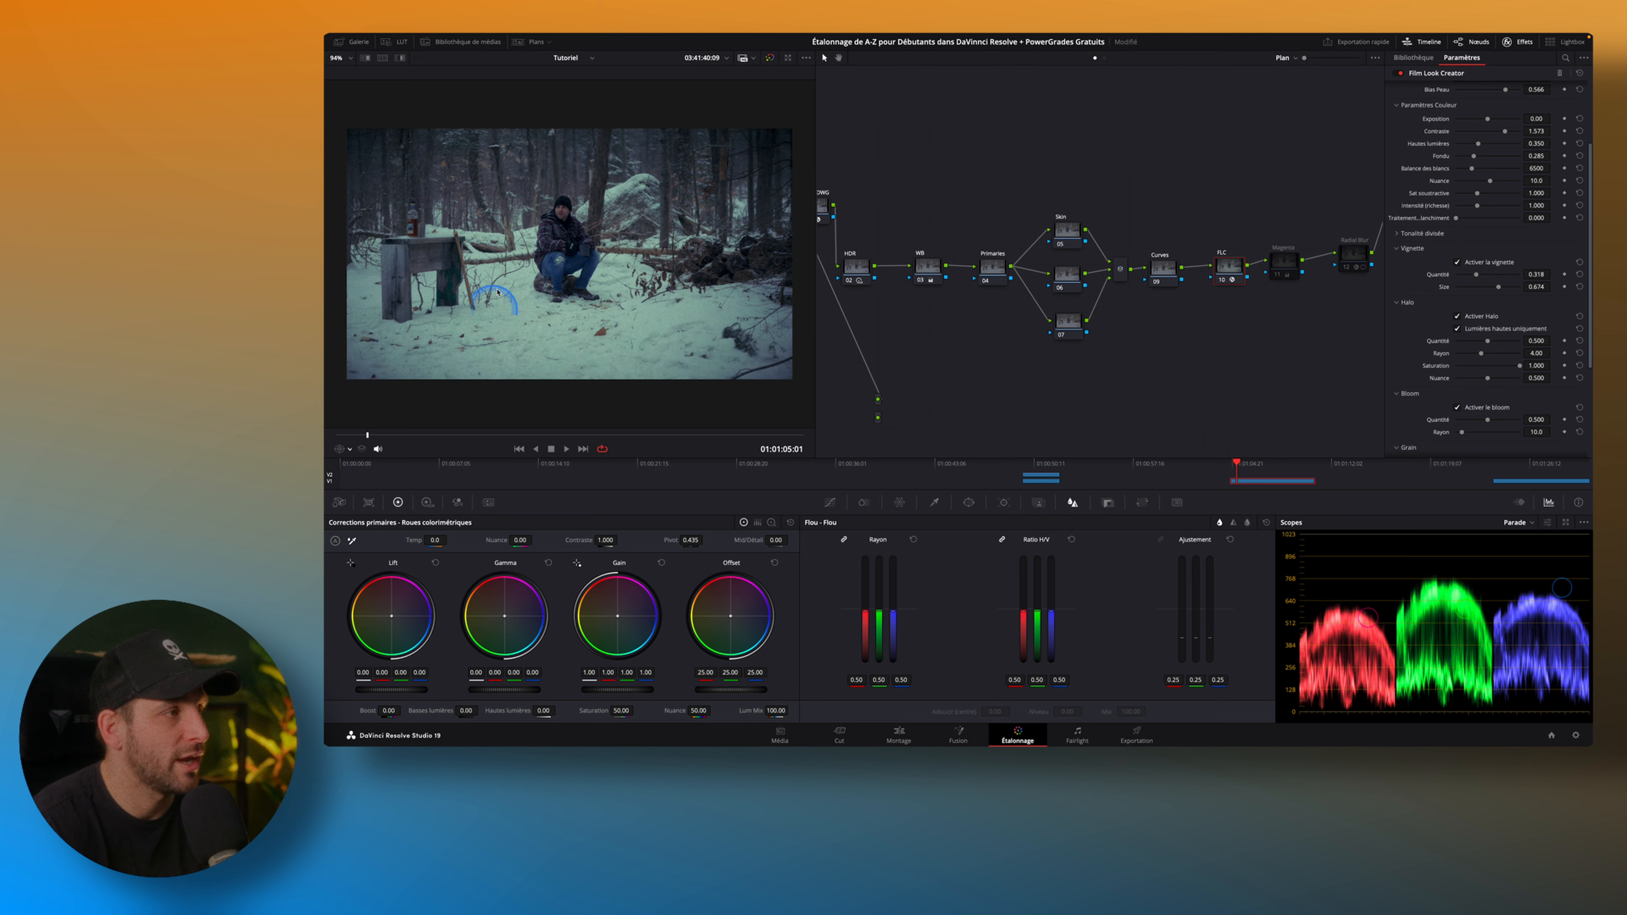
pyautogui.scroll(-1, 1438, 338)
pyautogui.scroll(-3, 1435, 347)
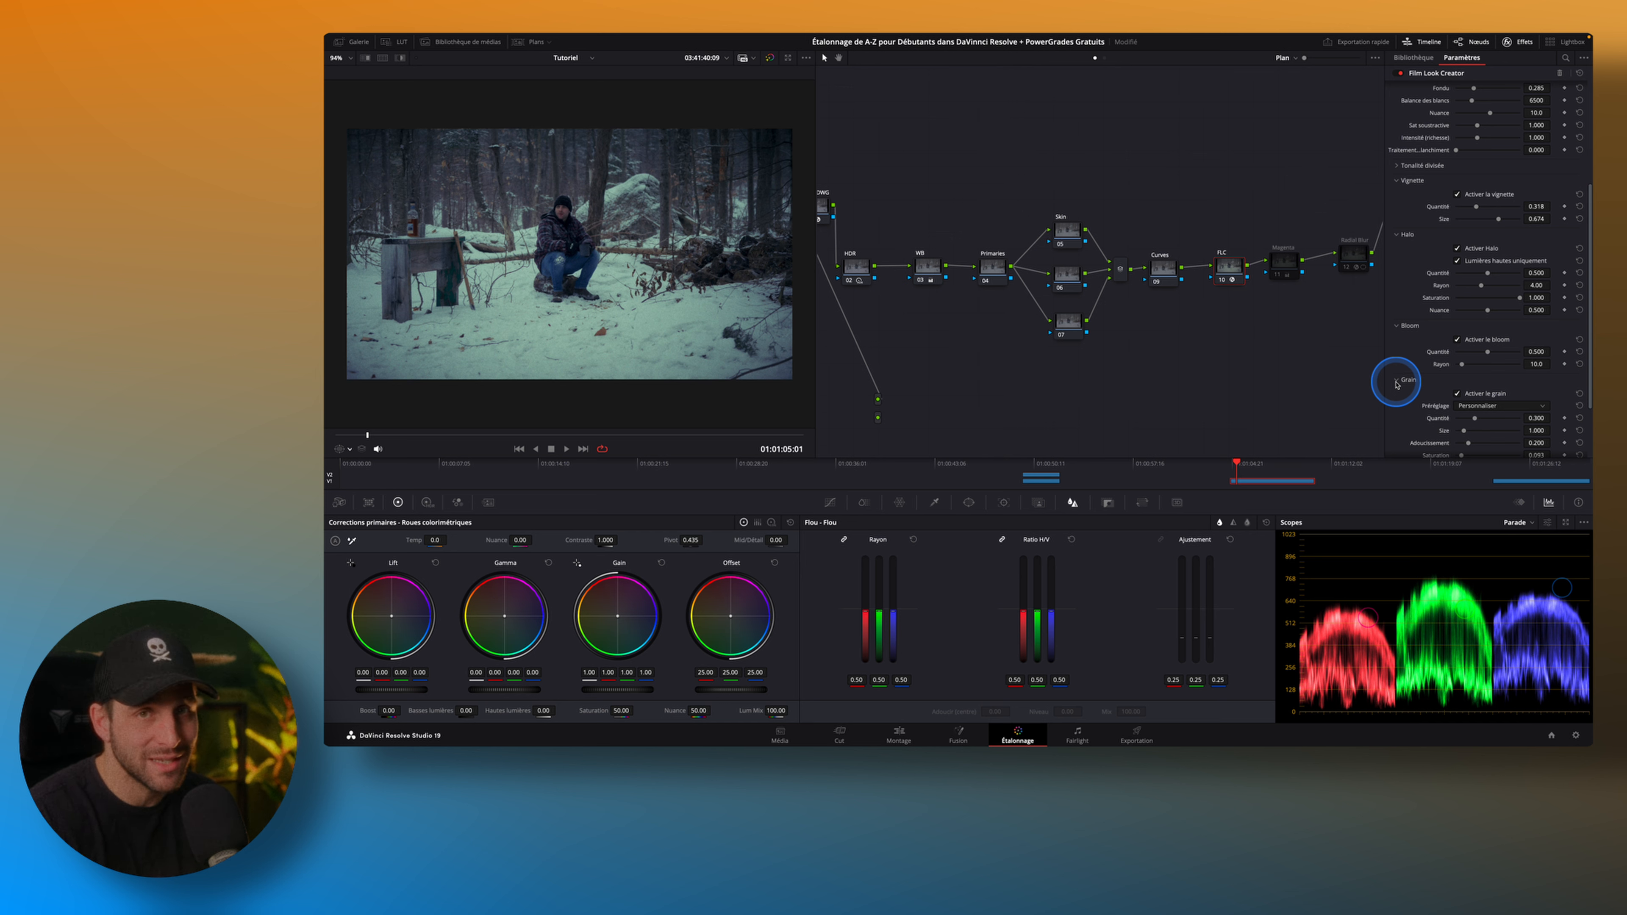
pyautogui.click(1397, 381)
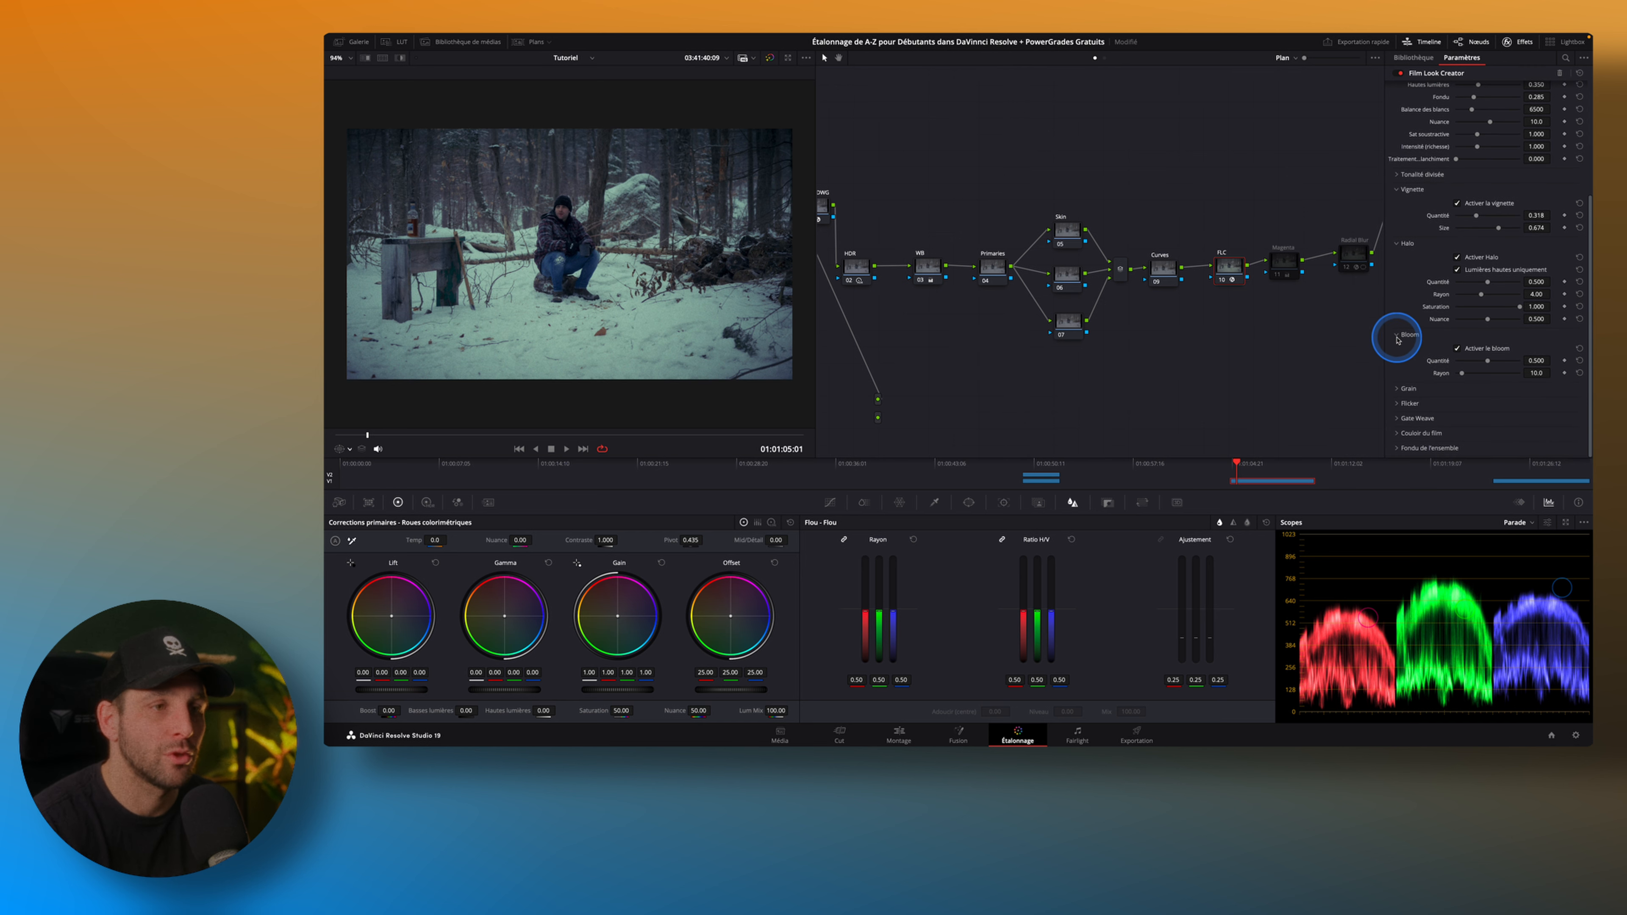
pyautogui.click(1397, 336)
pyautogui.click(1395, 284)
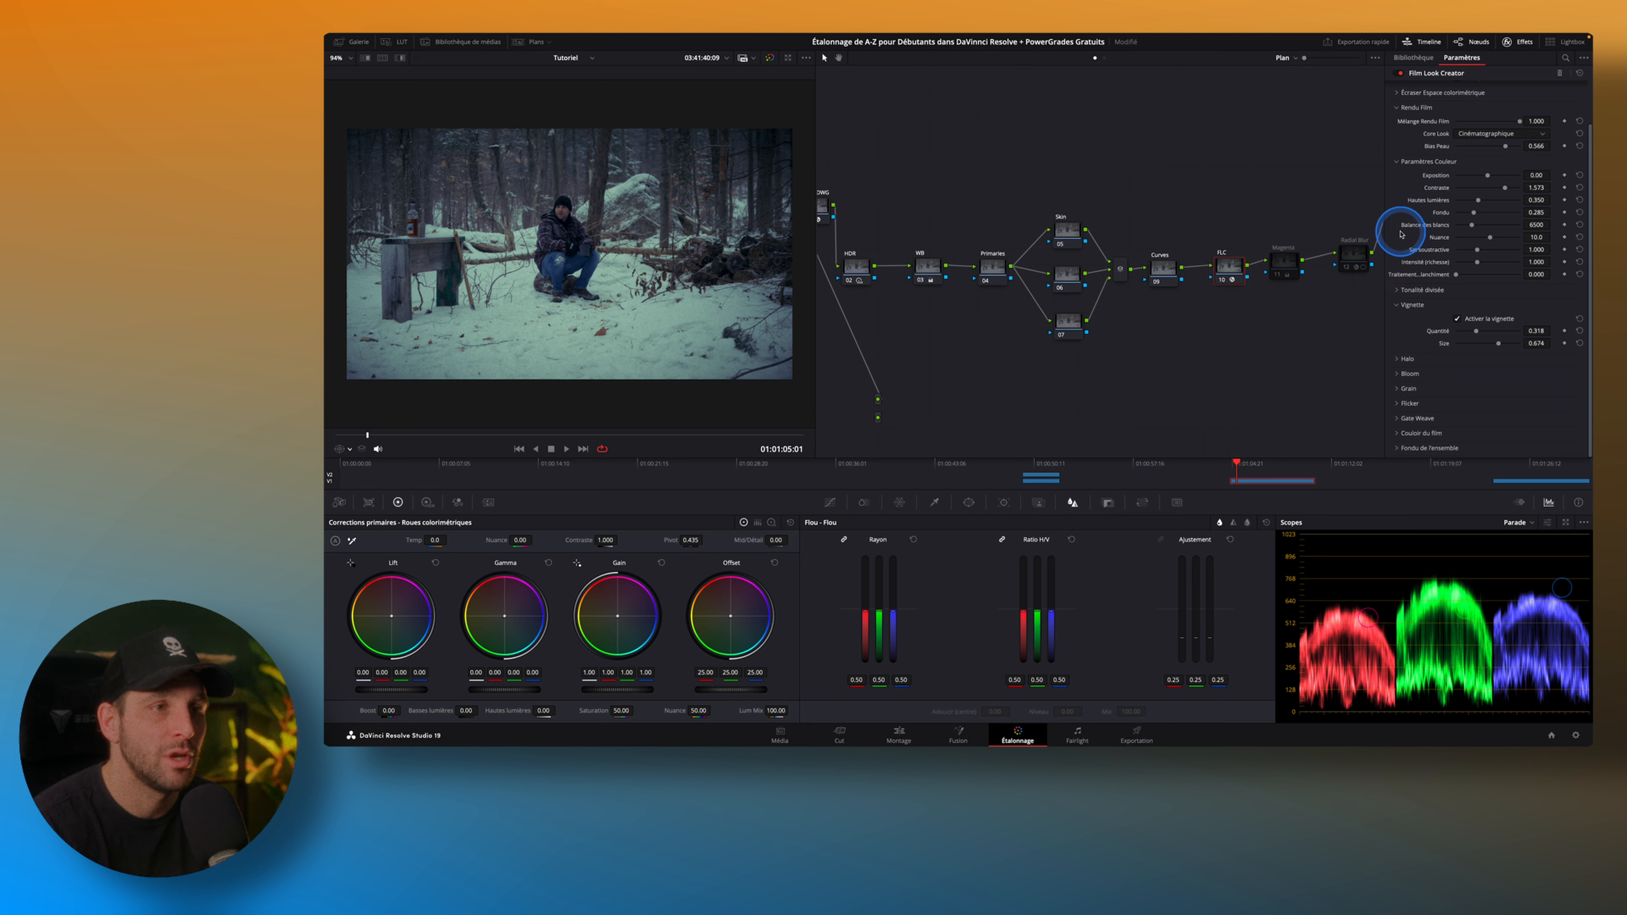
pyautogui.click(1397, 307)
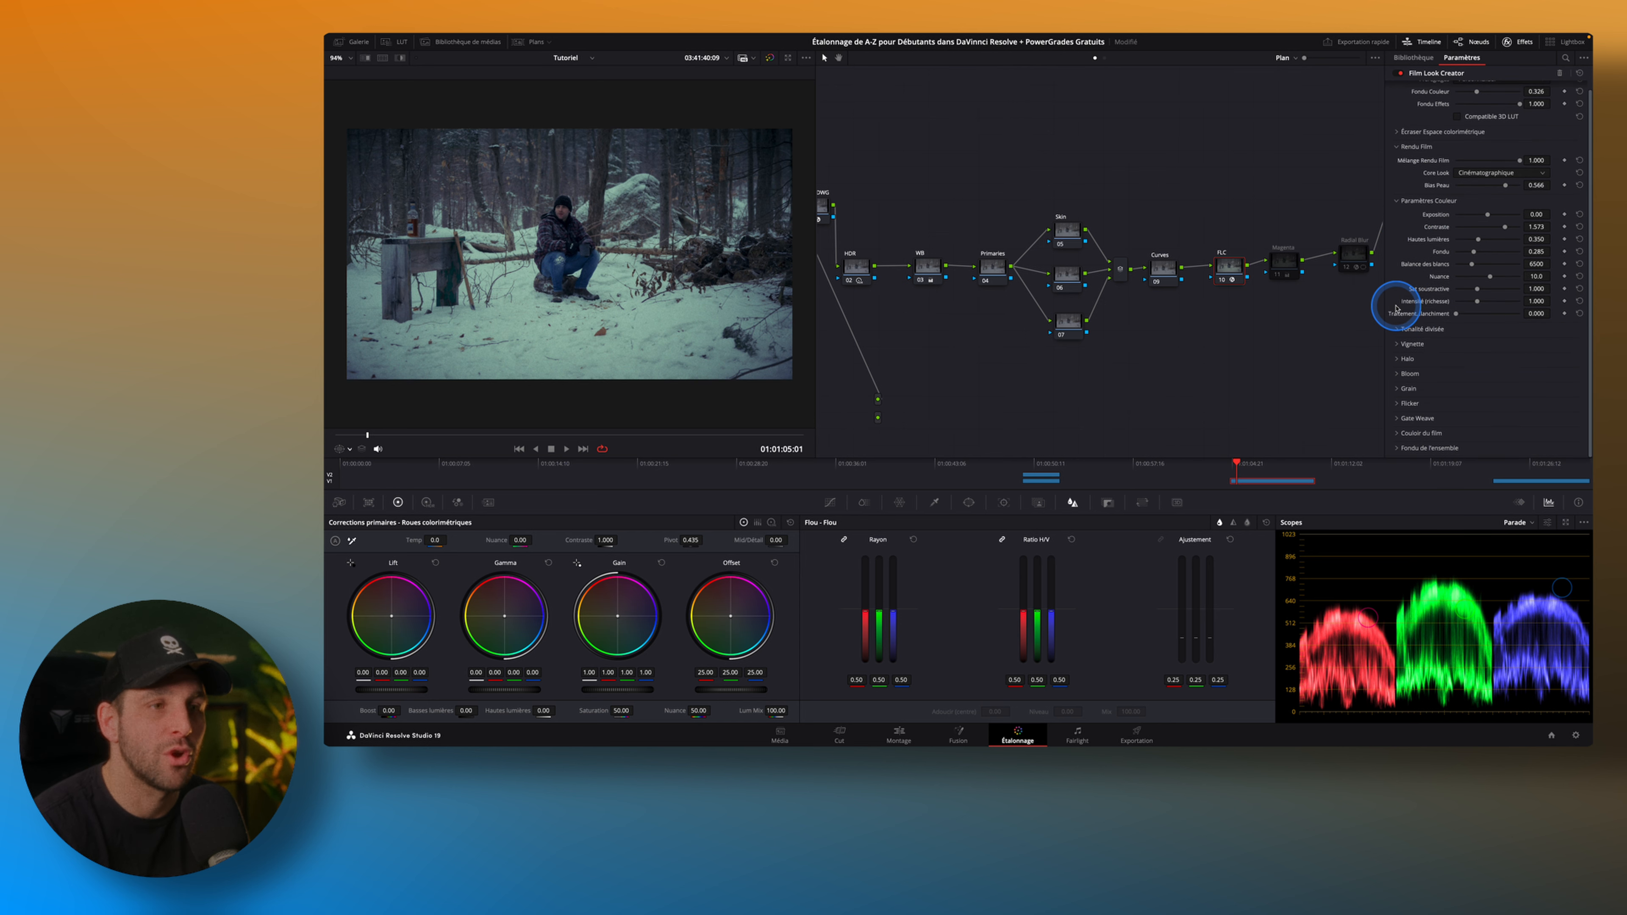
pyautogui.scroll(1, 1441, 336)
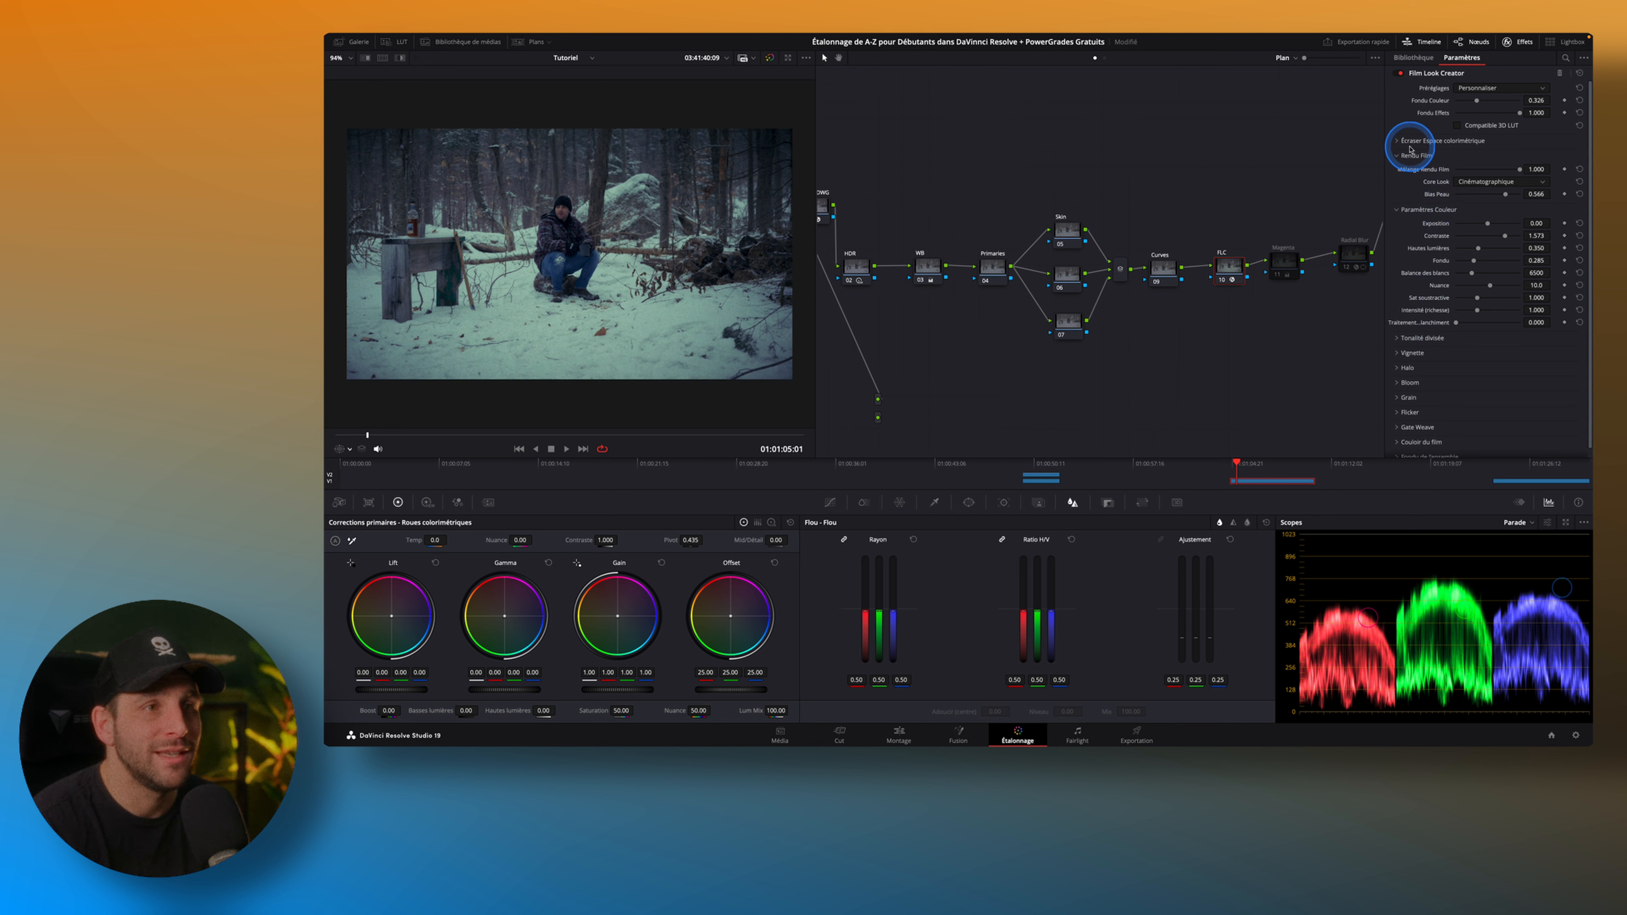
# Try the Akasaka core look in the Film Look Creator, and return to Cinématographique.
pyautogui.click(1516, 182)
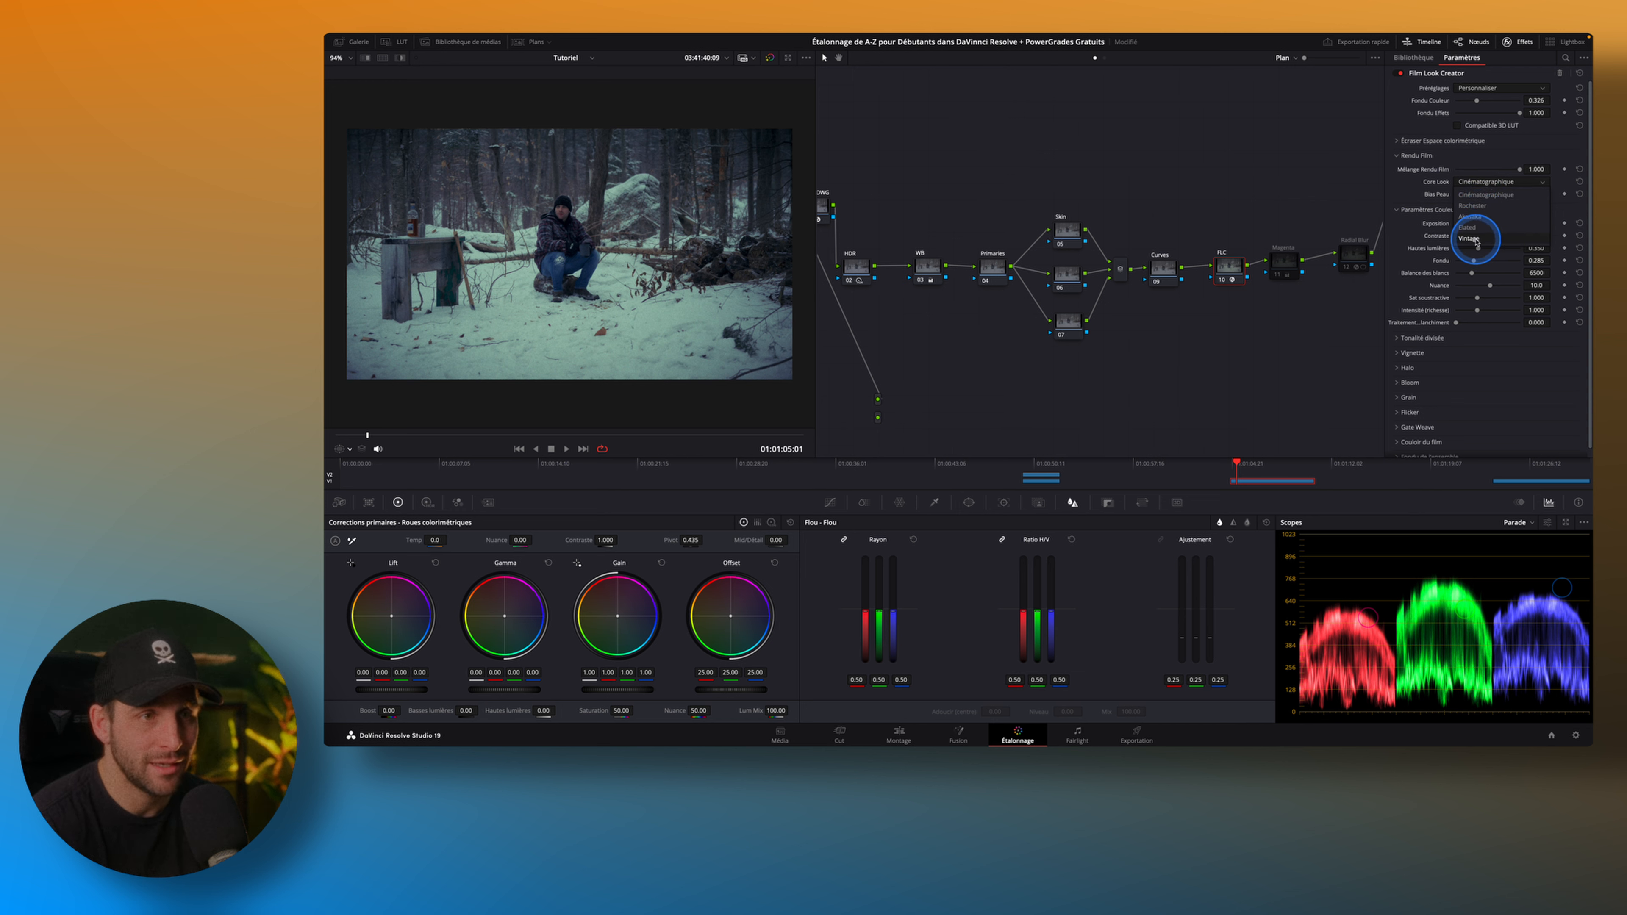
pyautogui.click(1478, 220)
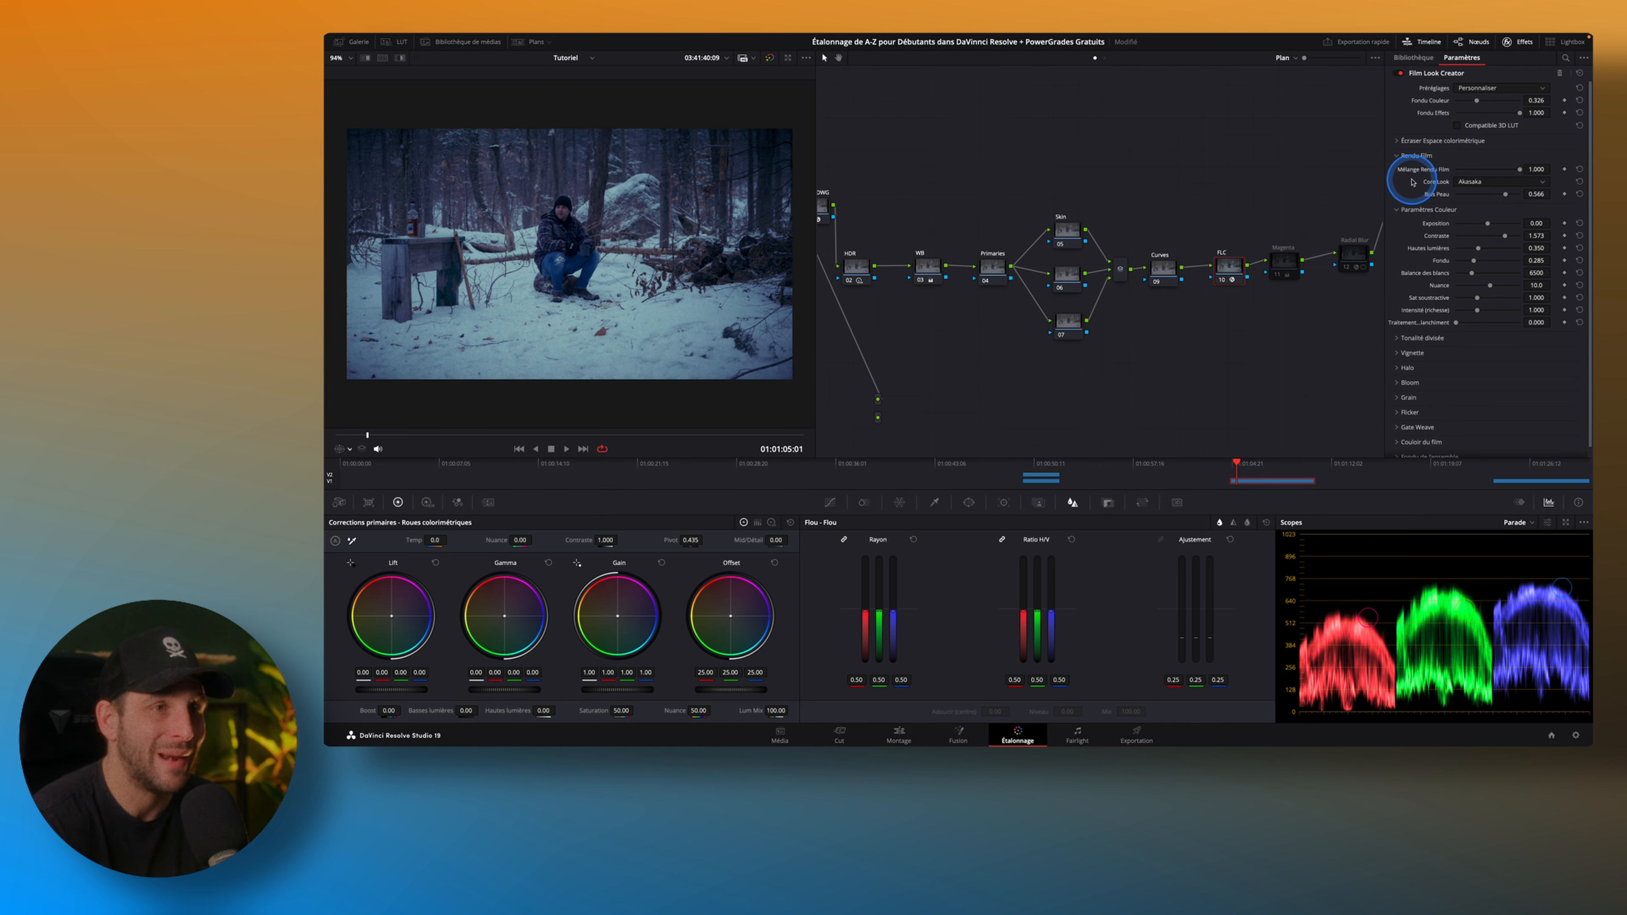
pyautogui.click(1474, 182)
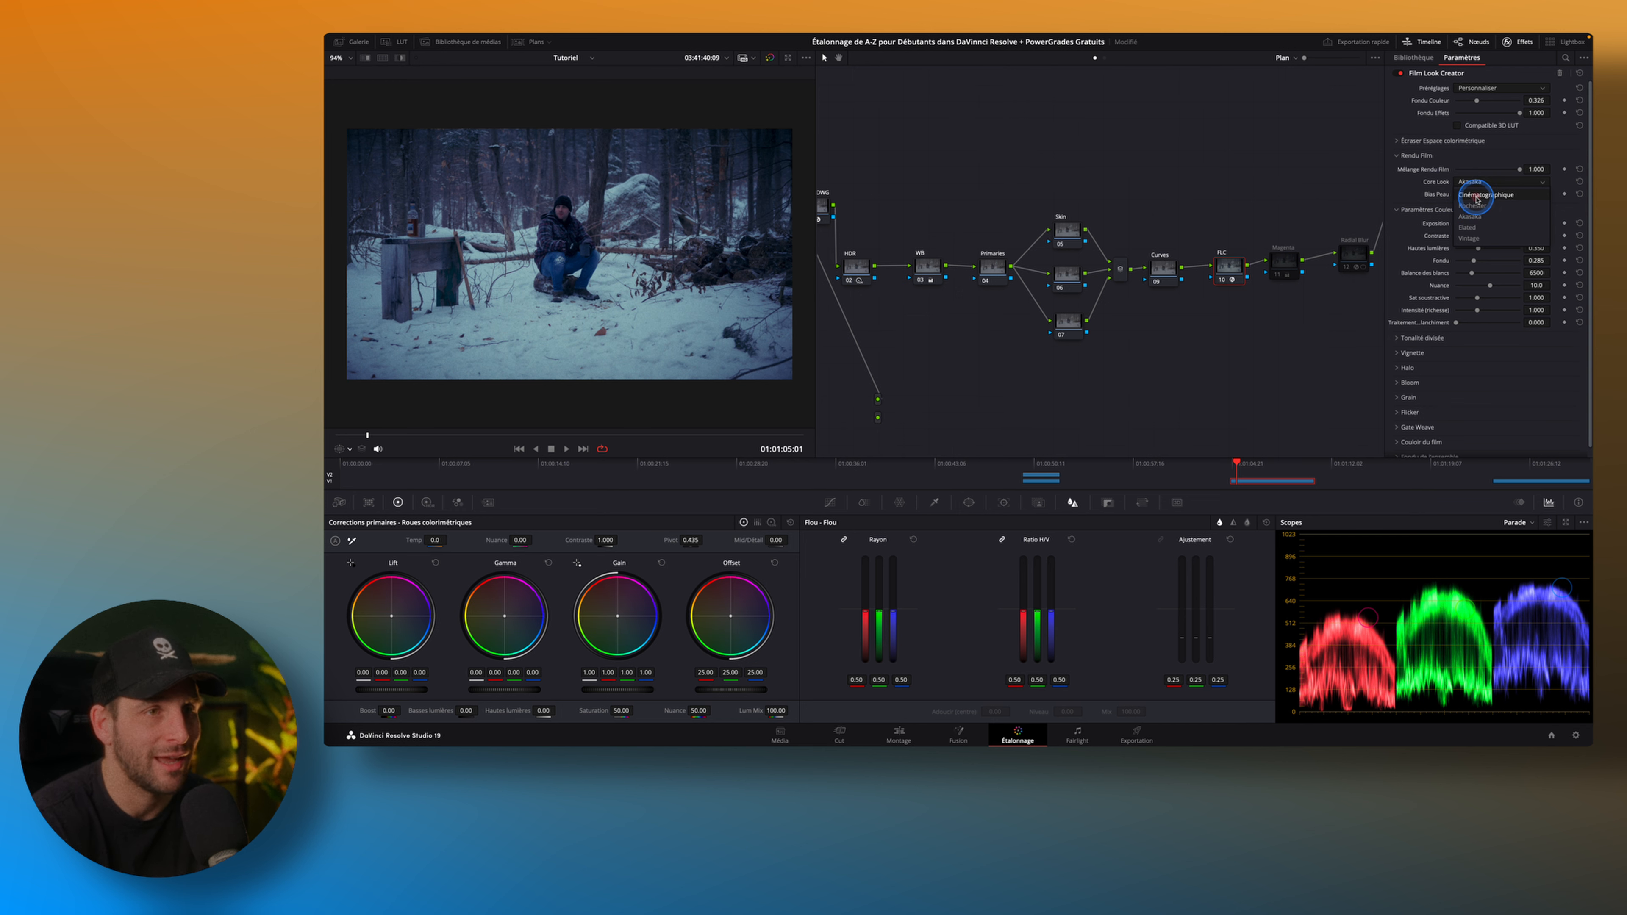
pyautogui.click(1477, 195)
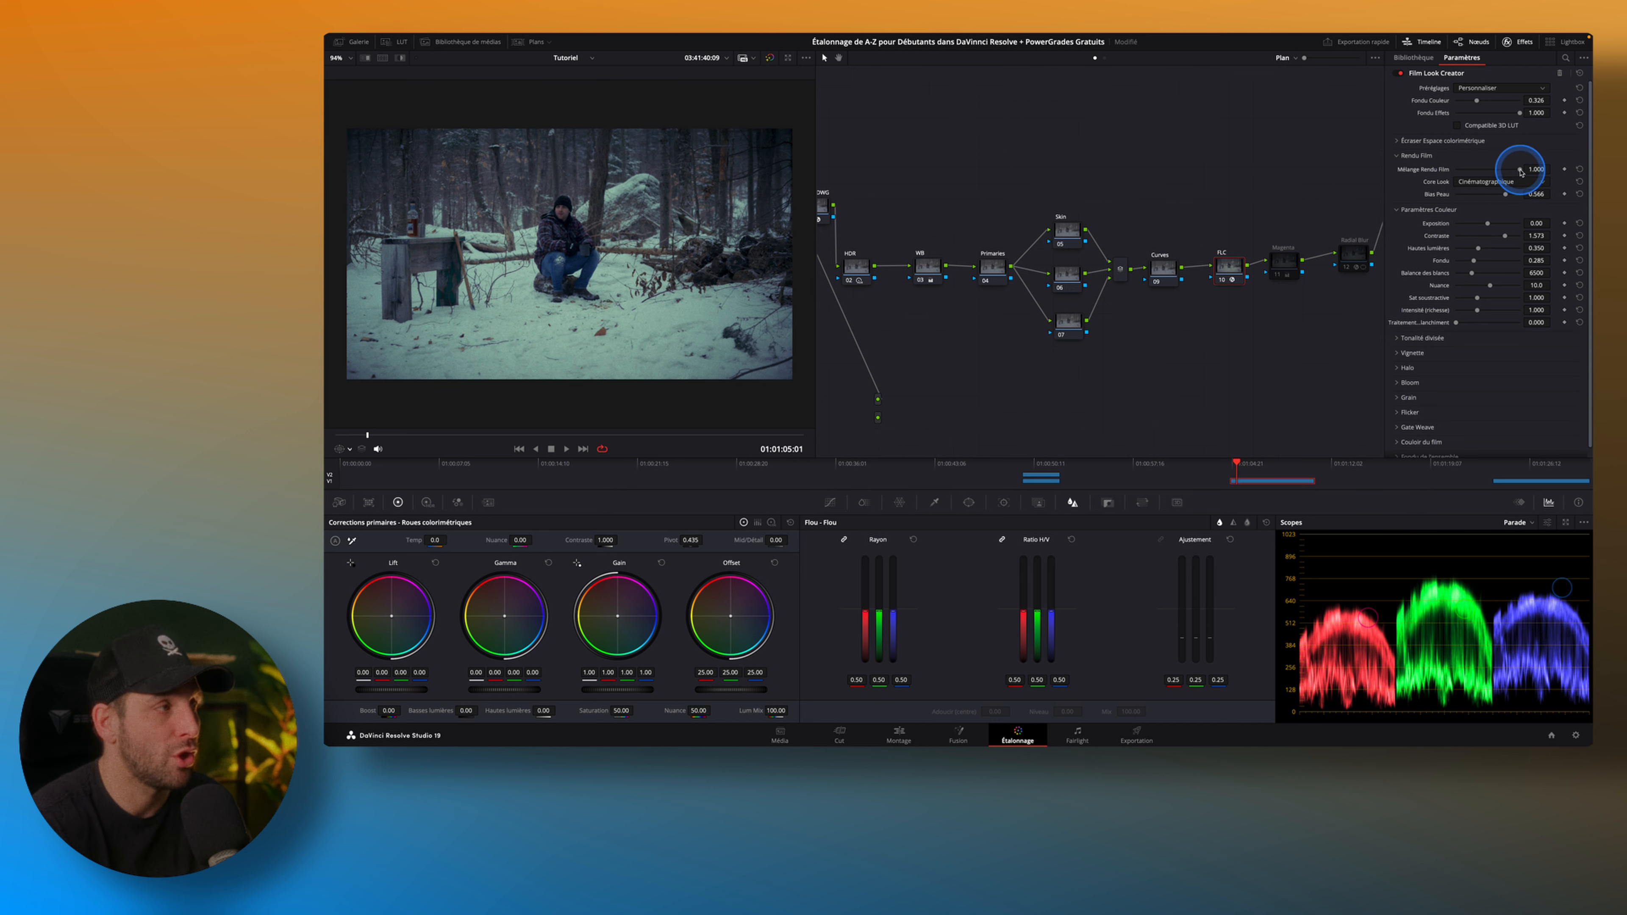
# Set the Film Look Creator's film look blend (Mélange Rendu Film) to 0.806 and its skin bias to 0.597.
pyautogui.moveTo(1522, 172)
pyautogui.mouseDown()
pyautogui.moveTo(1409, 176)
pyautogui.moveTo(1514, 171)
pyautogui.mouseUp()
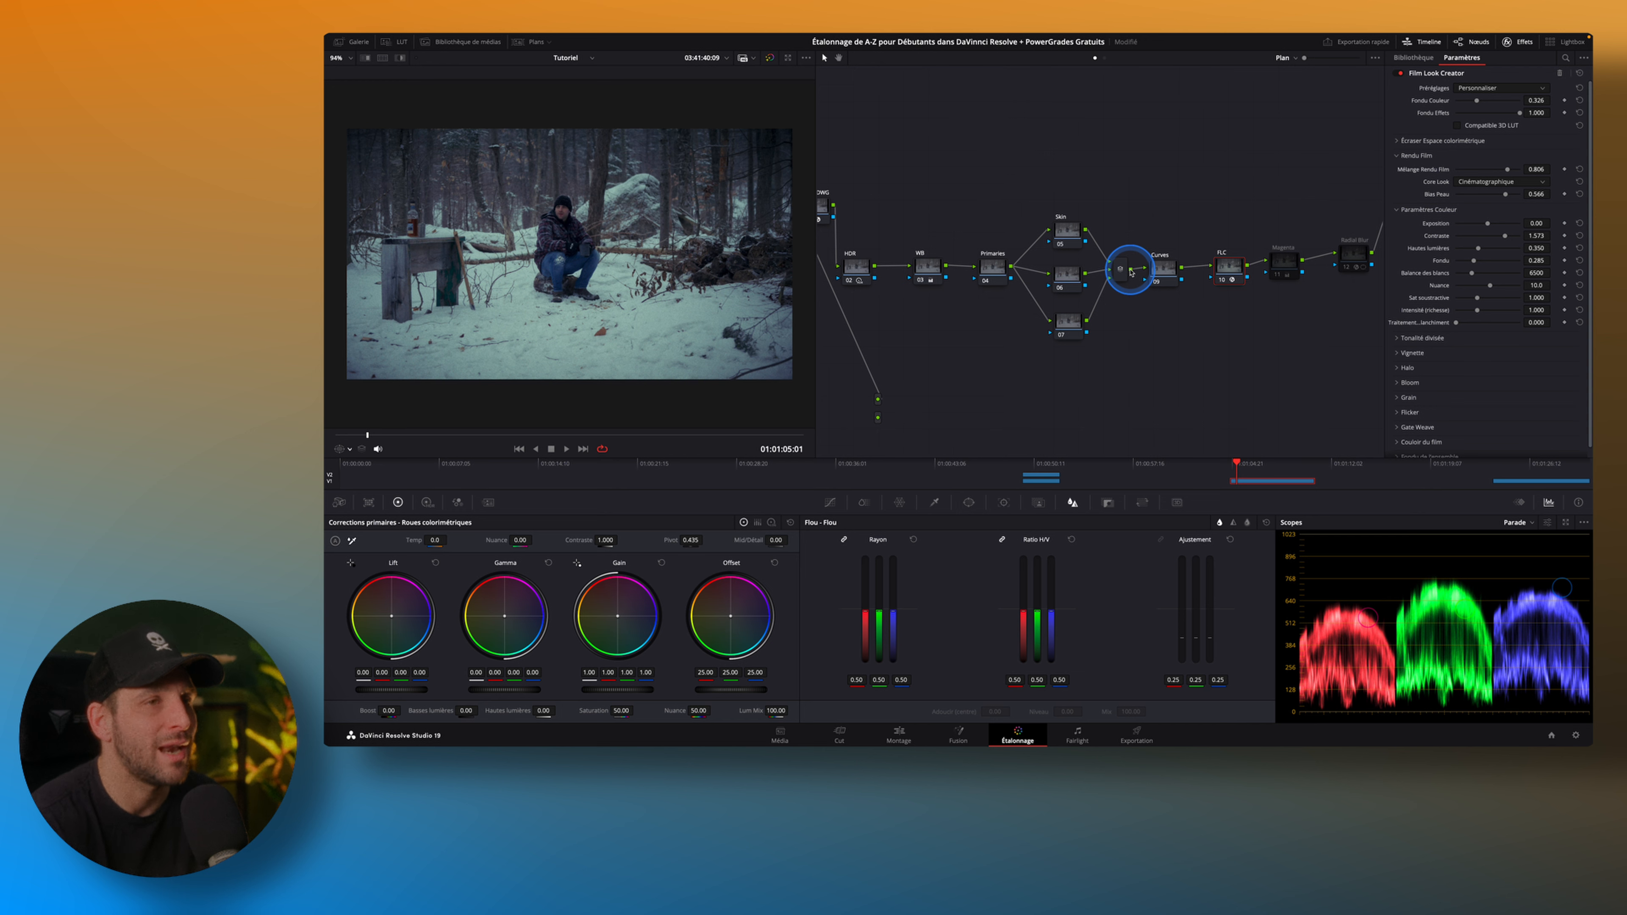
pyautogui.moveTo(1502, 194); pyautogui.dragTo(1472, 203)
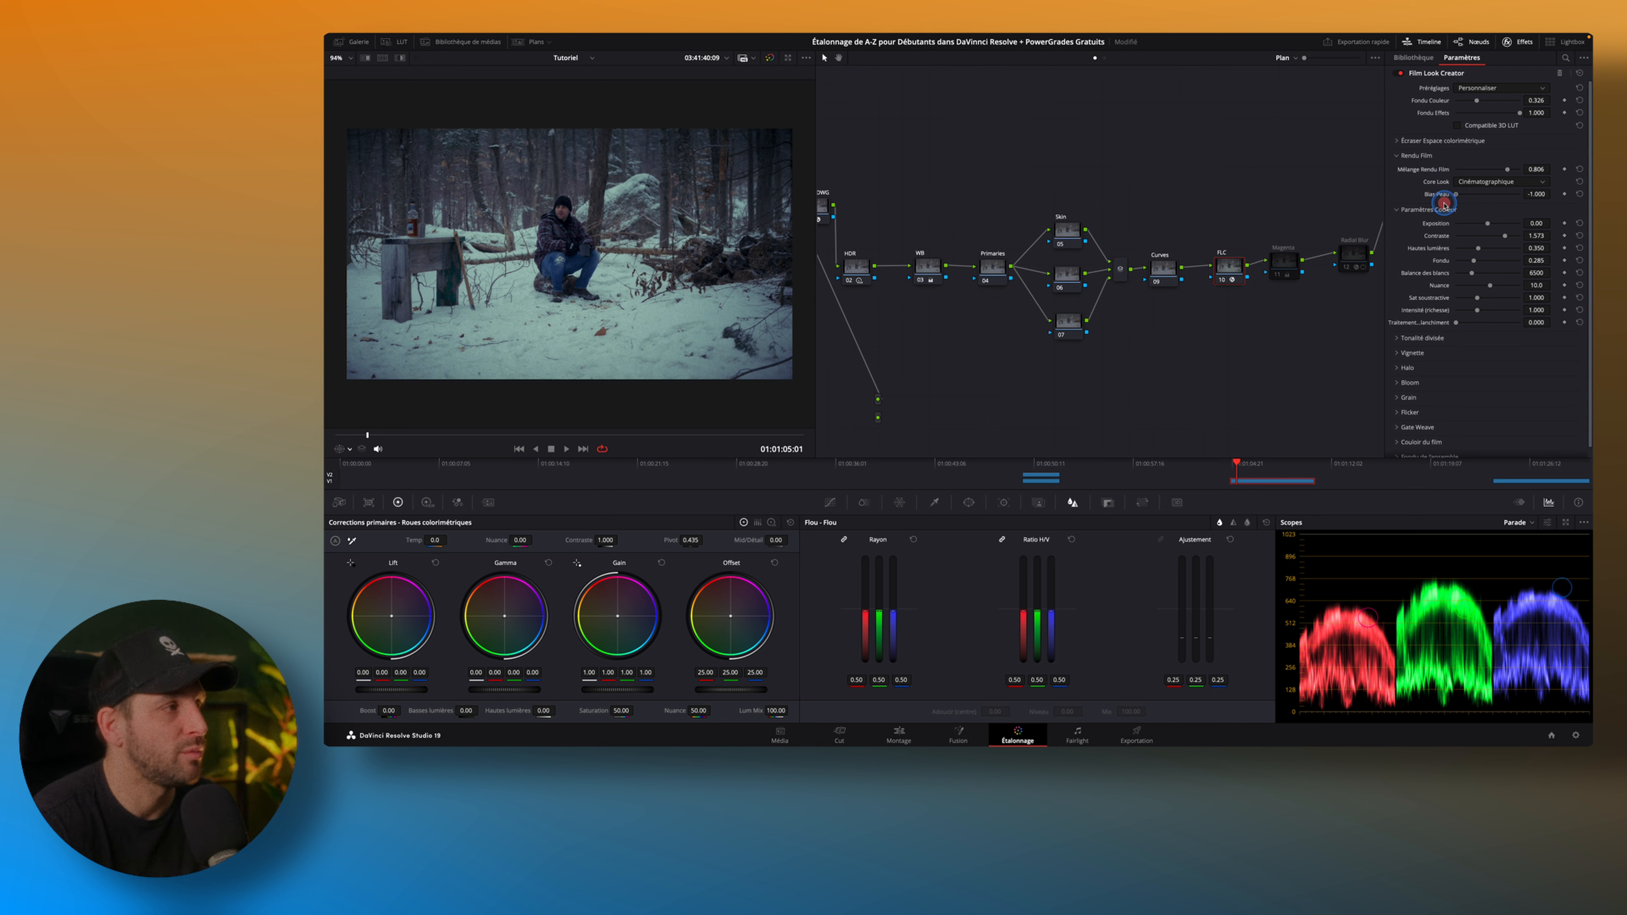
pyautogui.moveTo(1524, 203); pyautogui.dragTo(1461, 216)
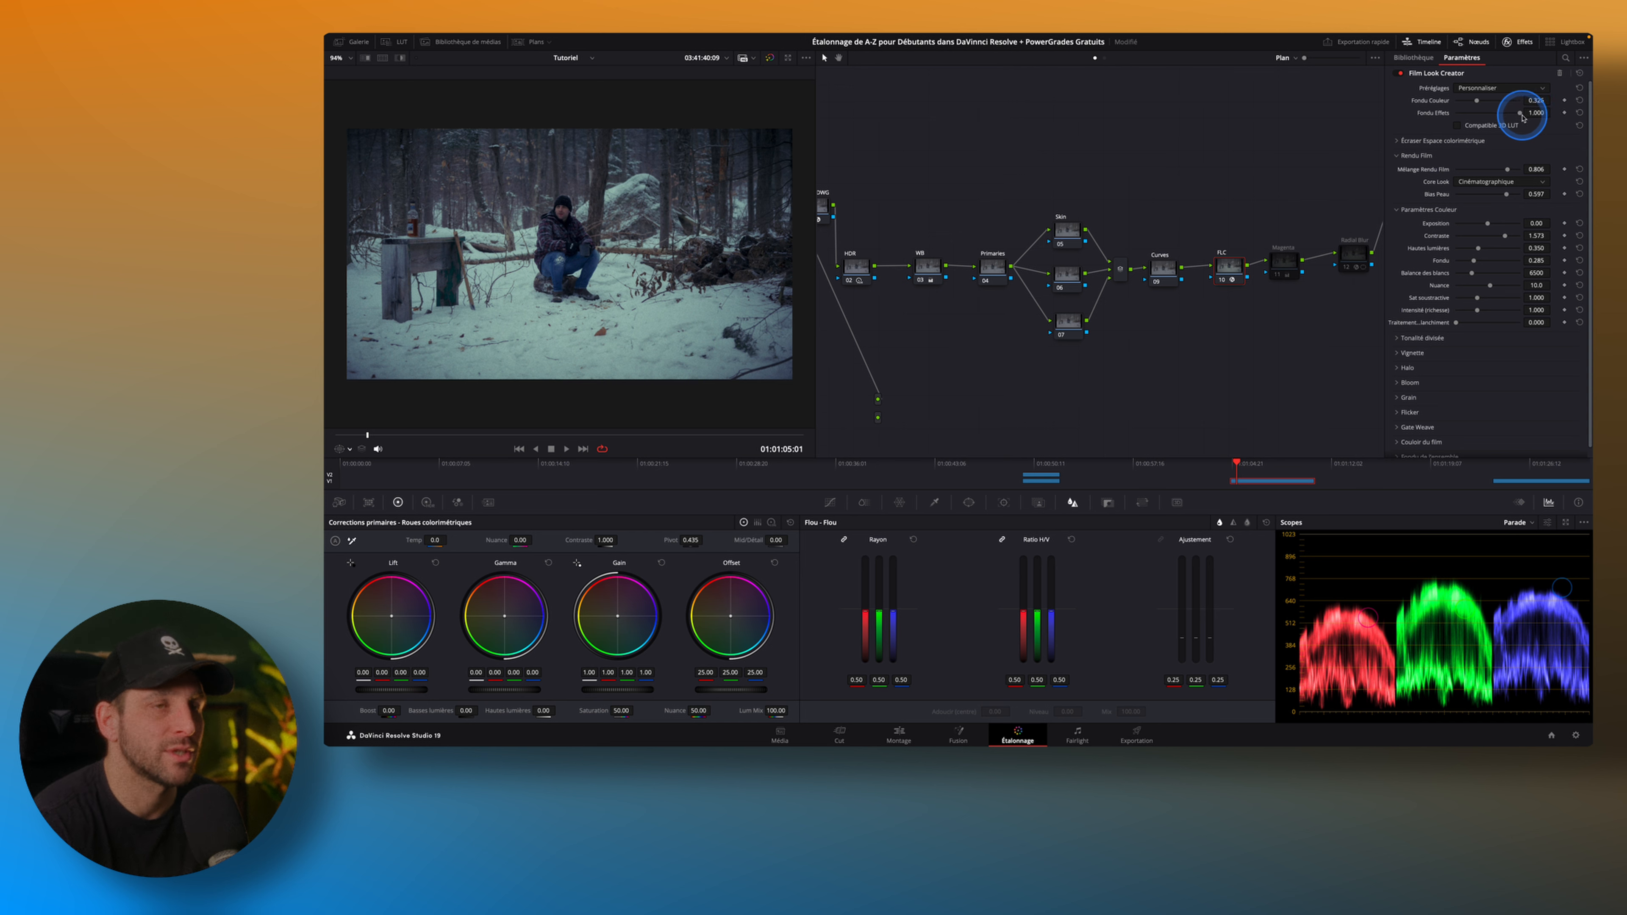
# Try varying the Film Look Creator's effects blend (Fondu Effets), and bring it back to 1.000.
pyautogui.scroll(-1, 1422, 355)
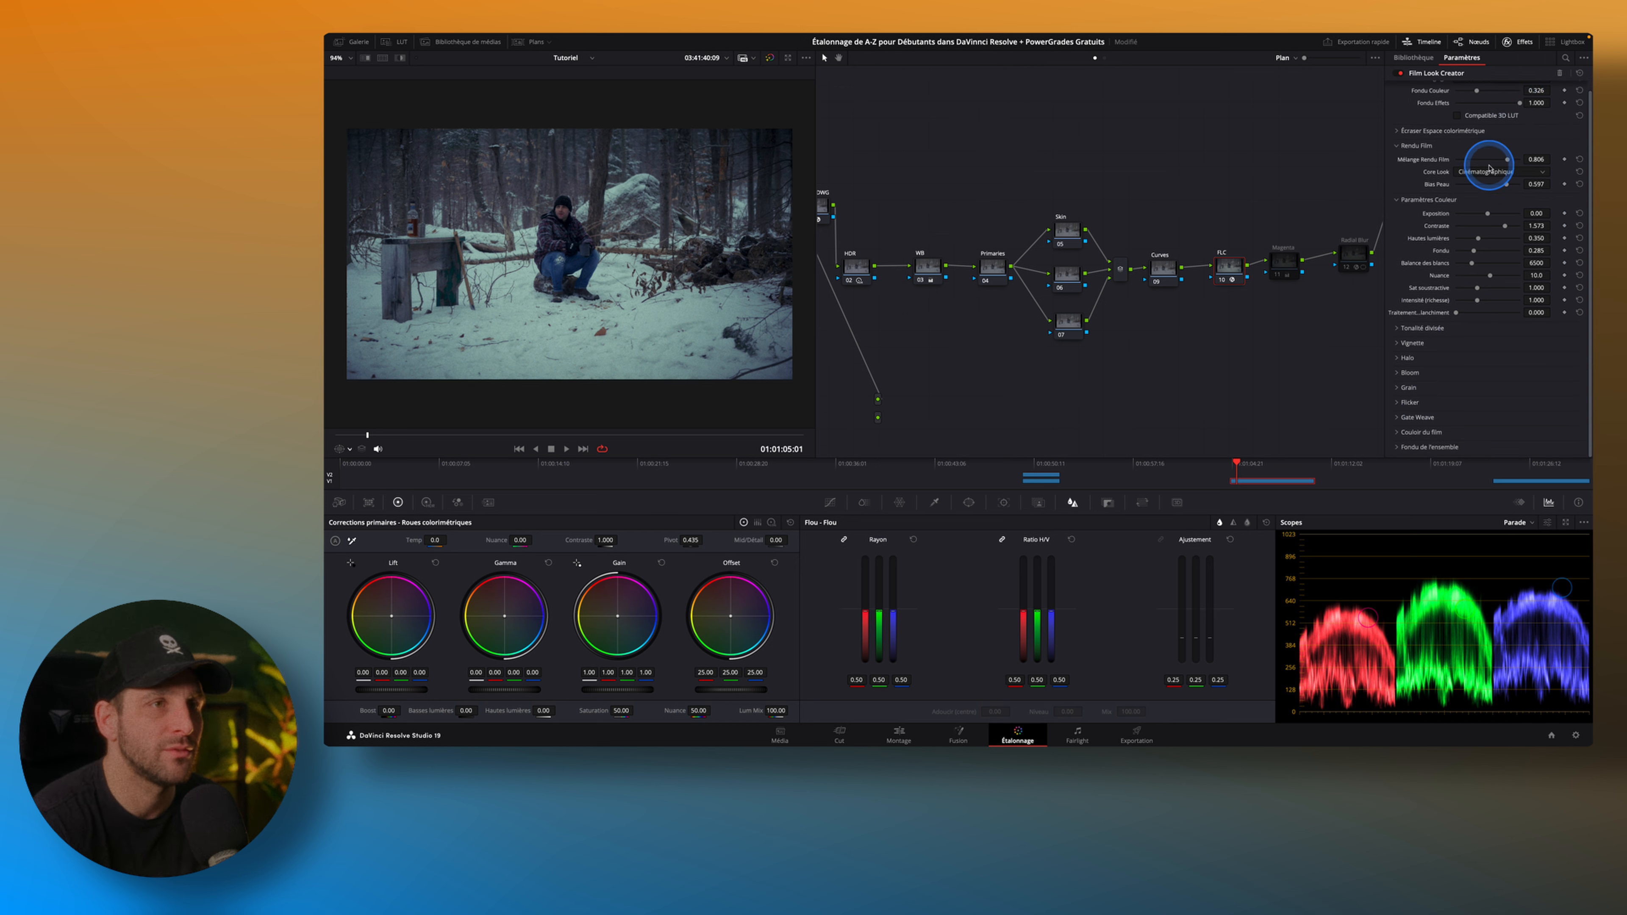
pyautogui.scroll(1, 1481, 155)
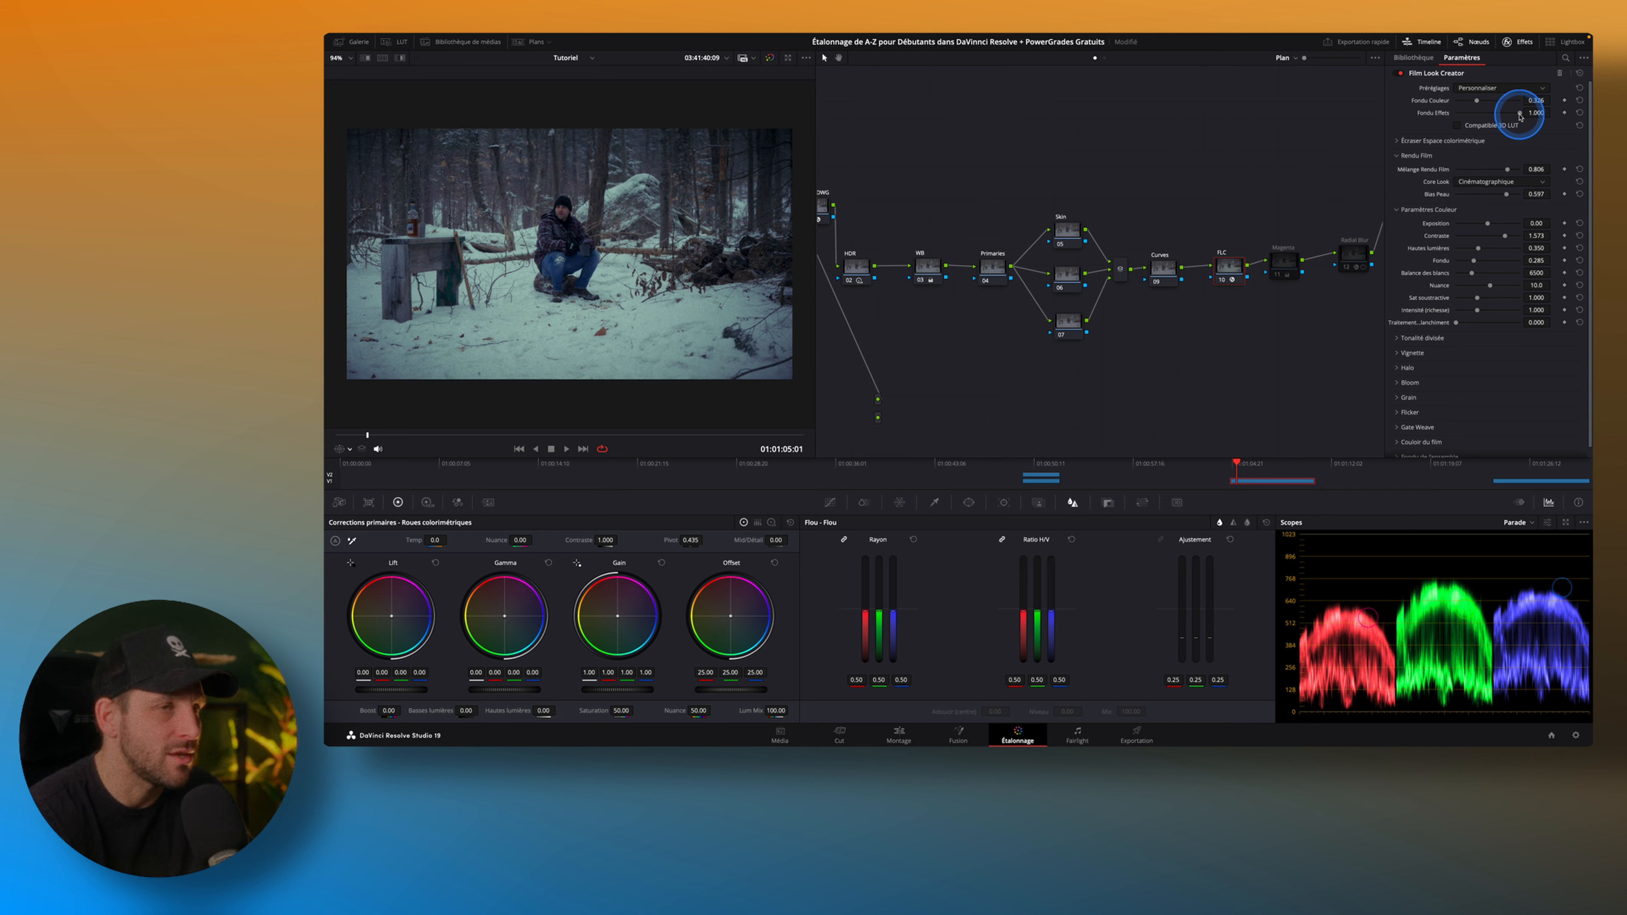
pyautogui.moveTo(1520, 116)
pyautogui.mouseDown()
pyautogui.moveTo(1429, 119)
pyautogui.moveTo(1585, 114)
pyautogui.moveTo(1525, 119)
pyautogui.mouseUp()
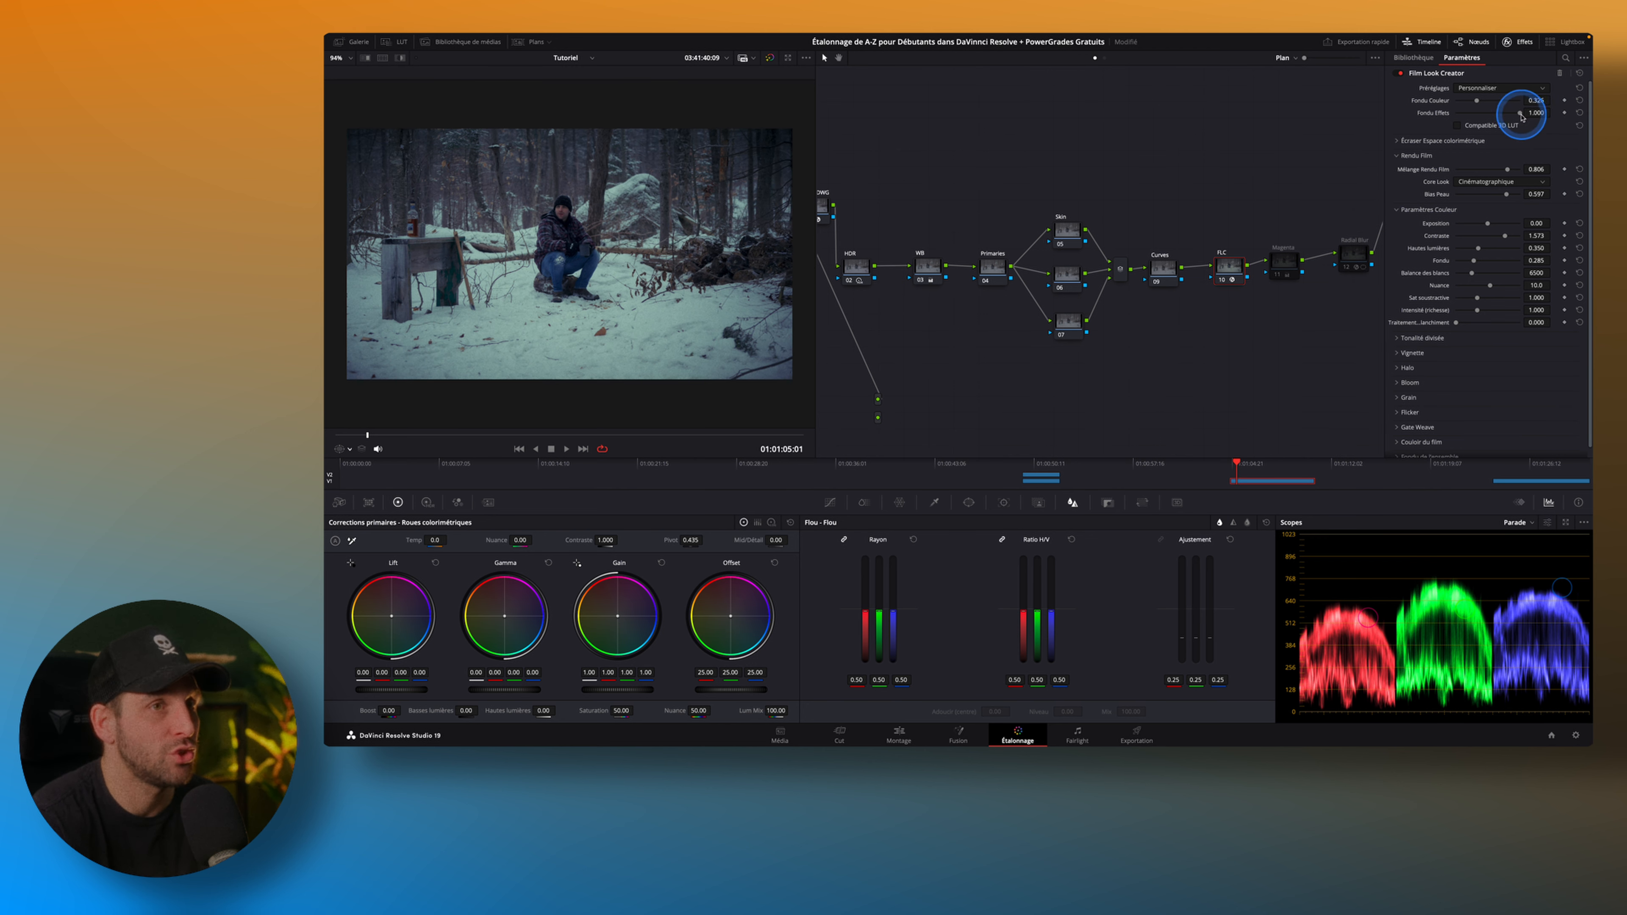
pyautogui.moveTo(1522, 117)
pyautogui.mouseDown()
pyautogui.moveTo(1438, 124)
pyautogui.moveTo(1524, 122)
pyautogui.mouseUp()
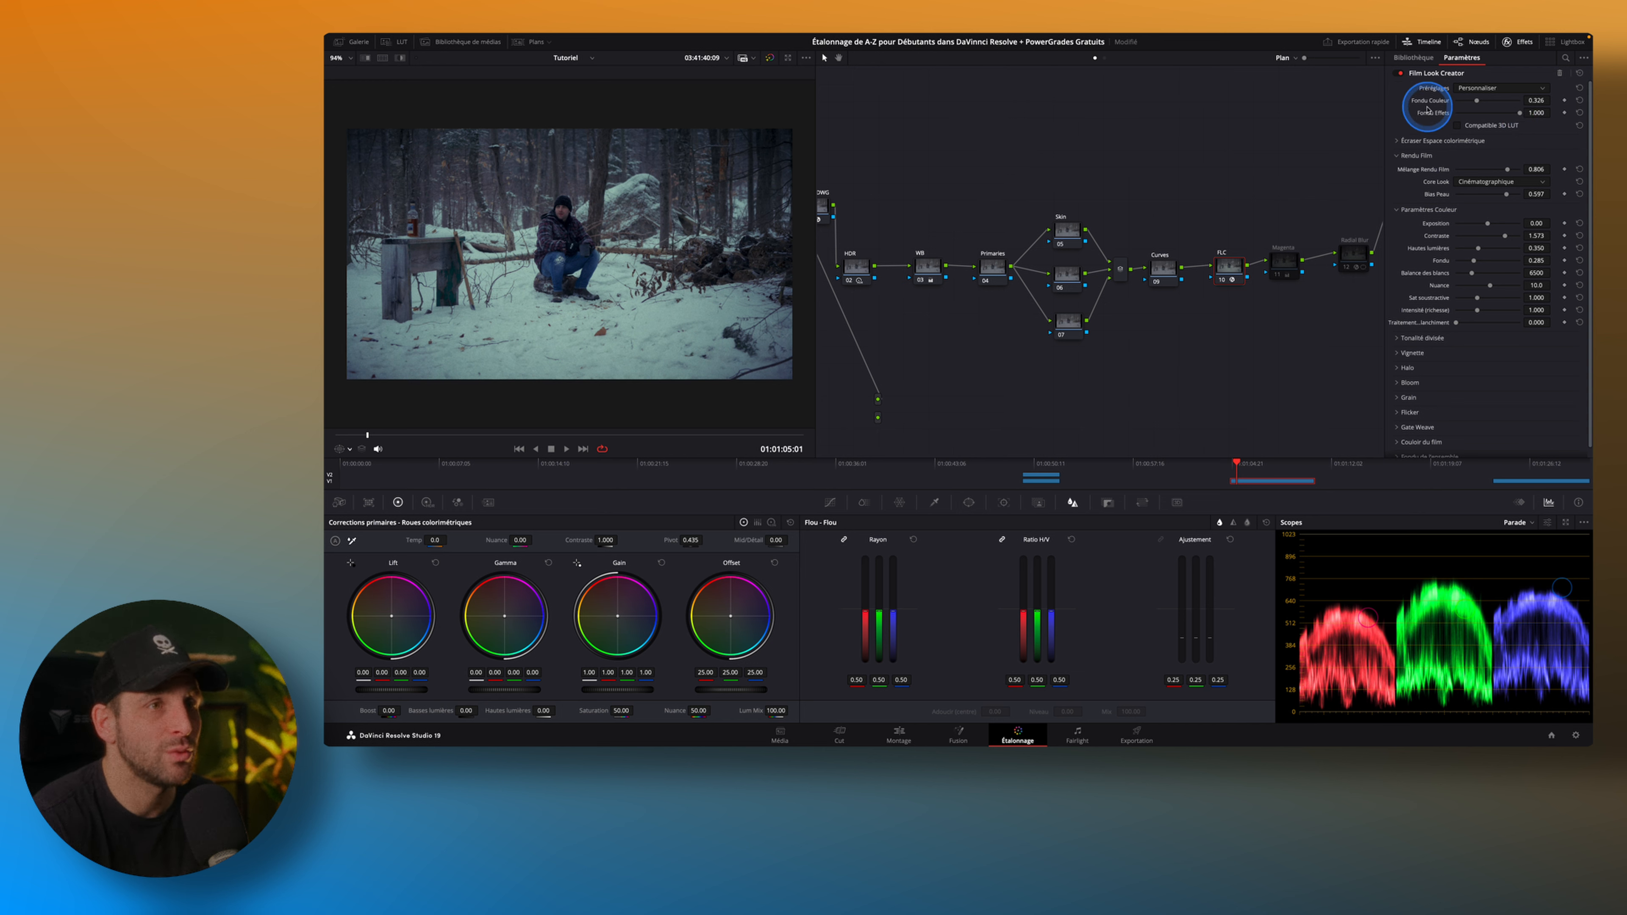
# Try the Film Look Creator's colour blend (Fondu Couleur) at 1.000 and at 0.000.
pyautogui.moveTo(1478, 102); pyautogui.dragTo(1524, 99)
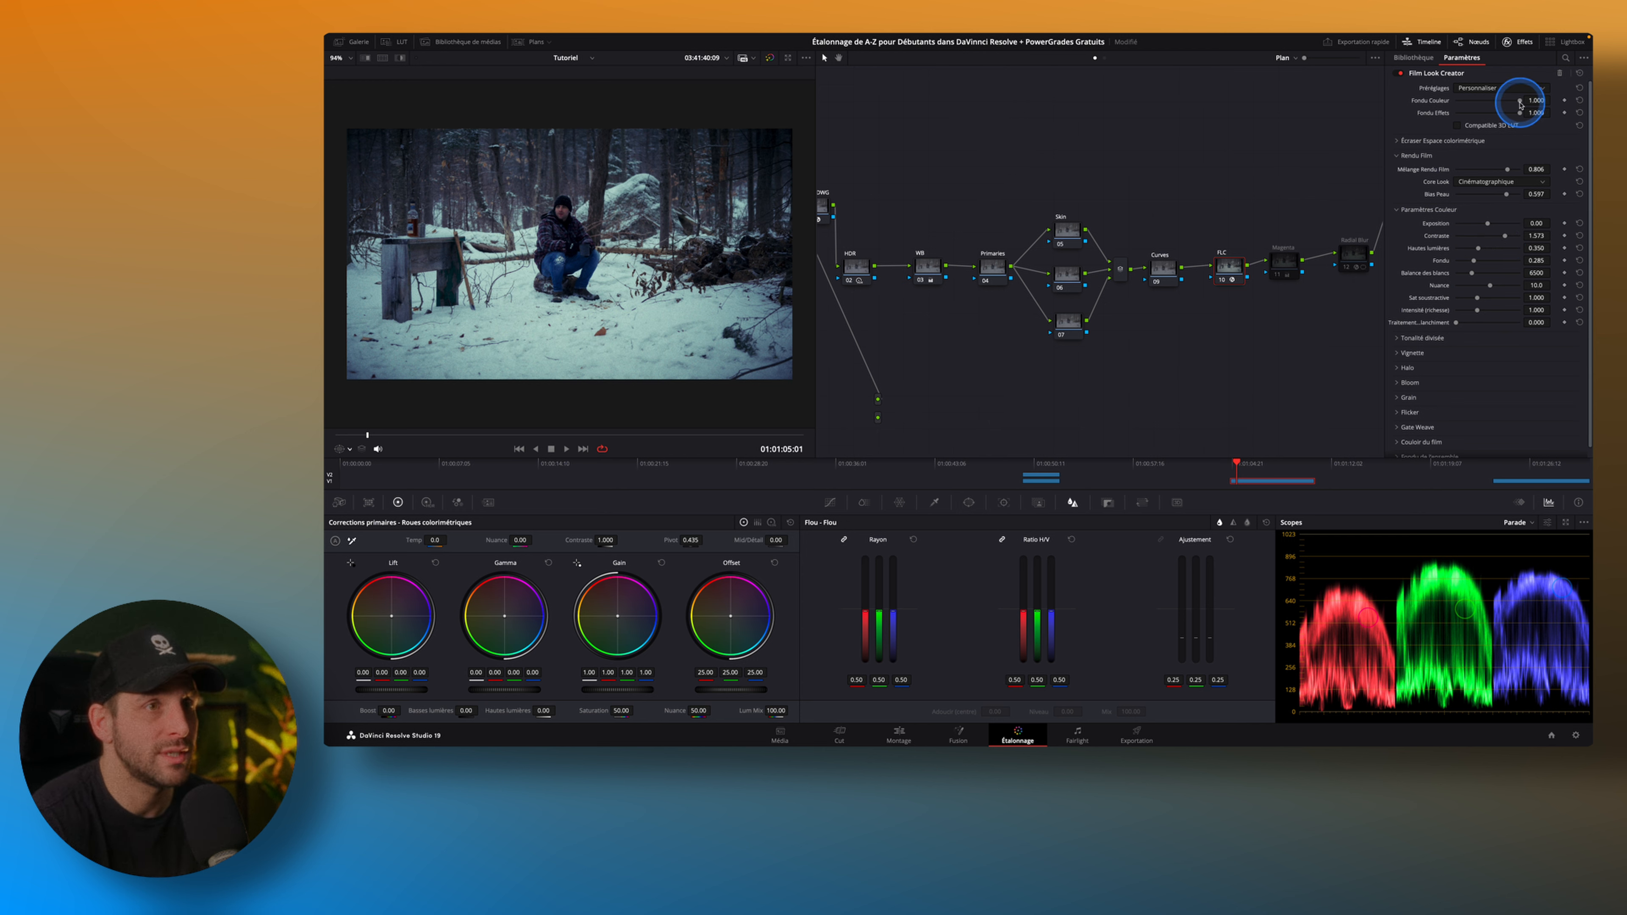
pyautogui.moveTo(1521, 100); pyautogui.dragTo(1422, 106)
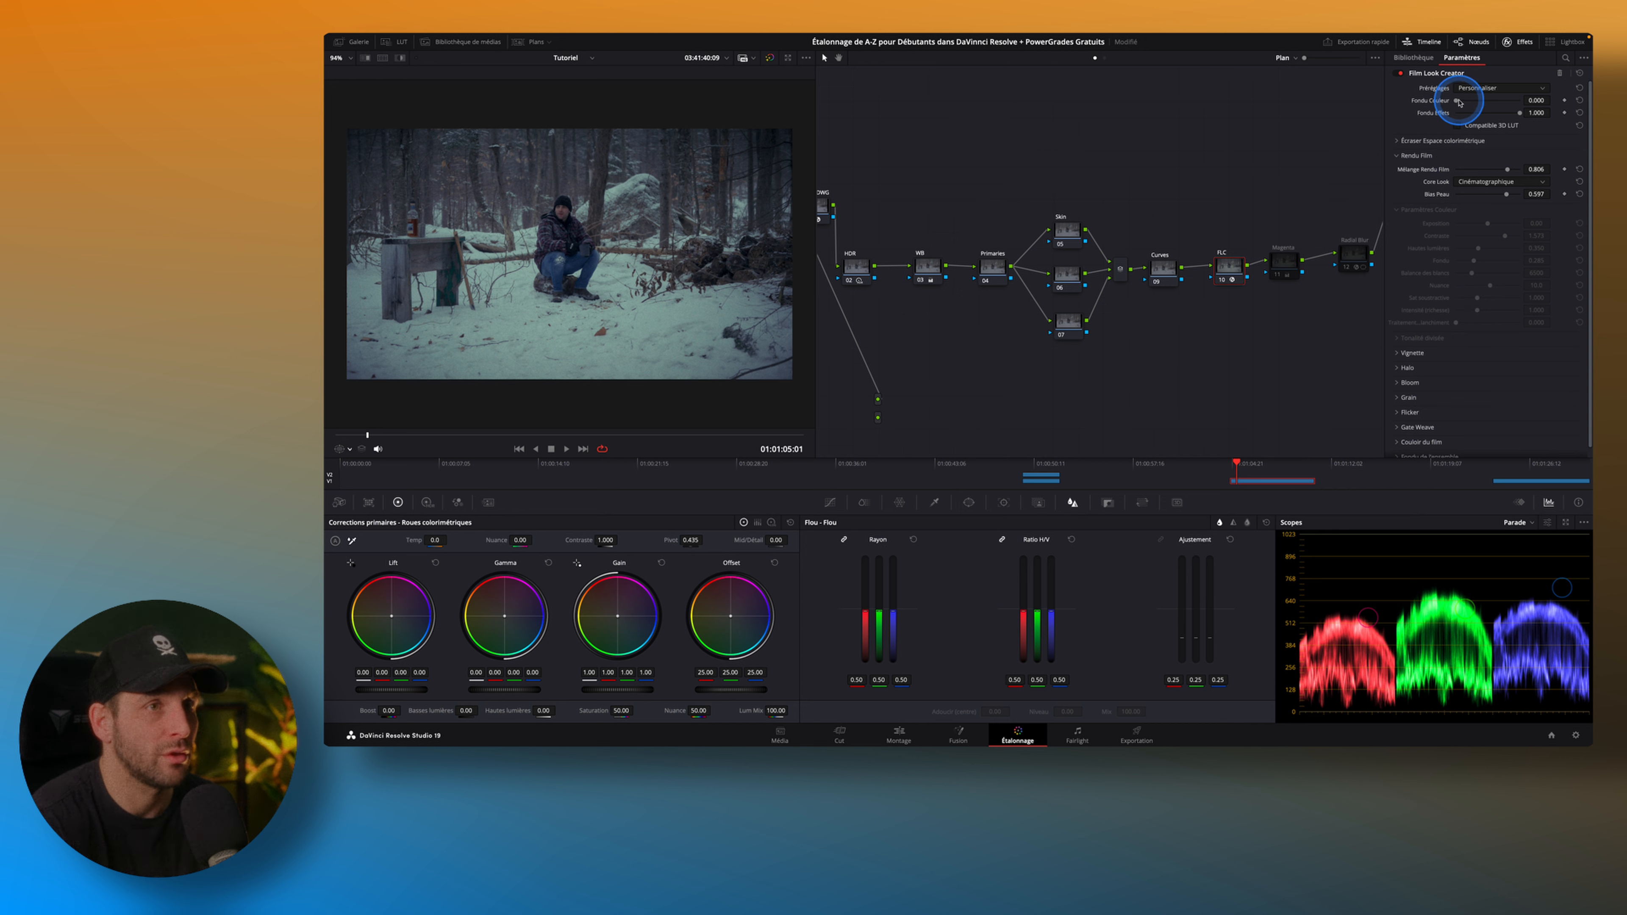
pyautogui.moveTo(1458, 103); pyautogui.dragTo(1438, 104)
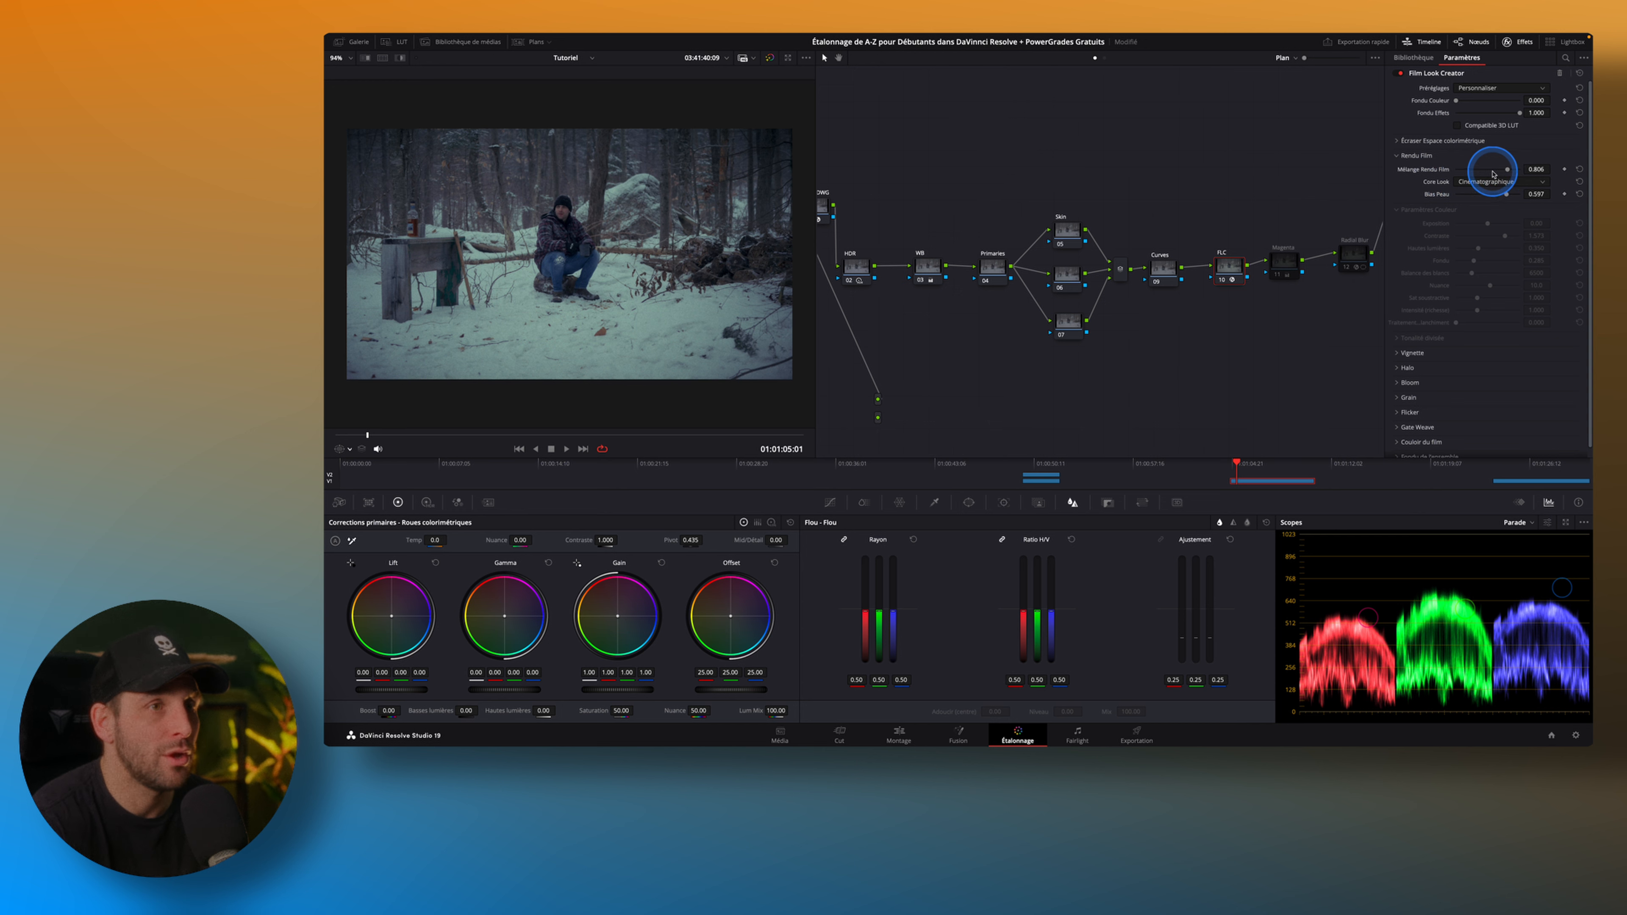
# Set the film look blend (Mélange Rendu Film) to 0.798 and the colour blend (Fondu Couleur) to 0.504.
pyautogui.moveTo(1508, 169)
pyautogui.mouseDown()
pyautogui.moveTo(1429, 177)
pyautogui.moveTo(1507, 181)
pyautogui.mouseUp()
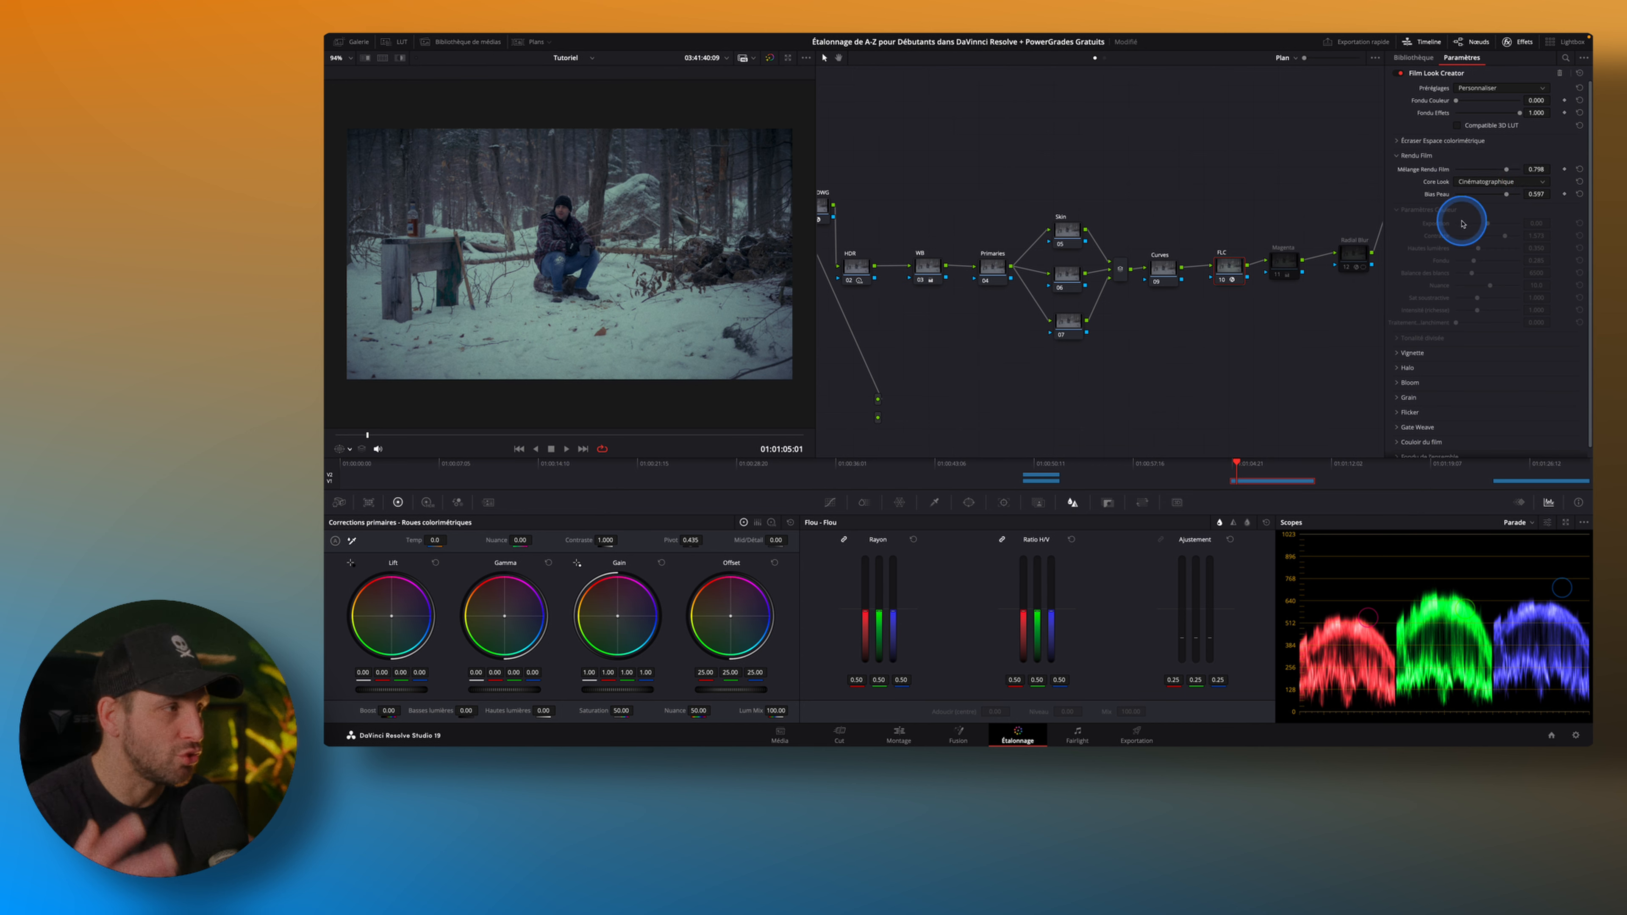
pyautogui.moveTo(1456, 100); pyautogui.dragTo(1488, 103)
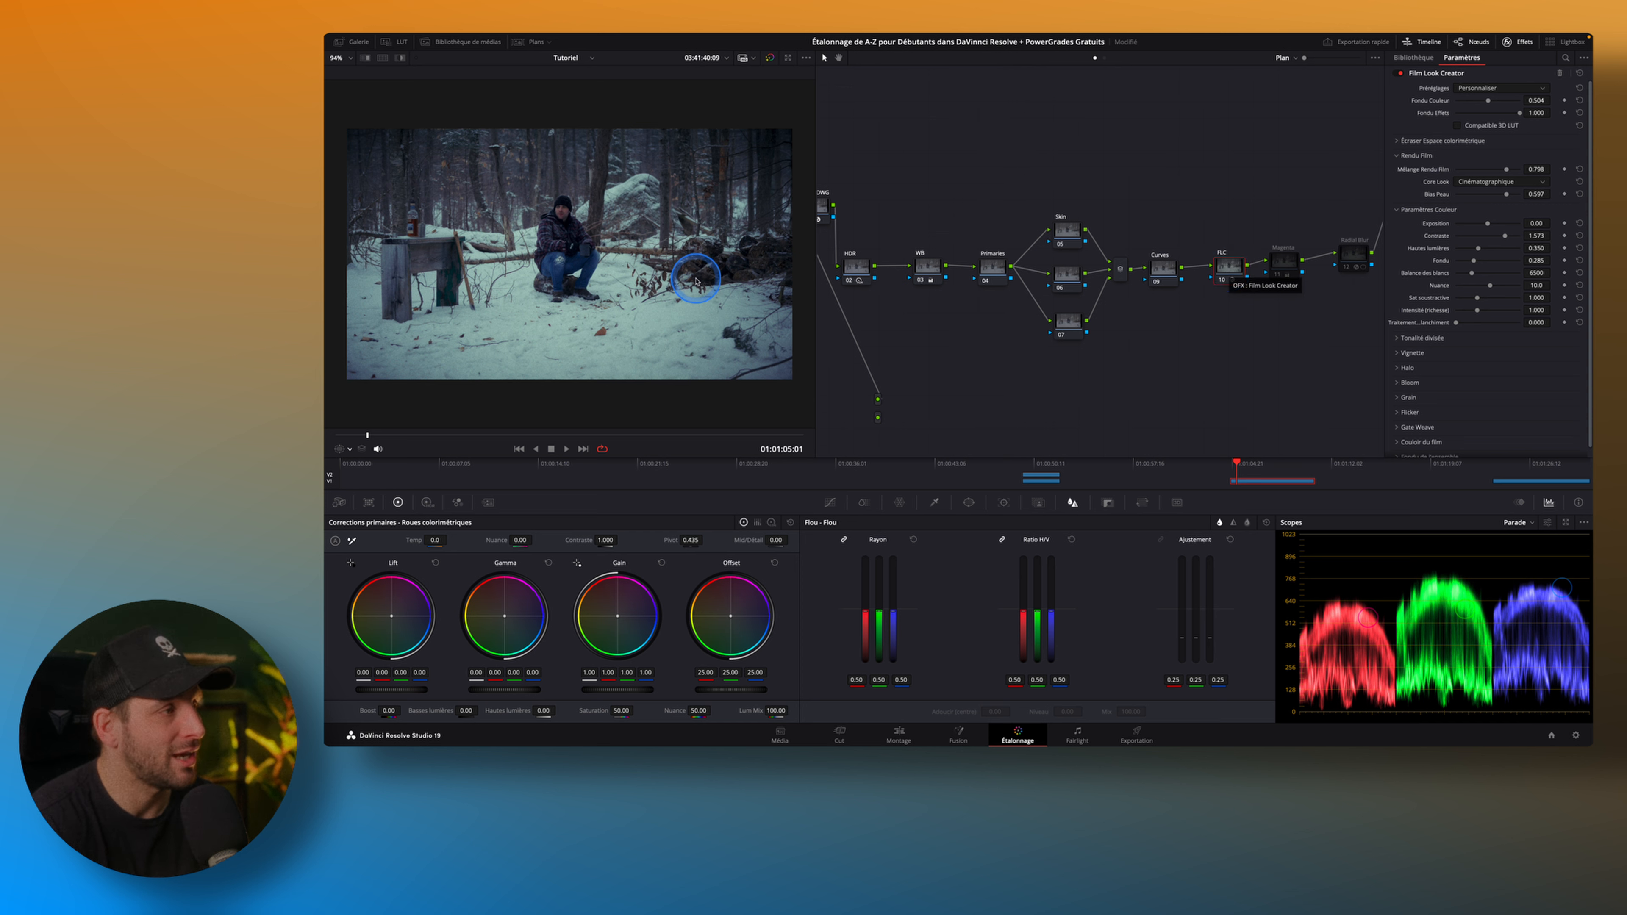
# Enable the Magenta node and toggle it off and on to compare its tint correction on the snow.
pyautogui.click(1277, 272)
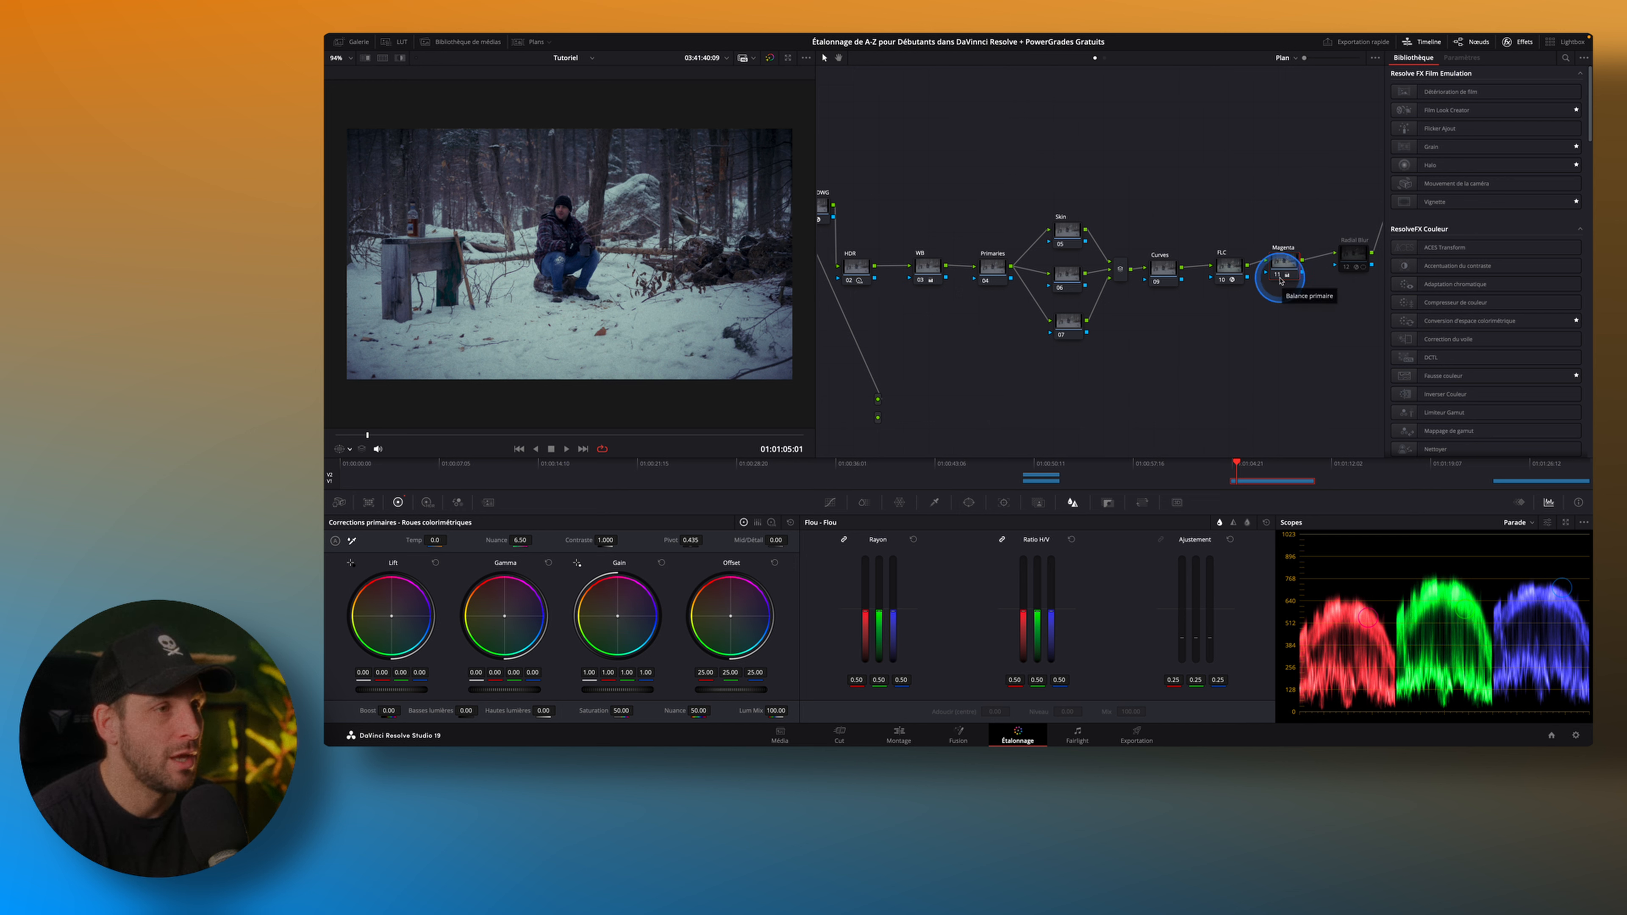
pyautogui.hotkey('ctrl', 'd')
pyautogui.hotkey('ctrl', 'd')
pyautogui.hotkey('ctrl', 'd')
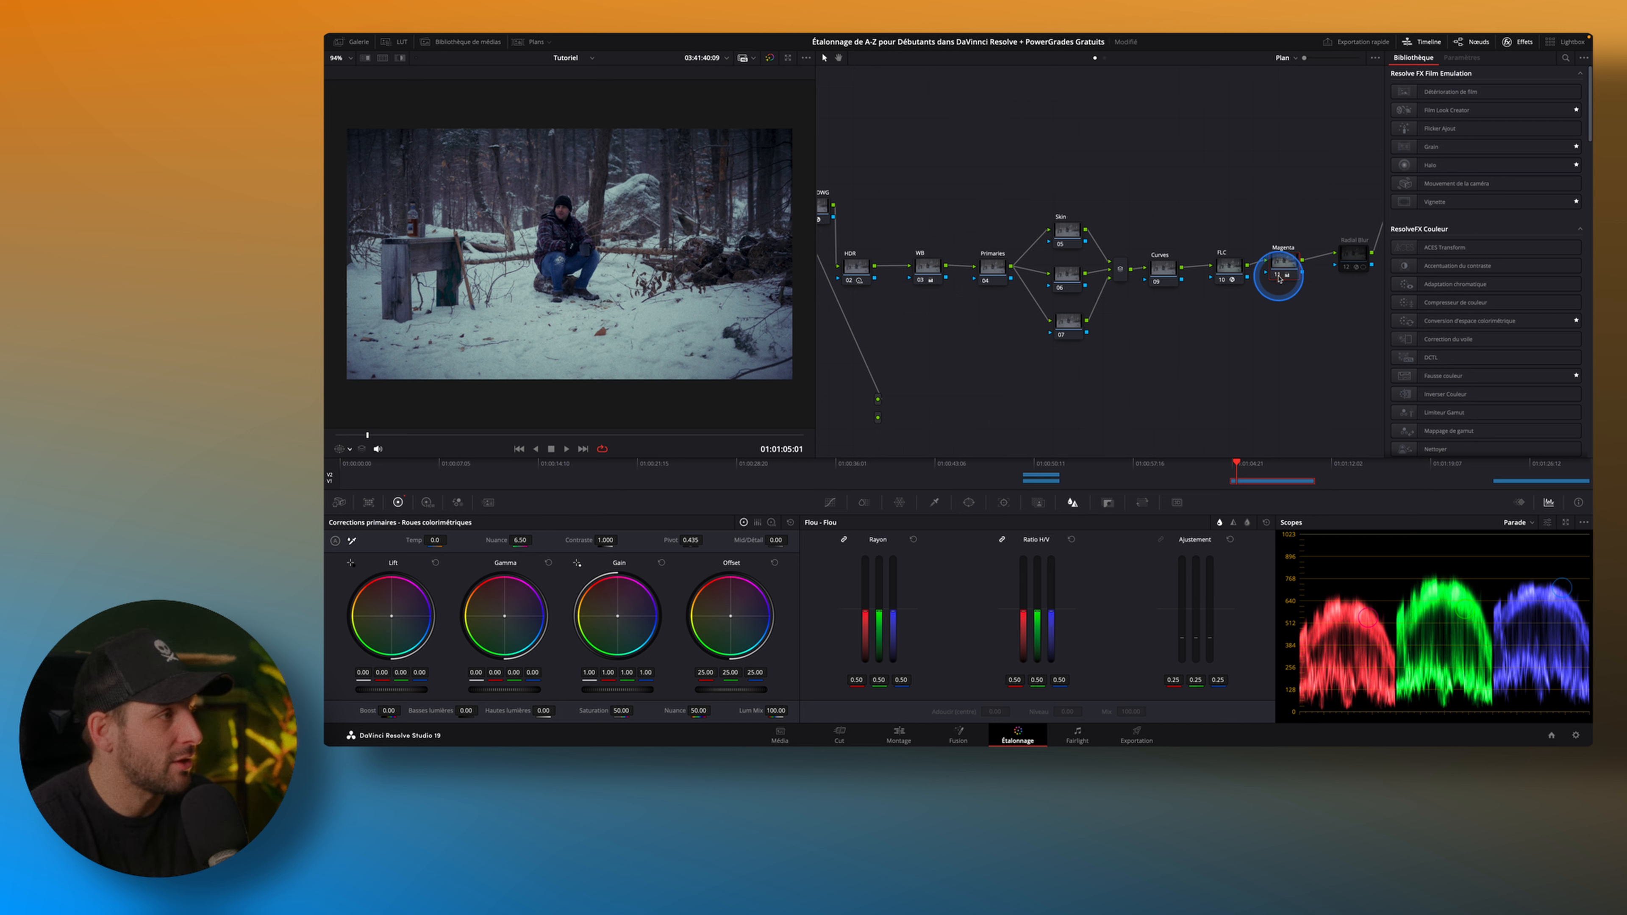
pyautogui.hotkey('ctrl', 'd')
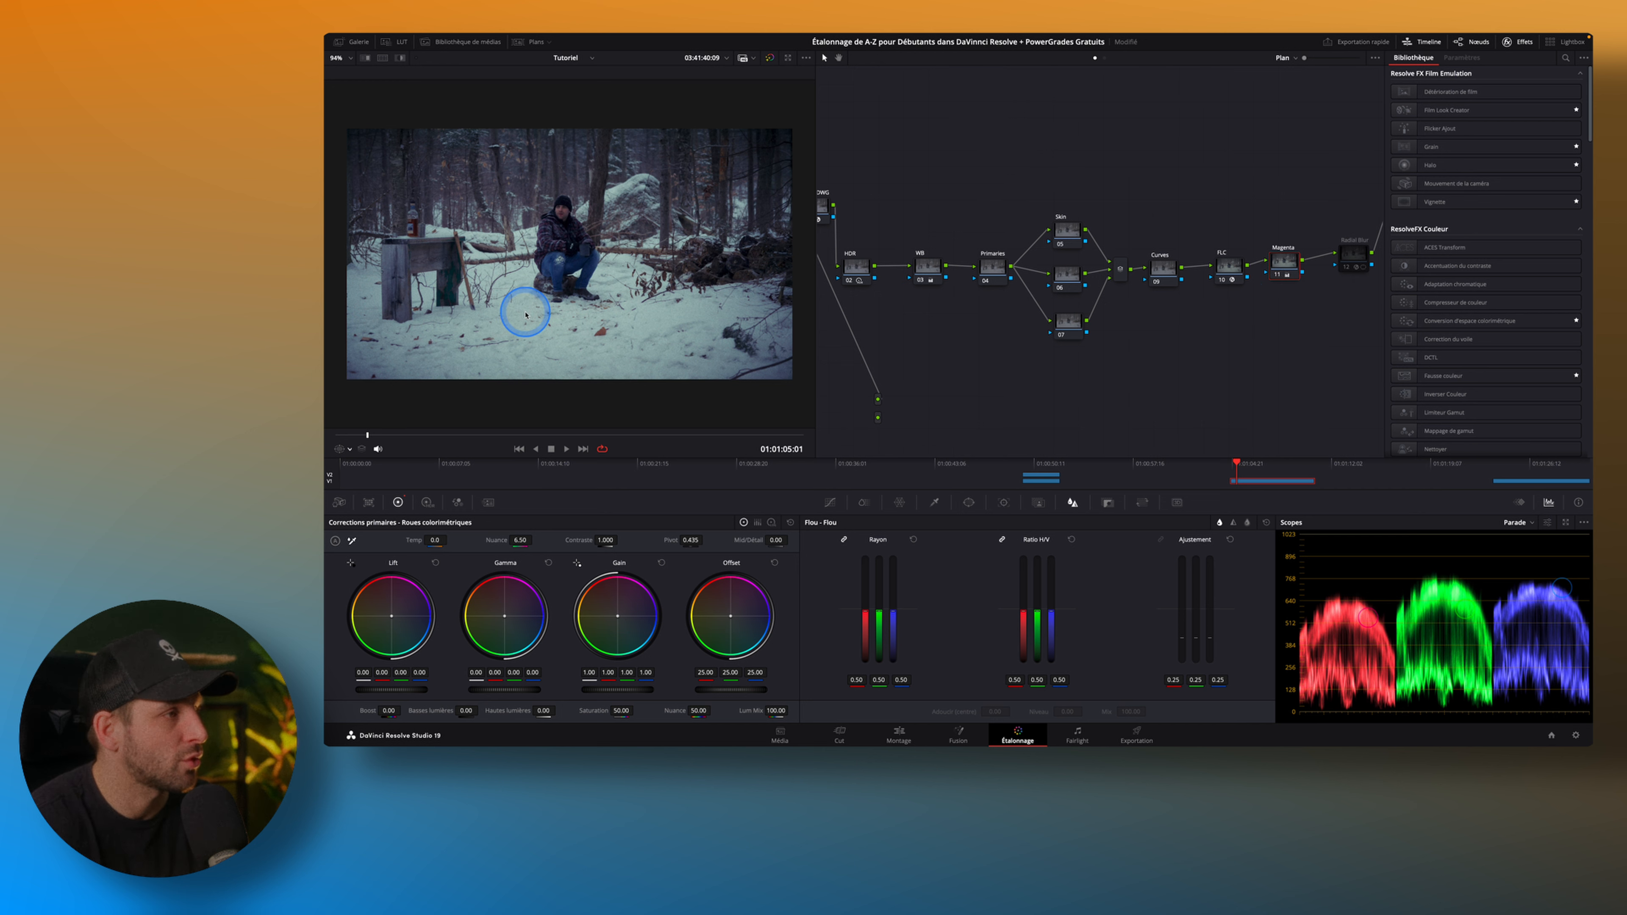
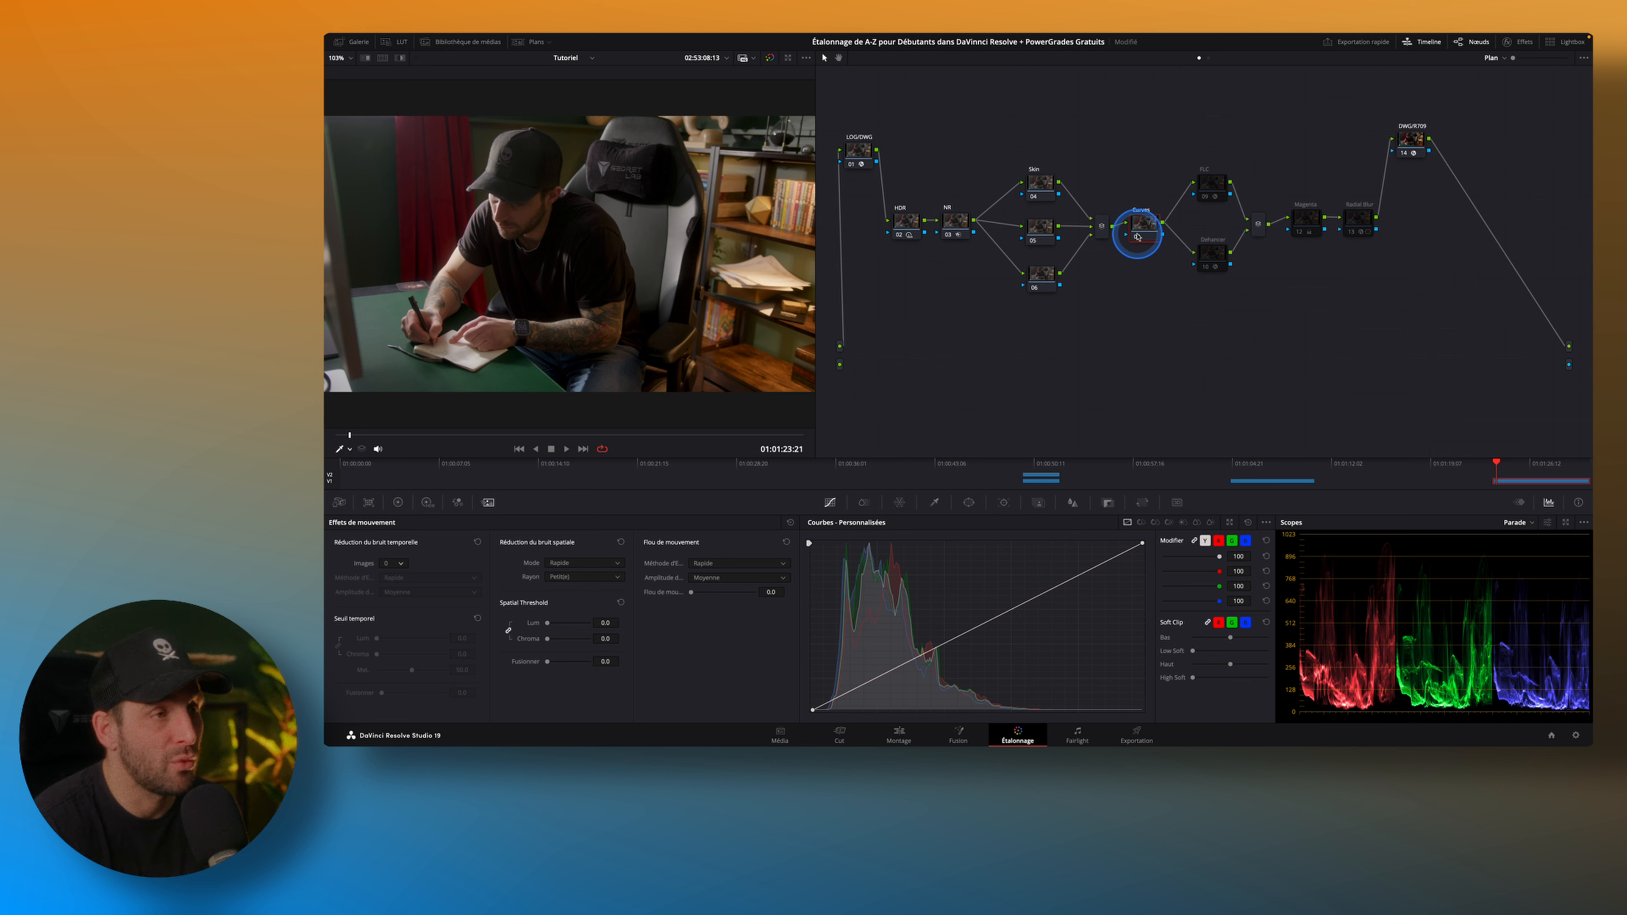
# Enable the FLC and Dehancer nodes on the desk clip and open the Dehancer node's effect settings.
pyautogui.click(1207, 194)
pyautogui.click(1206, 267)
pyautogui.click(1206, 268)
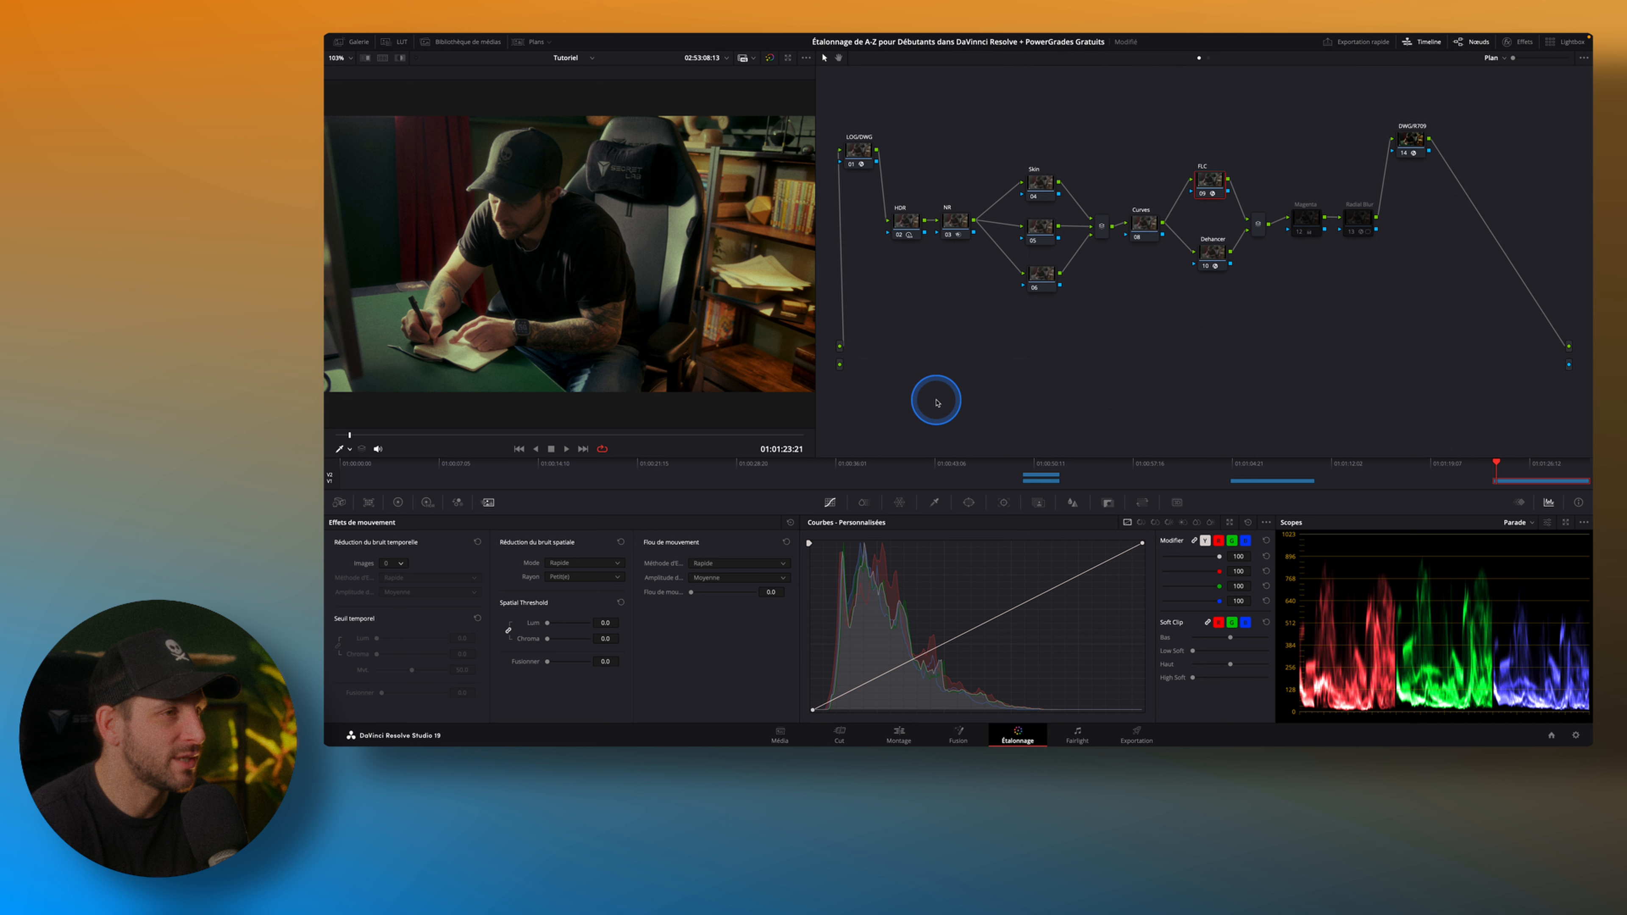
pyautogui.click(1211, 253)
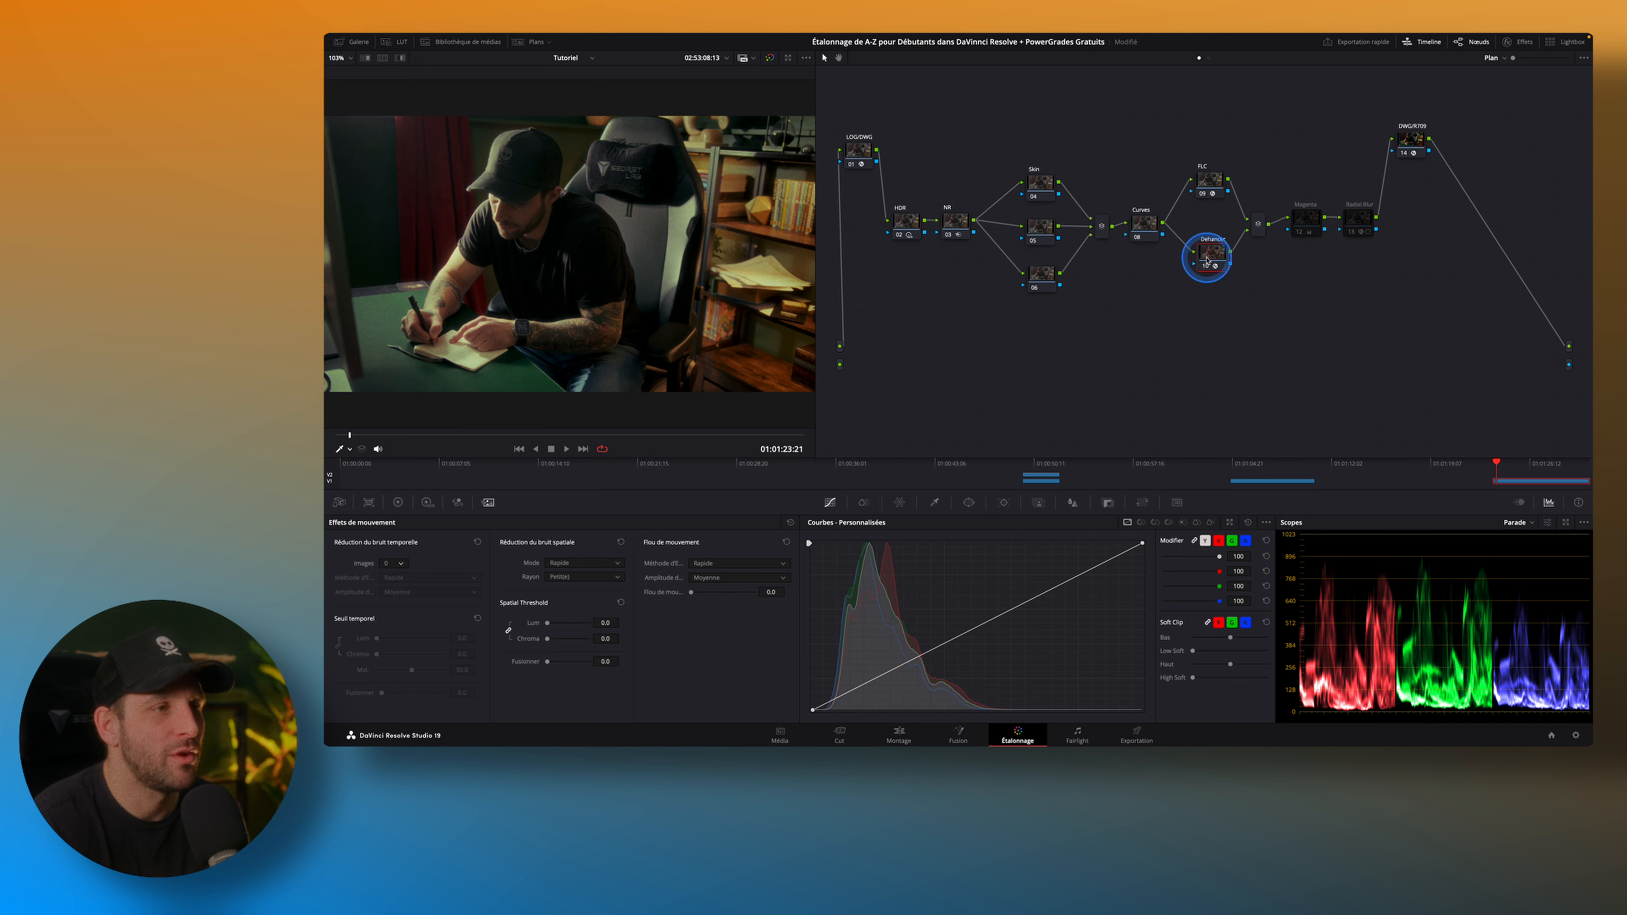
pyautogui.click(1519, 42)
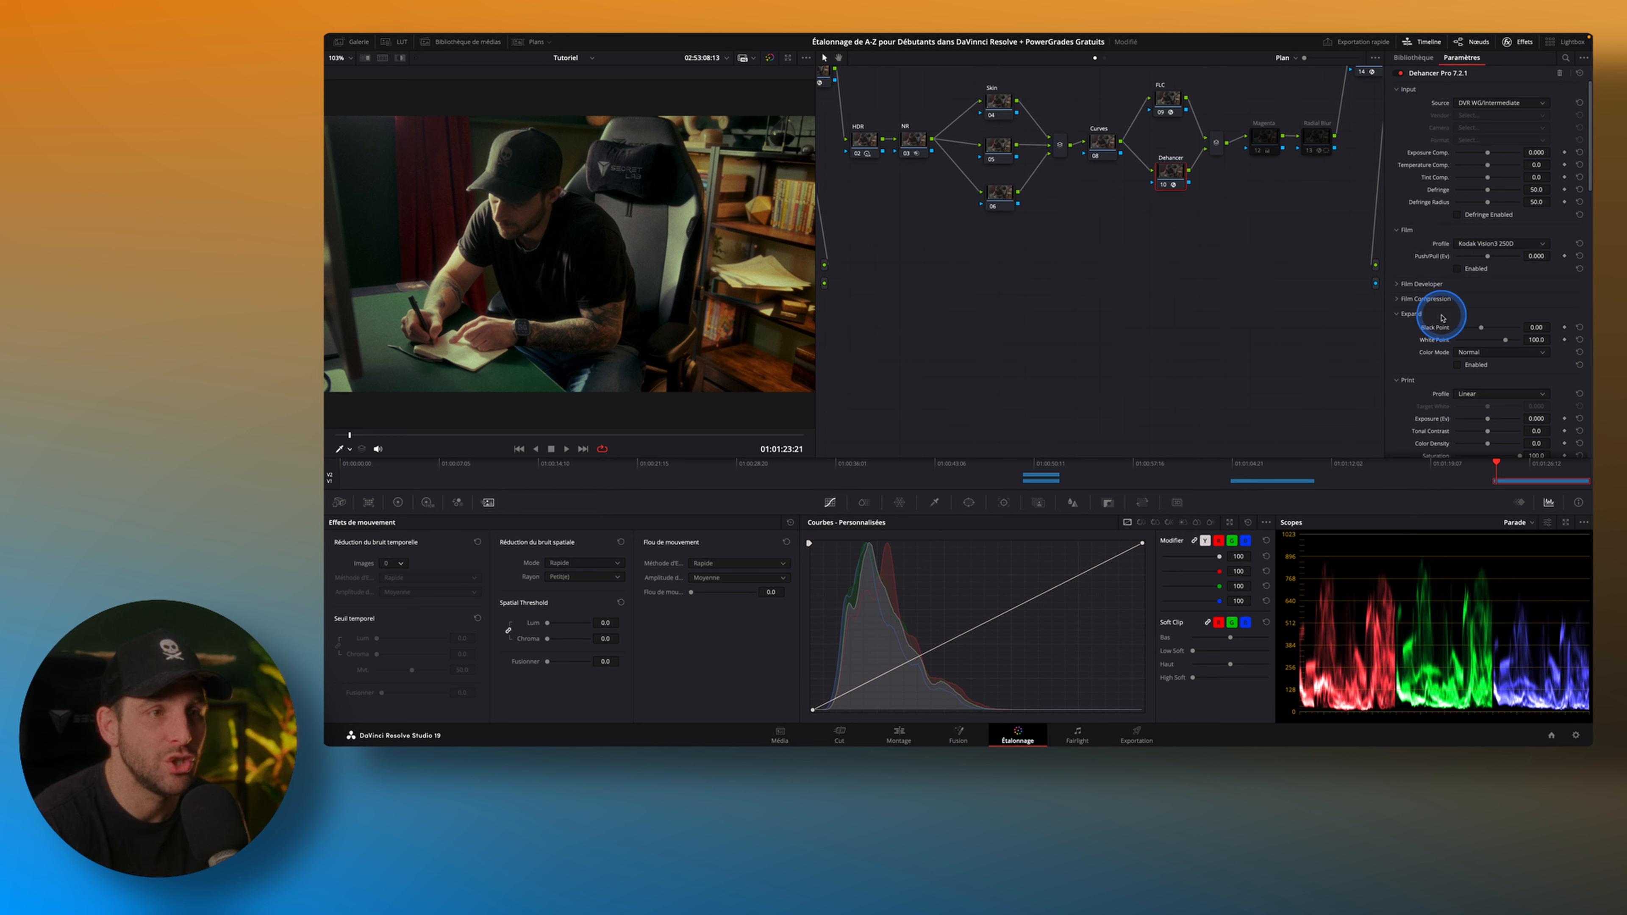
# Toggle Dehancer's Film Compression off and on to compare its effect on the forearm highlights, leaving it enabled.
pyautogui.click(1400, 300)
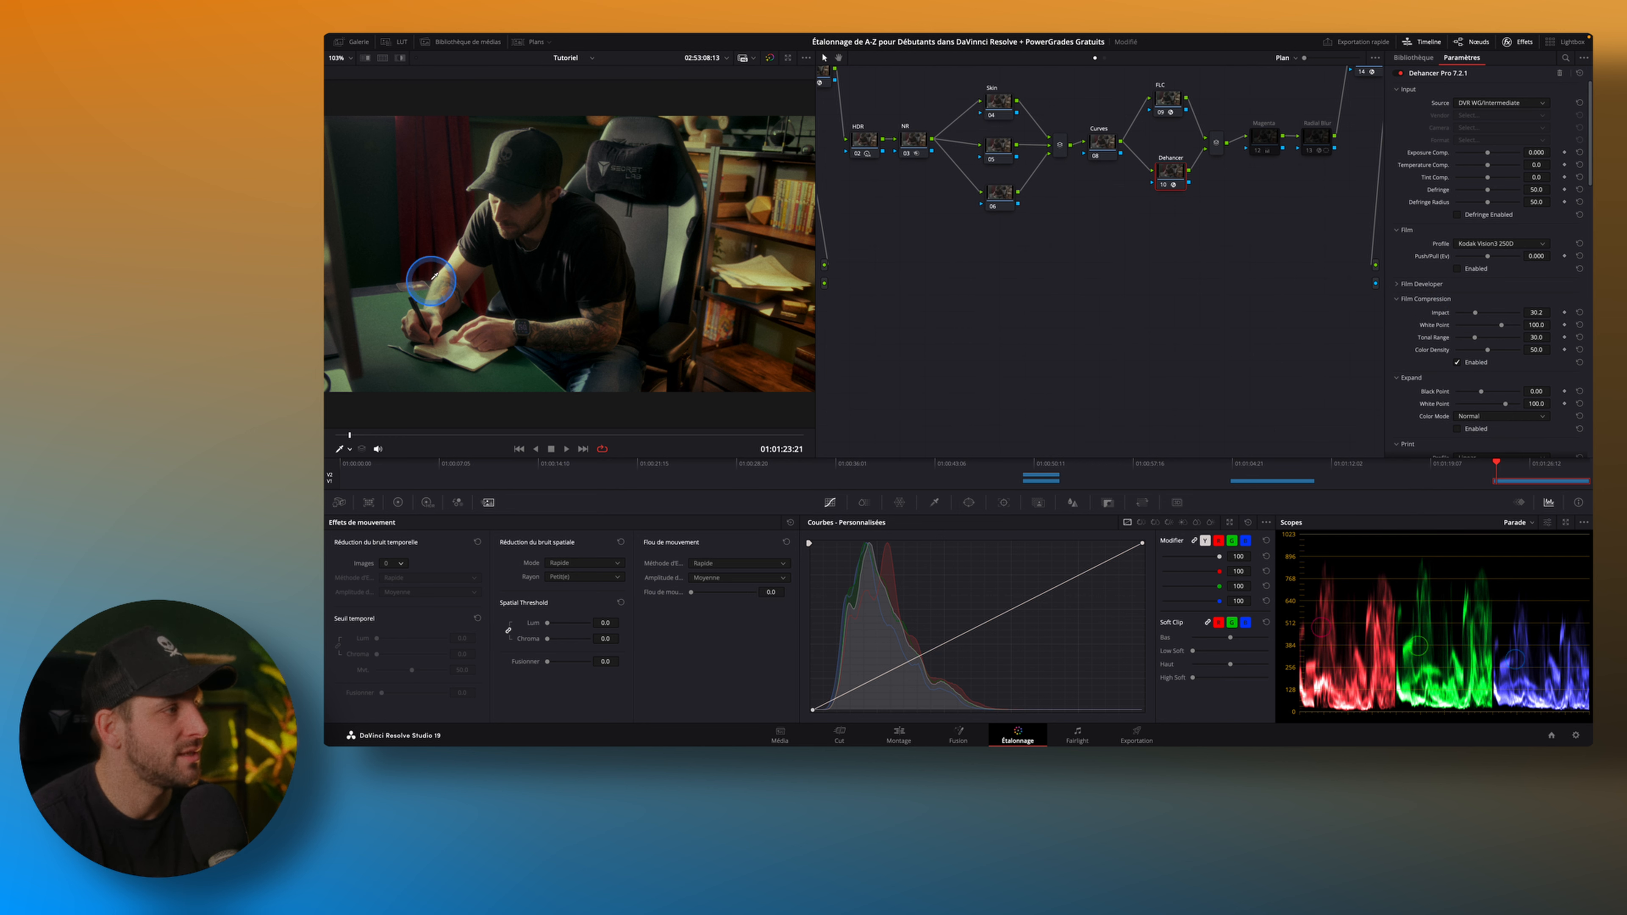
pyautogui.scroll(3, 501, 262)
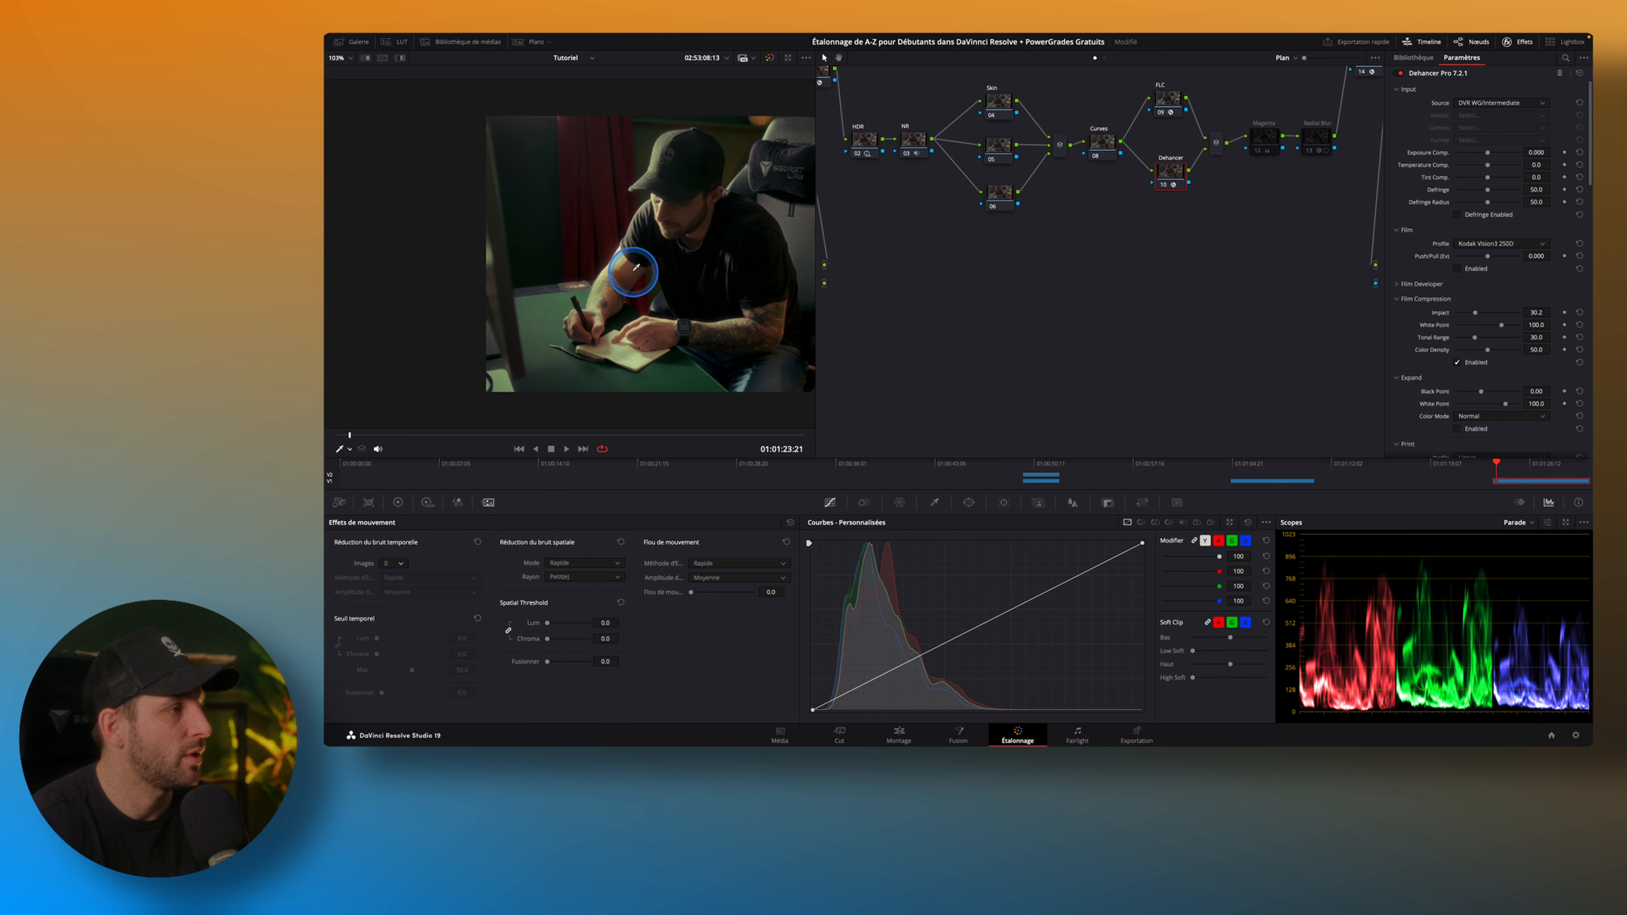
pyautogui.scroll(2, 586, 263)
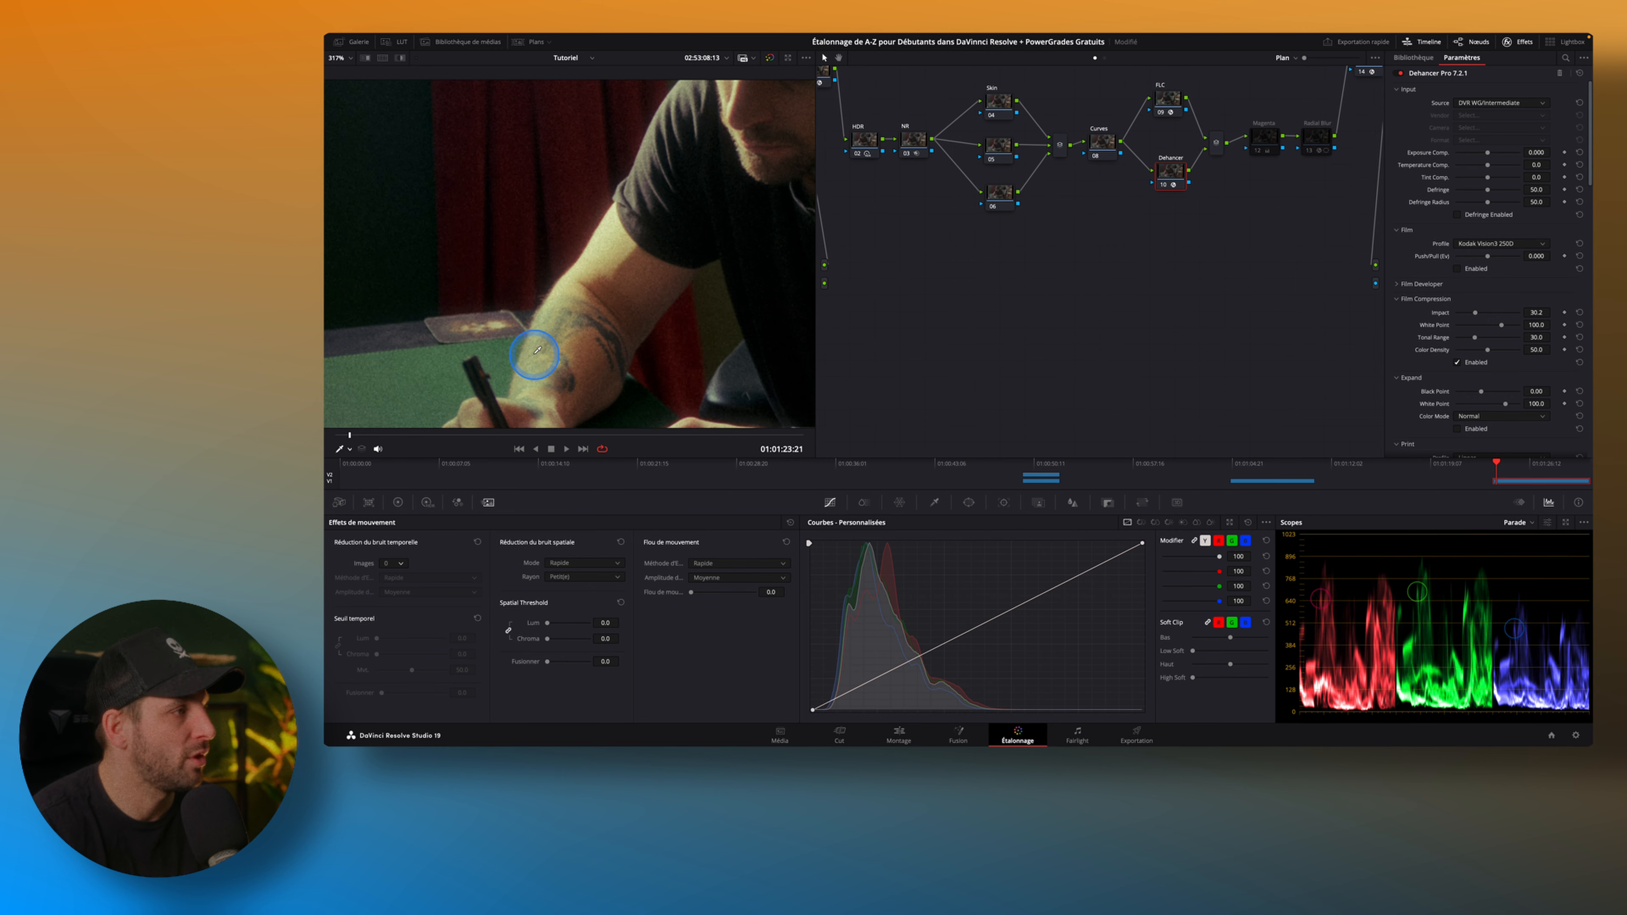
pyautogui.click(1457, 363)
pyautogui.click(1457, 363)
pyautogui.click(1458, 363)
pyautogui.click(1458, 363)
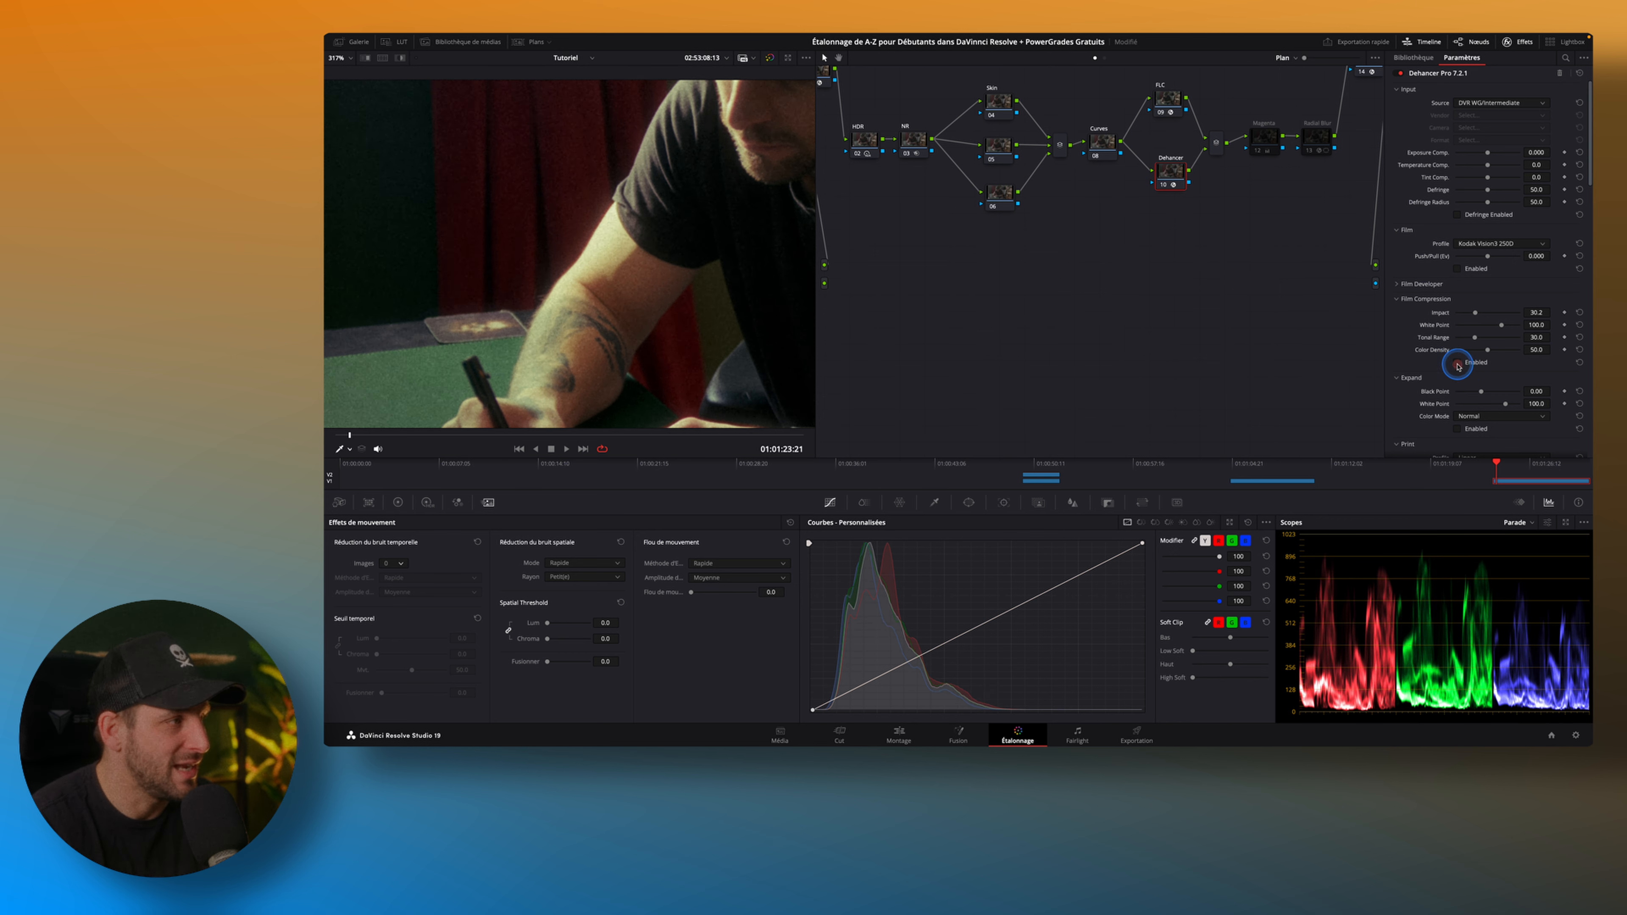
pyautogui.click(1457, 363)
pyautogui.click(1457, 362)
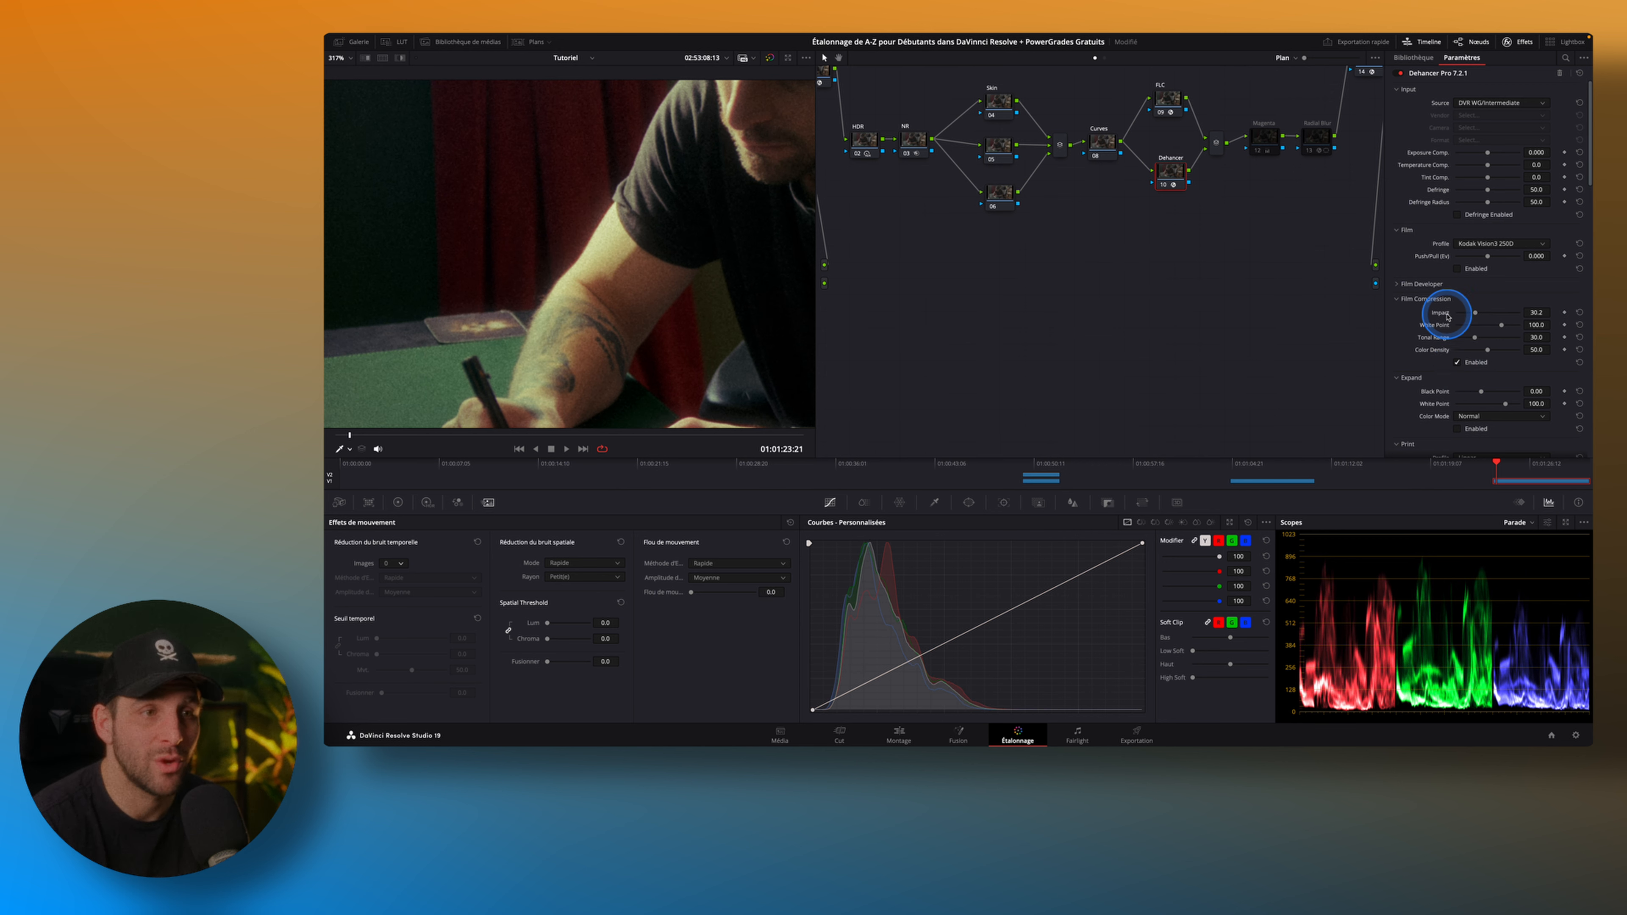
pyautogui.click(1399, 299)
pyautogui.hotkey('shift', 'z')
# Toggle Dehancer's Film Grain off and on to compare the image texture, leaving it enabled.
pyautogui.scroll(-3, 1442, 296)
pyautogui.scroll(-2, 1441, 296)
pyautogui.scroll(-3, 1428, 302)
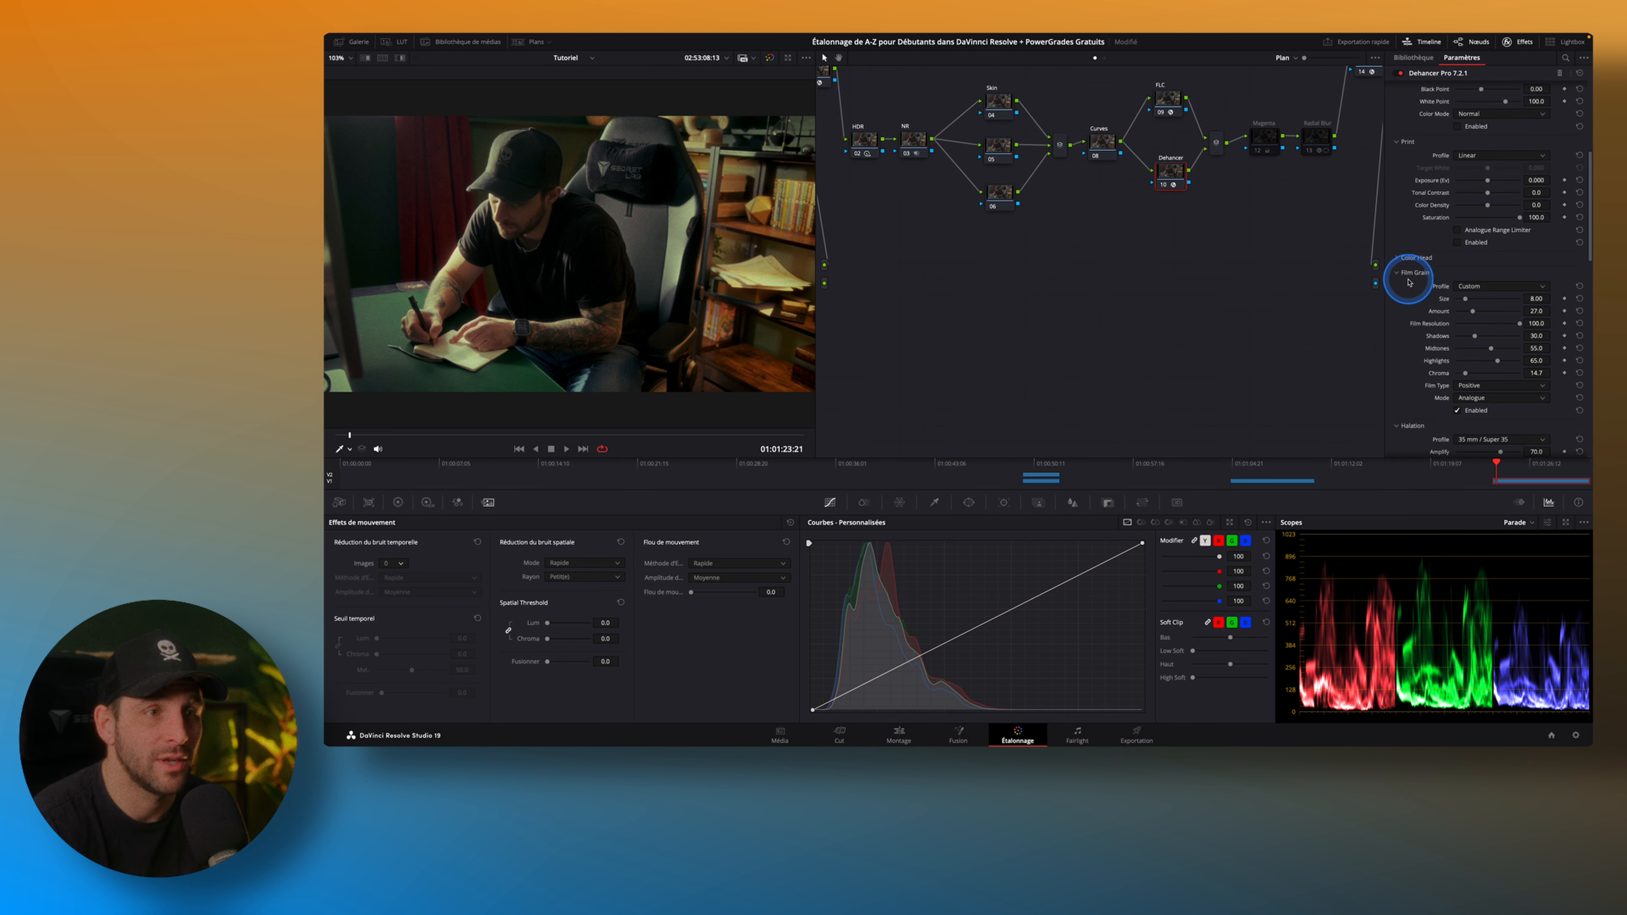
pyautogui.scroll(-1, 1435, 381)
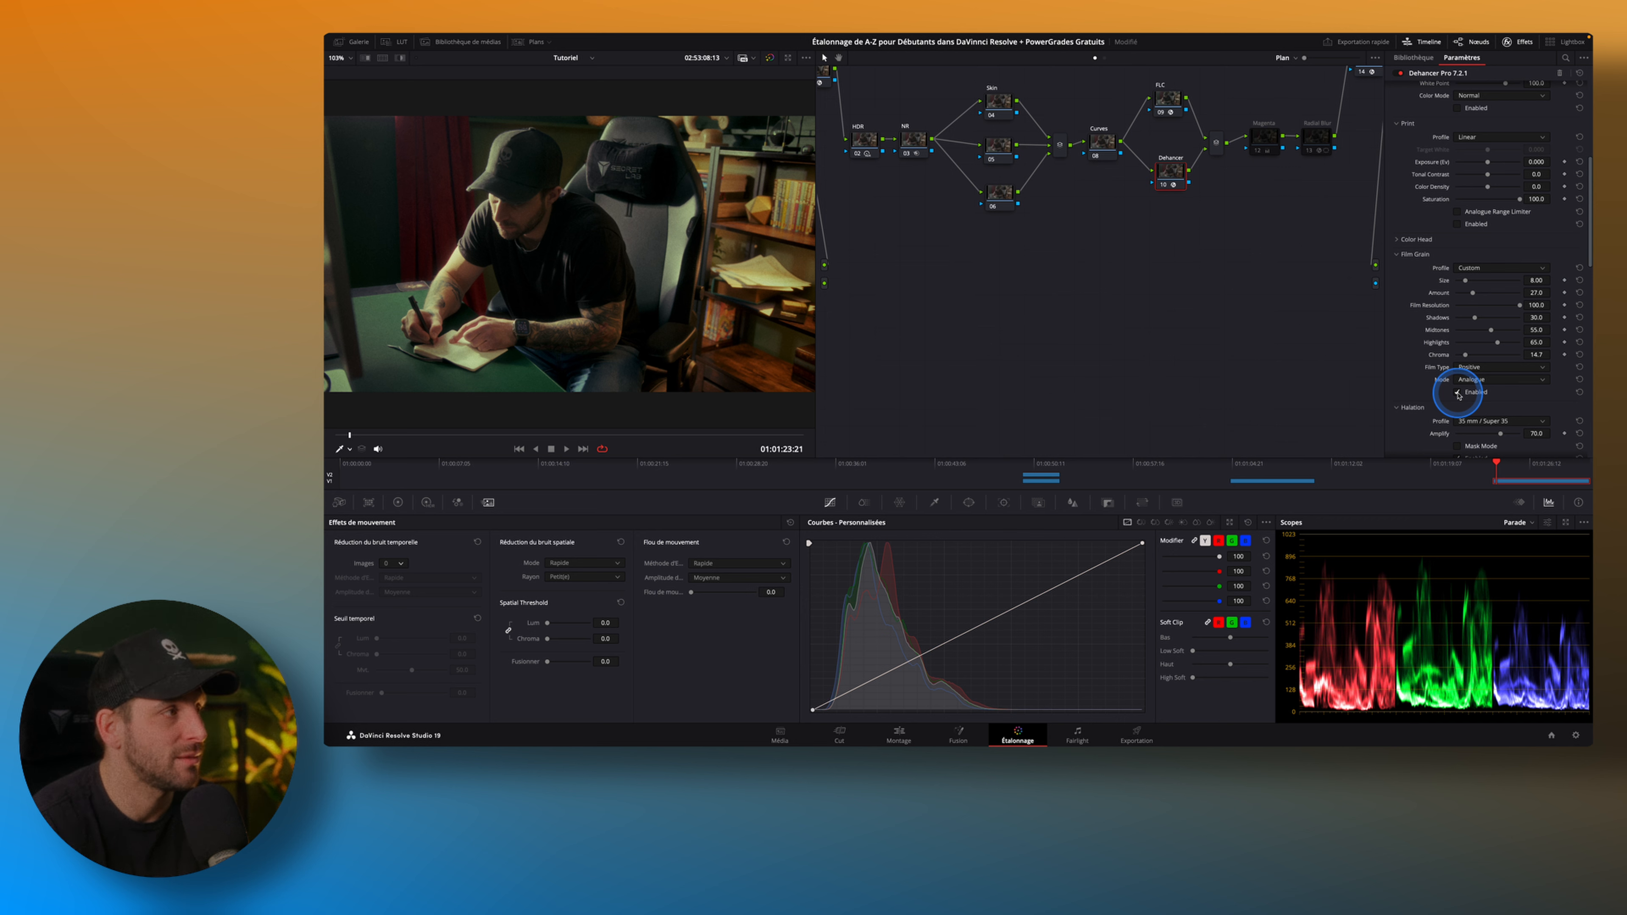
pyautogui.click(1459, 393)
pyautogui.click(1459, 393)
pyautogui.click(1458, 393)
pyautogui.click(1458, 393)
pyautogui.click(1459, 393)
pyautogui.click(1458, 393)
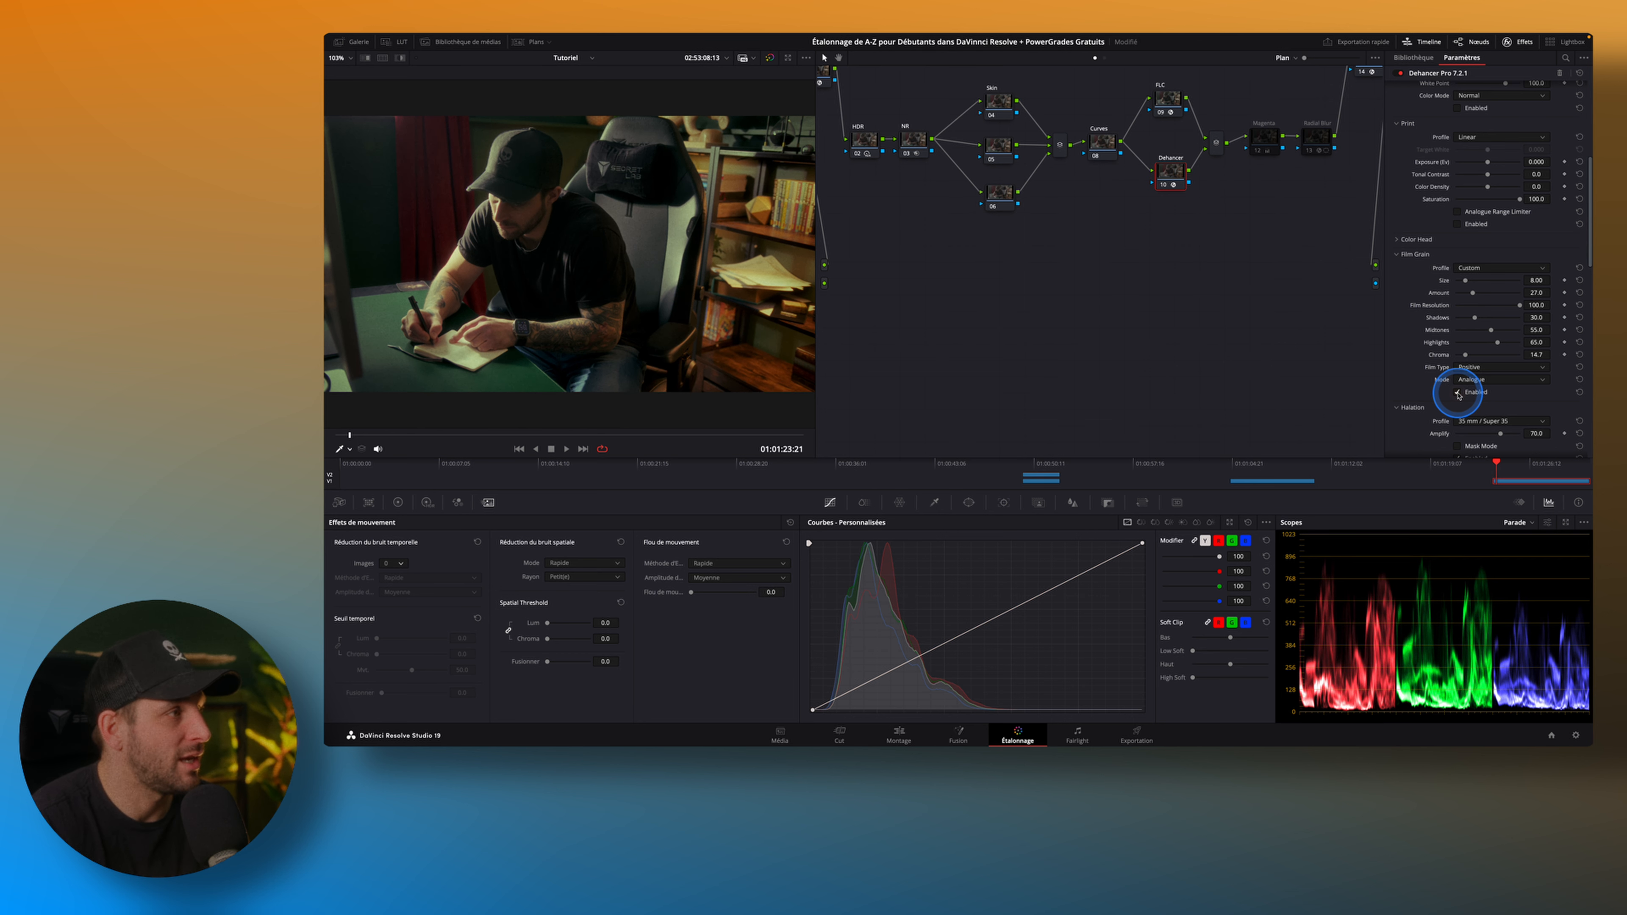
# Toggle Dehancer's Halation off and on to compare its effect on the writing man, leaving it enabled.
pyautogui.scroll(-3, 1397, 334)
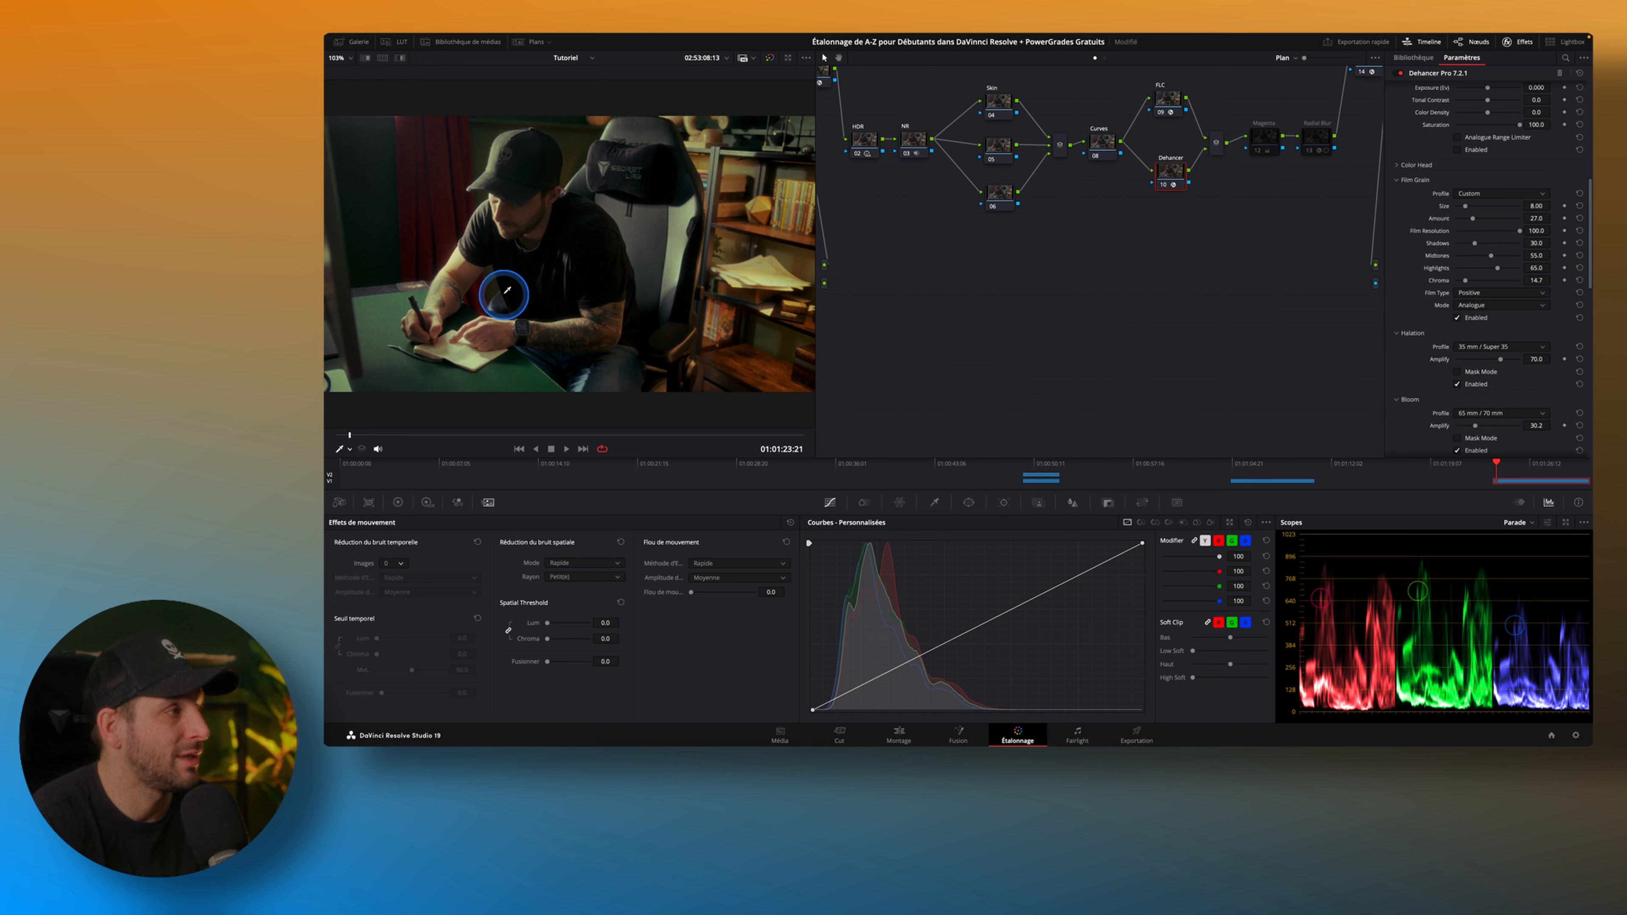
pyautogui.click(1459, 385)
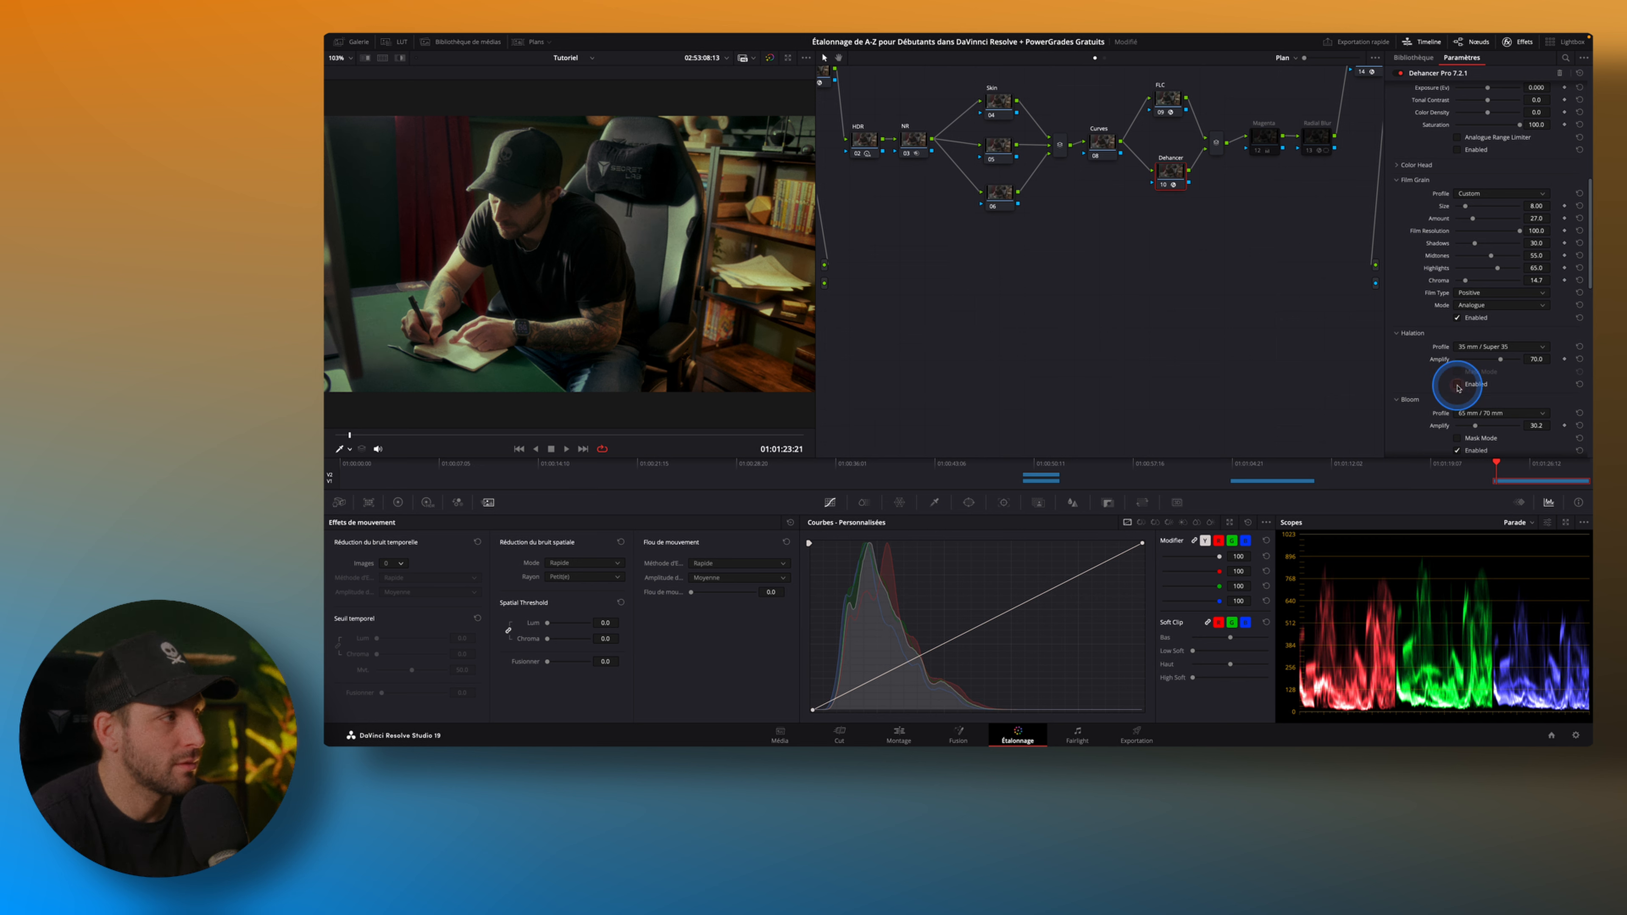
pyautogui.scroll(-1, 1427, 357)
pyautogui.scroll(-3, 1427, 358)
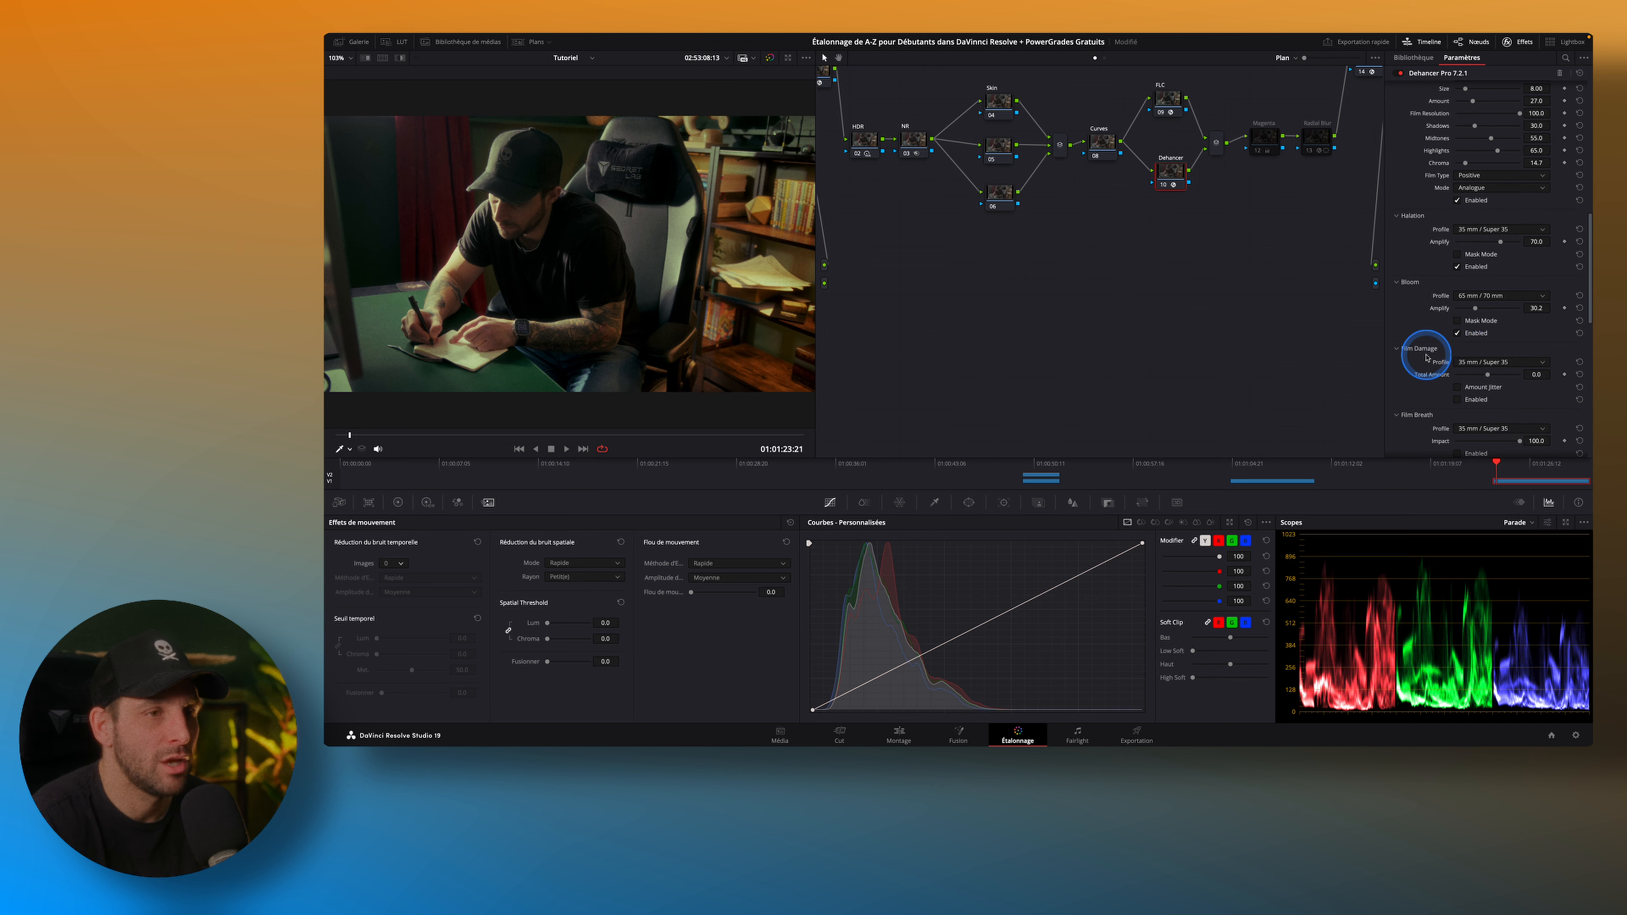
# Toggle Dehancer's Vignette off and on to compare the edge darkening, leaving it enabled.
pyautogui.scroll(-3, 1442, 320)
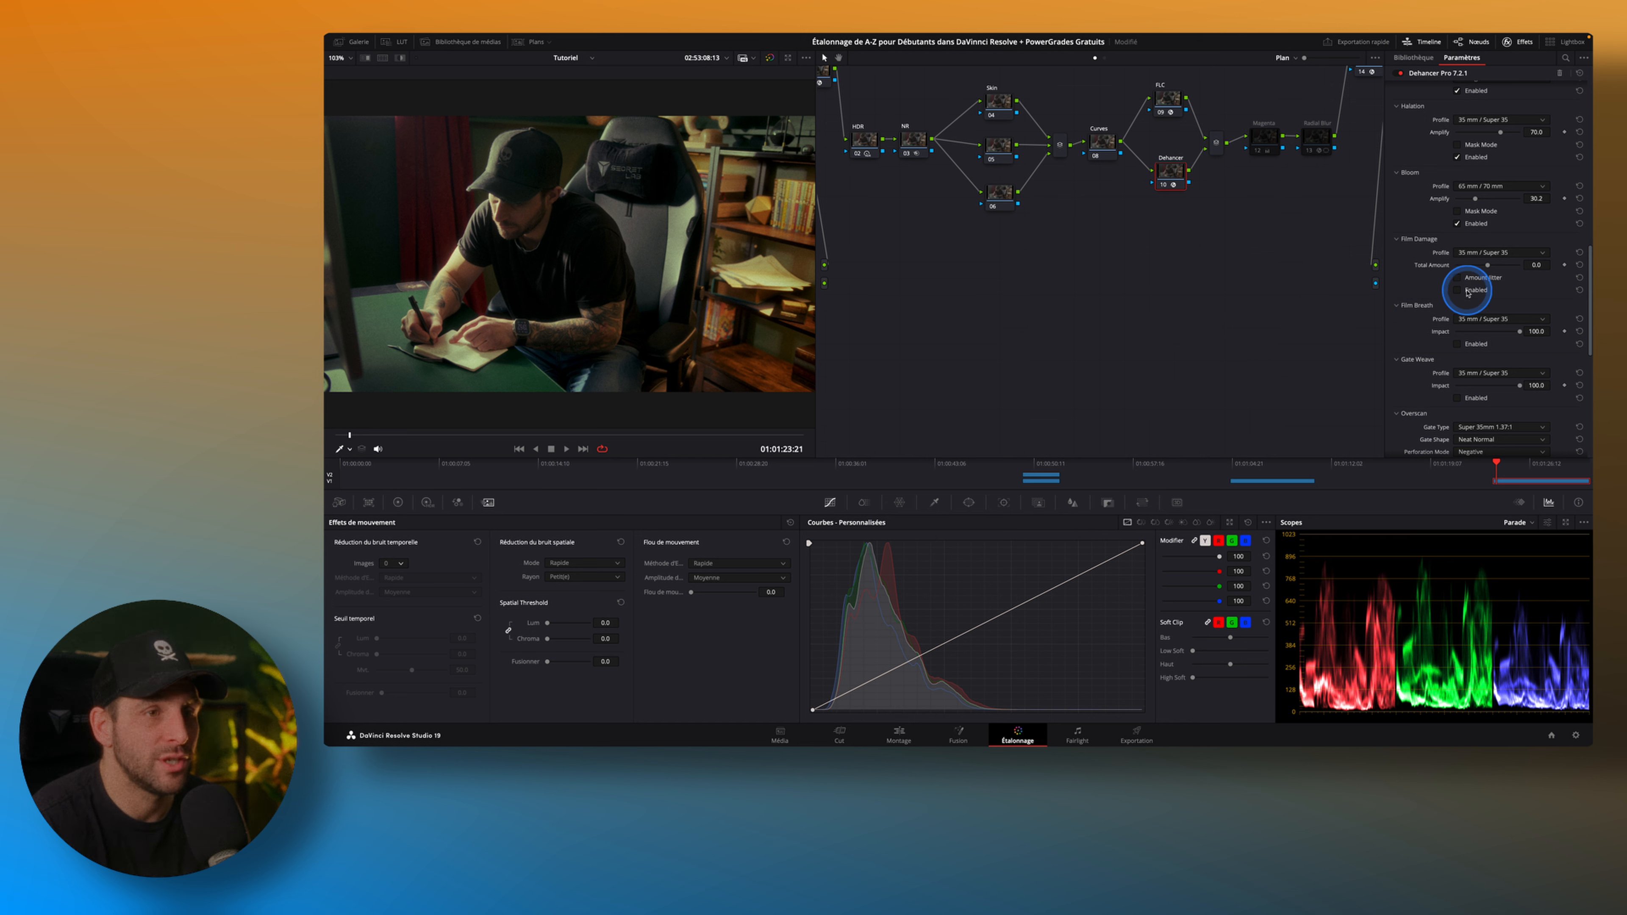
pyautogui.scroll(-3, 1435, 372)
pyautogui.scroll(-5, 1410, 326)
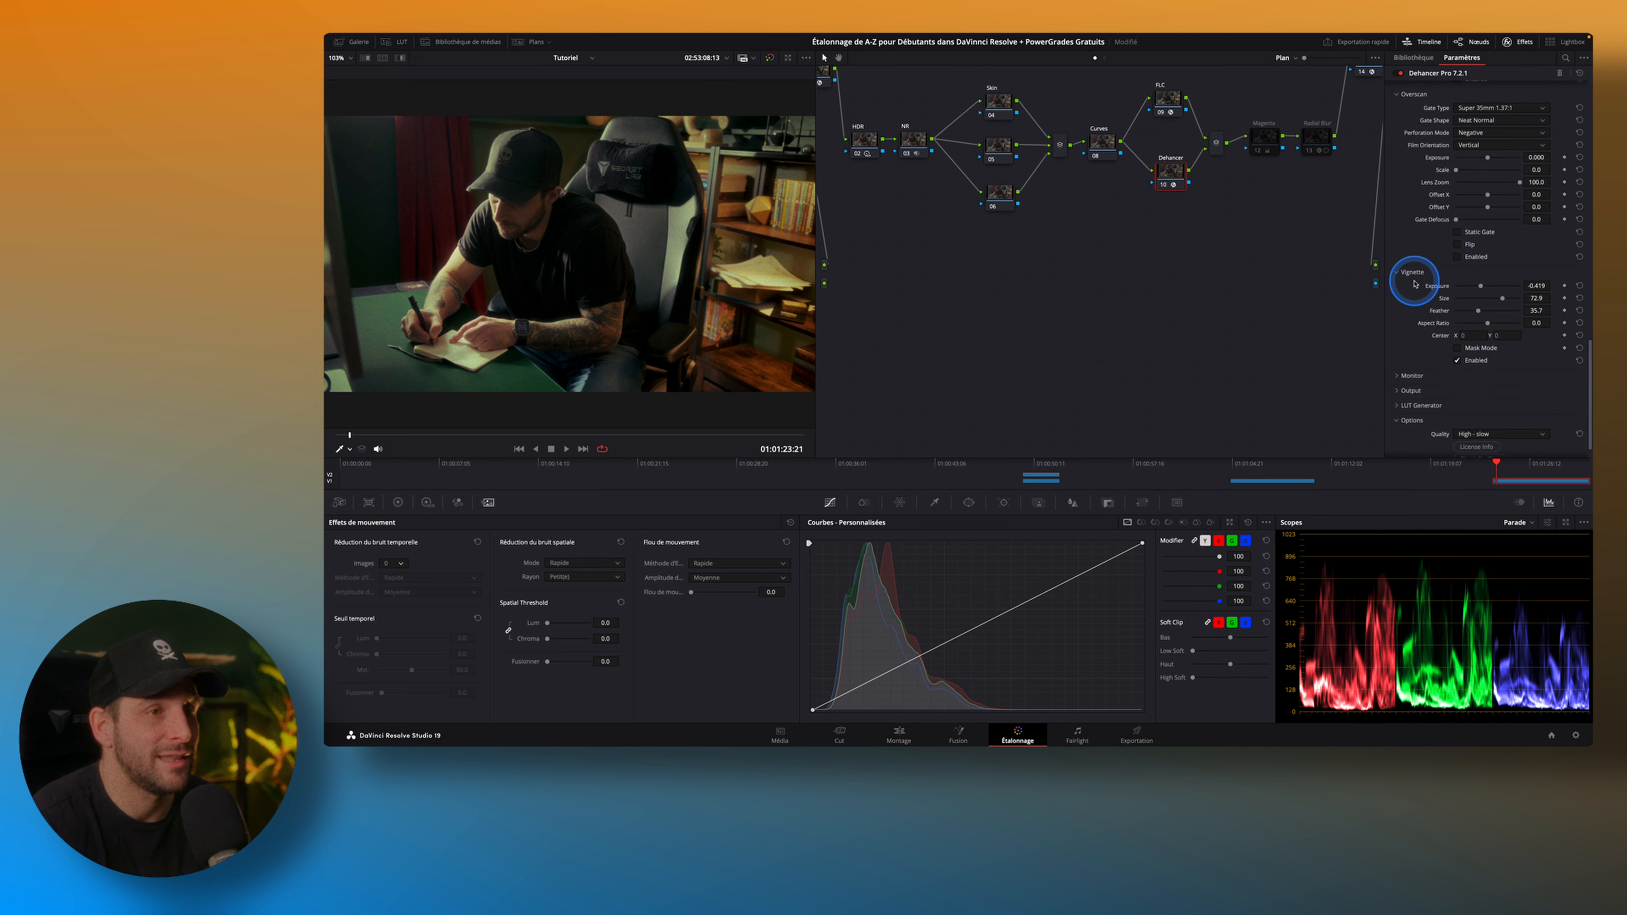
pyautogui.click(1457, 362)
pyautogui.click(1458, 361)
pyautogui.click(1457, 362)
pyautogui.click(1458, 362)
pyautogui.click(1457, 361)
pyautogui.click(1457, 361)
pyautogui.scroll(10, 1432, 257)
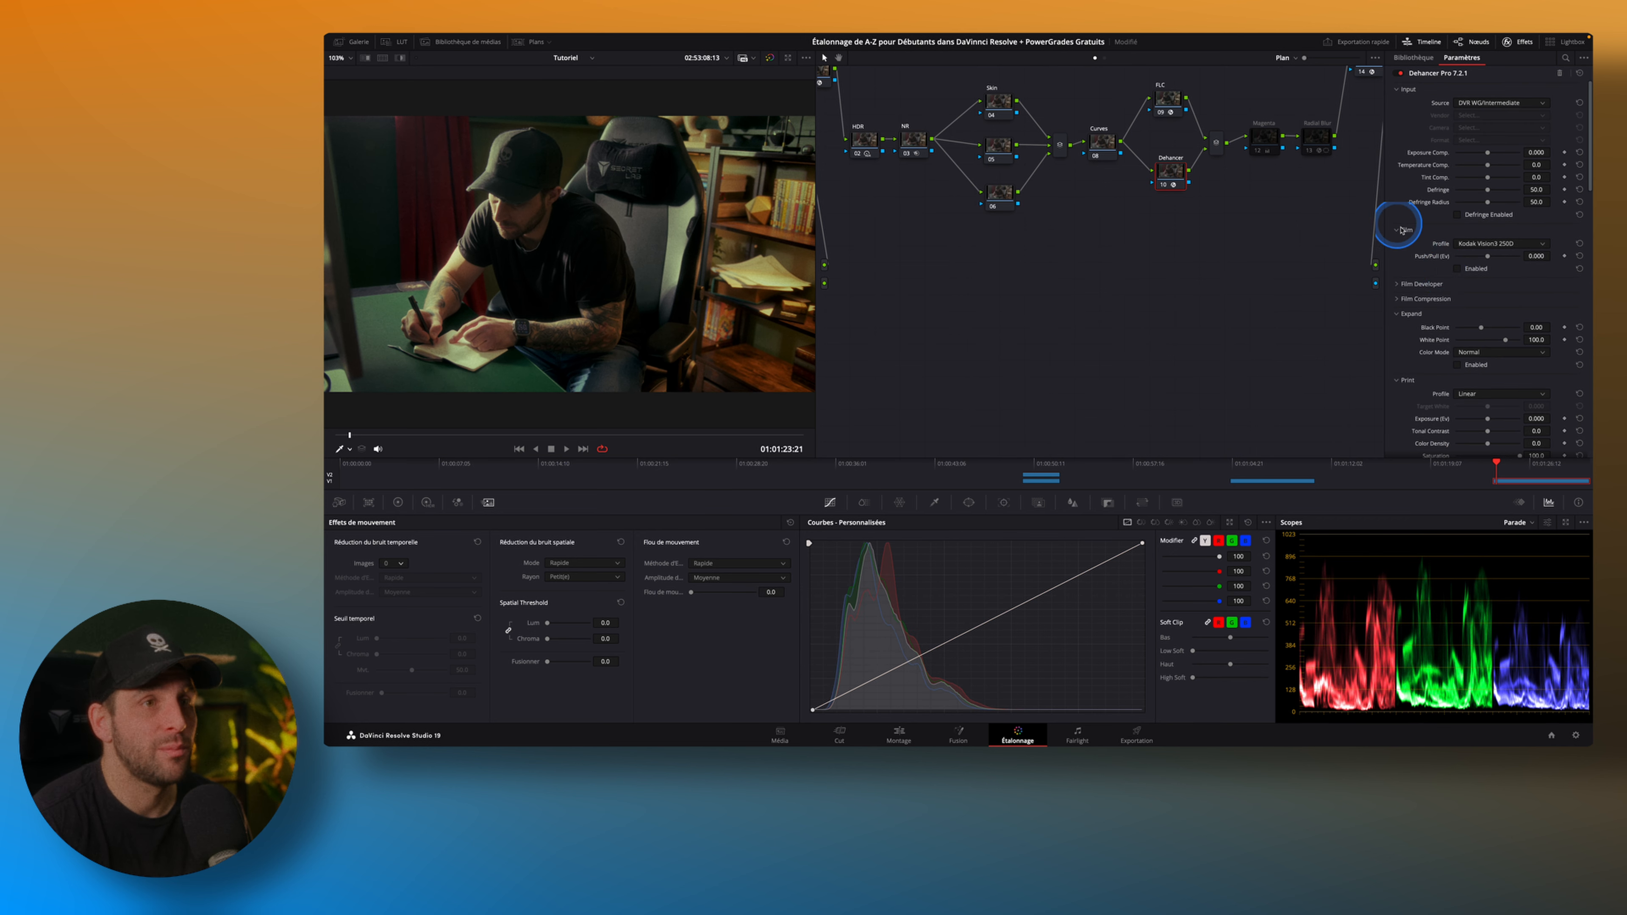
# Set the skin bias (Biais Peau) of the FLC node's Film Look Creator to 0.318.
pyautogui.moveTo(1165, 171); pyautogui.dragTo(1164, 174)
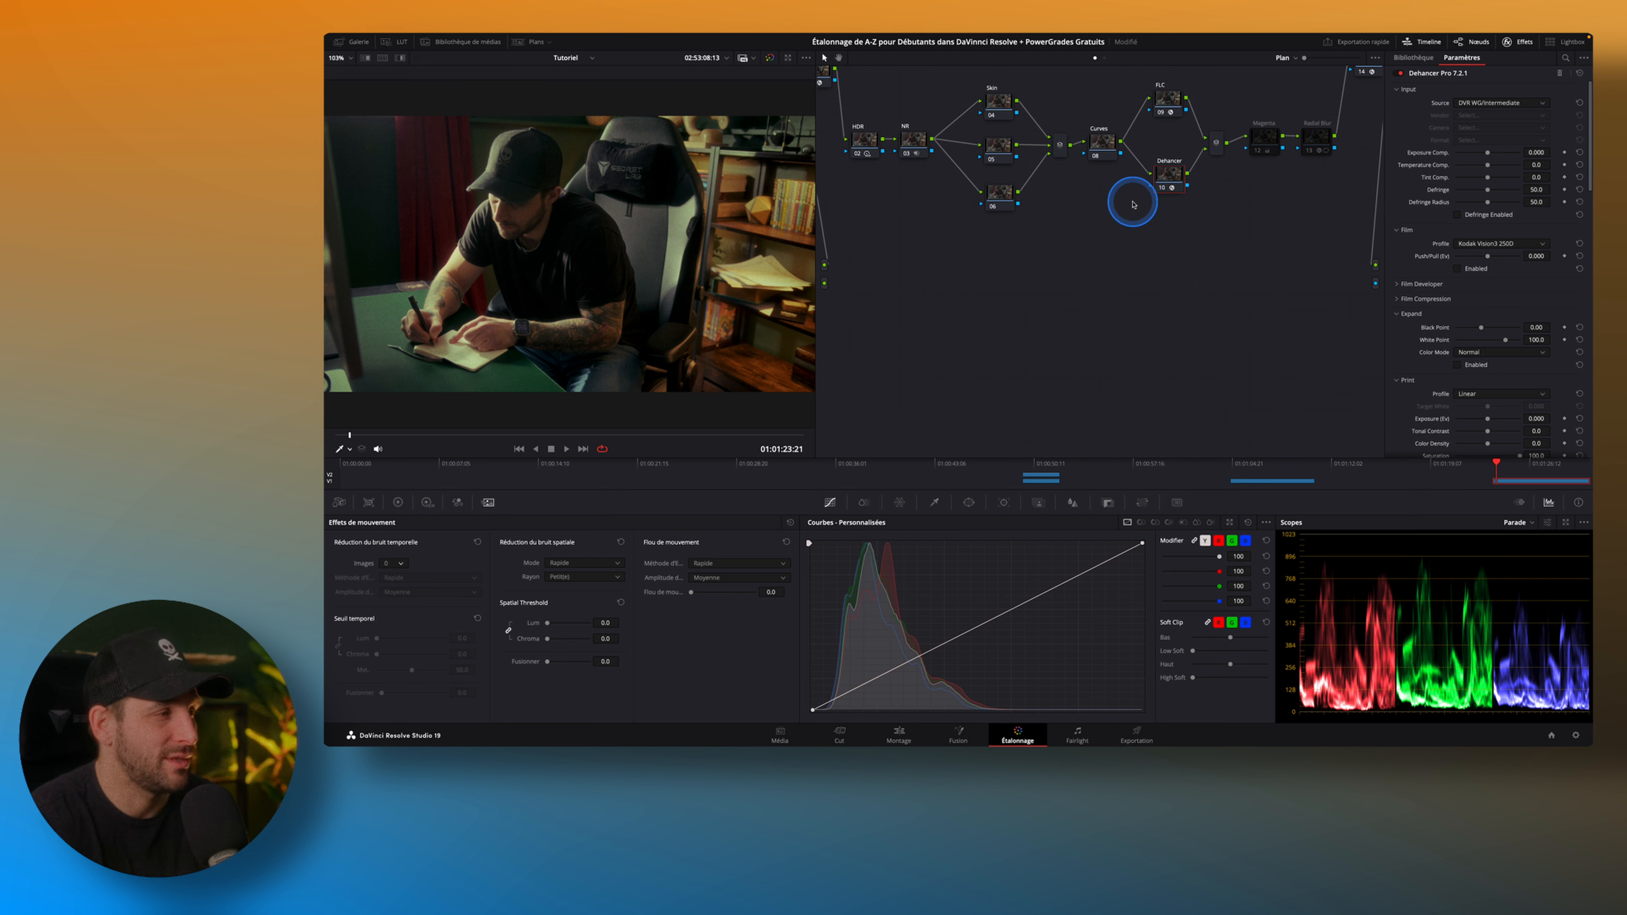
pyautogui.click(1169, 99)
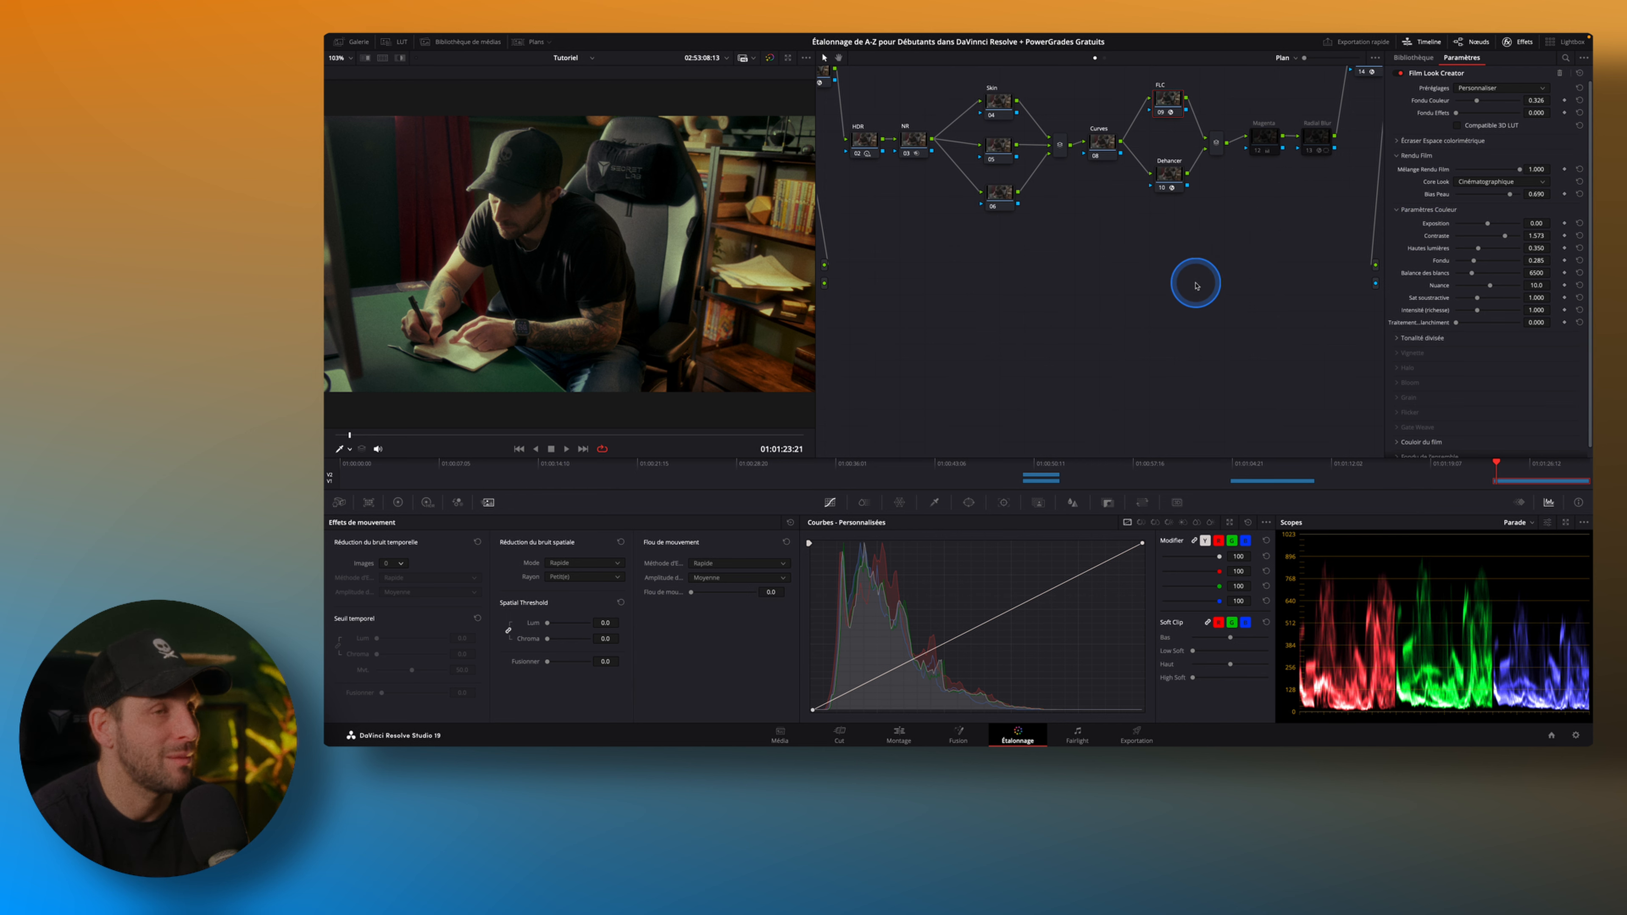
pyautogui.moveTo(1511, 198)
pyautogui.mouseDown()
pyautogui.moveTo(1379, 205)
pyautogui.moveTo(1507, 202)
pyautogui.mouseUp()
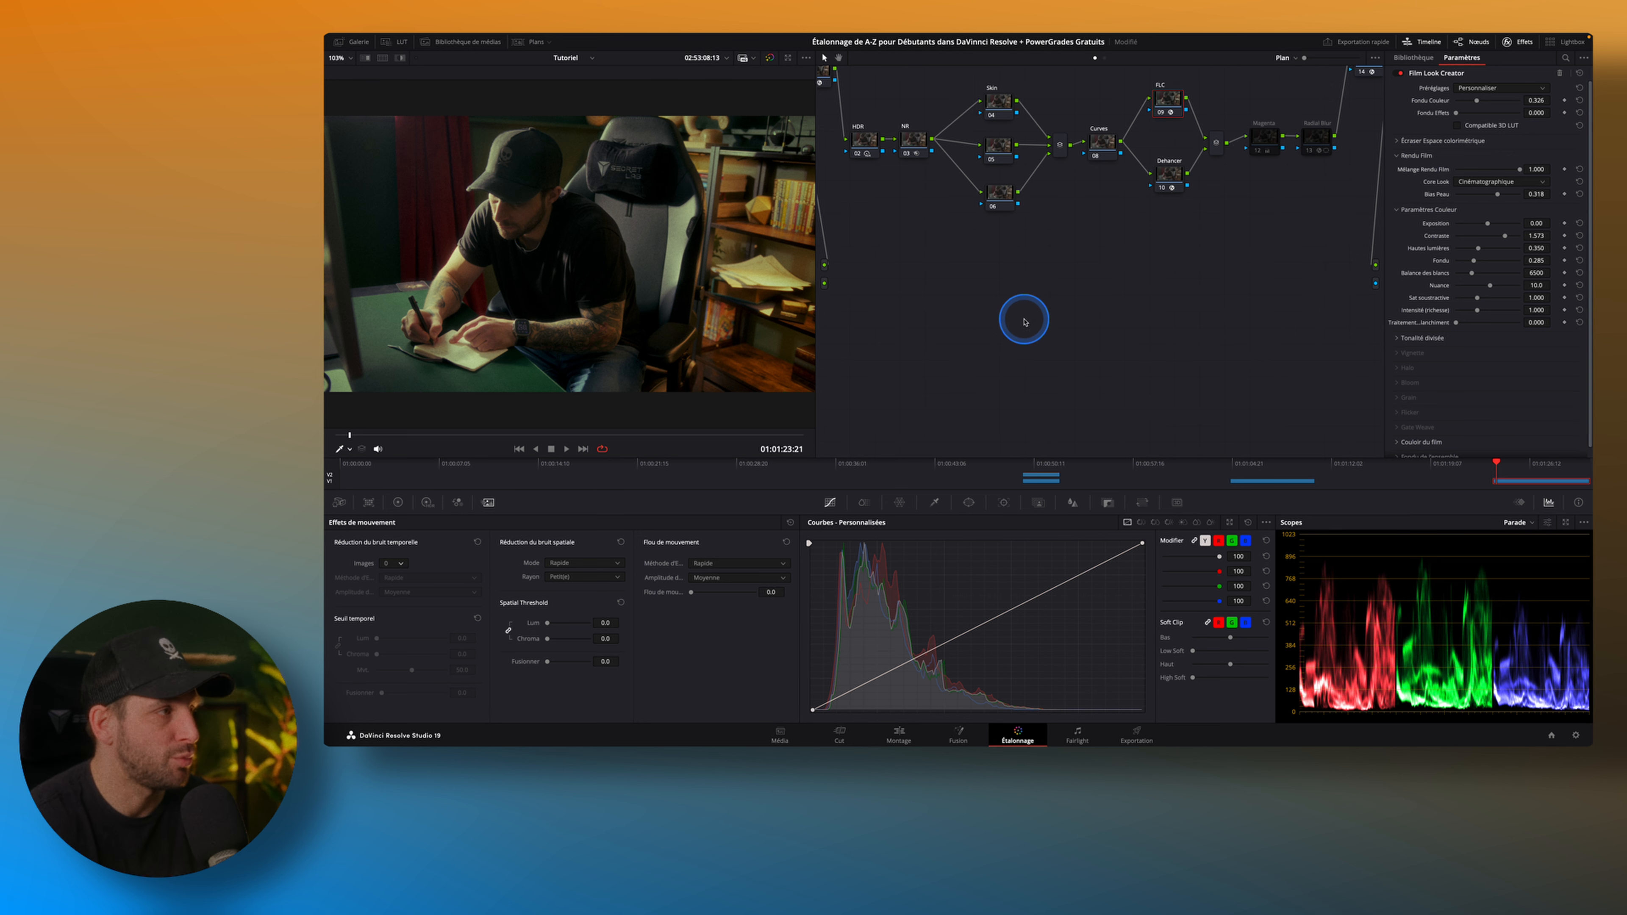
# On the Curves node, add shadow and highlight points to the custom curve and slightly lower its white end point.
pyautogui.scroll(2, 1236, 226)
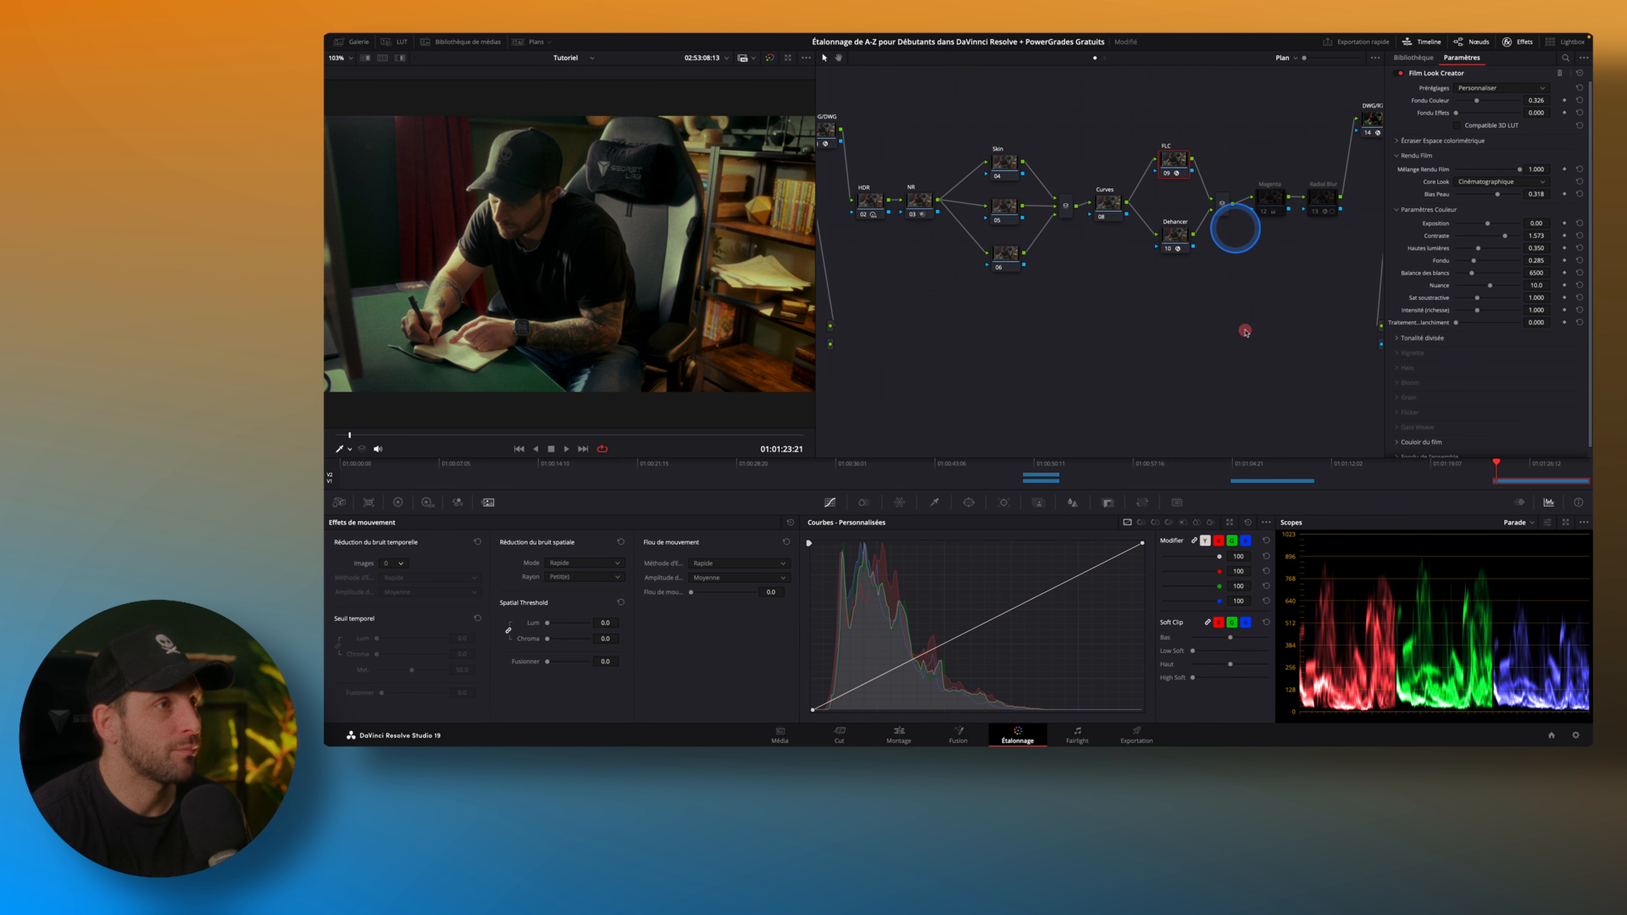
pyautogui.click(1120, 220)
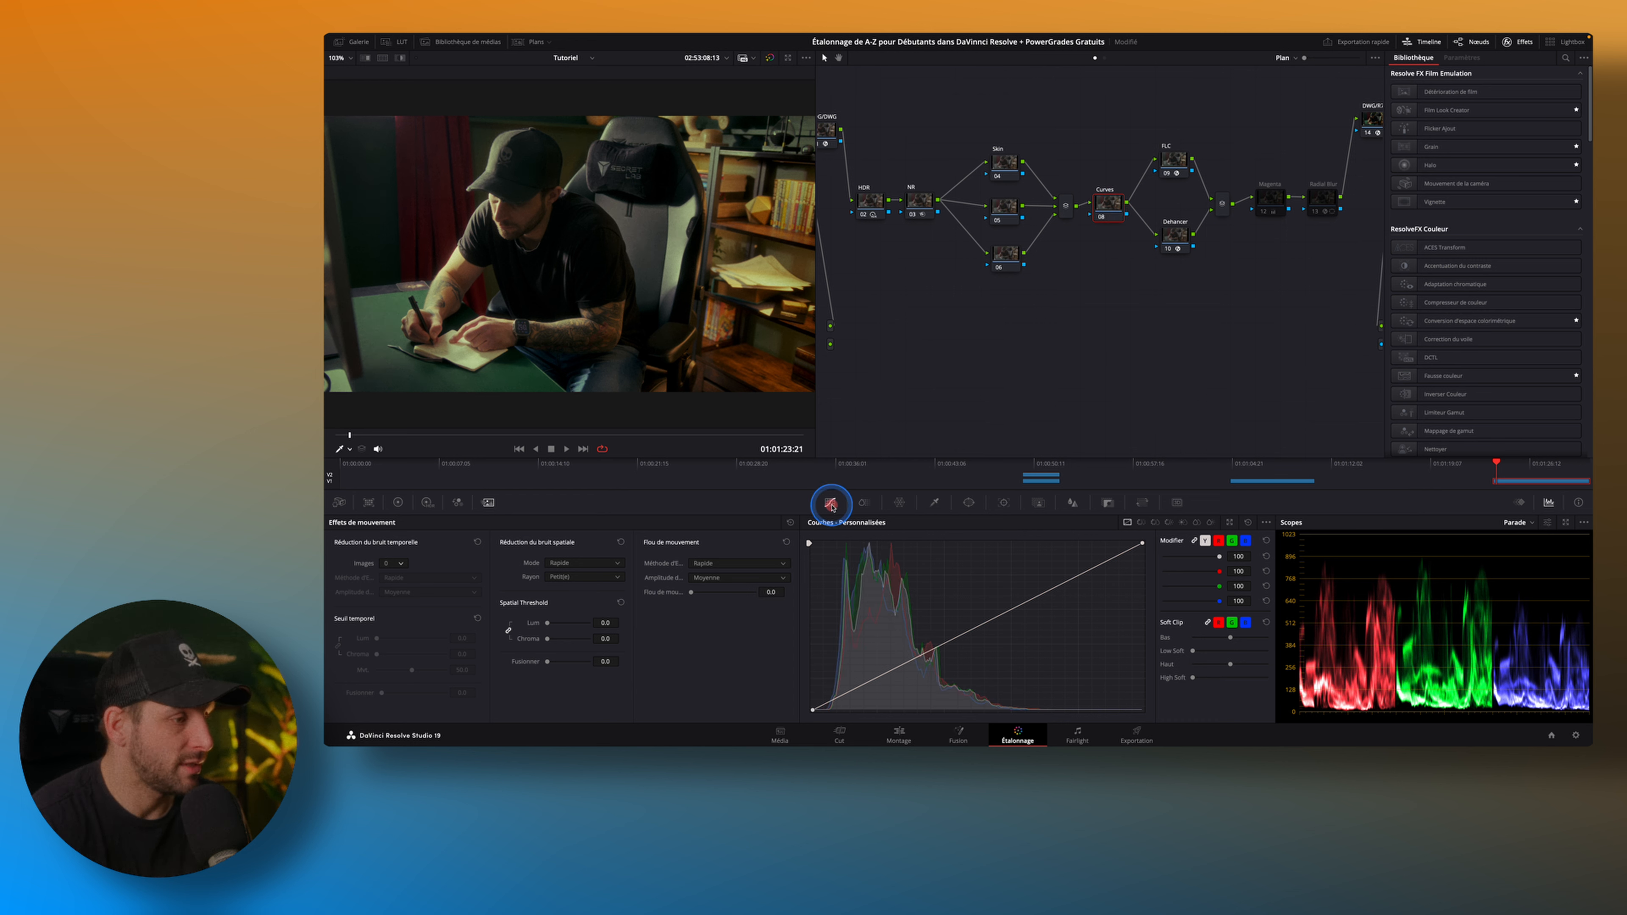
pyautogui.click(891, 673)
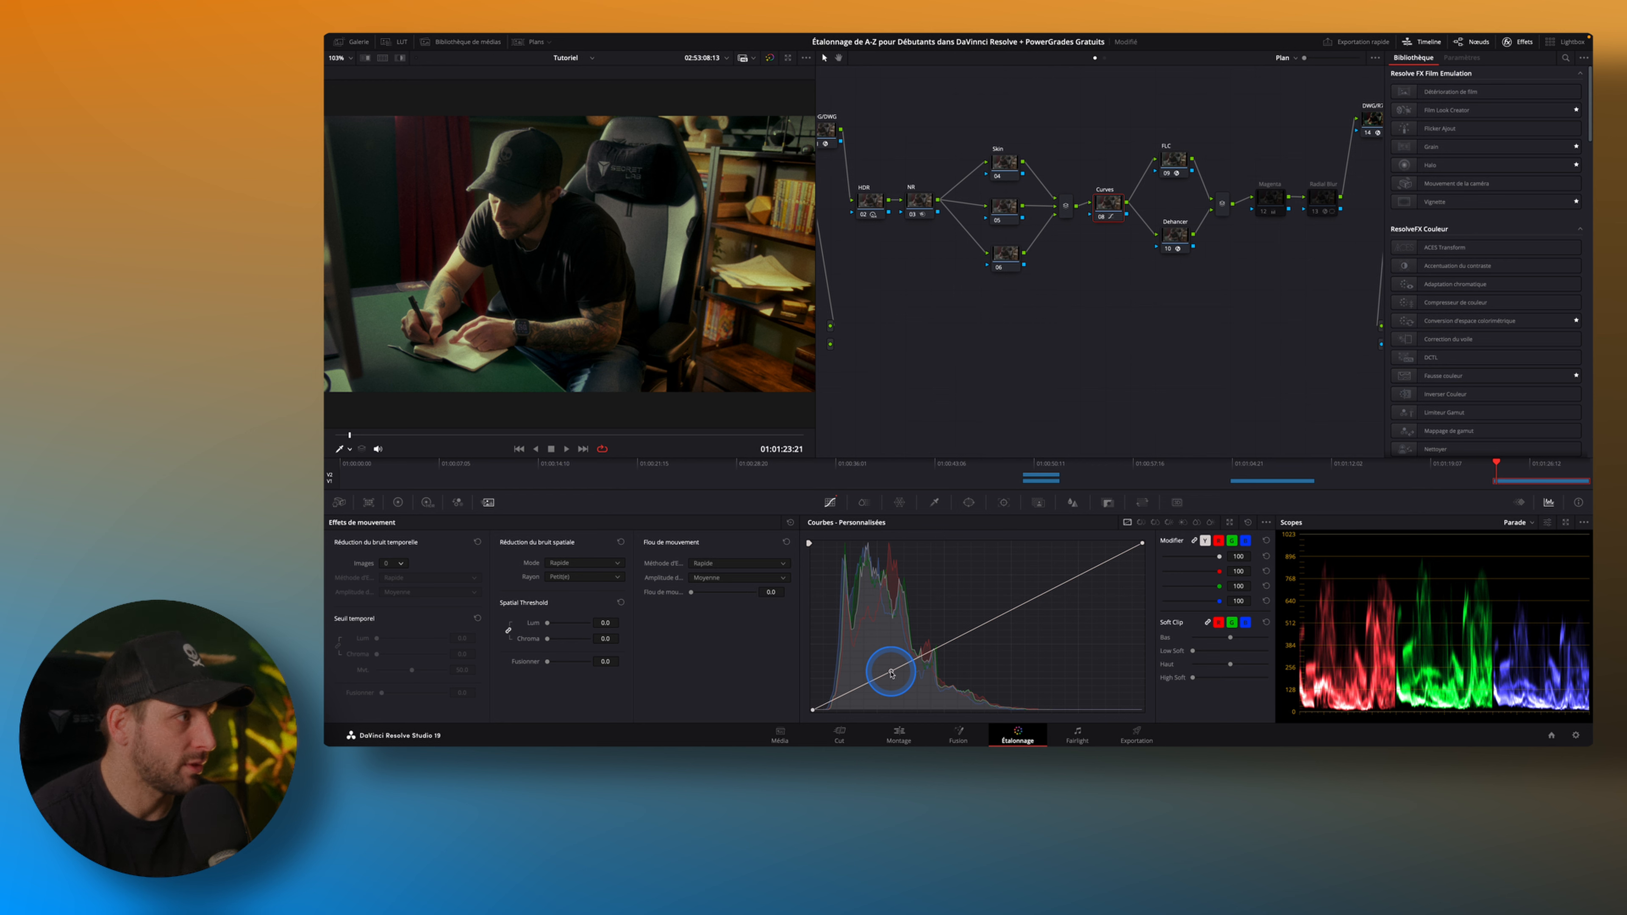
pyautogui.click(1055, 589)
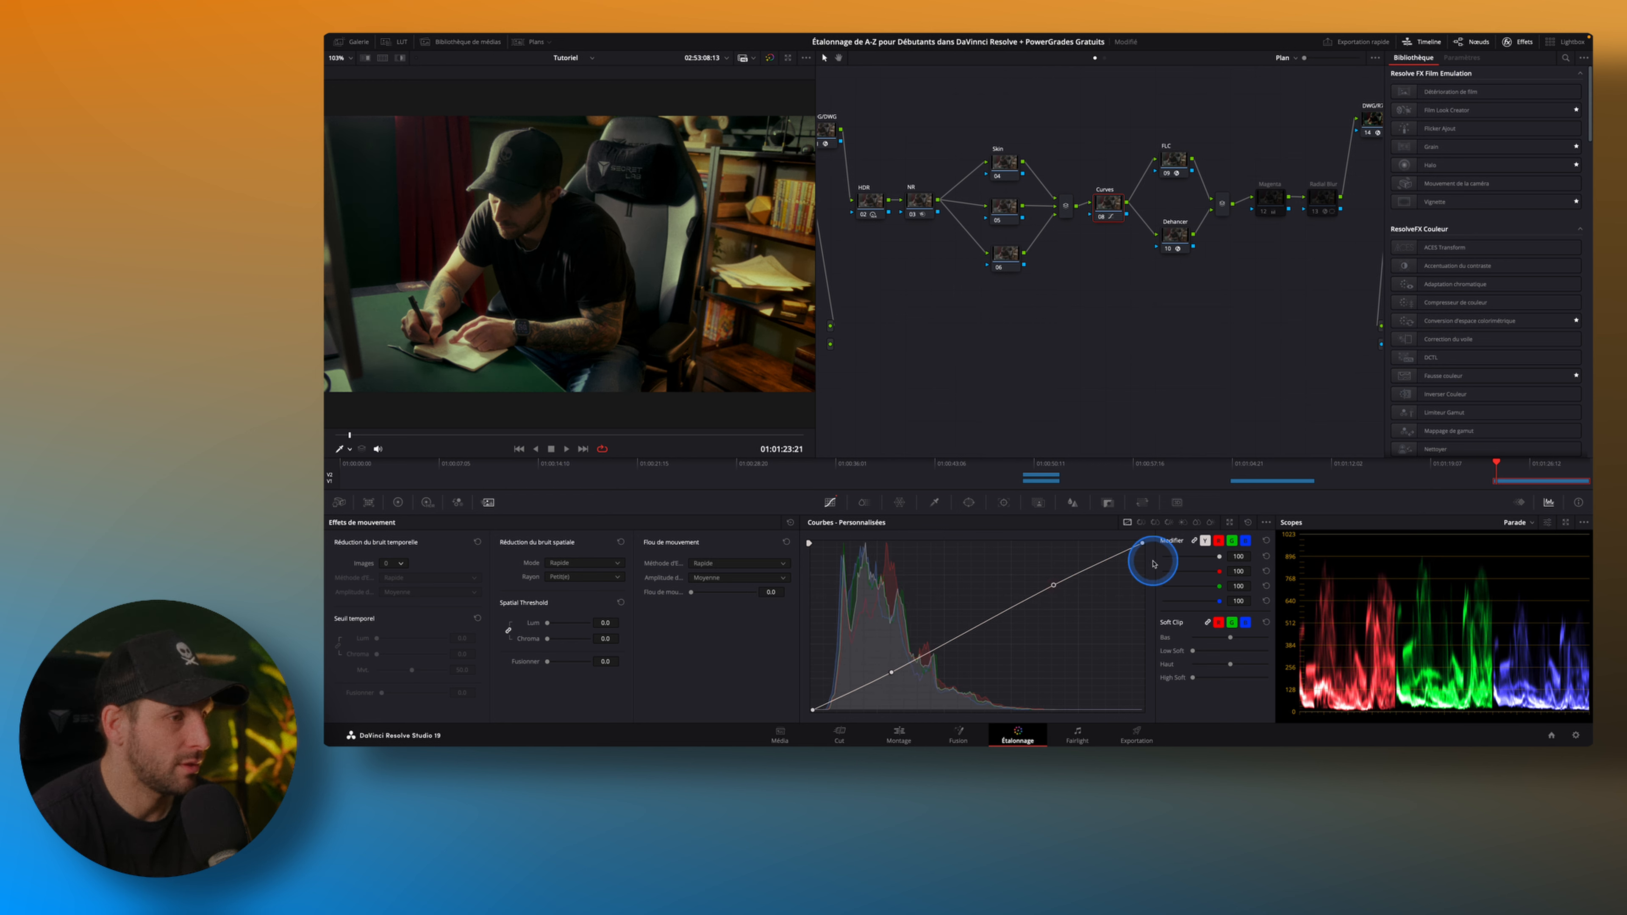
pyautogui.moveTo(1143, 544); pyautogui.dragTo(1143, 547)
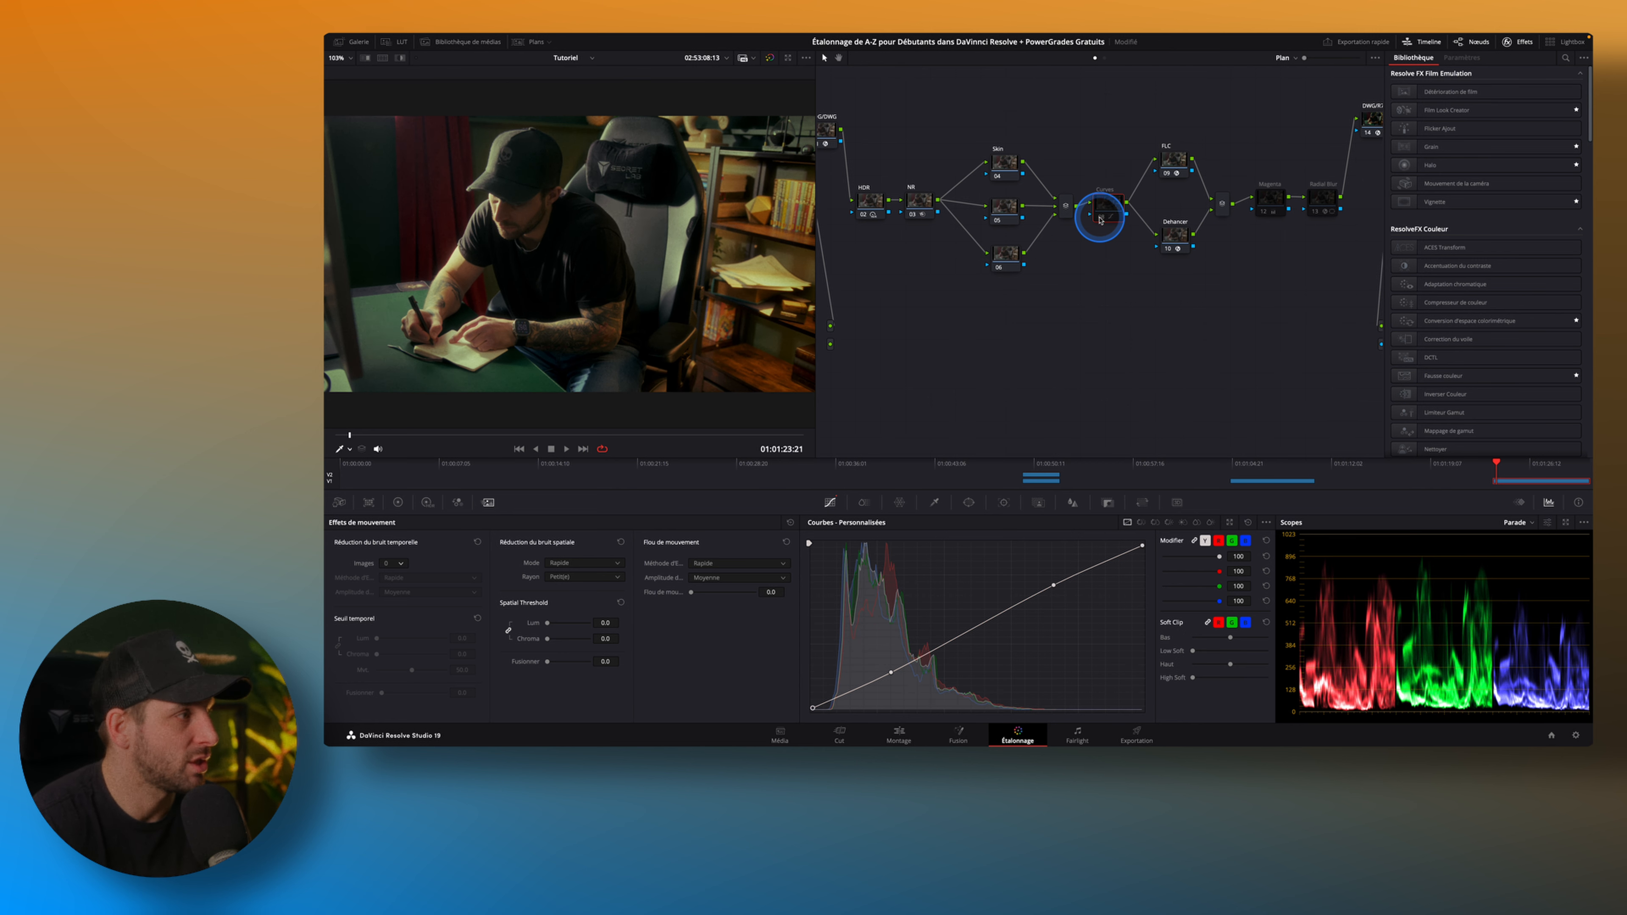
# Enable the Magenta node and toggle it to compare its colour correction on a close view of the man.
pyautogui.click(1264, 213)
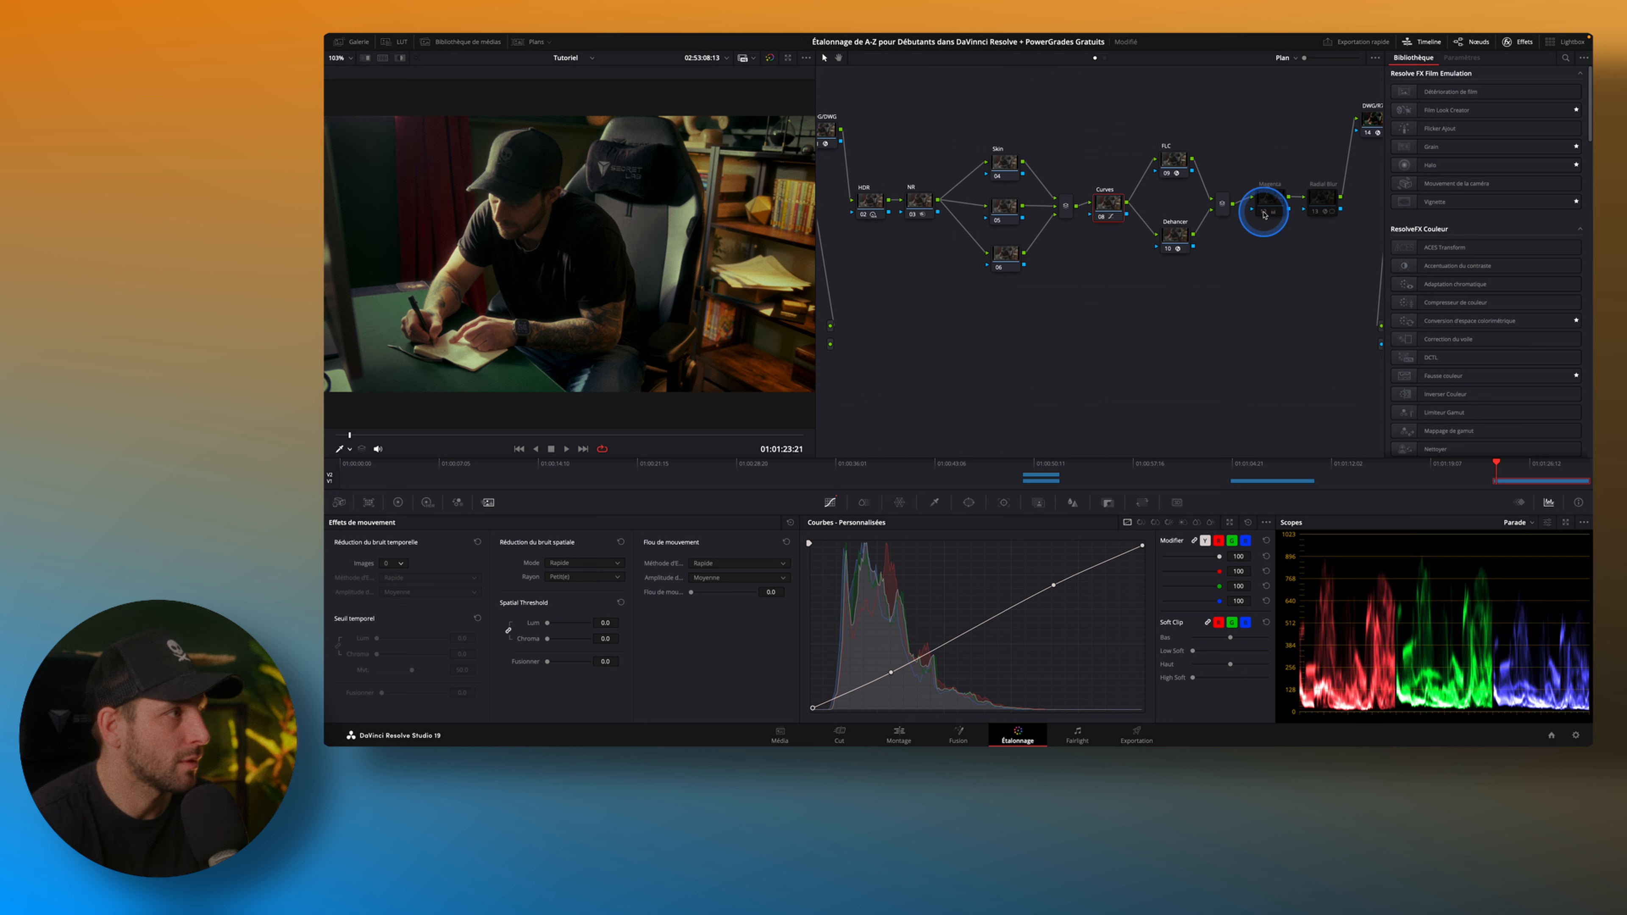
pyautogui.scroll(5, 503, 231)
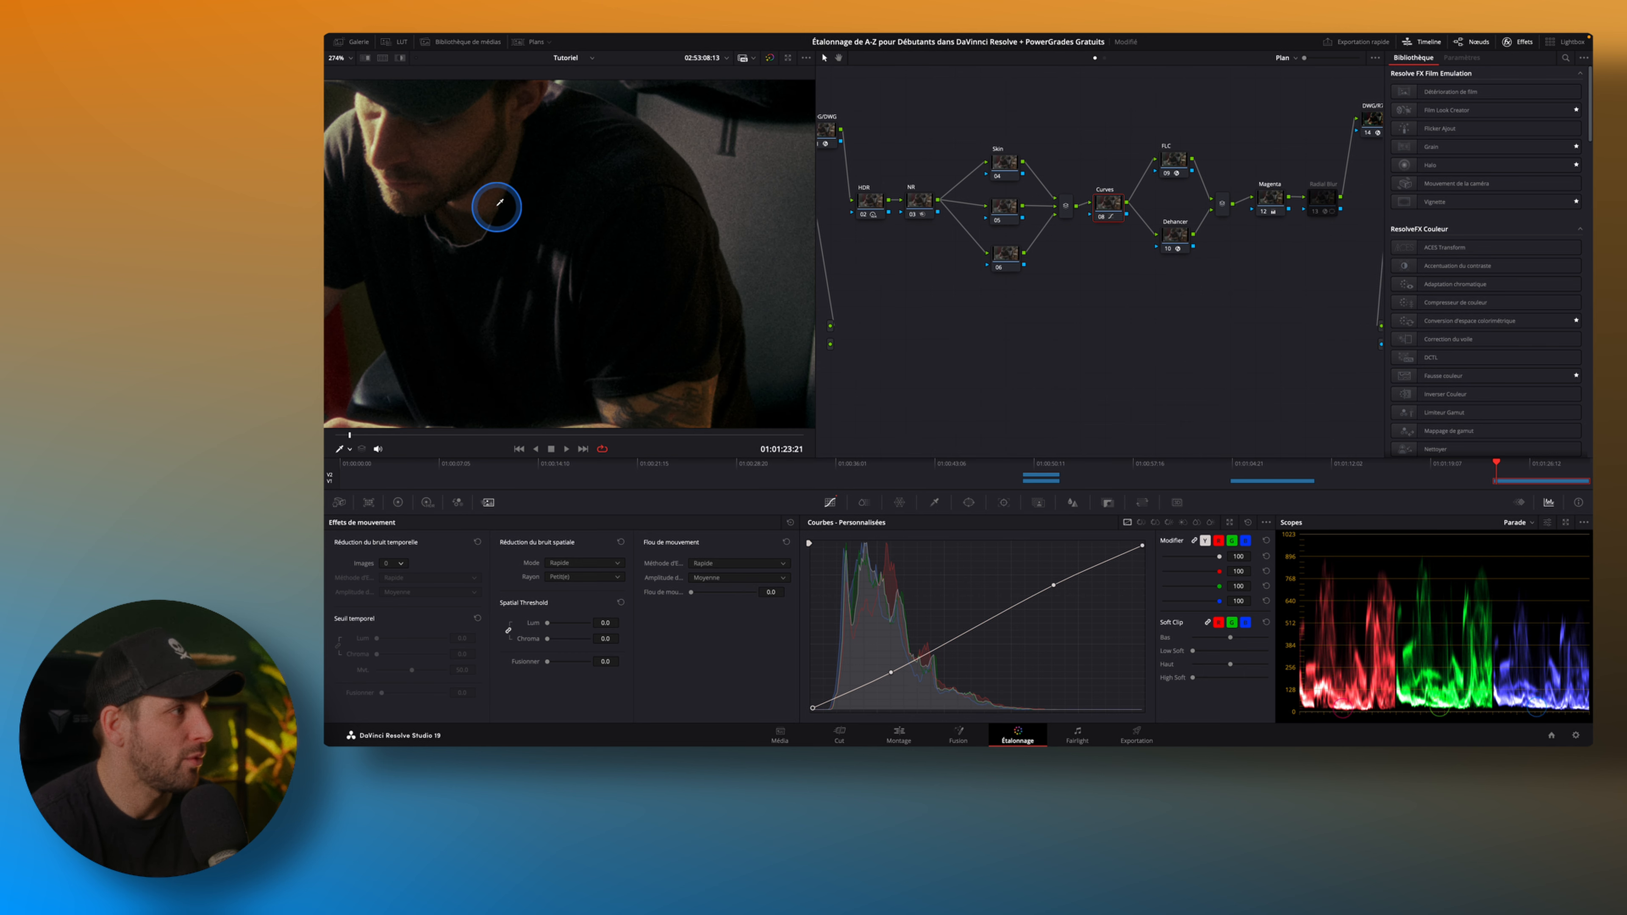
pyautogui.click(1265, 212)
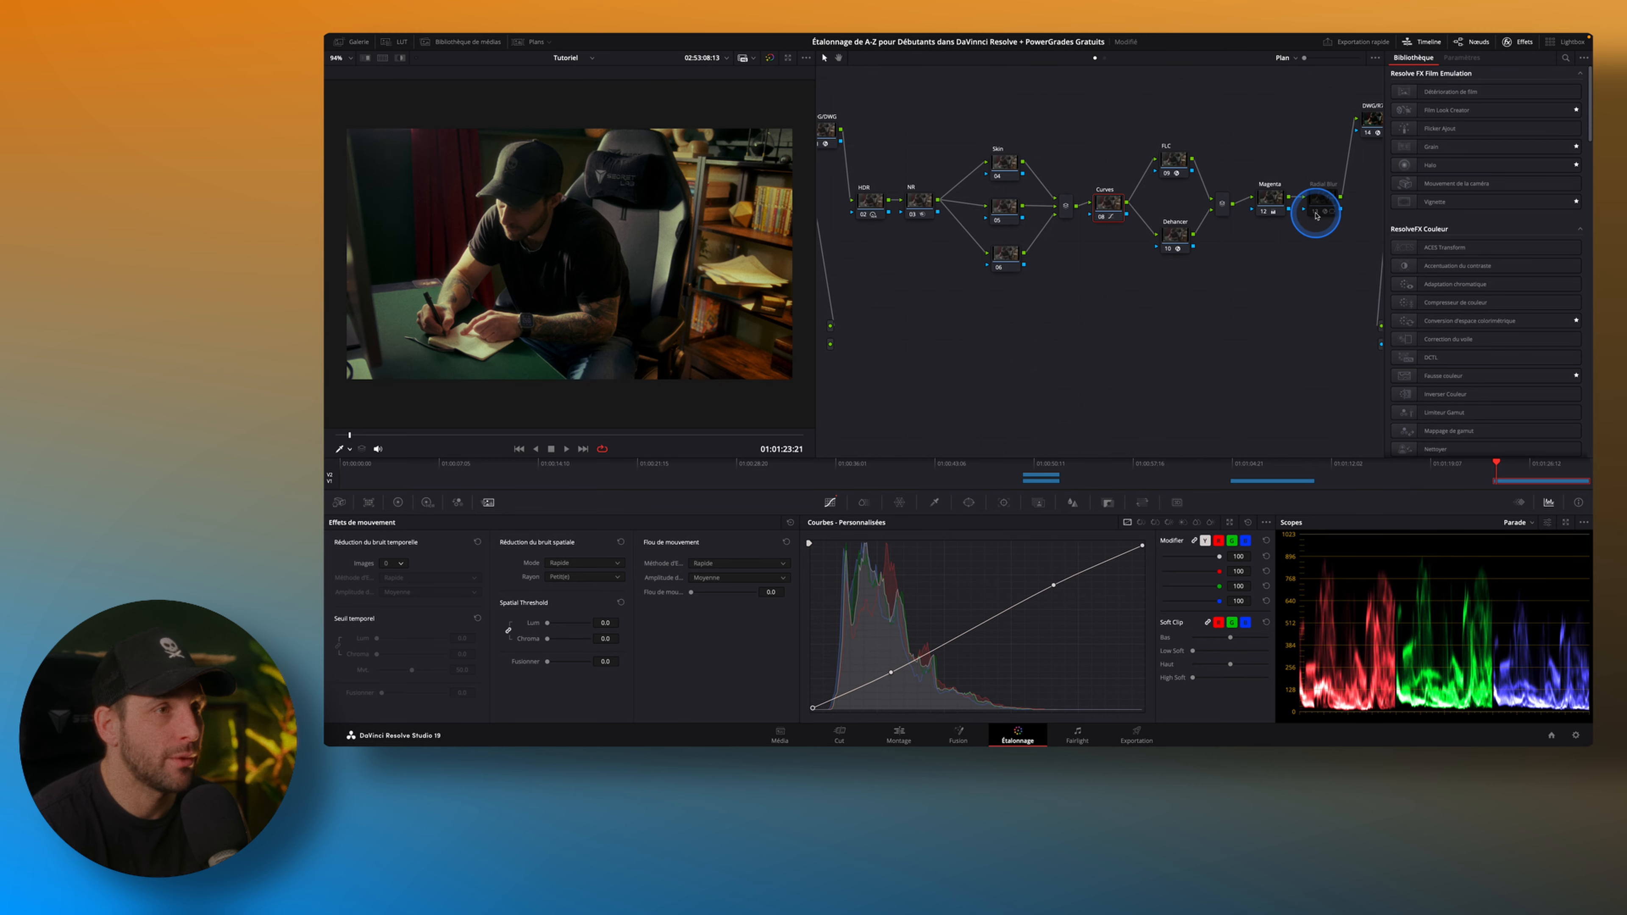
# Enable the Radial Blur node, set its effect intensity to 0.187, and toggle the node to compare.
pyautogui.click(1315, 212)
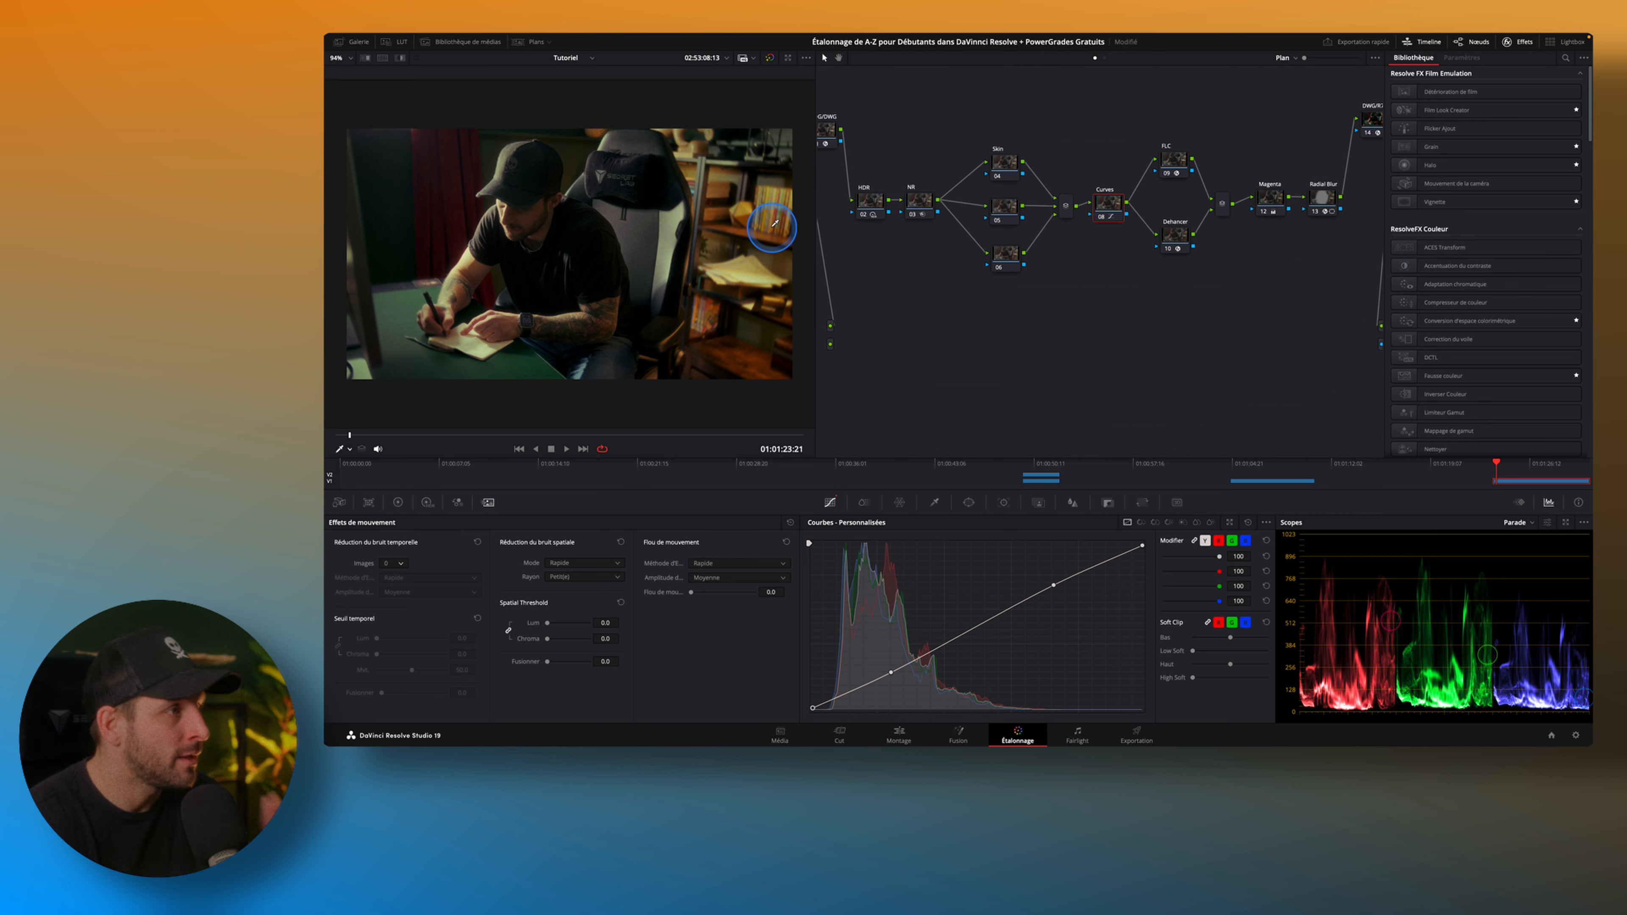
pyautogui.click(1323, 204)
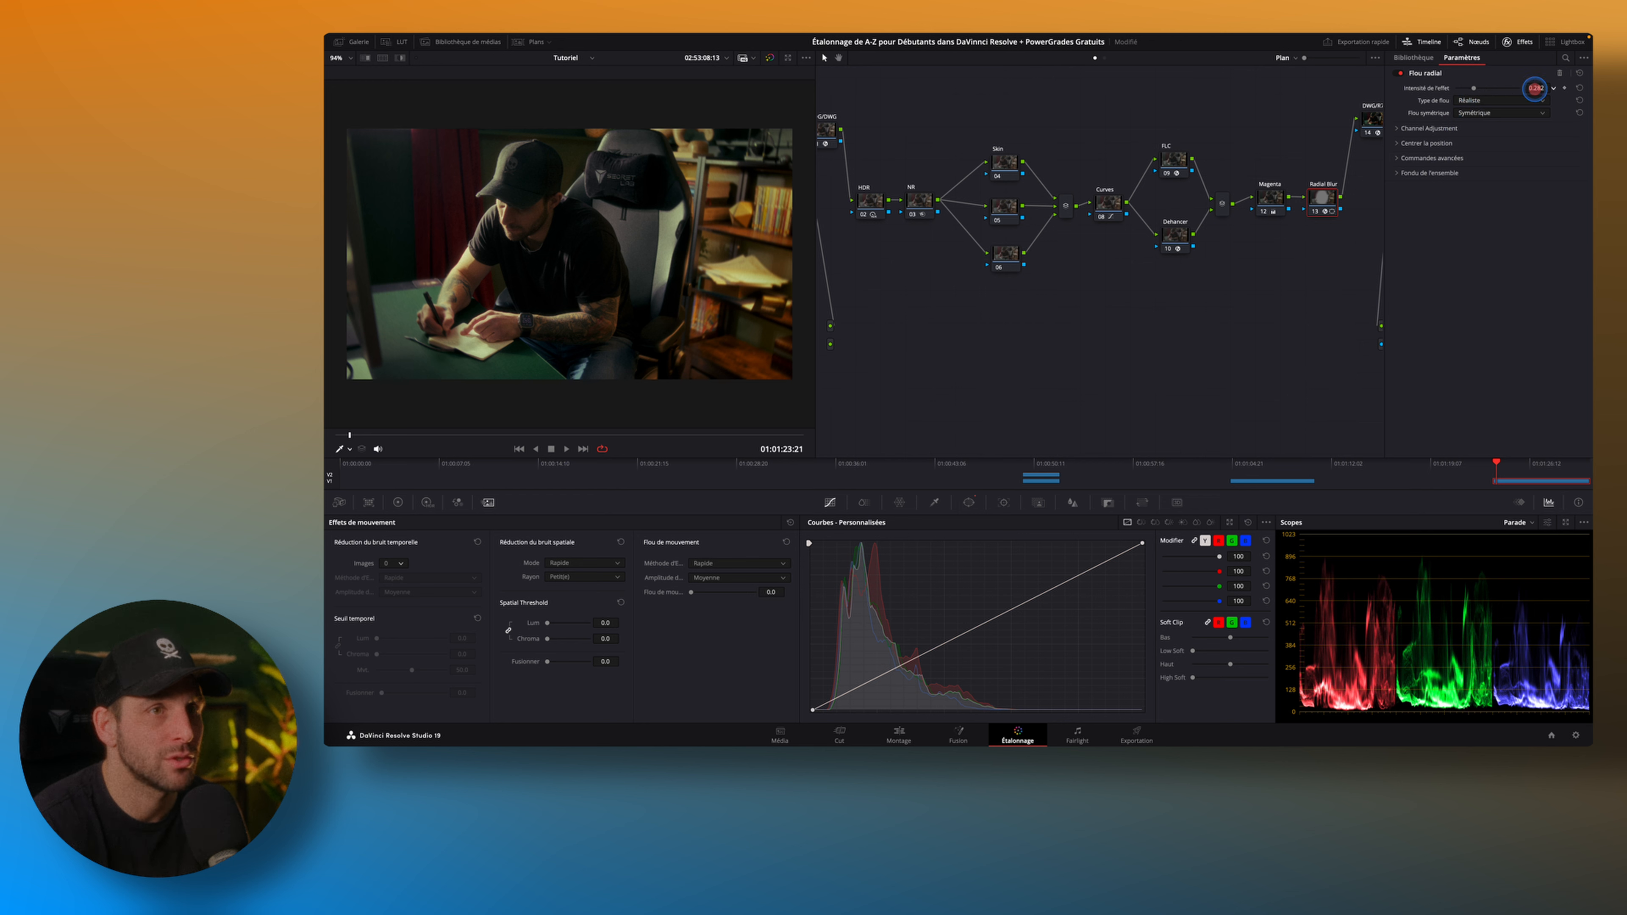
pyautogui.moveTo(1509, 93); pyautogui.dragTo(1490, 93)
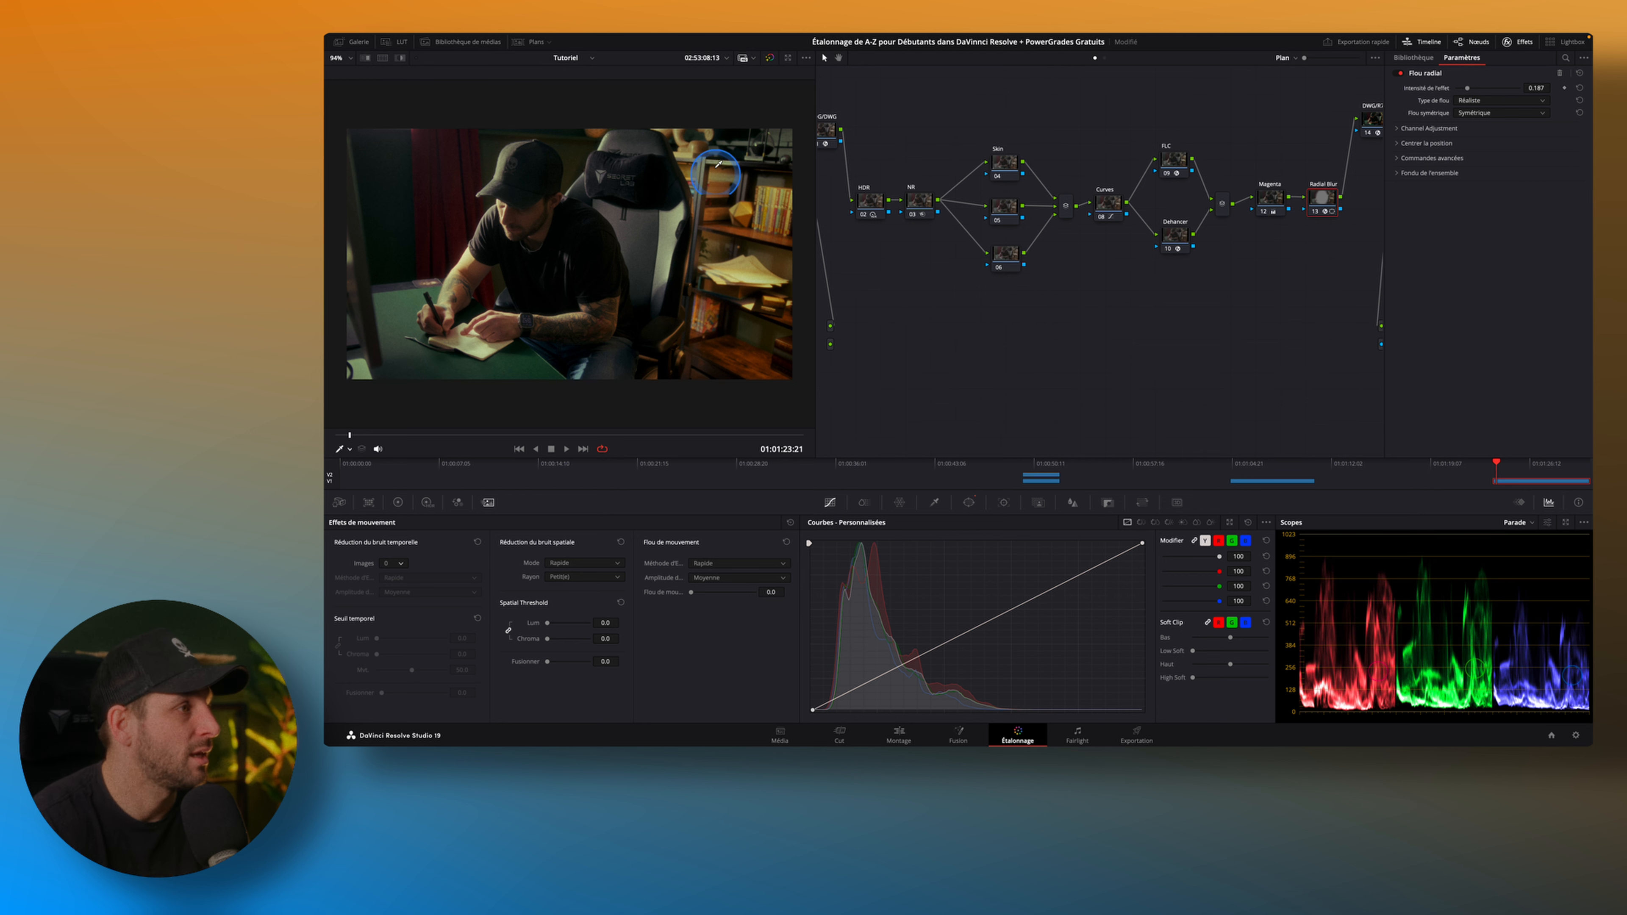
pyautogui.click(1314, 213)
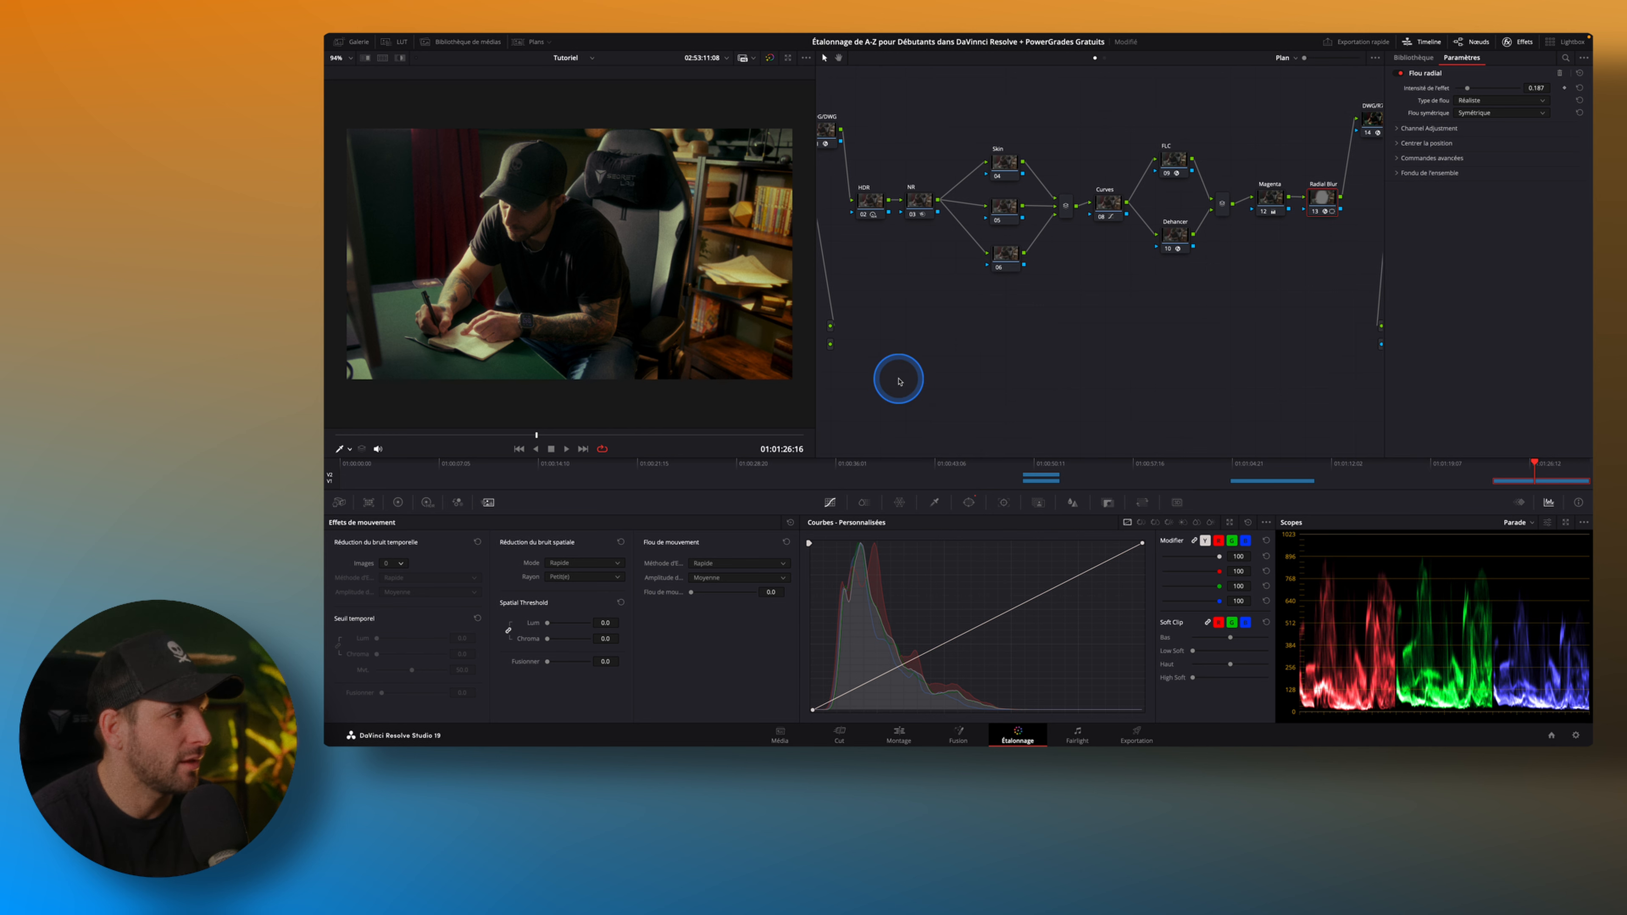
# Switch to the editing page and open the Elements overlays bin in the media library.
pyautogui.click(899, 737)
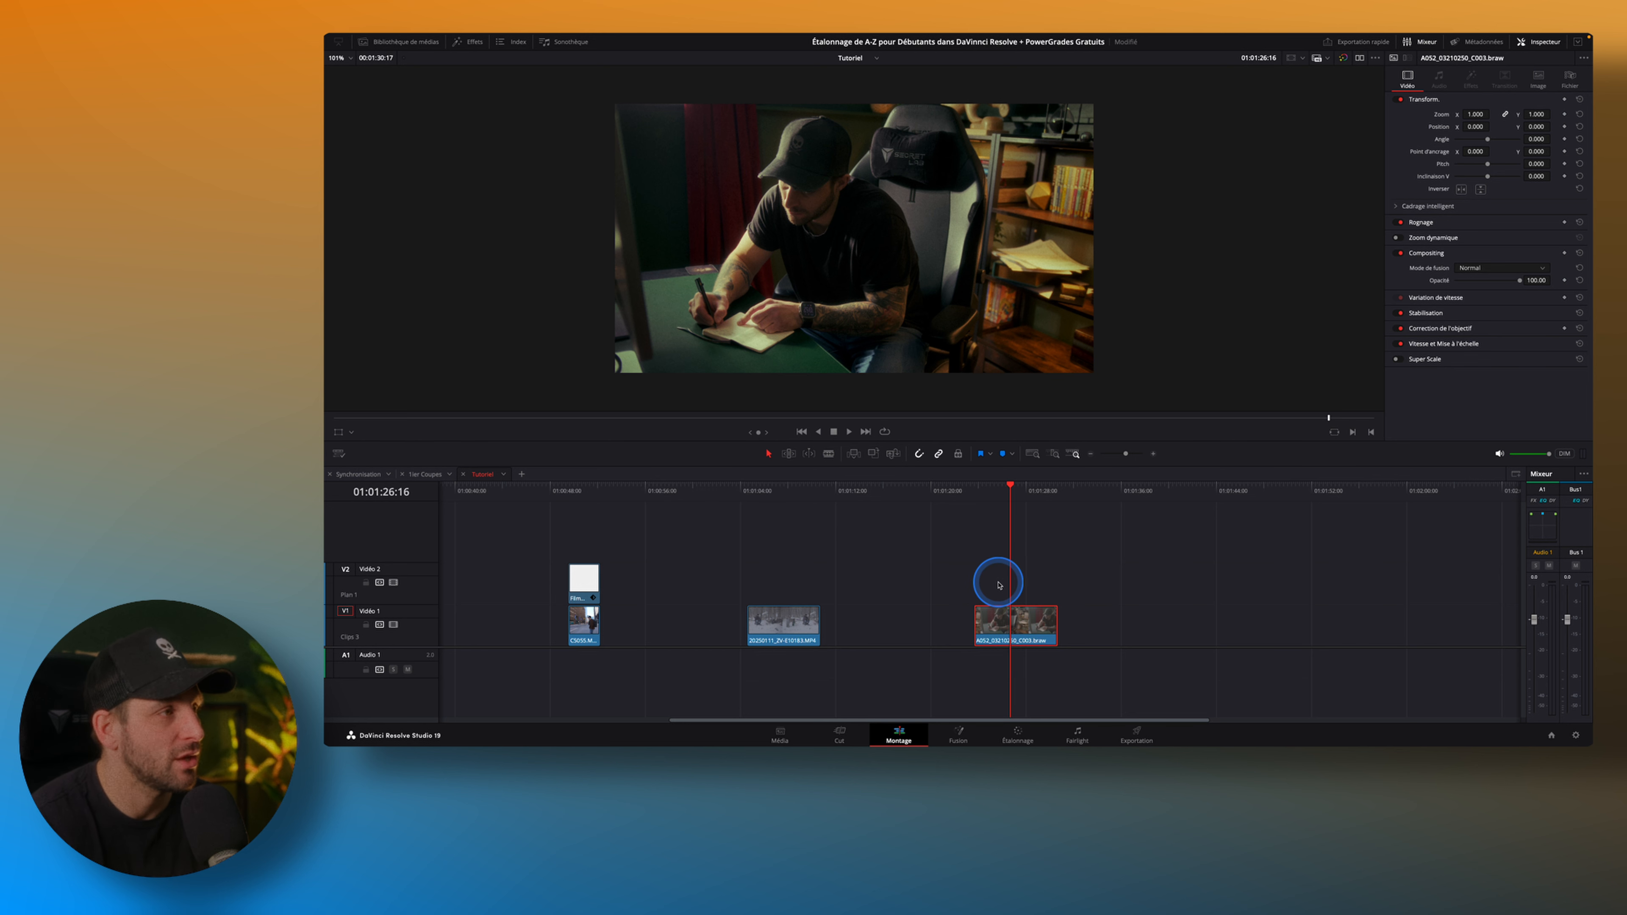
pyautogui.click(414, 47)
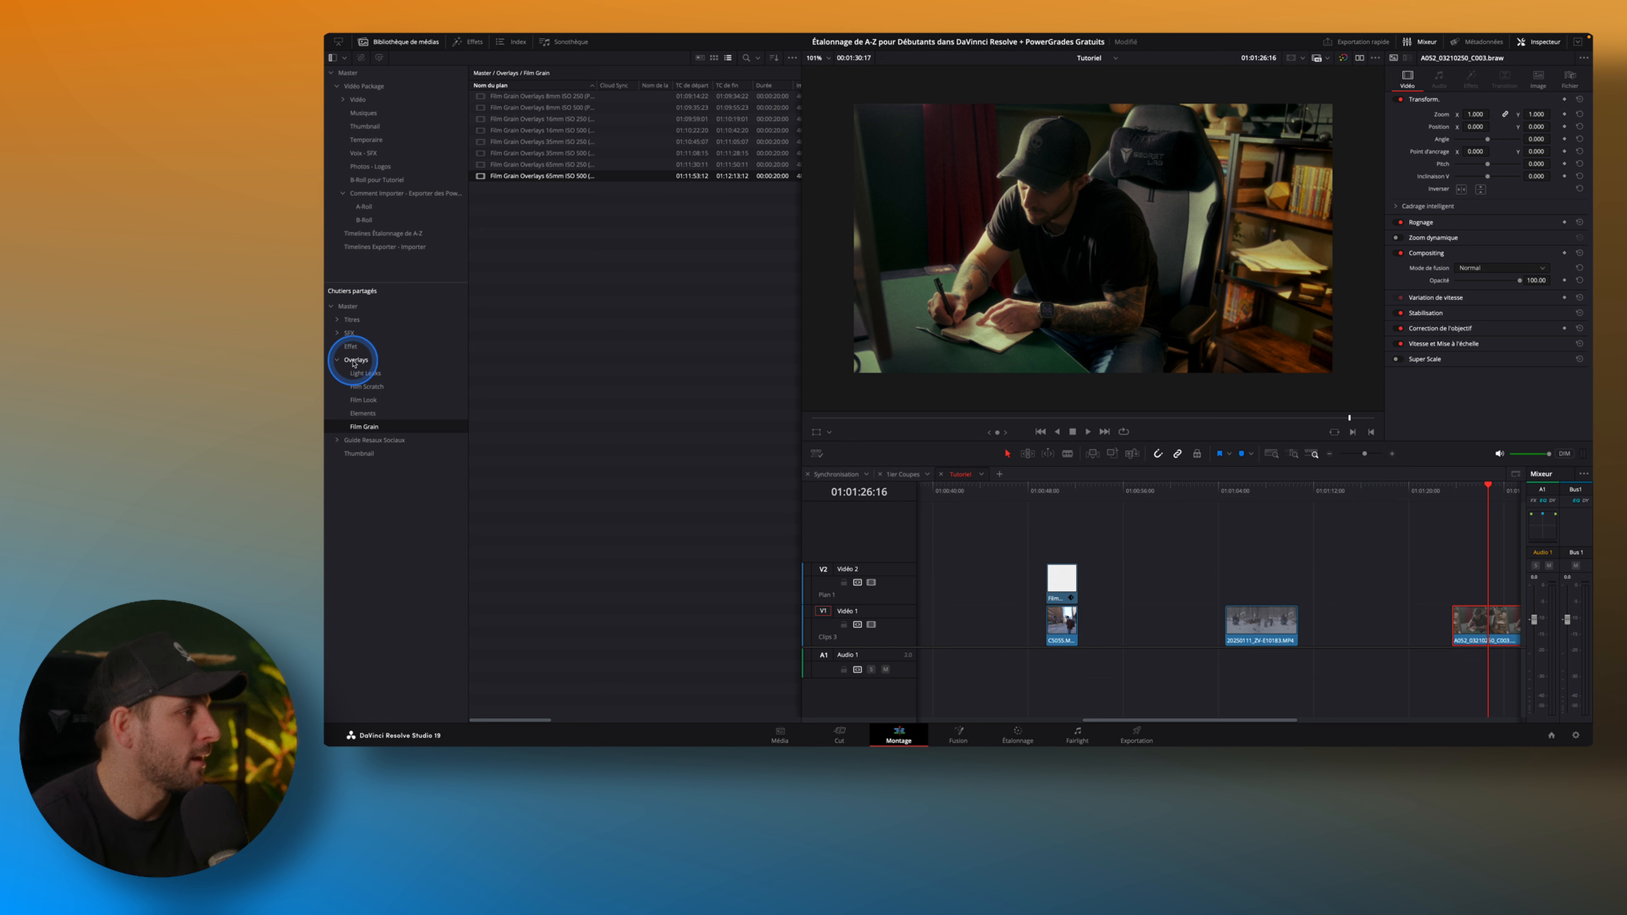
pyautogui.click(364, 414)
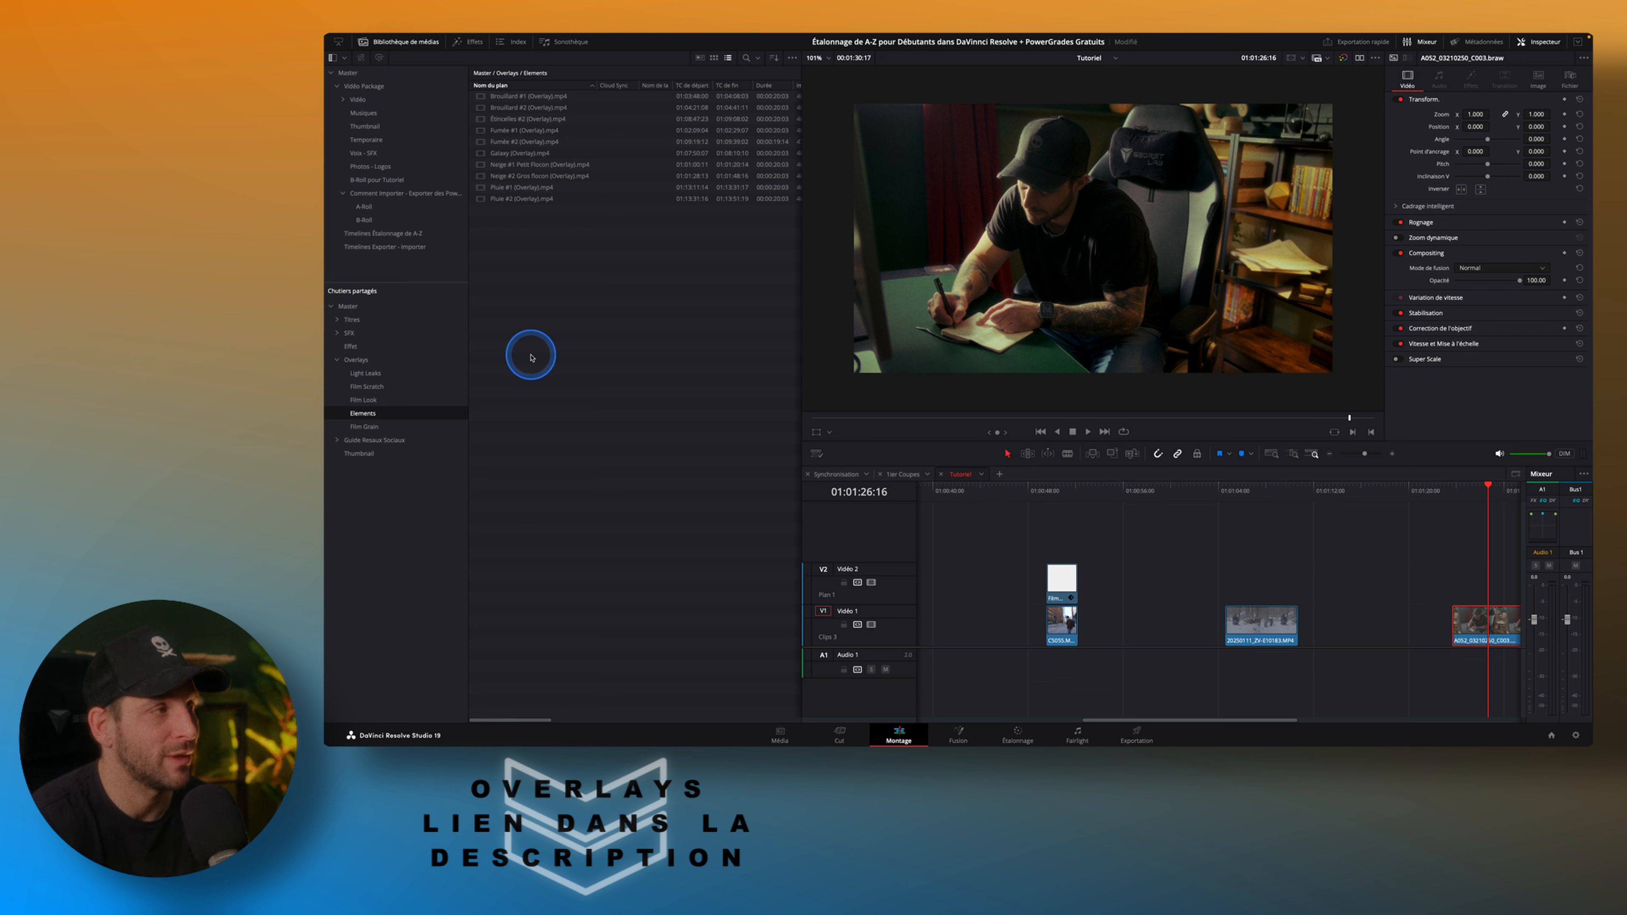
# Show the Elements overlays as thumbnails and place Brouillard #2 on the Vidéo 2 track above the desk clip.
pyautogui.click(715, 59)
pyautogui.click(570, 104)
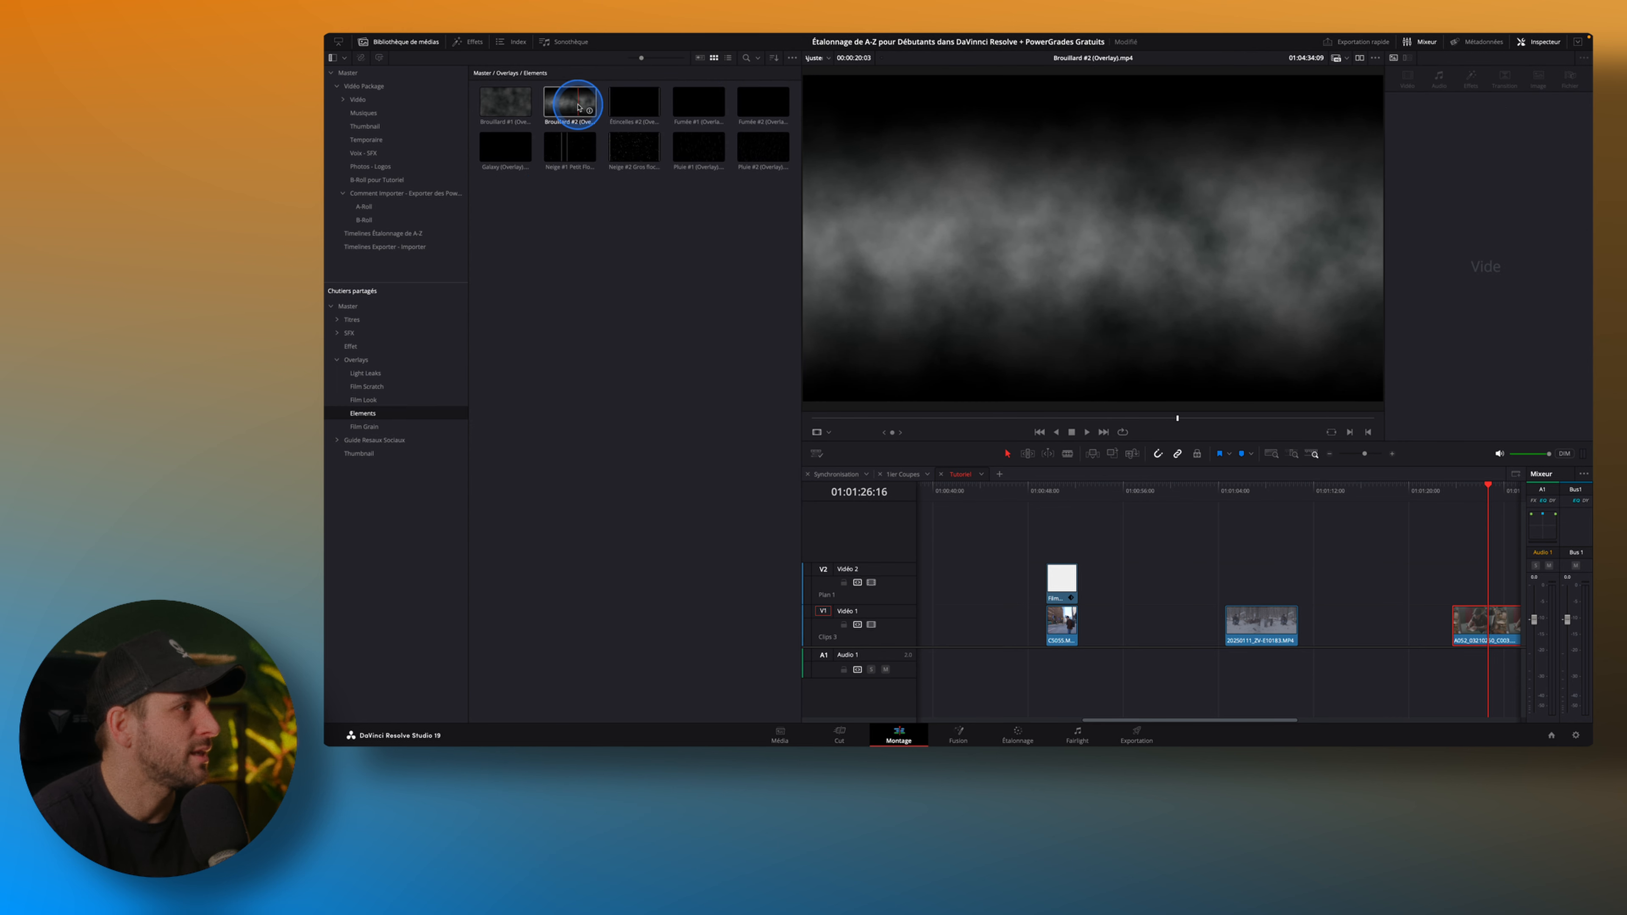
pyautogui.moveTo(566, 107); pyautogui.dragTo(1473, 582)
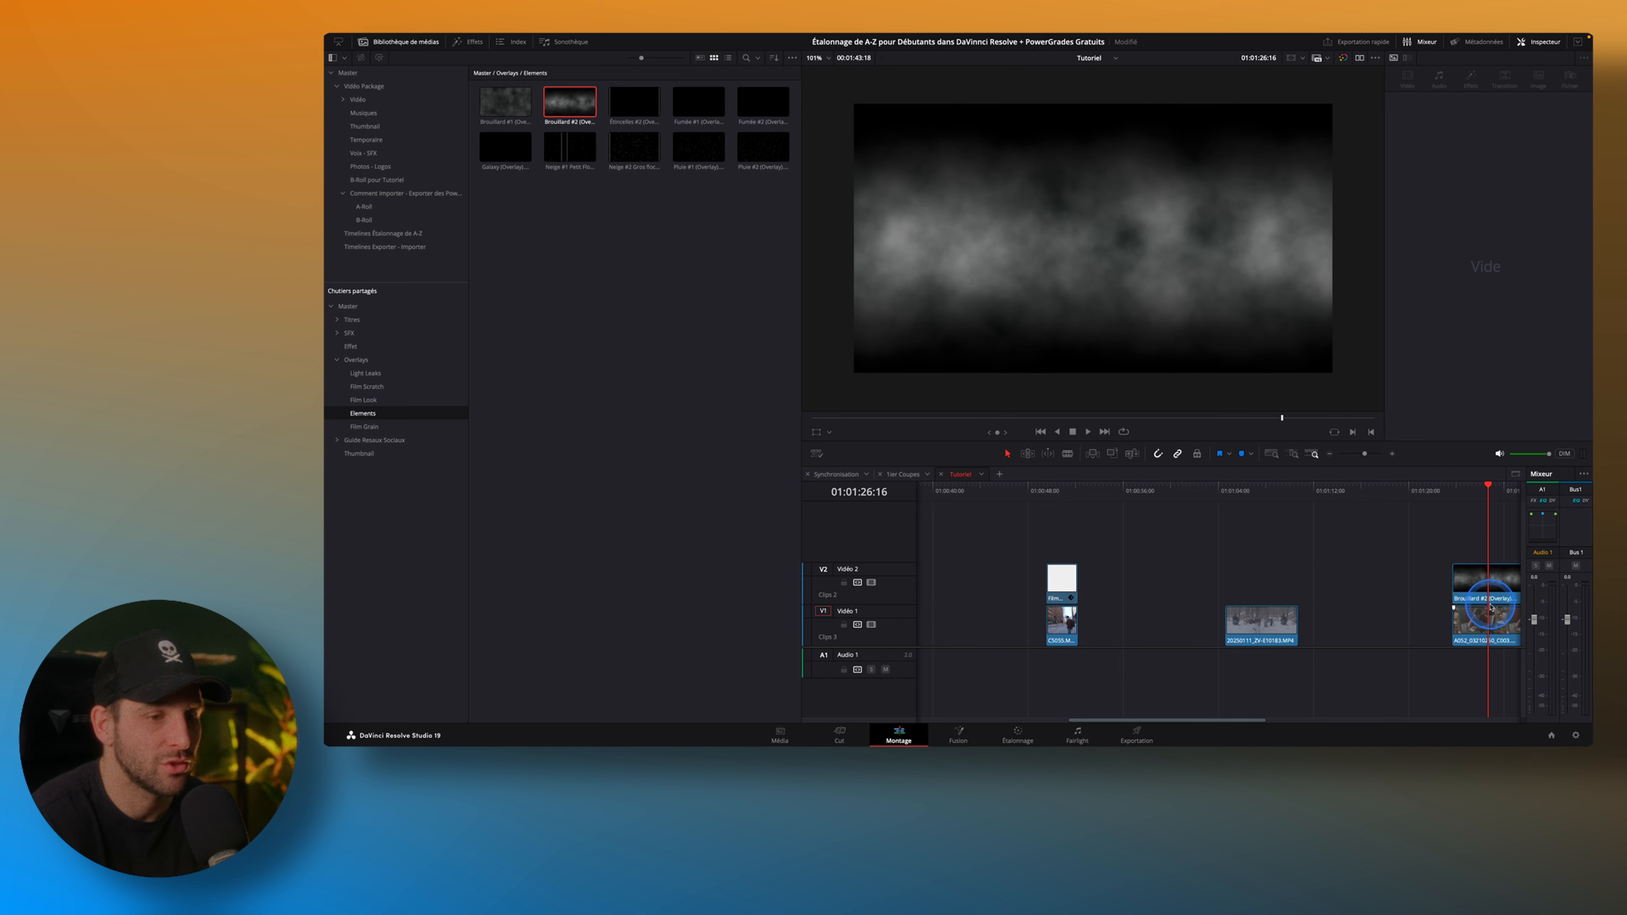
# Hide the media library and set the Brouillard #2 overlay's blend mode to Ajouter.
pyautogui.click(396, 48)
pyautogui.moveTo(1211, 585); pyautogui.dragTo(1050, 595)
pyautogui.click(1039, 574)
pyautogui.click(1496, 268)
pyautogui.click(1474, 296)
# Play the desk clip from its start to review the moving fog, and return to its first frame.
pyautogui.click(974, 492)
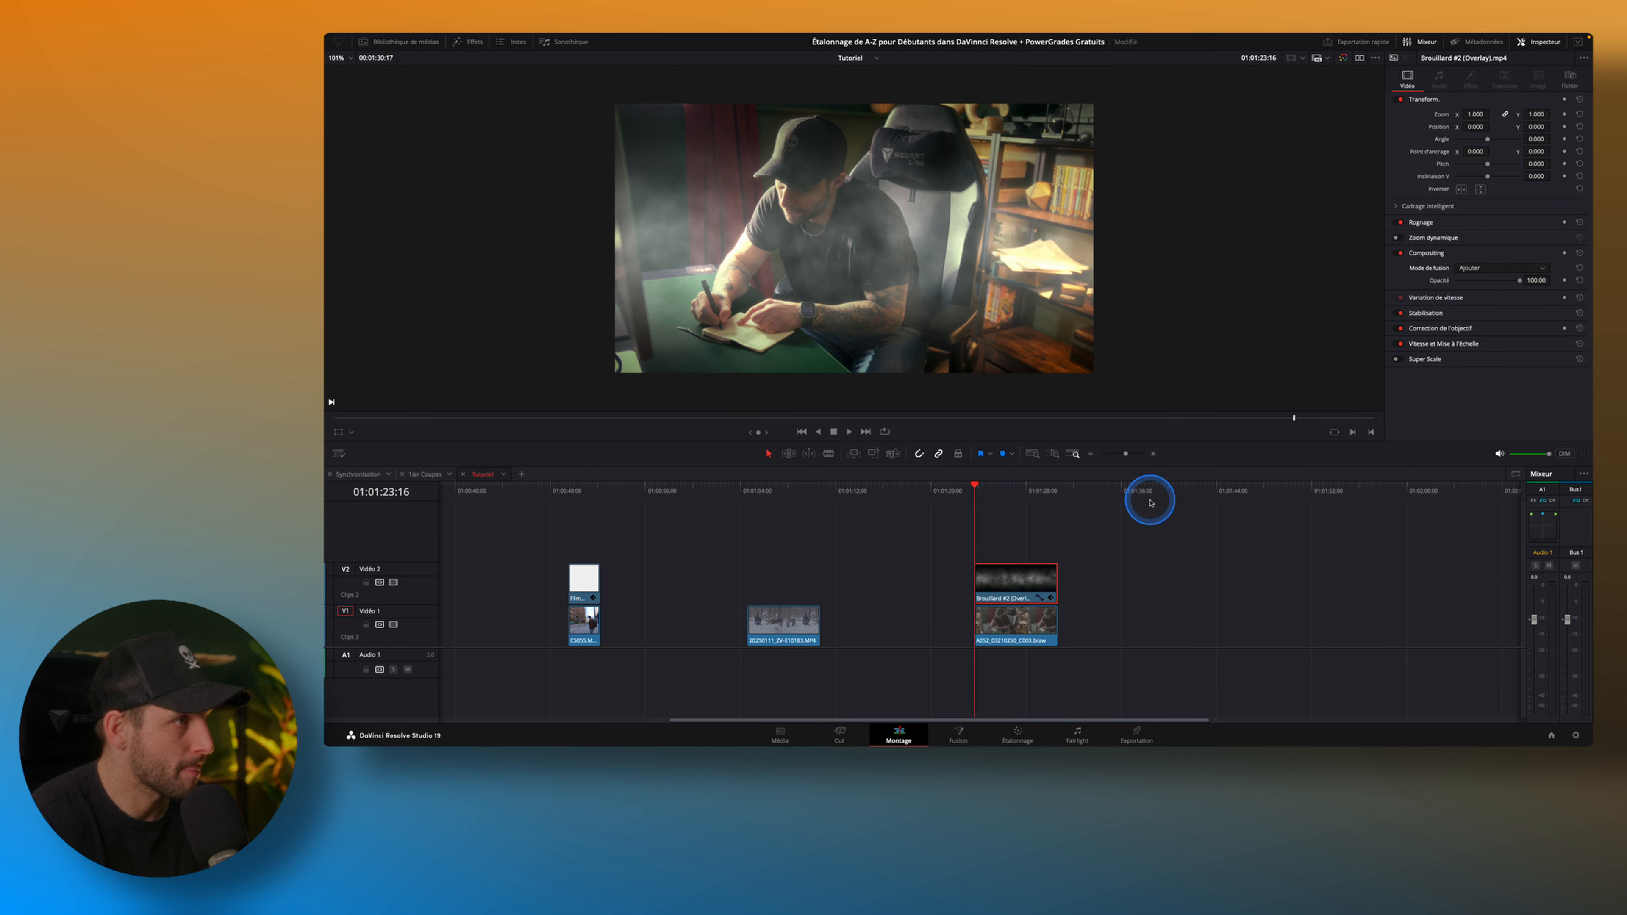
pyautogui.press('space')
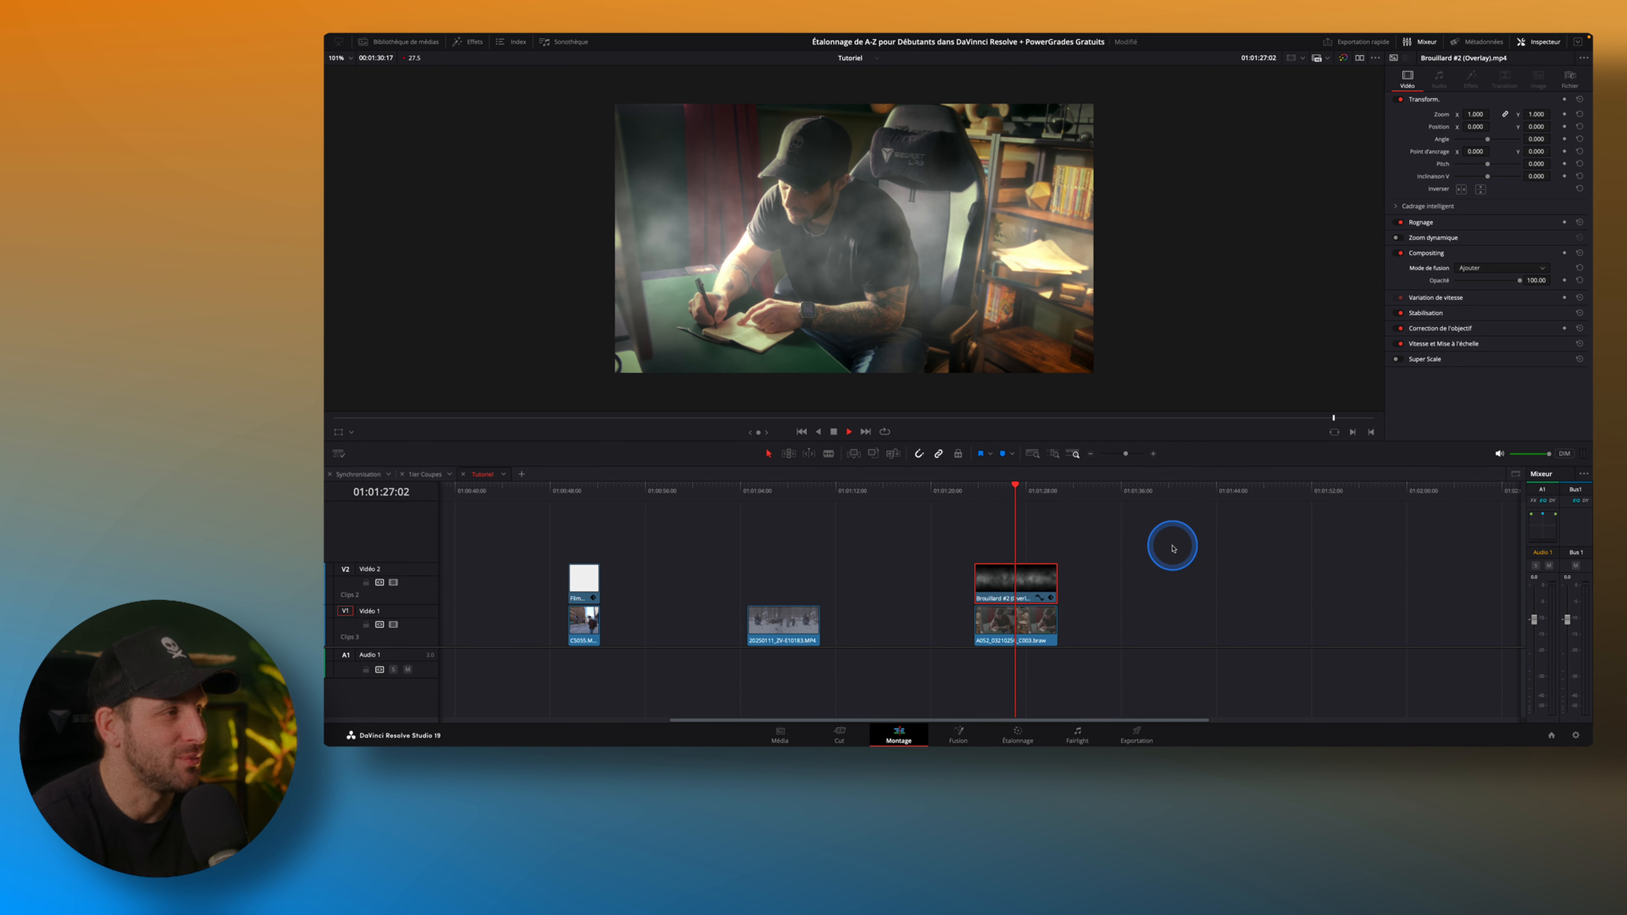
pyautogui.click(976, 487)
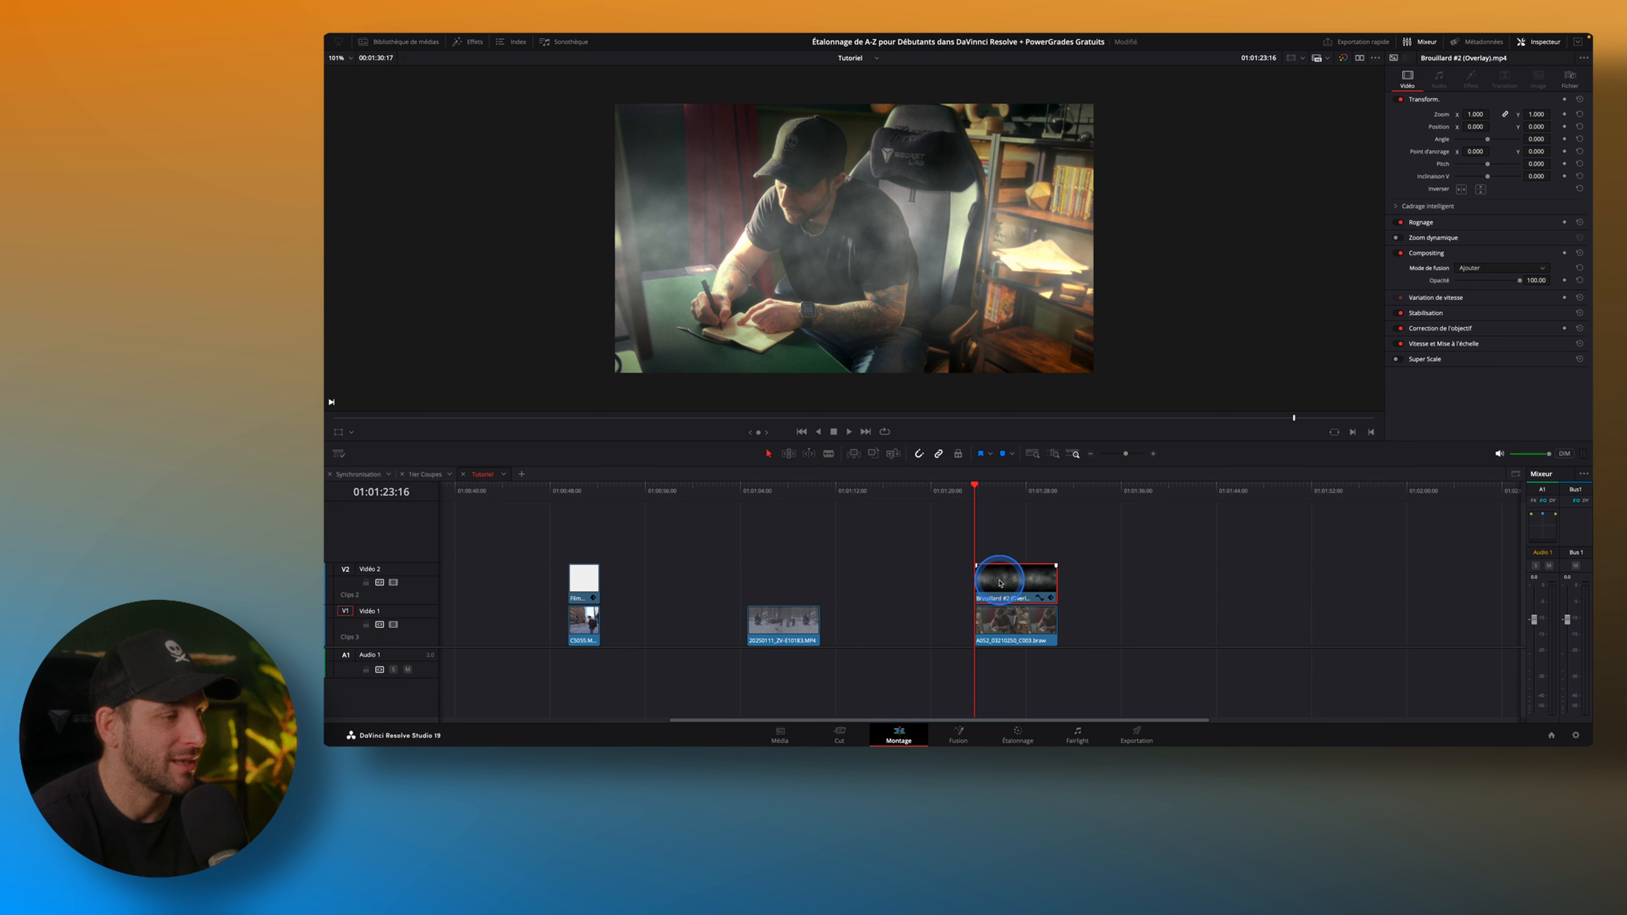
# Set the fog overlay's speed change direction to freeze frame and scrub through the clip to check it.
pyautogui.click(1443, 297)
pyautogui.click(1495, 314)
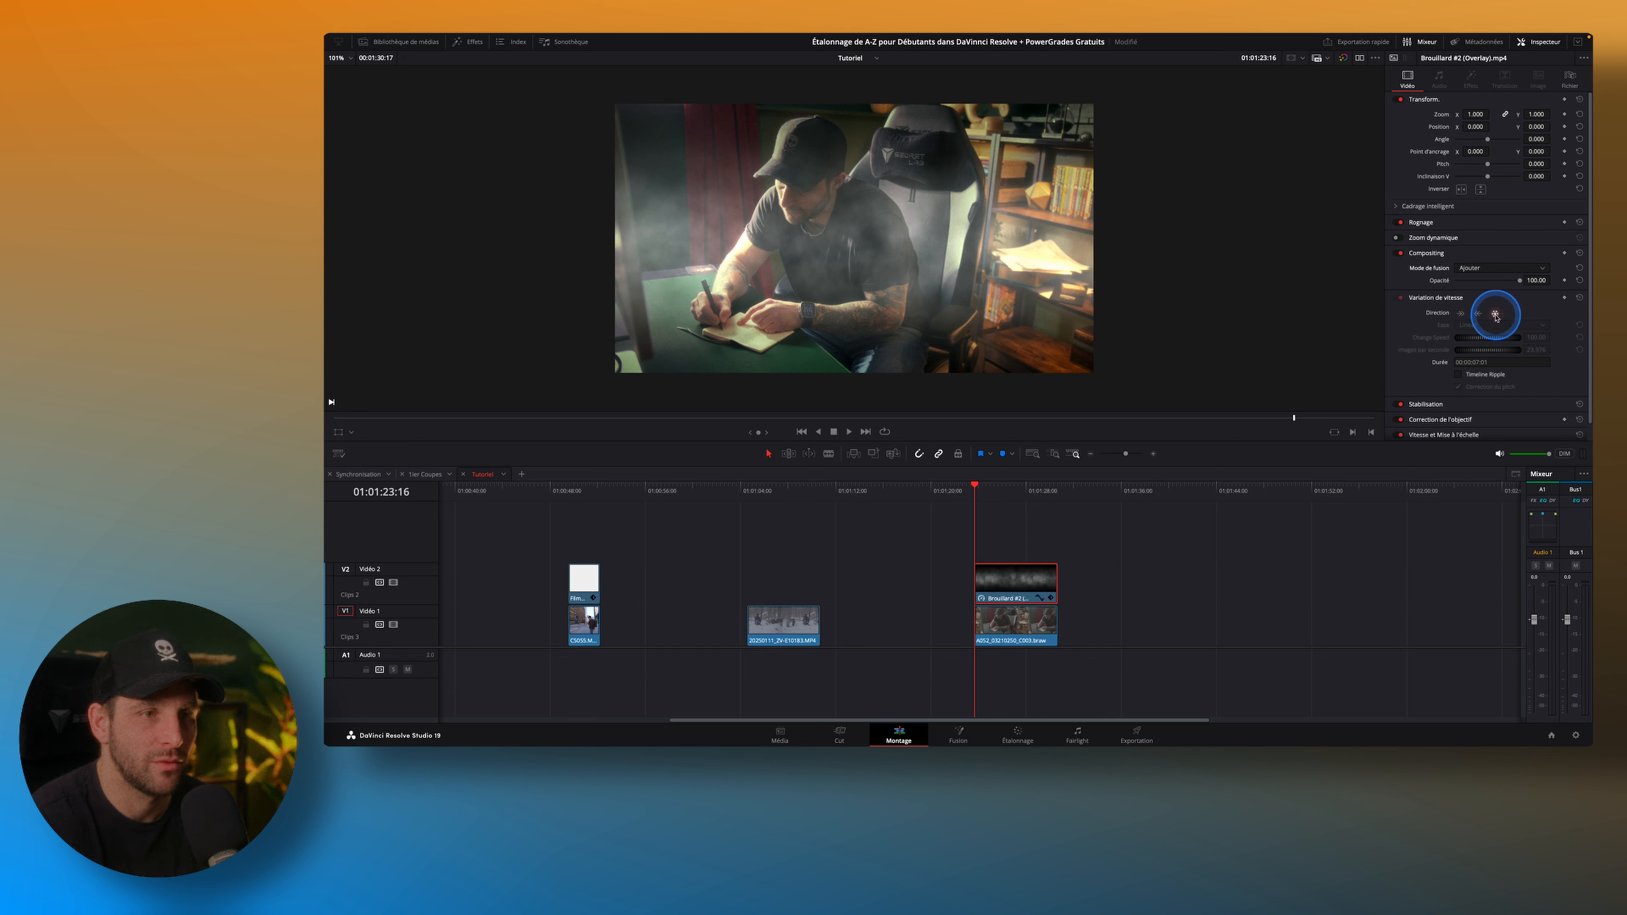
pyautogui.moveTo(996, 505)
pyautogui.mouseDown()
pyautogui.moveTo(1028, 504)
pyautogui.moveTo(978, 505)
pyautogui.moveTo(1045, 512)
pyautogui.moveTo(988, 509)
pyautogui.moveTo(1004, 509)
pyautogui.mouseUp()
# Keyframe the fog overlay's transform at the clip's start, raise its Y position at the end, and play back the motion.
pyautogui.click(1025, 592)
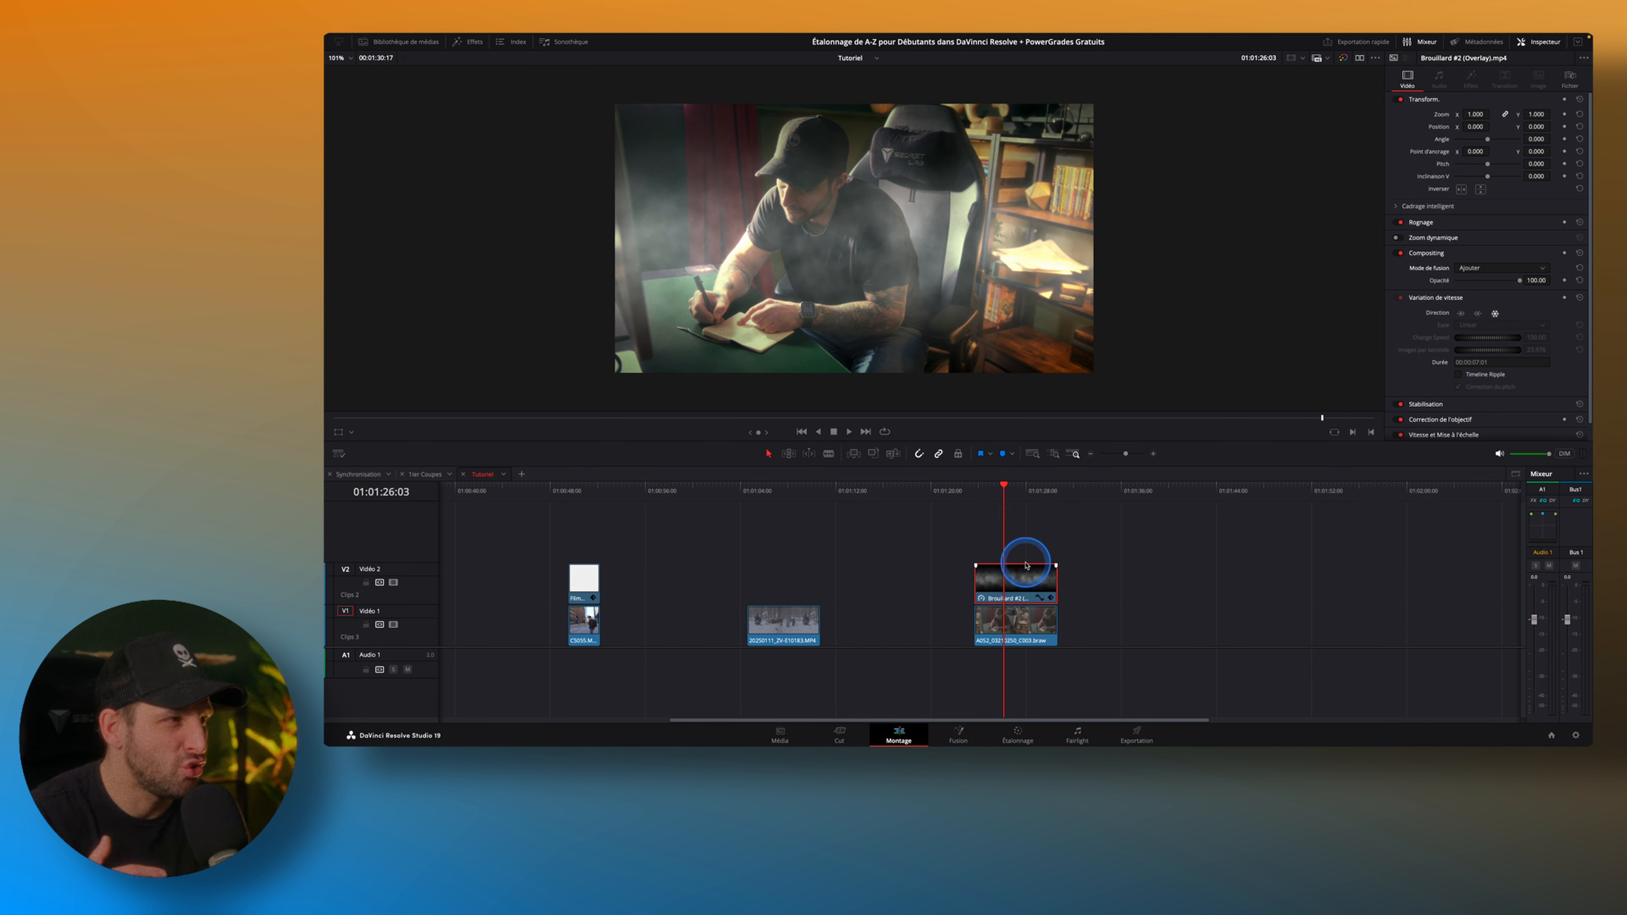
pyautogui.press('Up')
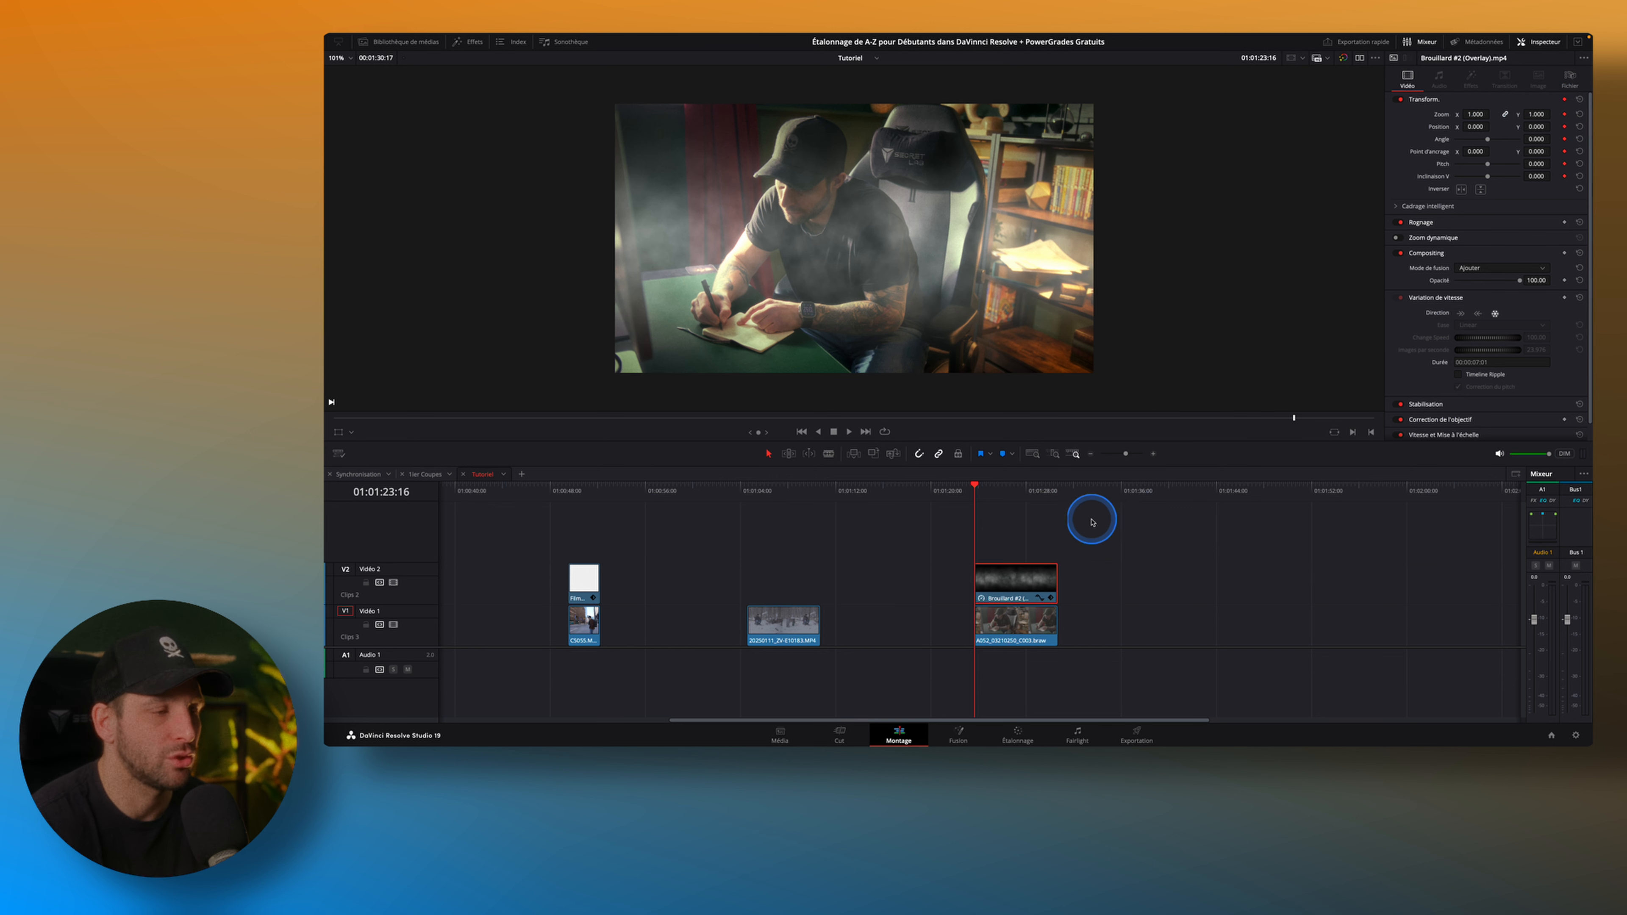
pyautogui.click(1058, 493)
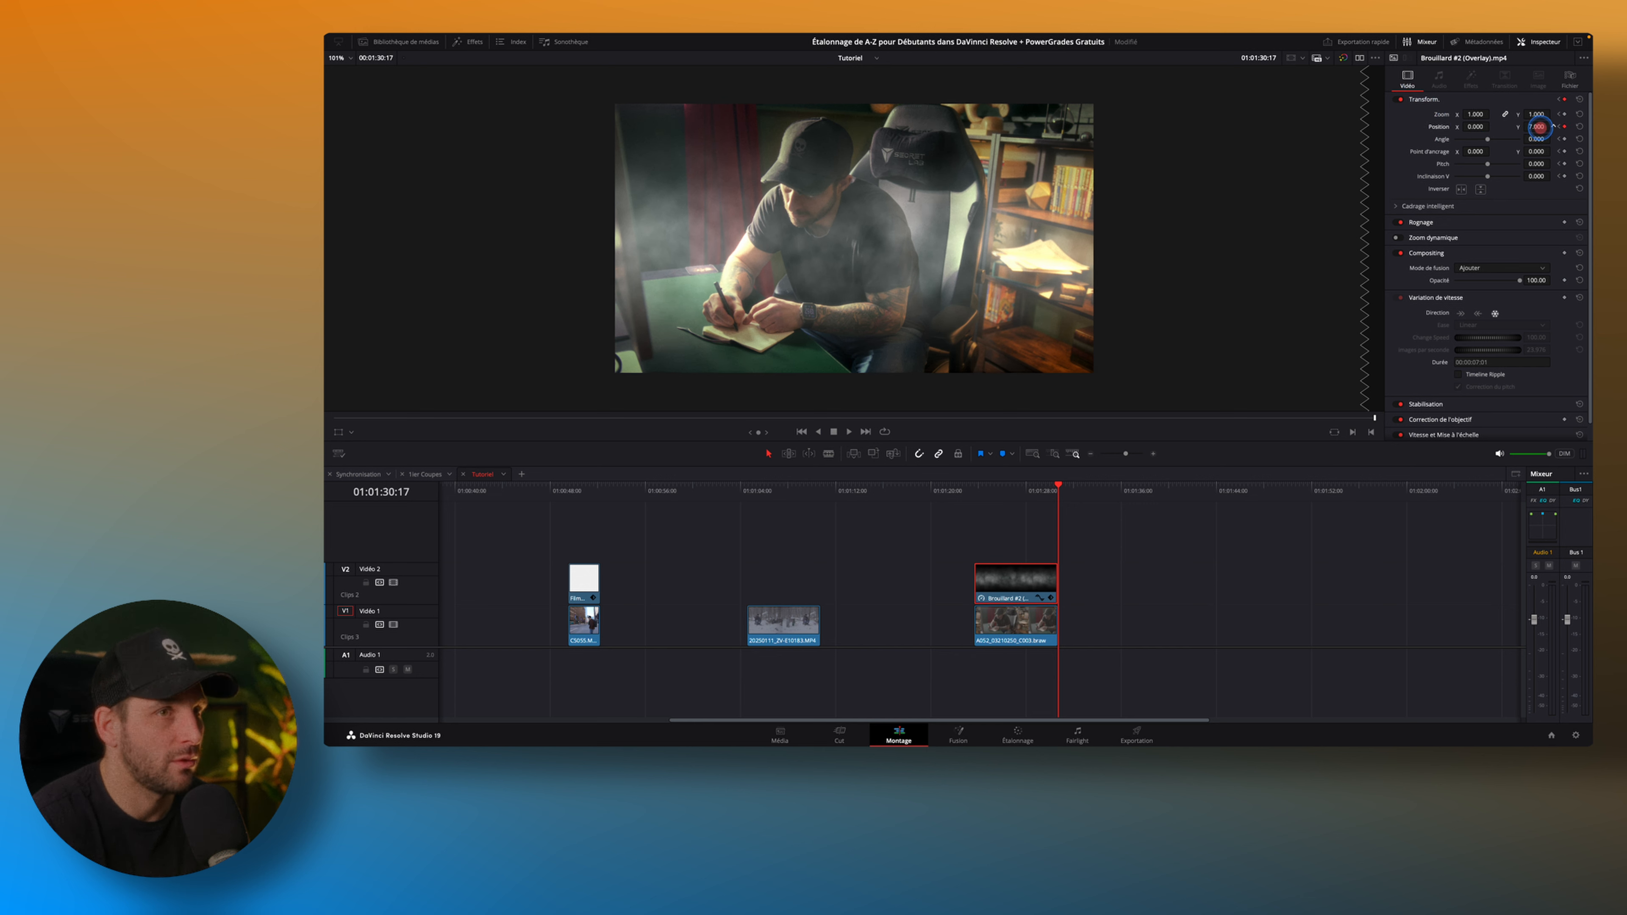
pyautogui.click(974, 488)
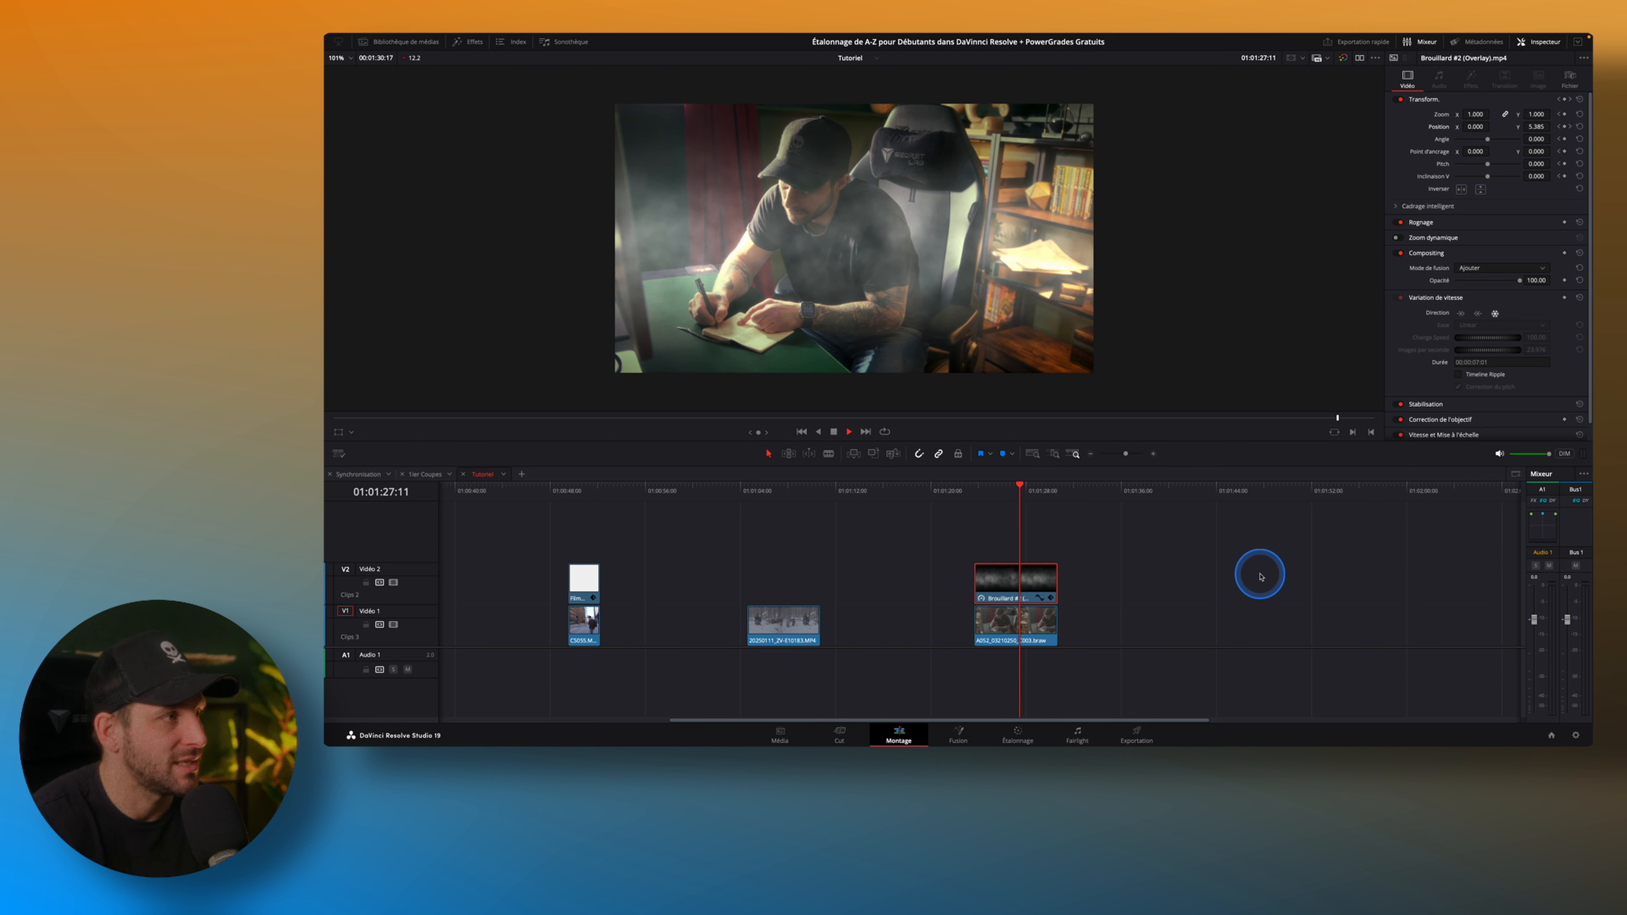
pyautogui.press('space')
pyautogui.click(1009, 490)
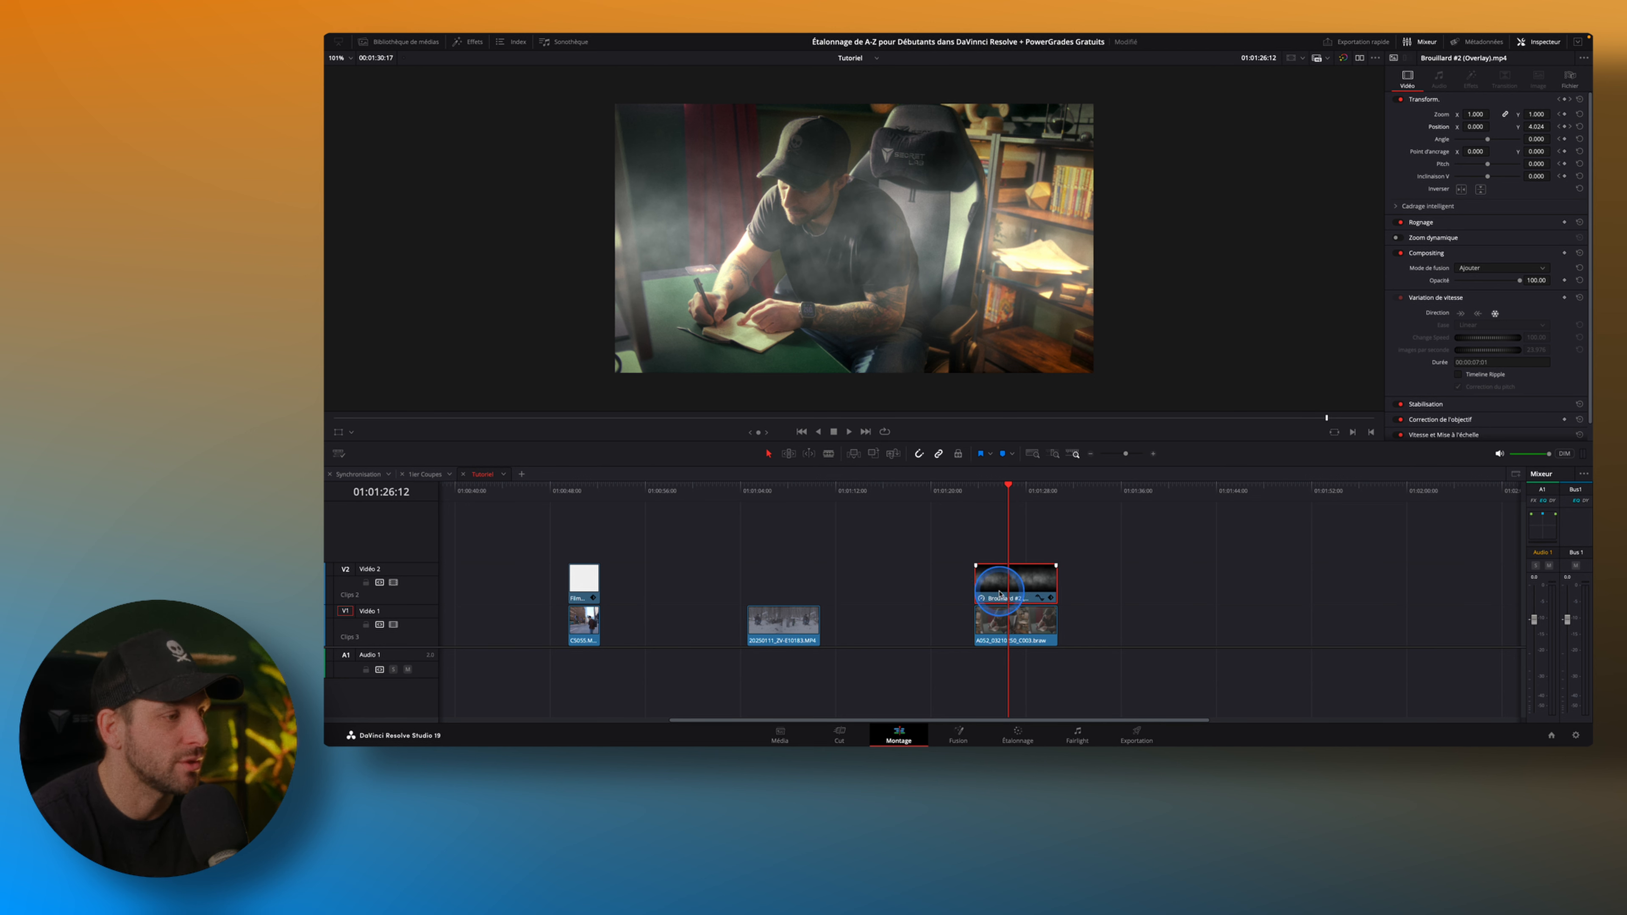
# Open the Brouillard #2 overlay in the Fusion page with a single viewer and its nodes centred.
pyautogui.click(960, 734)
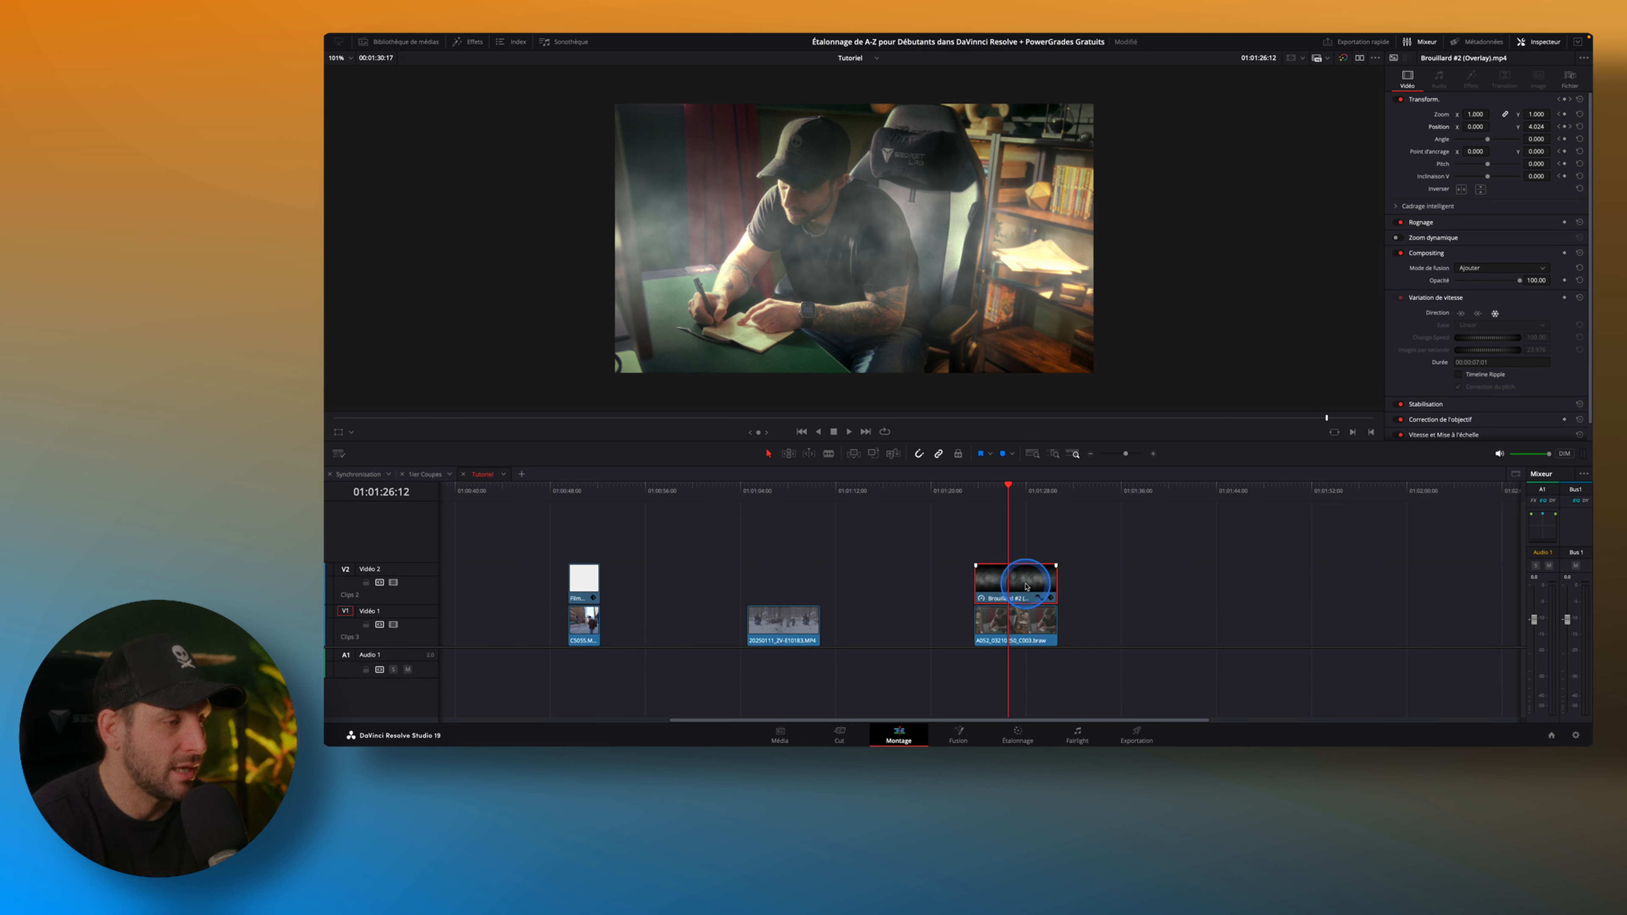
pyautogui.click(964, 730)
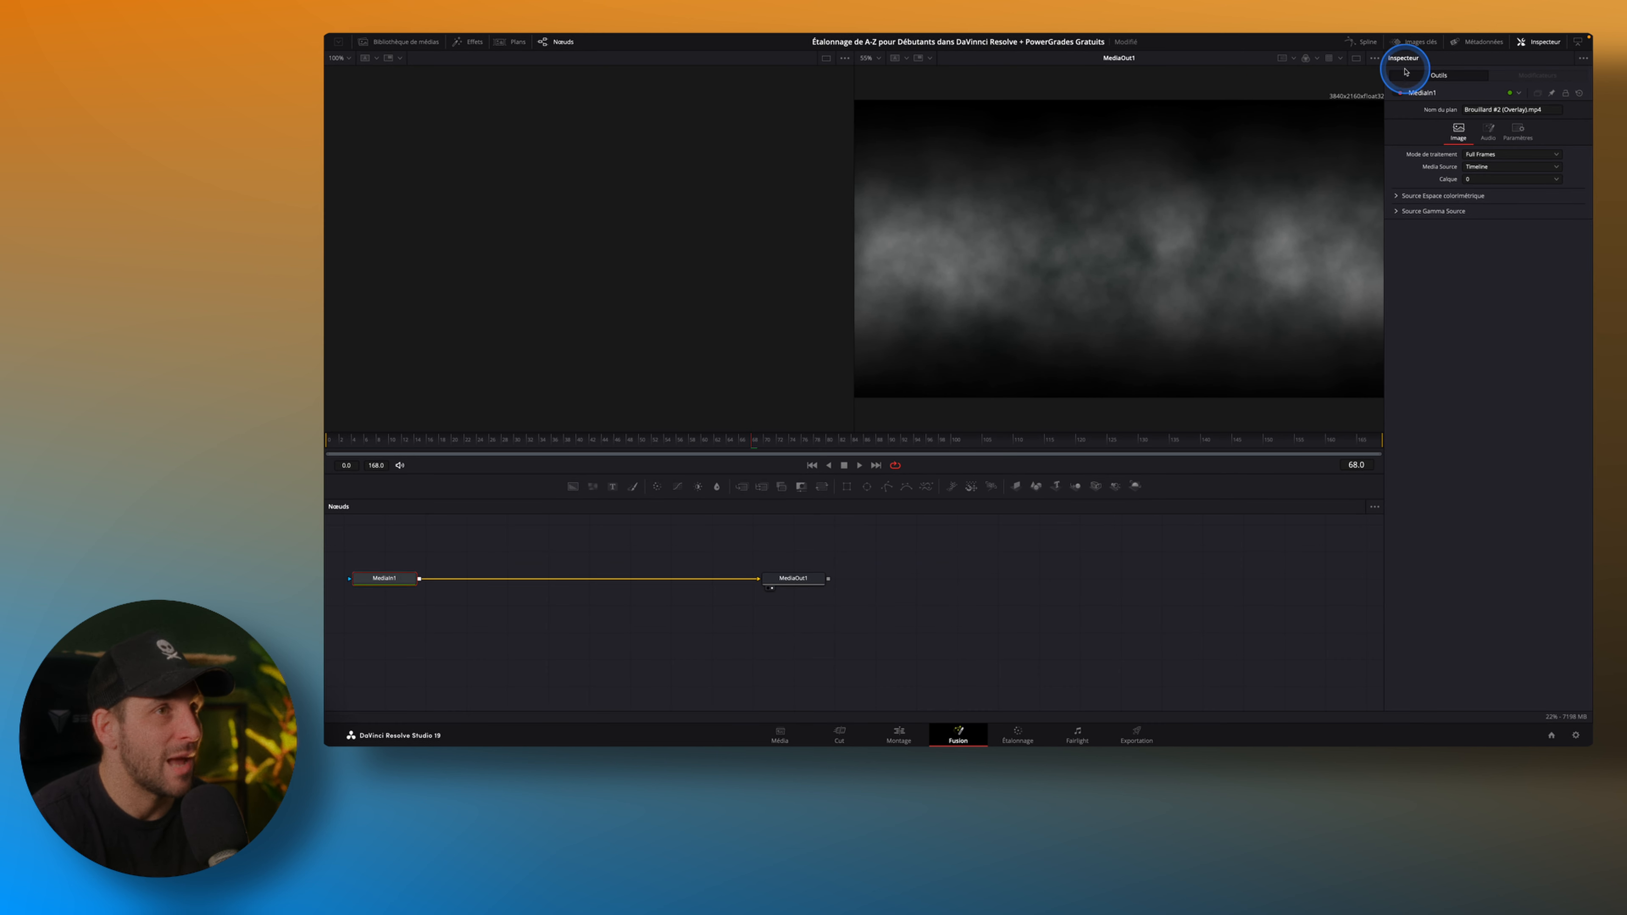
pyautogui.click(1356, 58)
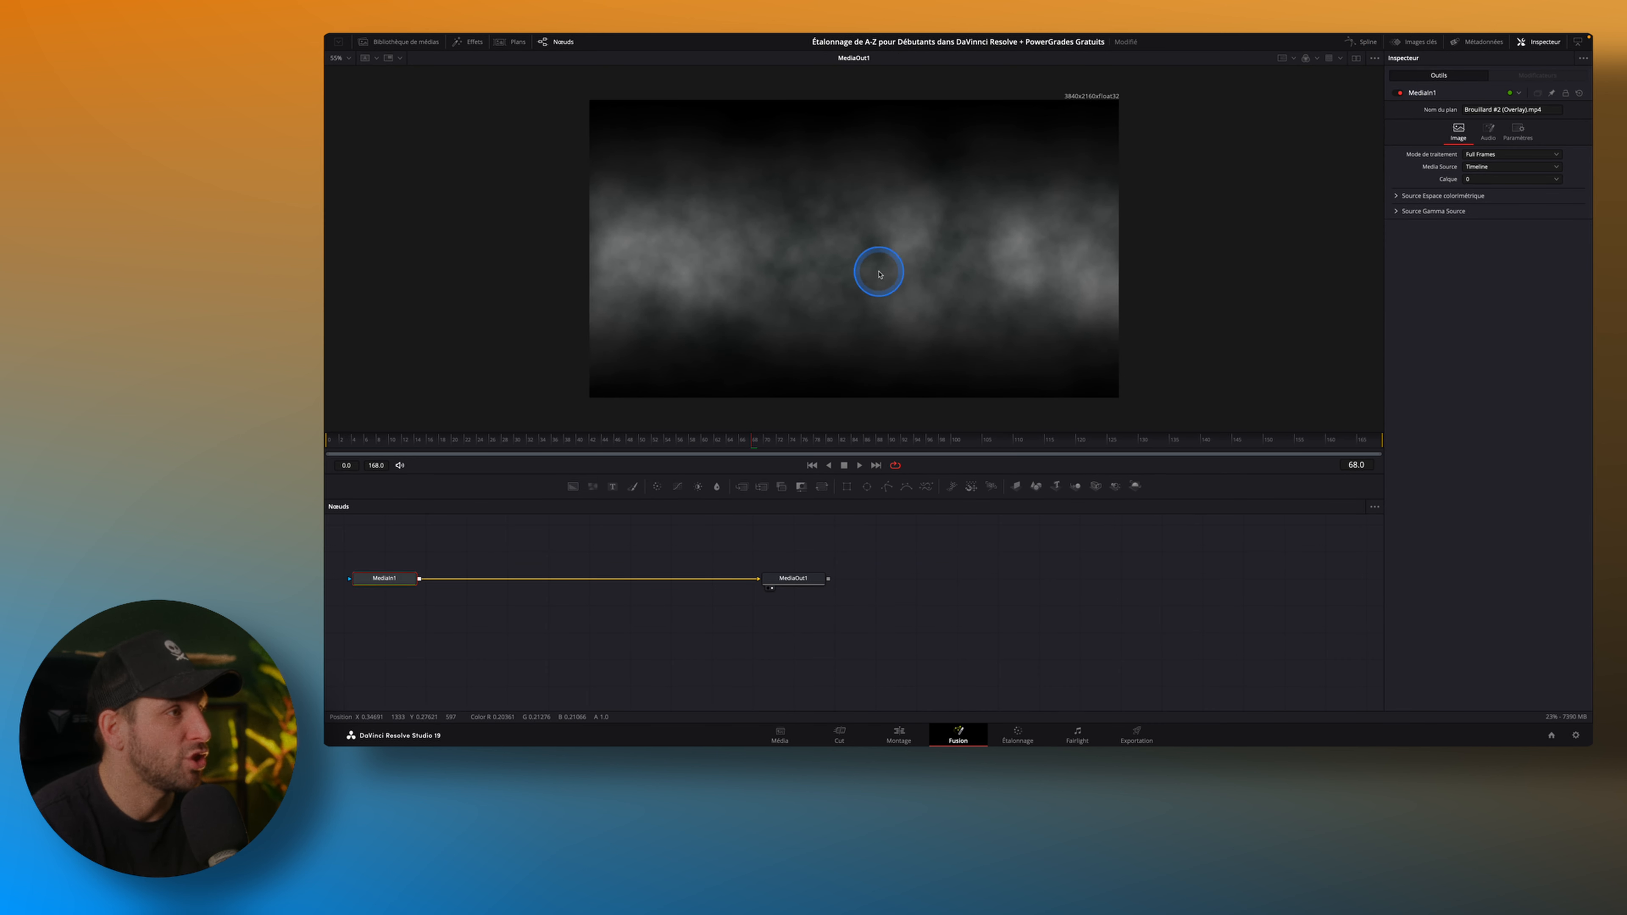
pyautogui.moveTo(923, 566); pyautogui.dragTo(1168, 607)
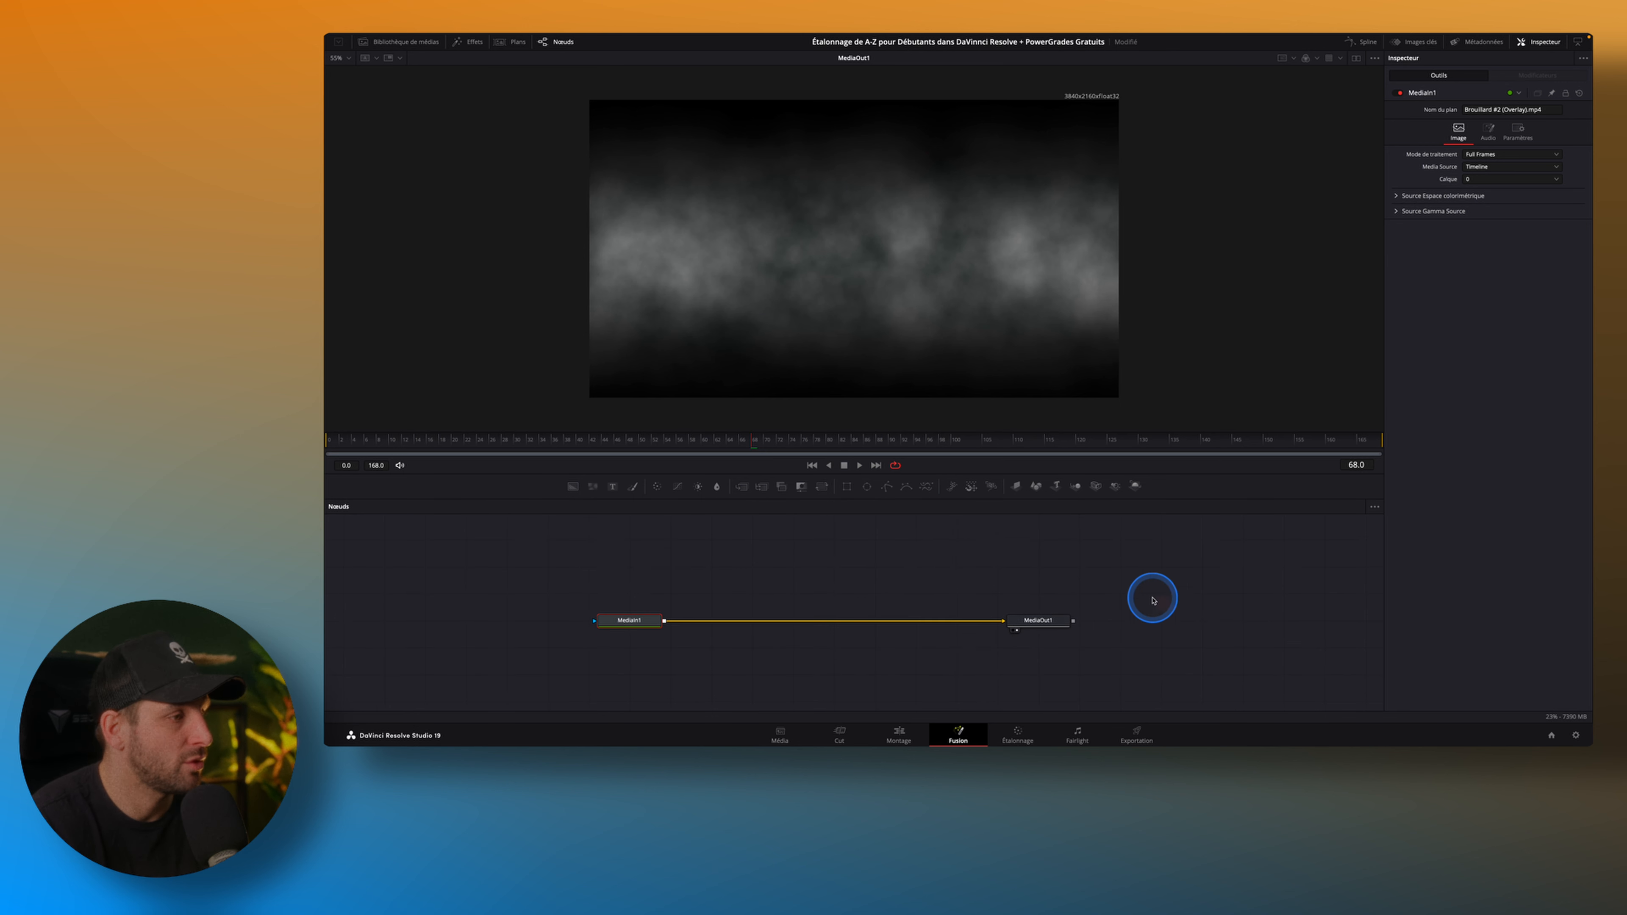
# Add an inverted Polygon mask to the MediaIn1 node and start its outline just above the fog image's upper edge.
pyautogui.moveTo(759, 566); pyautogui.dragTo(652, 579)
pyautogui.click(855, 466)
pyautogui.click(1468, 200)
pyautogui.click(1466, 199)
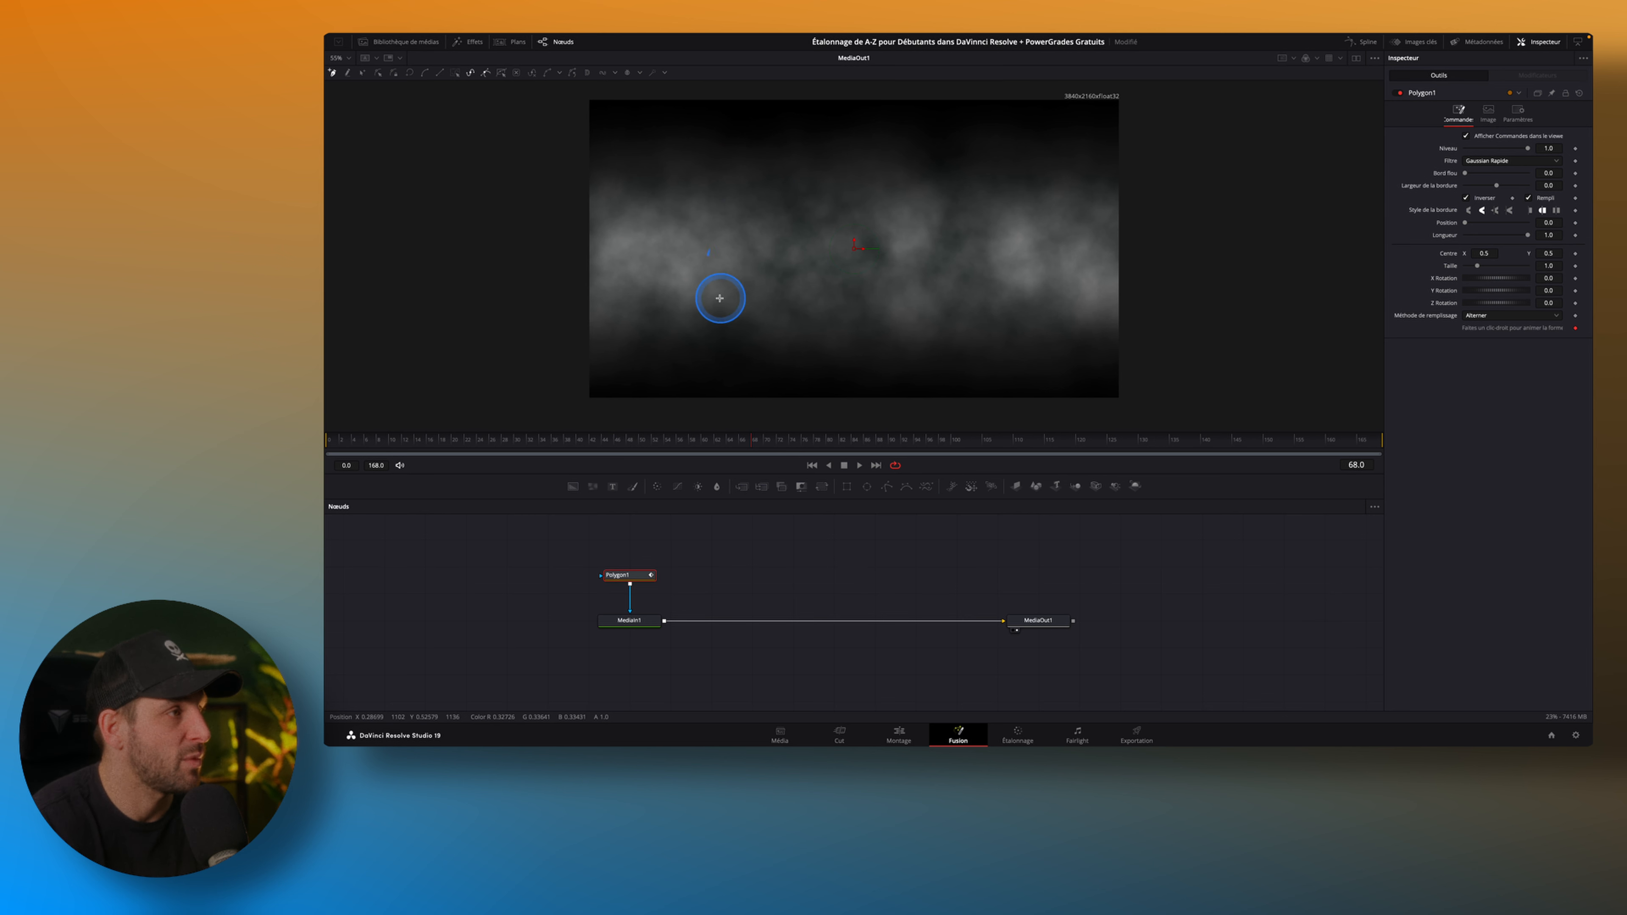
pyautogui.click(763, 94)
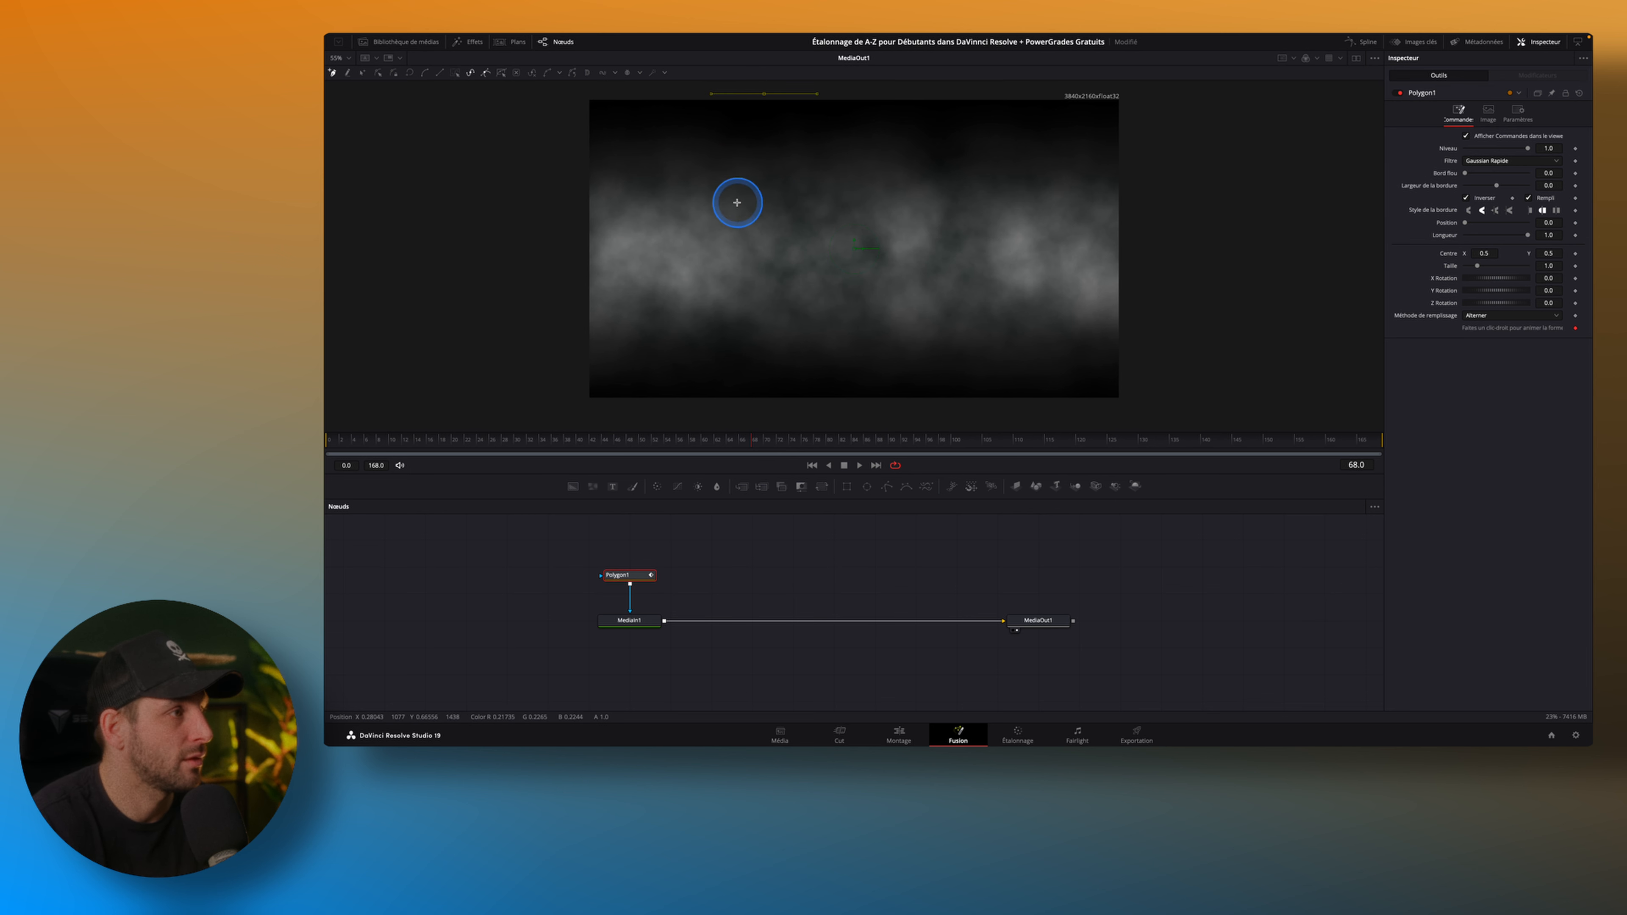